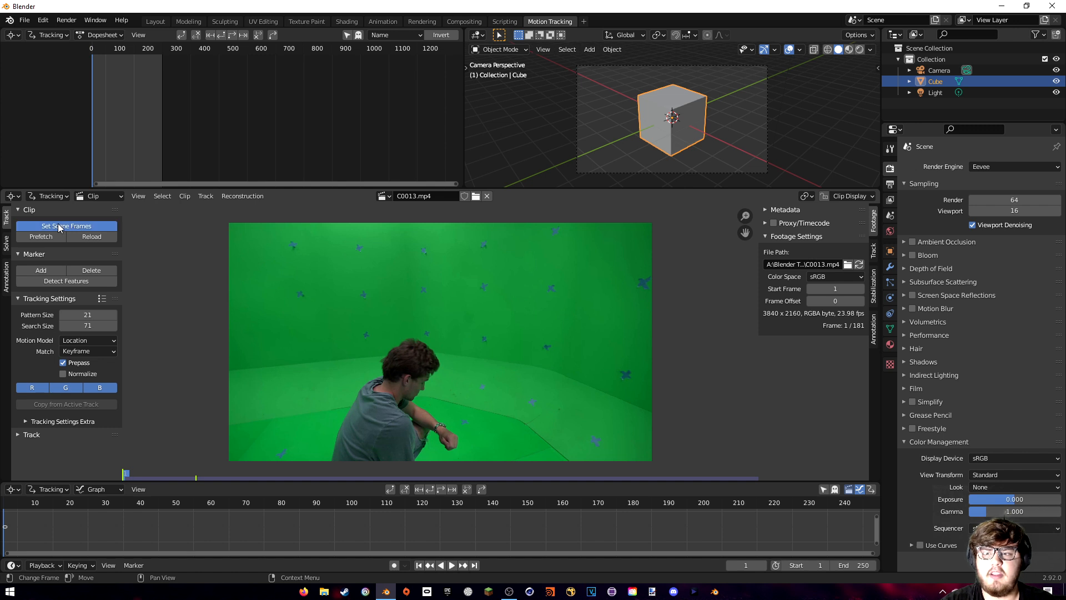
# - Match the scene frame range to the clip's length and prefetch the footage
pyautogui.click(54, 236)
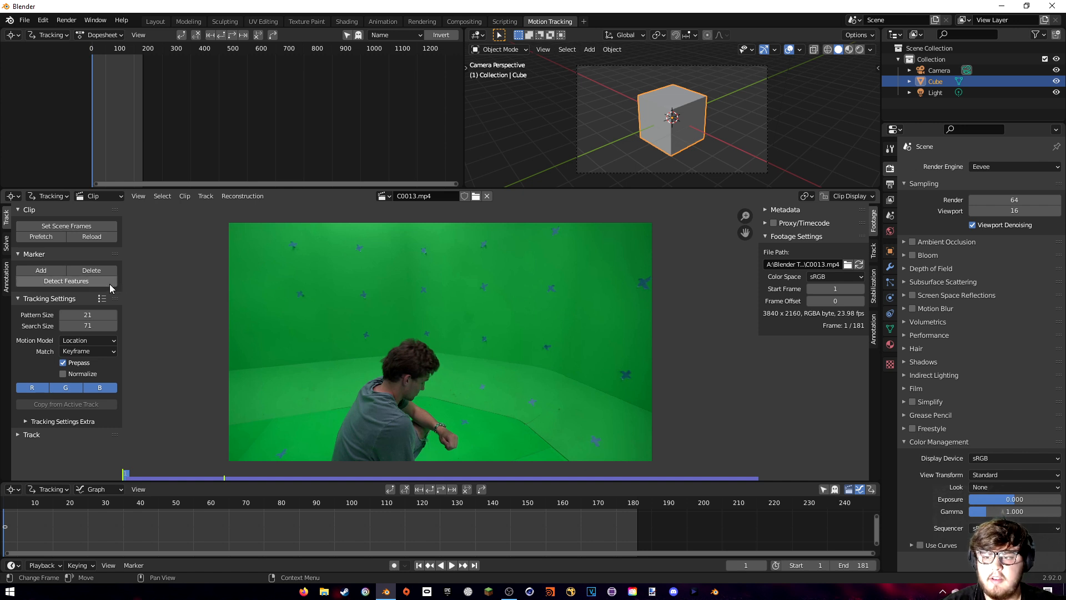
# - Set the tracking motion model to Location & Scale and match to Previous frame, with Normalize enabled and correlation at 0.9
pyautogui.click(82, 341)
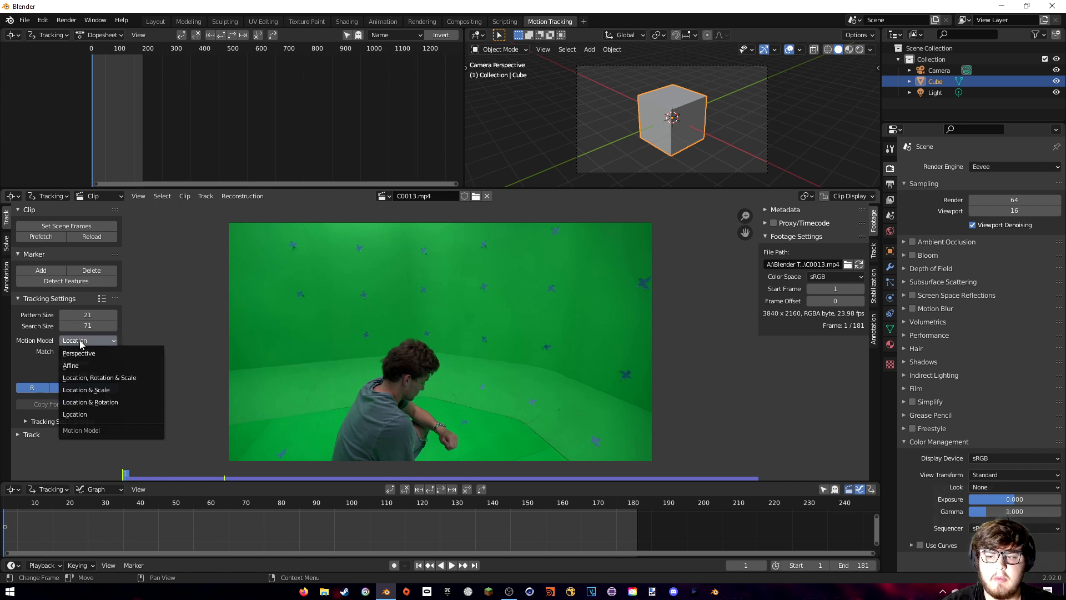
pyautogui.click(85, 389)
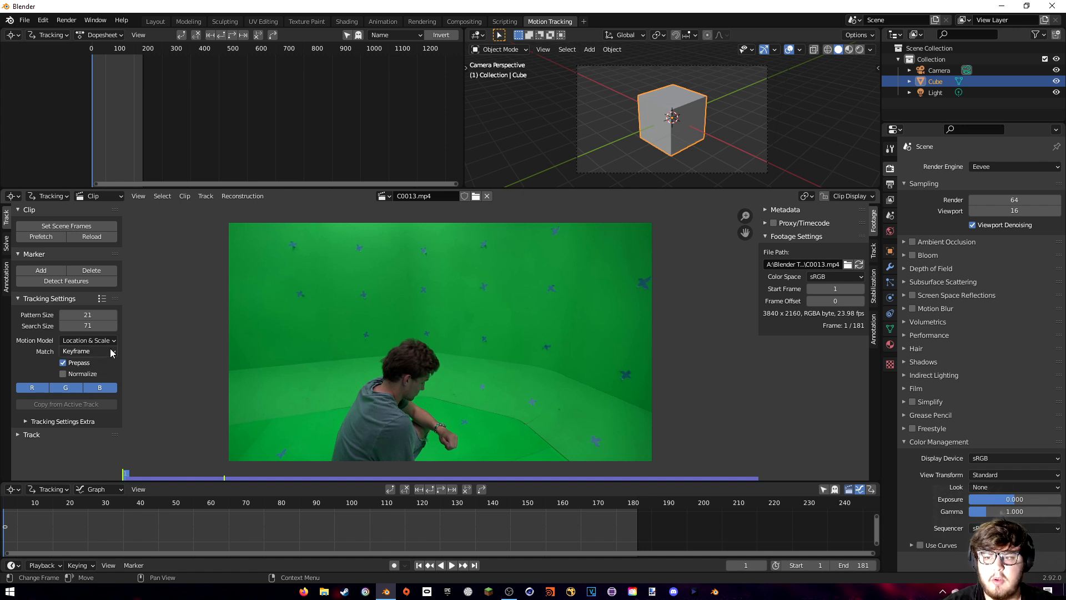
pyautogui.click(87, 352)
pyautogui.click(84, 376)
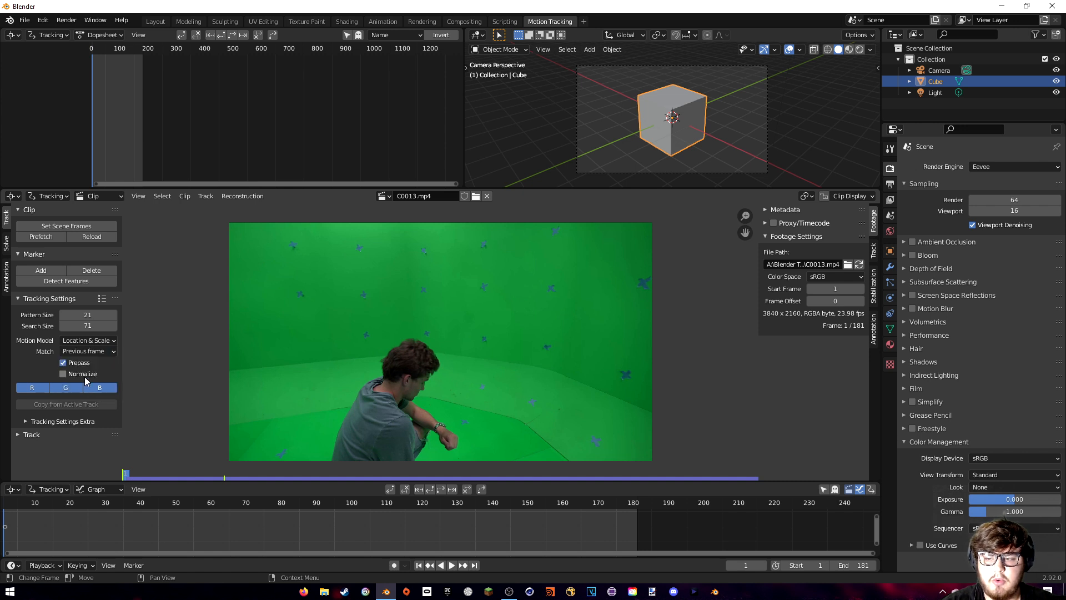
pyautogui.click(63, 375)
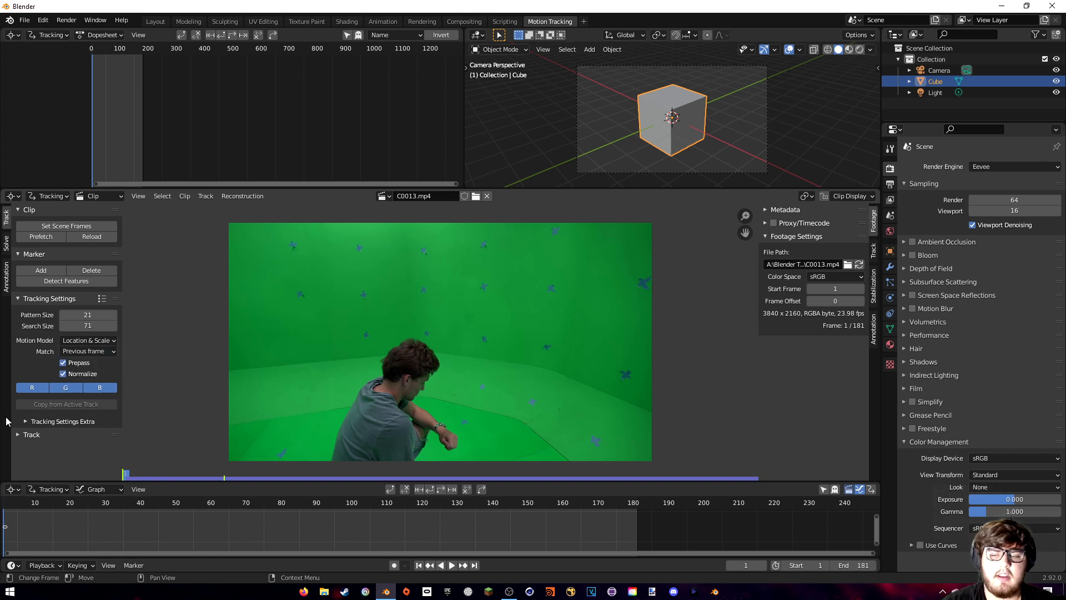
pyautogui.click(37, 425)
pyautogui.click(92, 450)
pyautogui.write('0.9')
pyautogui.press('Return')
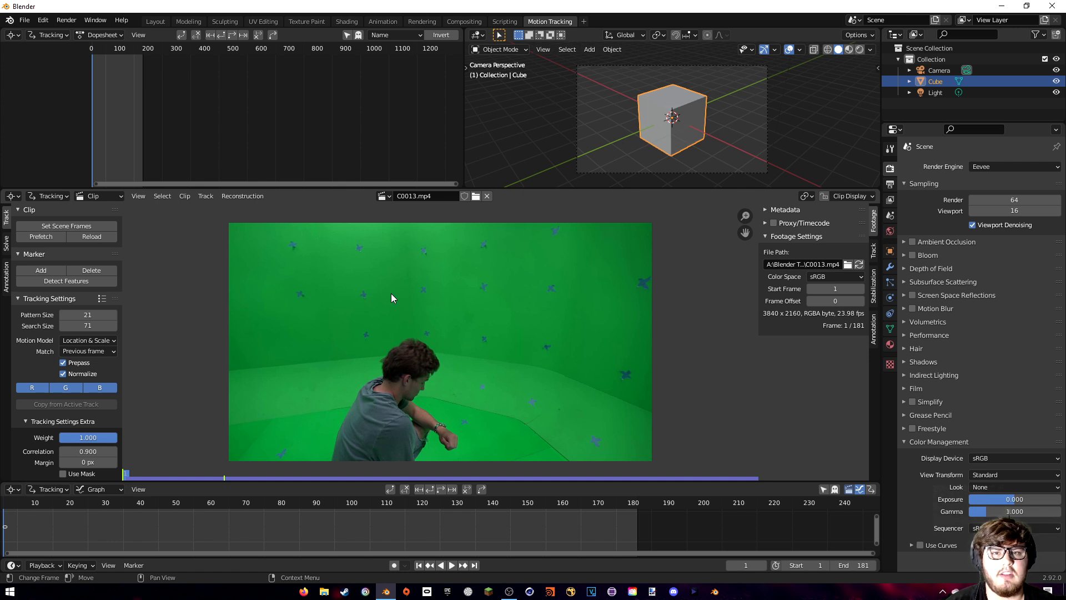
# - Go to frame 156 of the clip and place a tracking marker on a blue cross on the back wall
pyautogui.click(95, 513)
pyautogui.moveTo(107, 510); pyautogui.dragTo(545, 474)
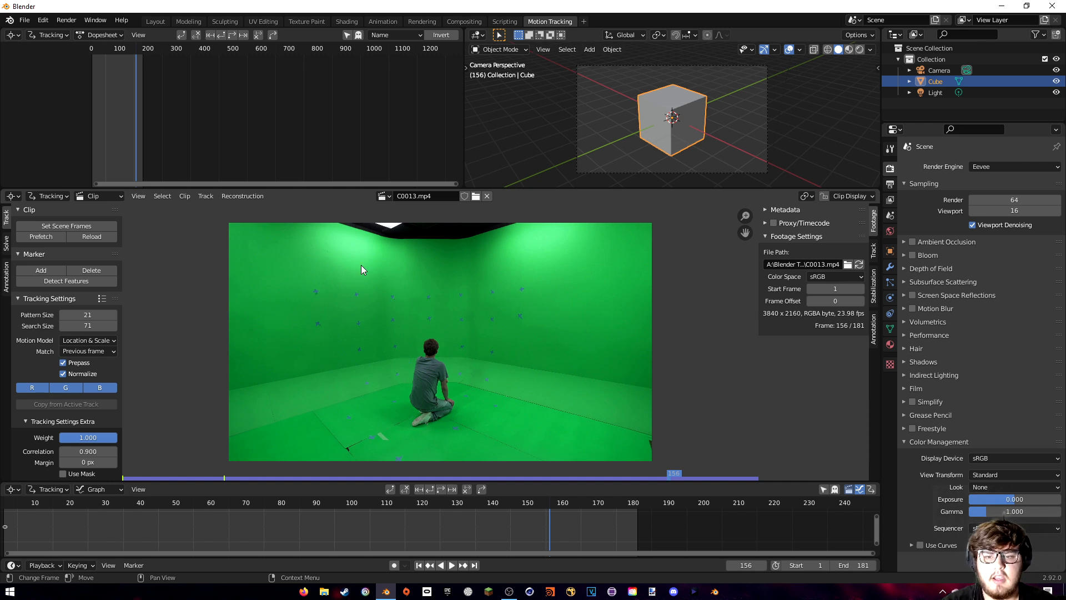
pyautogui.scroll(2, 432, 321)
pyautogui.scroll(2, 485, 342)
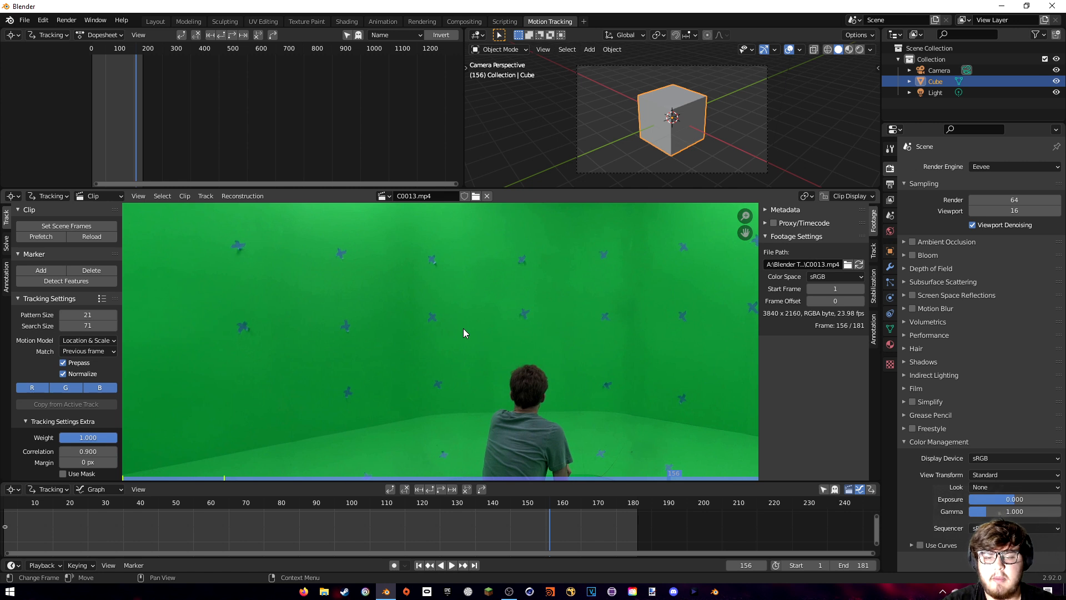
pyautogui.keyDown('ctrl'); pyautogui.click(435, 321); pyautogui.keyUp('ctrl')
pyautogui.scroll(4, 447, 333)
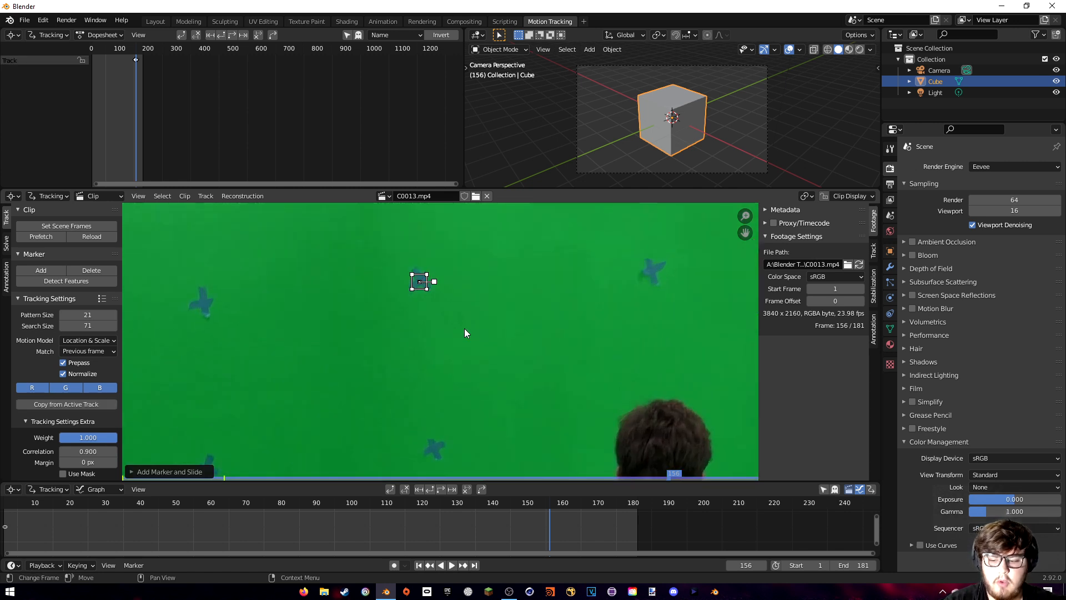
pyautogui.moveTo(462, 280); pyautogui.dragTo(482, 338, button='middle')
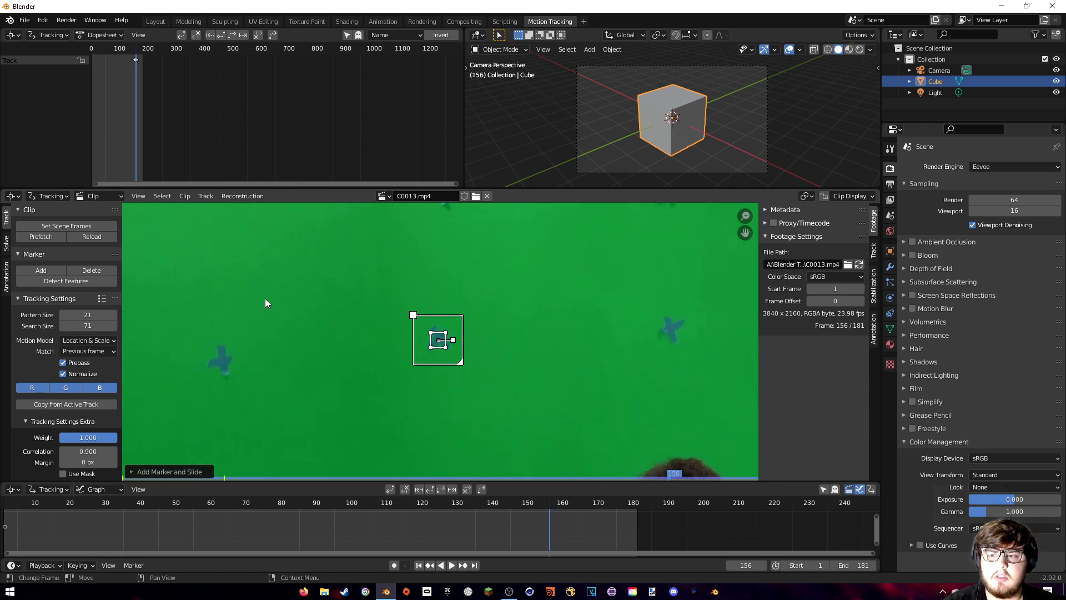
# - Set the default pattern size to 59 and search size to 144, placing a second marker on a neighbouring wall cross
pyautogui.moveTo(88, 314); pyautogui.dragTo(113, 326)
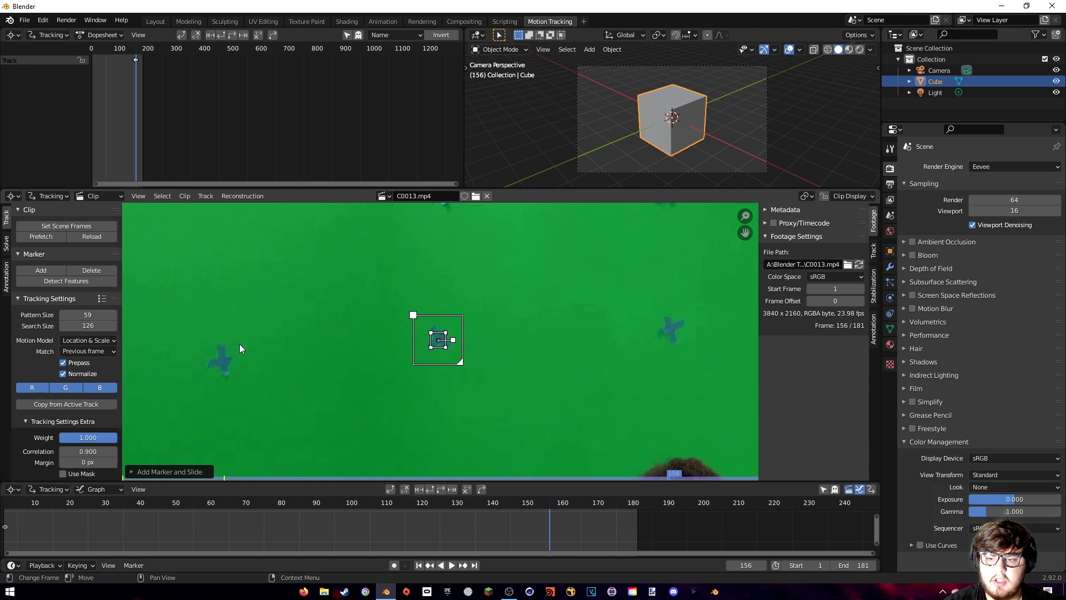
pyautogui.keyDown('ctrl'); pyautogui.moveTo(225, 360); pyautogui.dragTo(286, 364); pyautogui.keyUp('ctrl')
pyautogui.scroll(-1, 286, 365)
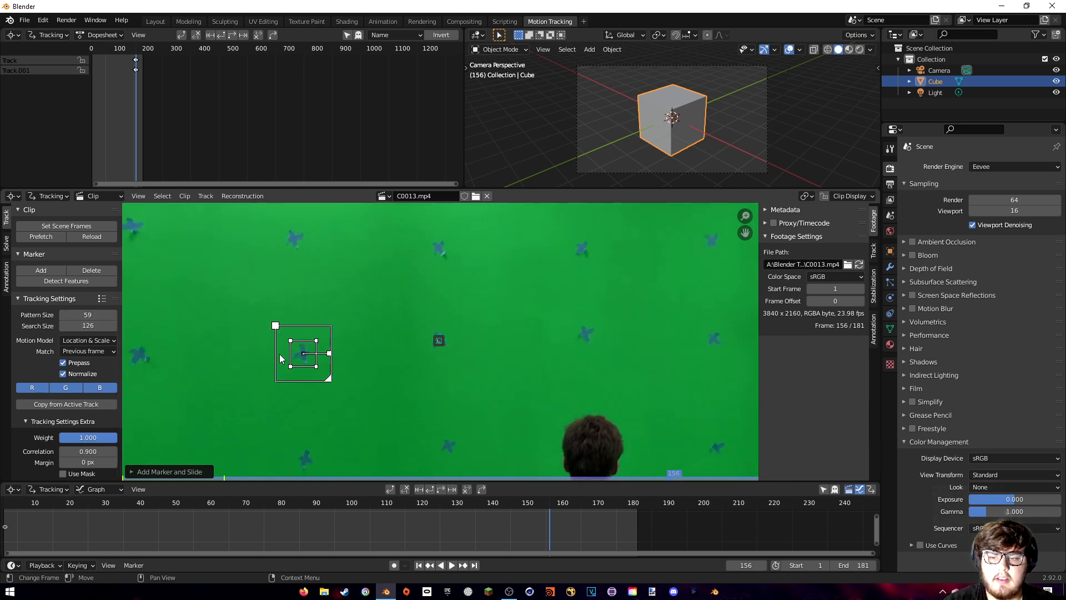
pyautogui.moveTo(87, 325); pyautogui.dragTo(90, 326)
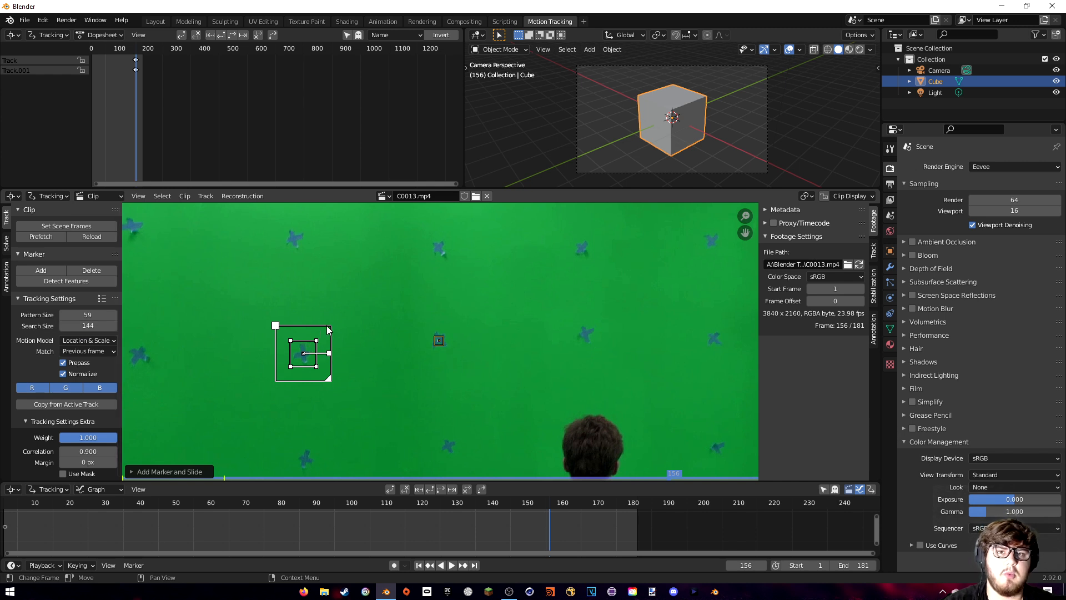
# - Delete both test markers from the clip
pyautogui.press('g')
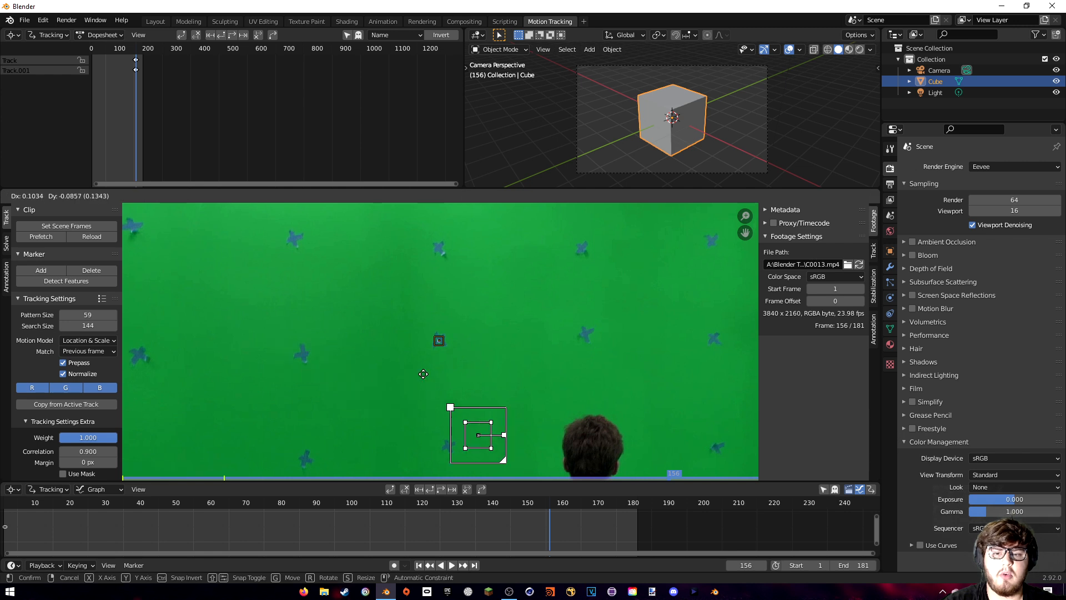
pyautogui.click(264, 290)
pyautogui.press('x')
pyautogui.click(488, 312)
pyautogui.click(439, 340)
pyautogui.press('x')
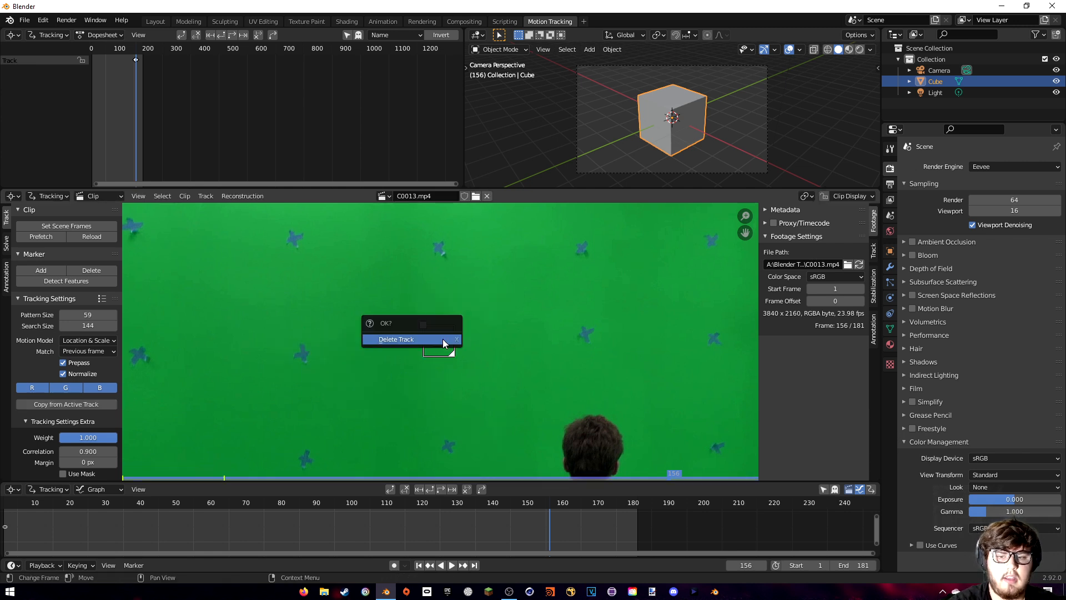
pyautogui.click(442, 338)
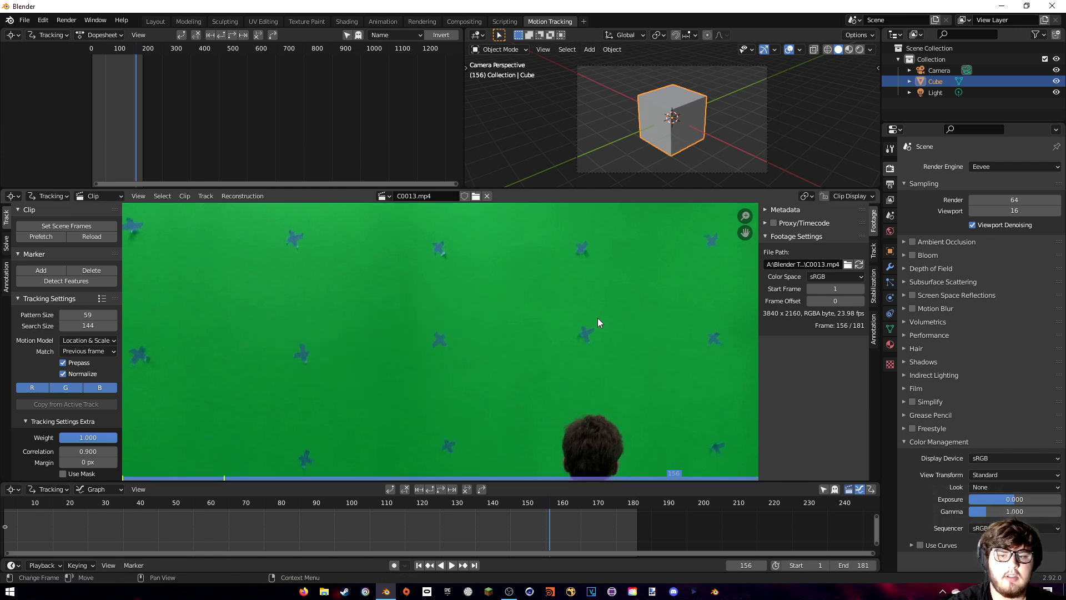
# - Show the track properties, place a marker on the middle blue wall cross and enlarge its pattern preview
pyautogui.click(873, 248)
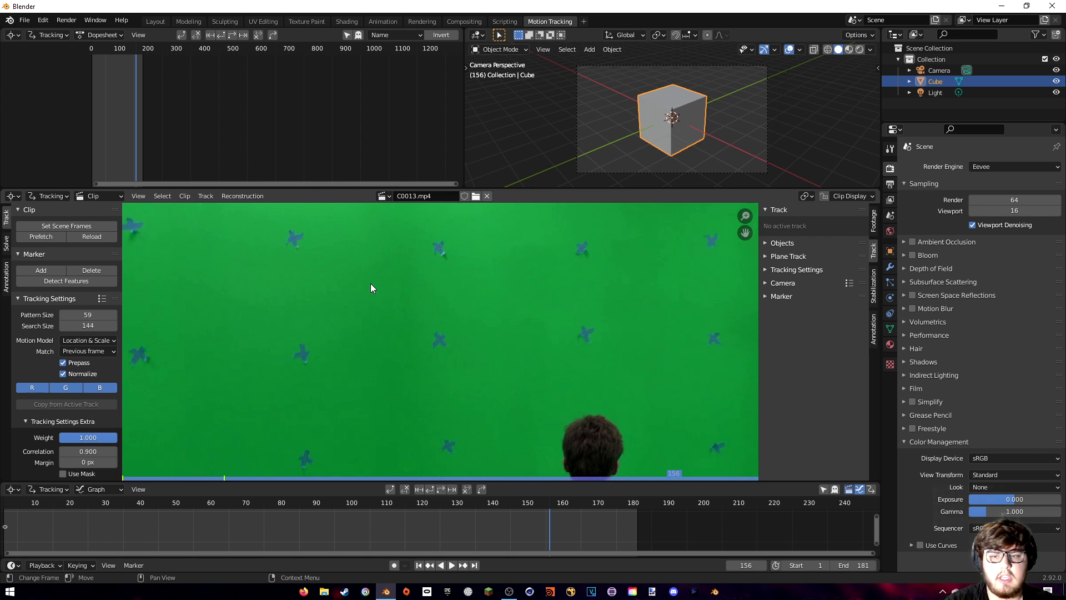
pyautogui.keyDown('ctrl'); pyautogui.click(441, 338); pyautogui.keyUp('ctrl')
pyautogui.moveTo(803, 289); pyautogui.dragTo(810, 292)
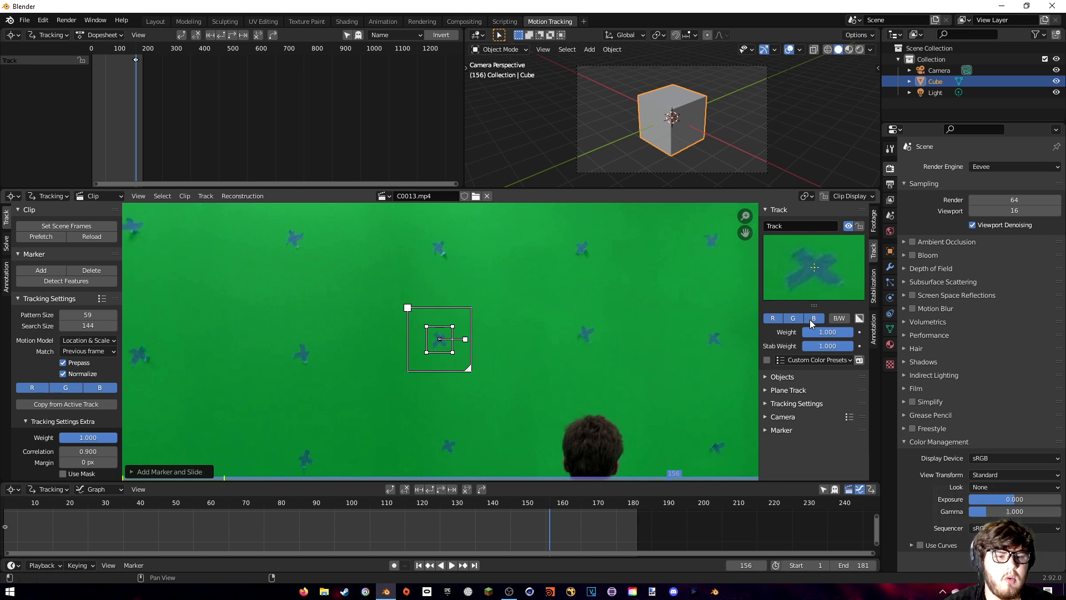
# - Try the marker with its red and green channels on and off, leaving only the blue channel active
pyautogui.click(772, 318)
pyautogui.click(794, 319)
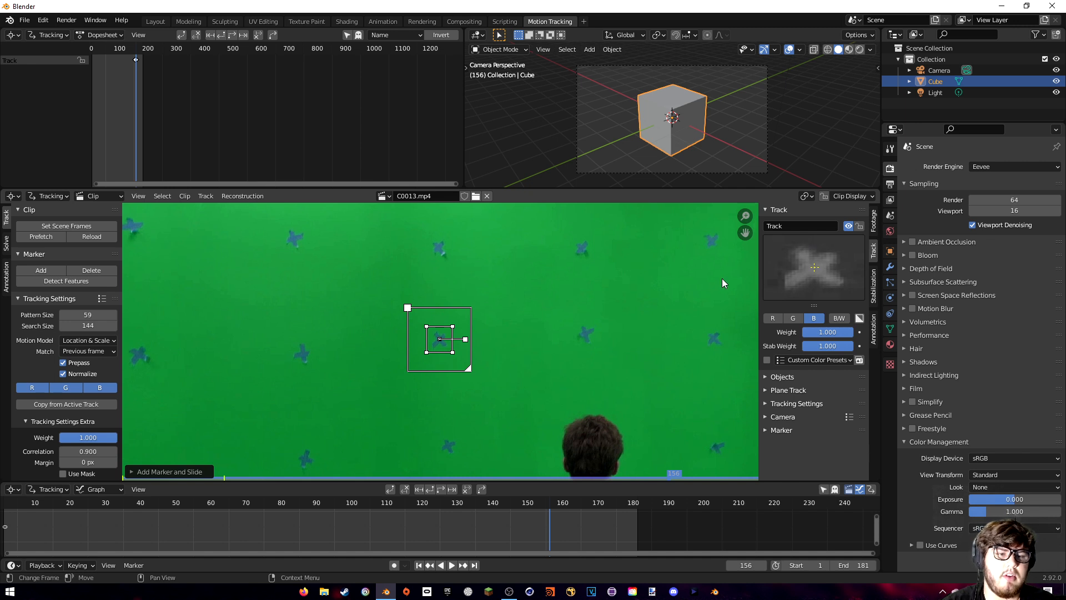
pyautogui.click(774, 318)
pyautogui.click(794, 319)
pyautogui.click(777, 318)
pyautogui.click(794, 318)
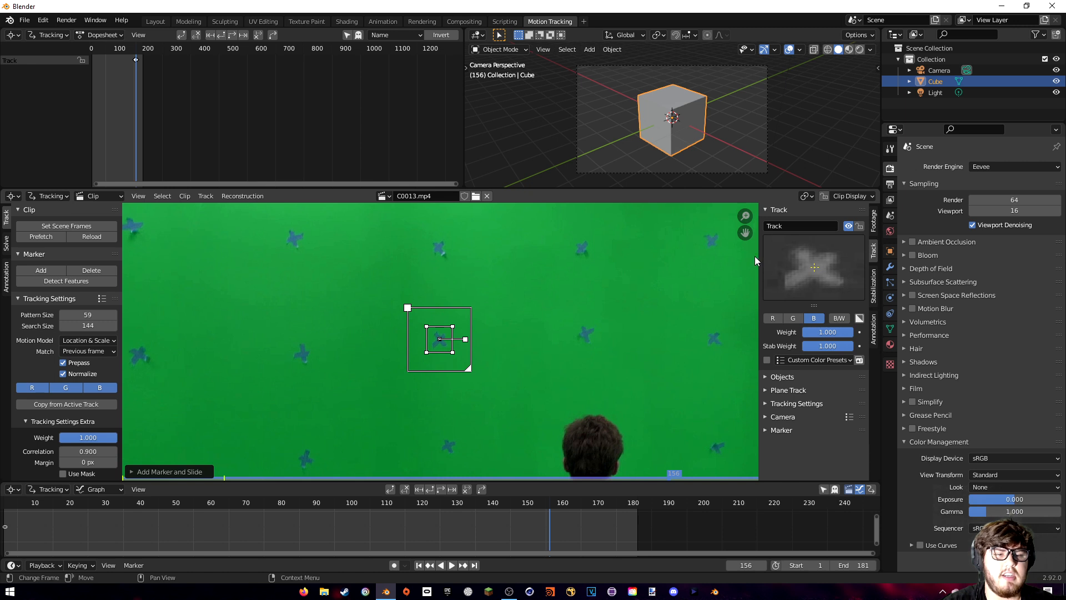
# - Delete the test marker and disable the red and green channels in the default tracking settings, keeping only blue
pyautogui.scroll(-4, 634, 312)
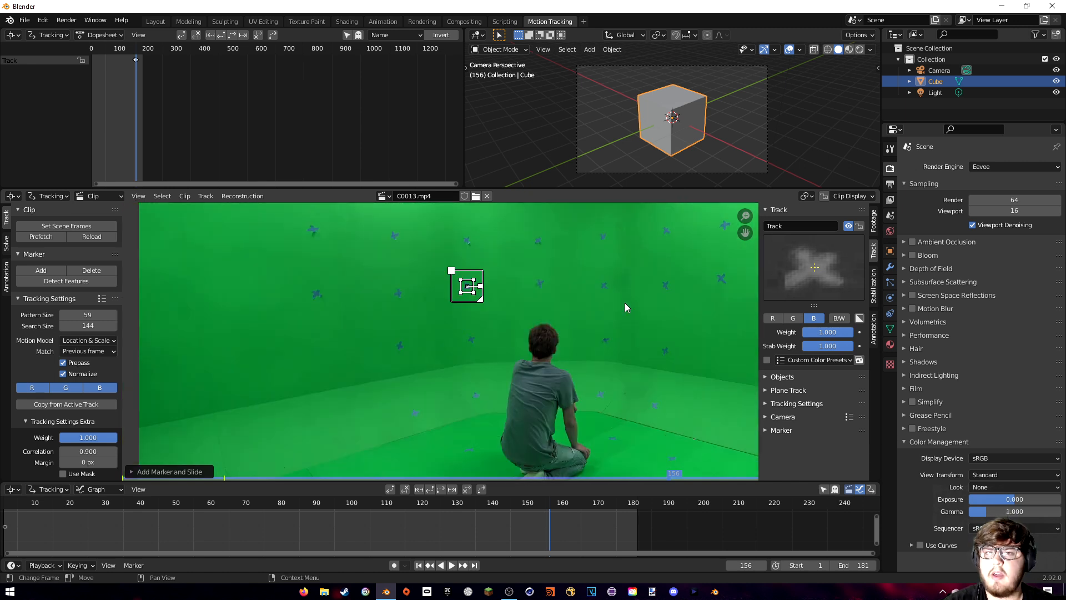
pyautogui.press('x')
pyautogui.click(517, 275)
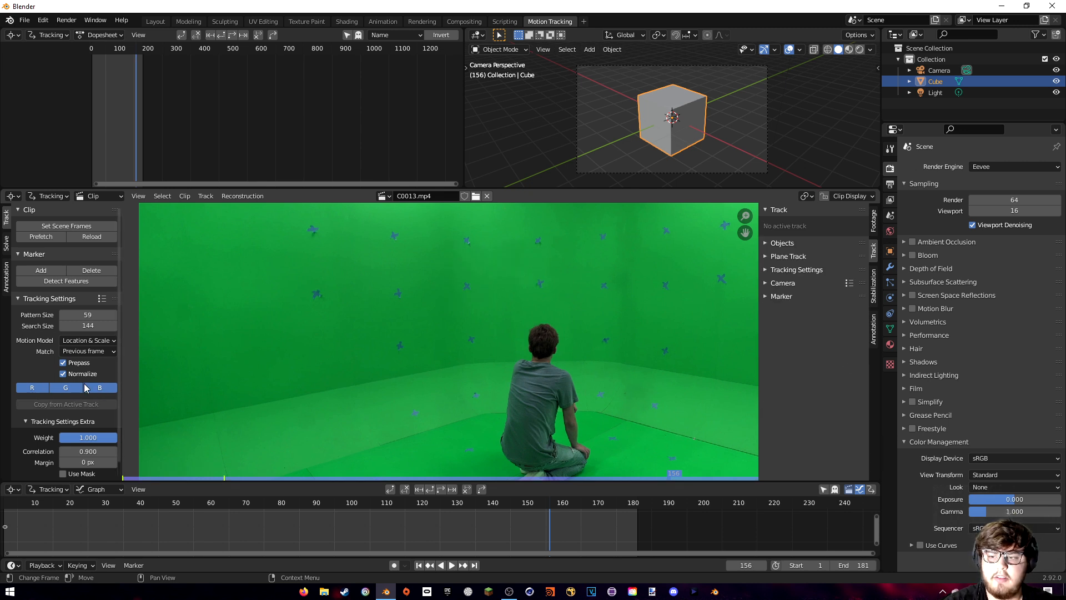
pyautogui.click(34, 388)
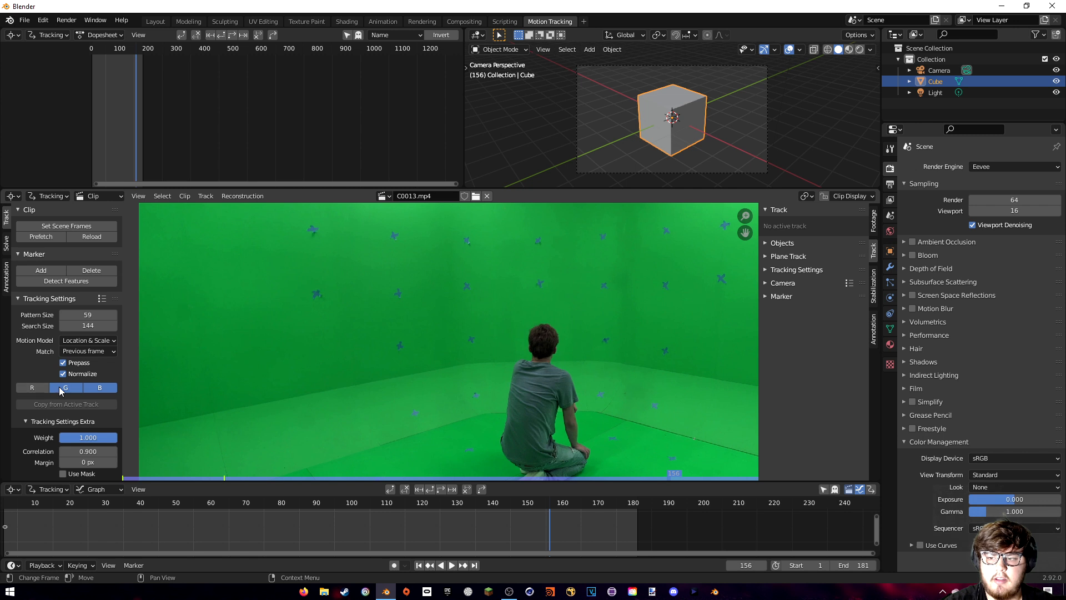
pyautogui.click(65, 388)
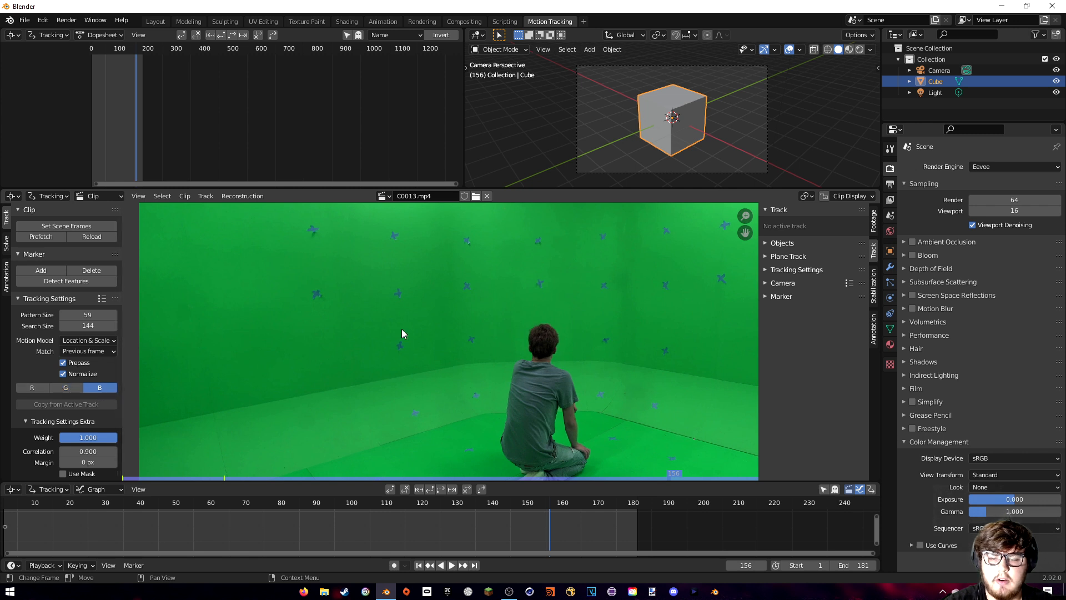
# - Move to frame 180 of the footage and set the scene's end frame to 180
pyautogui.scroll(-1, 509, 307)
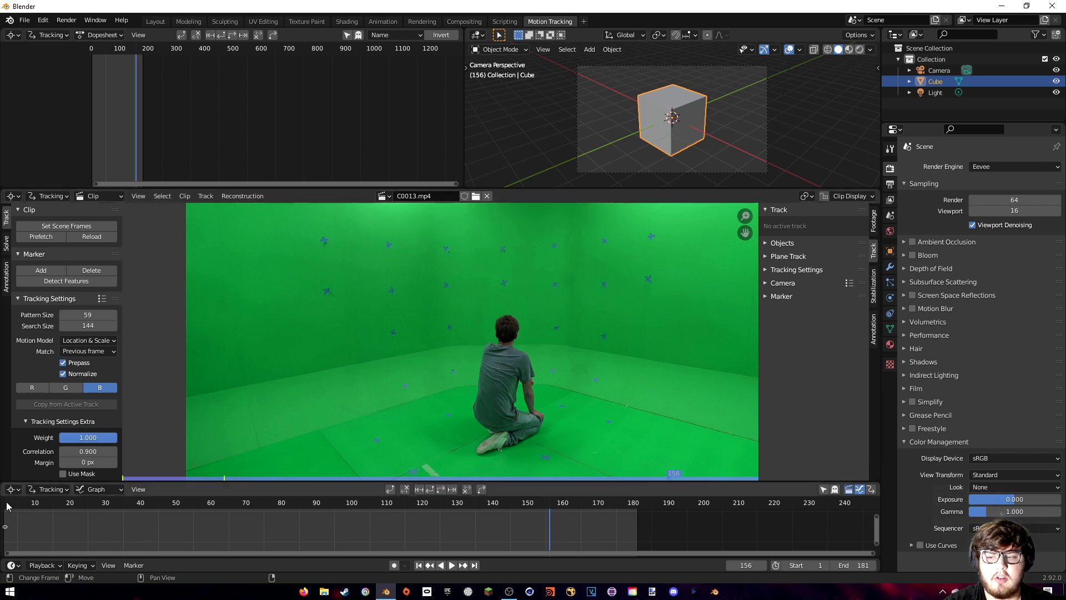
pyautogui.click(51, 500)
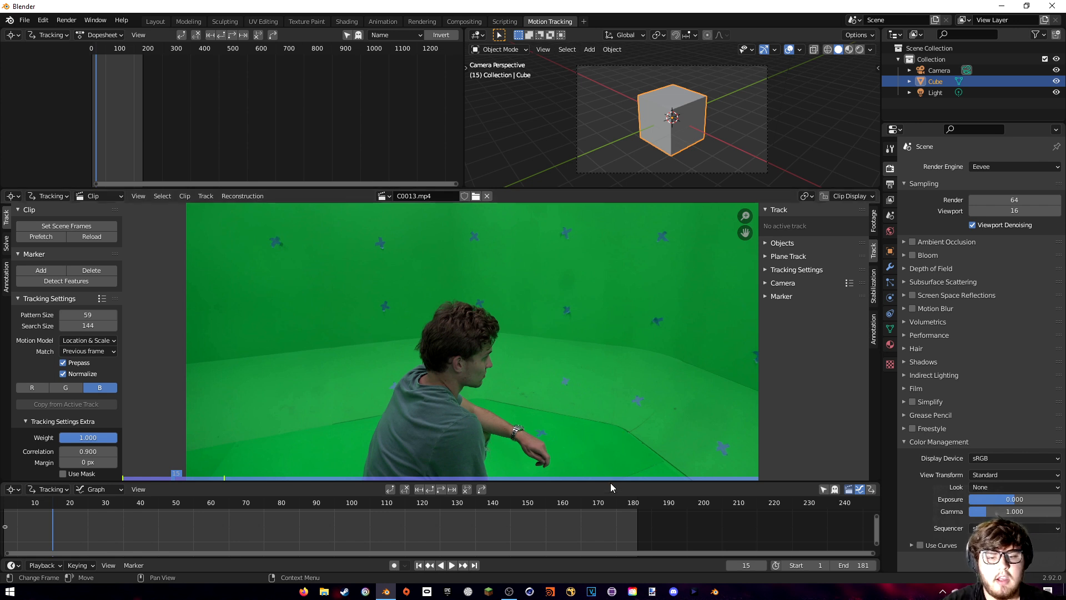
pyautogui.click(634, 502)
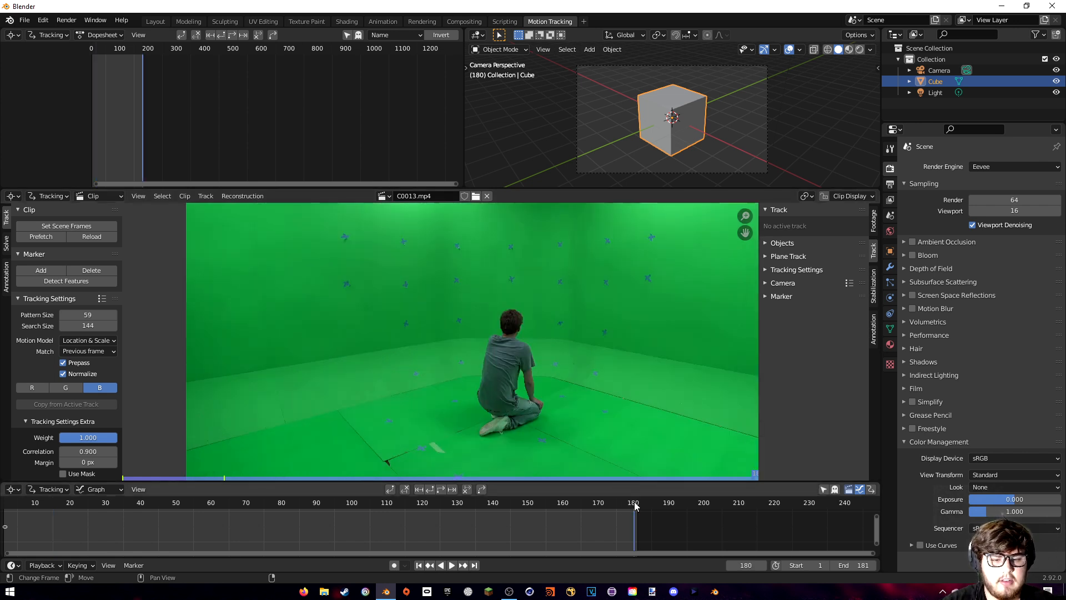
pyautogui.click(833, 565)
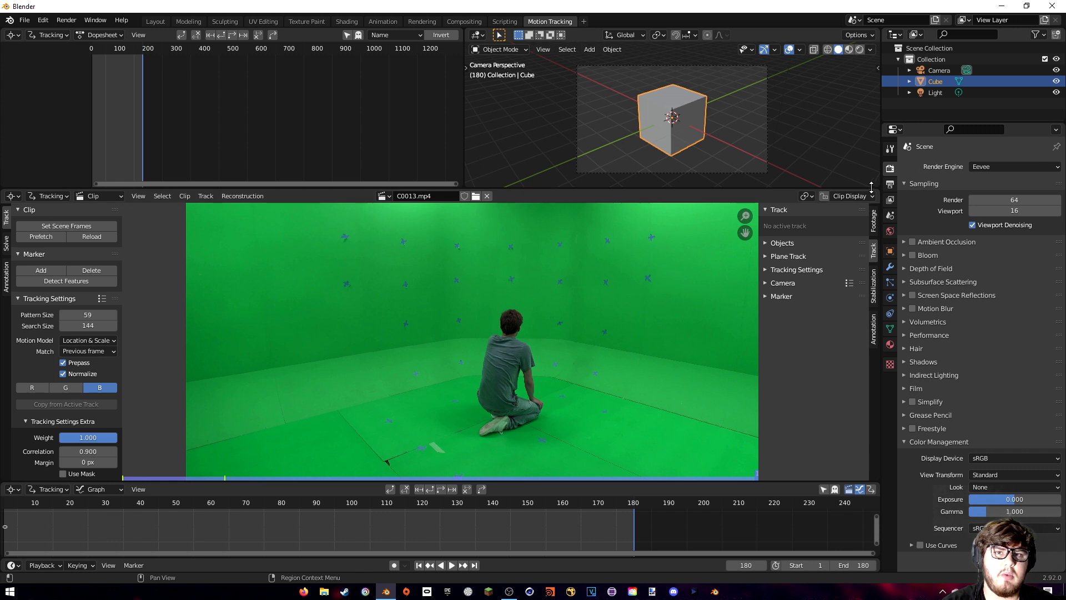
# - Set the scene's output frame rate to 23.98 fps
pyautogui.click(889, 185)
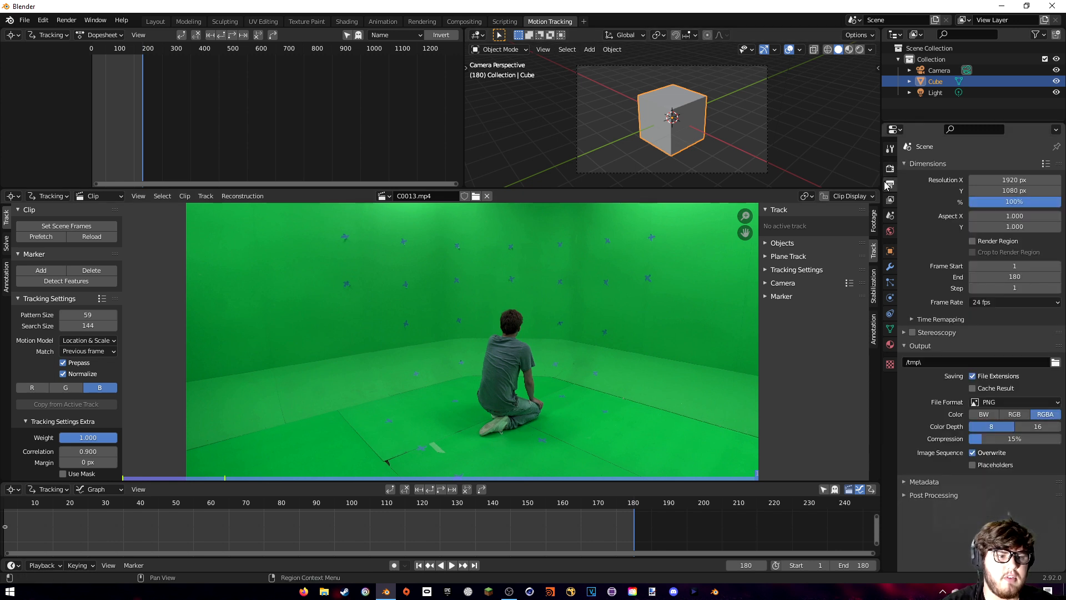
pyautogui.click(982, 303)
pyautogui.click(993, 315)
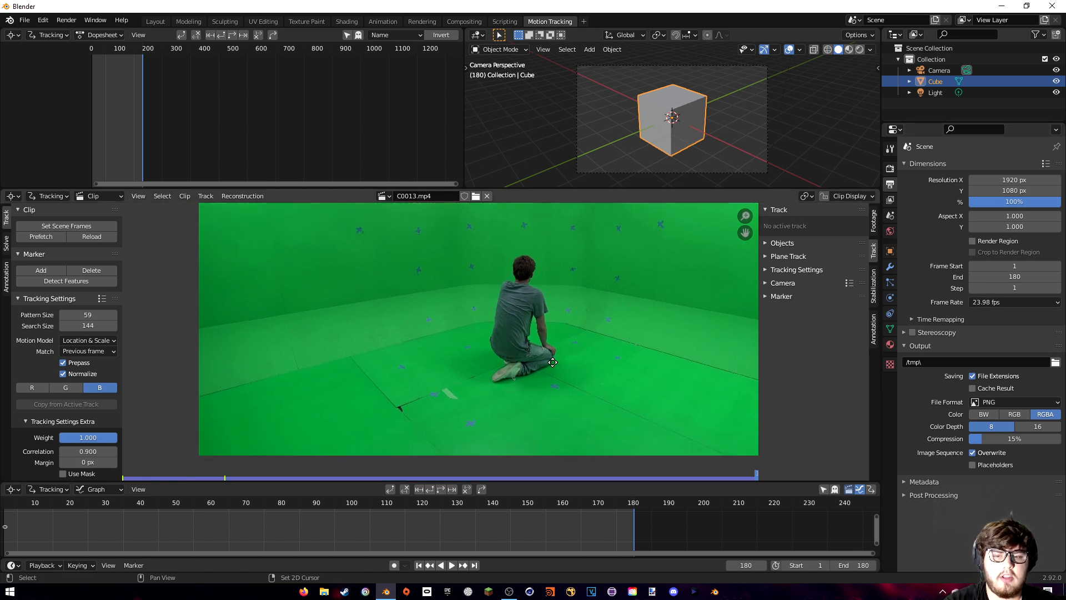
# - Place tracking markers at frame 180 on the centres of the blue crosses across the green-screen floor and walls
pyautogui.scroll(2, 552, 385)
pyautogui.moveTo(516, 372); pyautogui.dragTo(485, 322, button='middle')
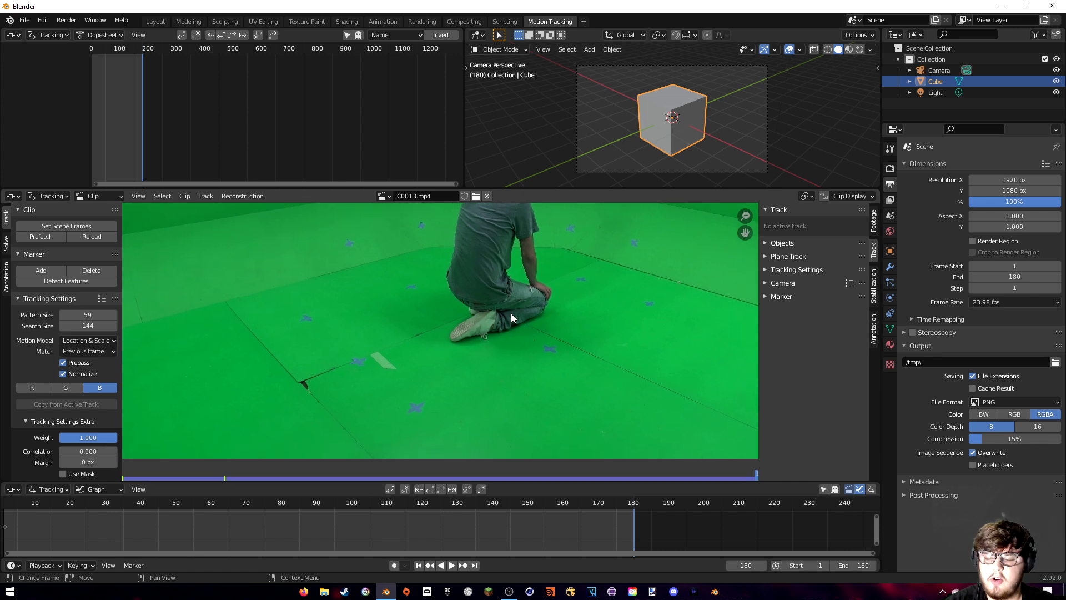
pyautogui.keyDown('ctrl'); pyautogui.click(416, 407); pyautogui.keyUp('ctrl')
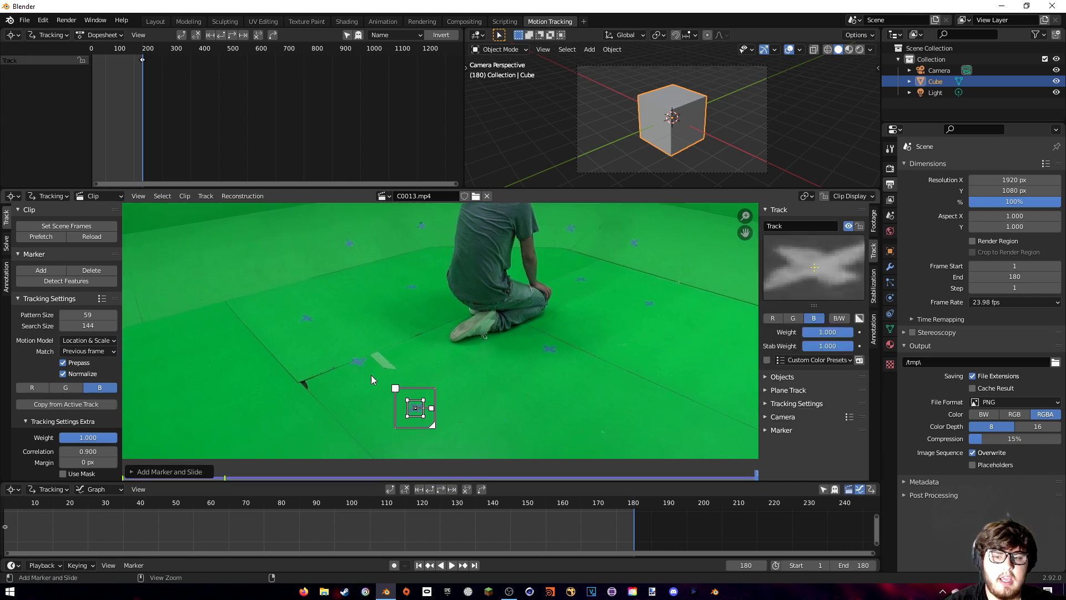
pyautogui.keyDown('ctrl'); pyautogui.click(358, 361); pyautogui.keyUp('ctrl')
pyautogui.keyDown('ctrl'); pyautogui.click(307, 318); pyautogui.keyUp('ctrl')
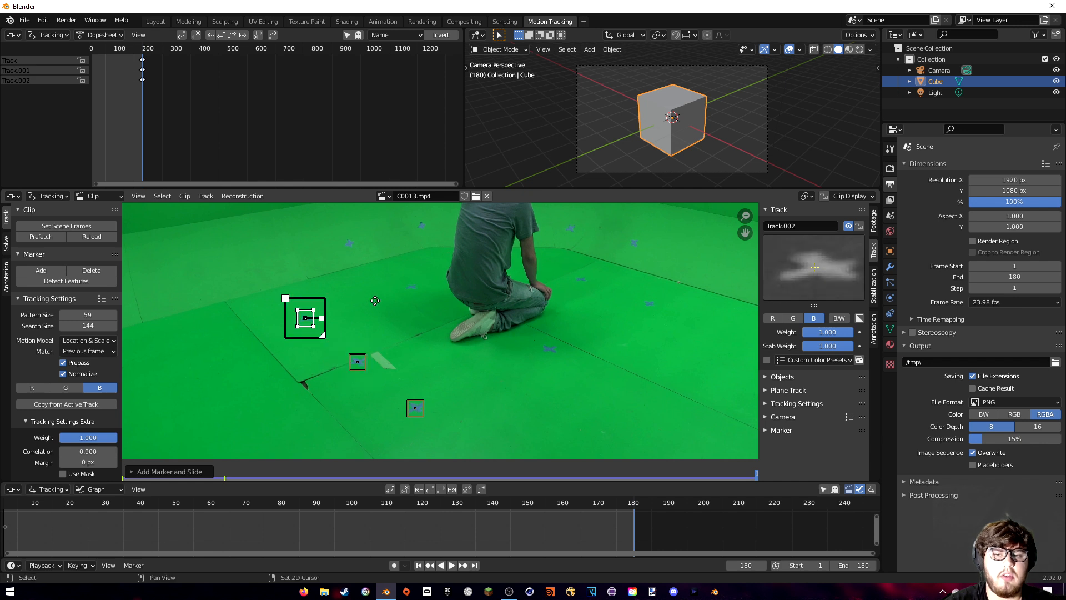
pyautogui.keyDown('ctrl'); pyautogui.click(422, 376); pyautogui.keyUp('ctrl')
pyautogui.keyDown('ctrl'); pyautogui.click(358, 332); pyautogui.keyUp('ctrl')
pyautogui.keyDown('ctrl'); pyautogui.click(432, 315); pyautogui.keyUp('ctrl')
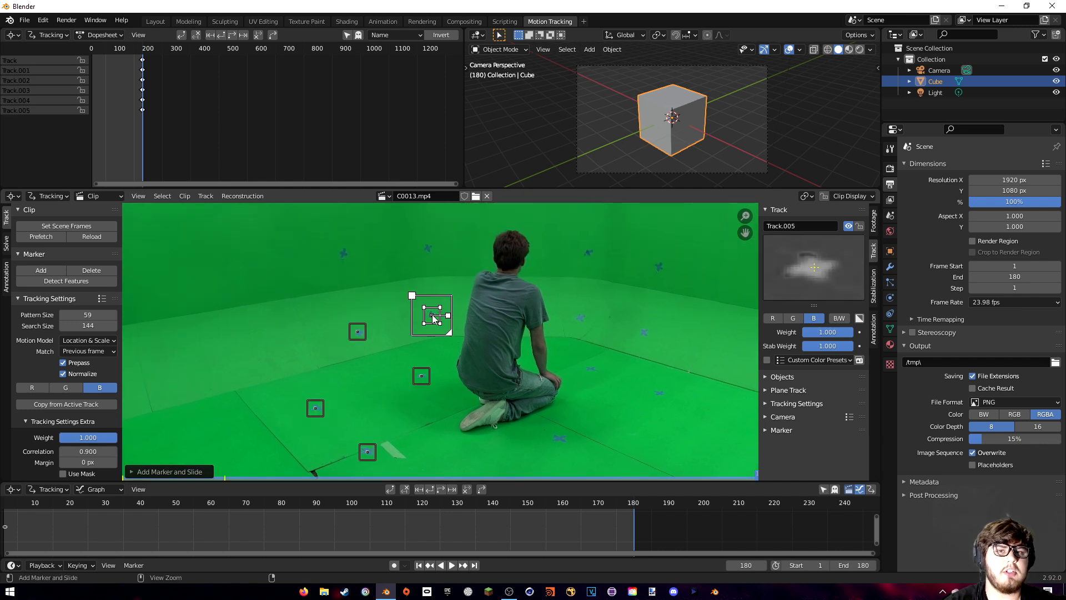
pyautogui.keyDown('ctrl'); pyautogui.click(427, 248); pyautogui.keyUp('ctrl')
pyautogui.keyDown('ctrl'); pyautogui.click(346, 255); pyautogui.keyUp('ctrl')
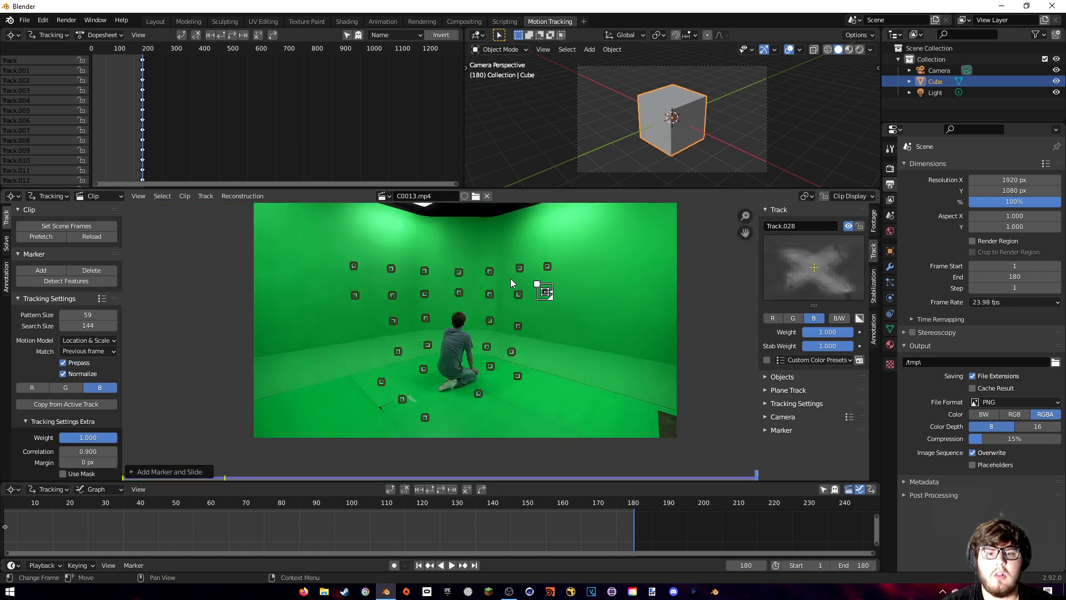
# - Select all tracking markers and track them backwards through the footage from frame 180 to frame 1
pyautogui.scroll(1, 492, 308)
pyautogui.moveTo(480, 313); pyautogui.dragTo(494, 329, button='middle')
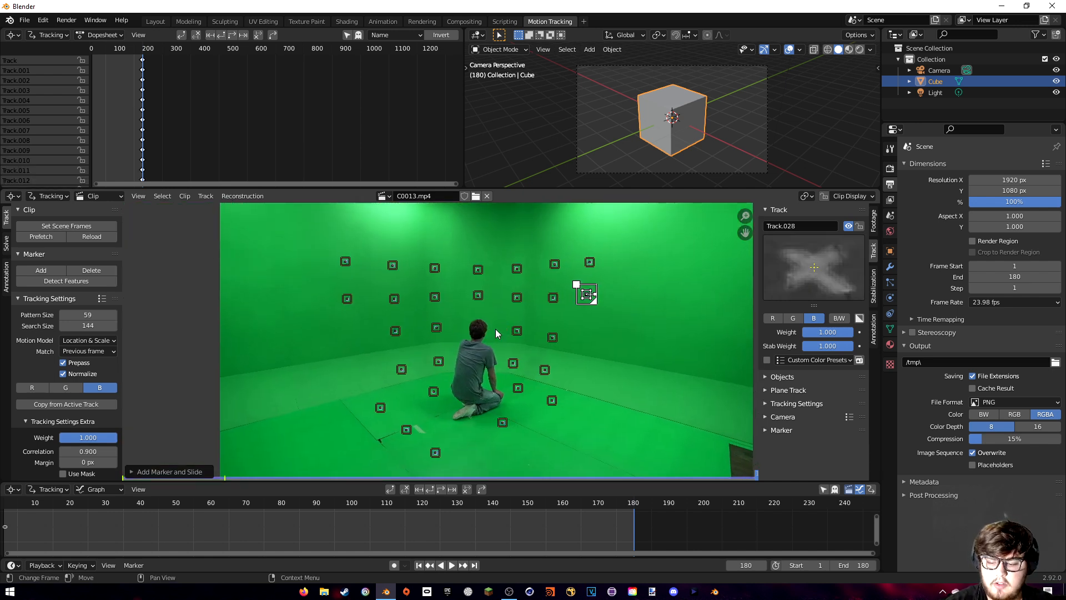
pyautogui.press('a')
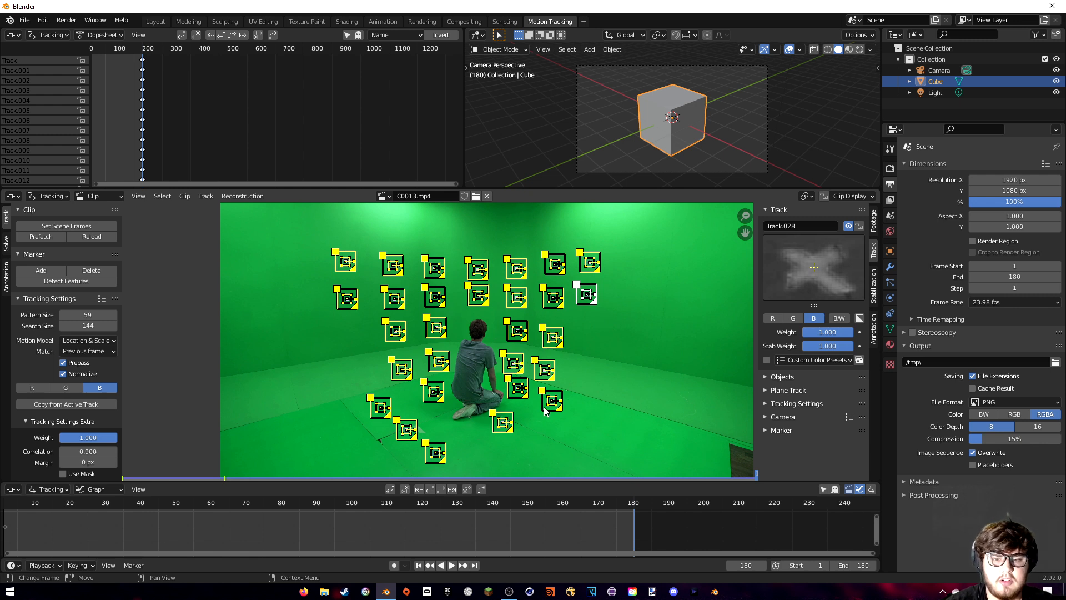
pyautogui.click(430, 488)
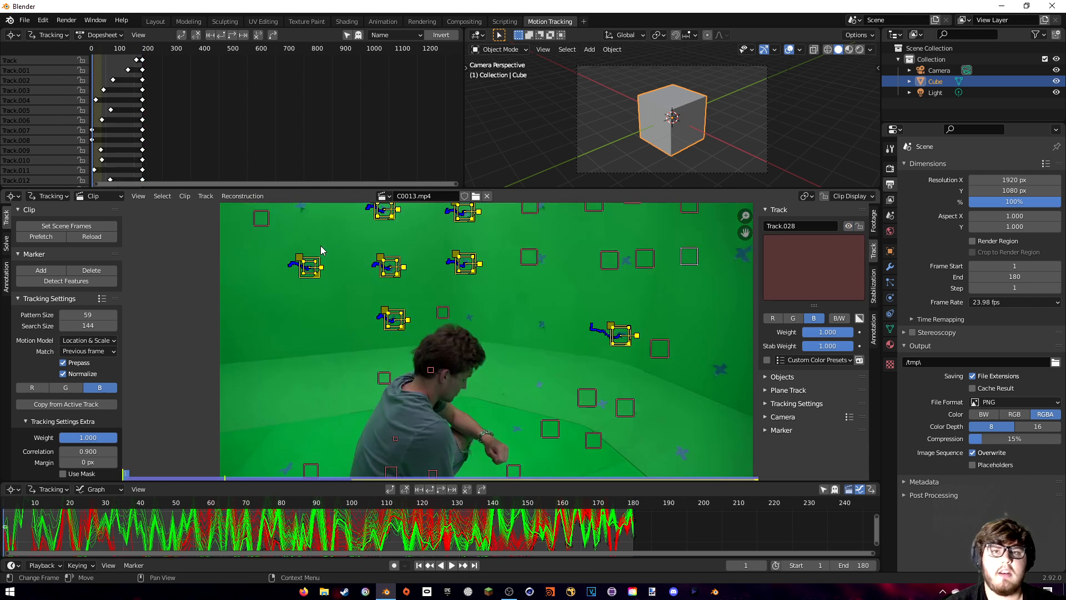
# - Hide the unselected tracks that lost their crosses, leaving only the tracks that reach frame 1
pyautogui.scroll(-3, 385, 378)
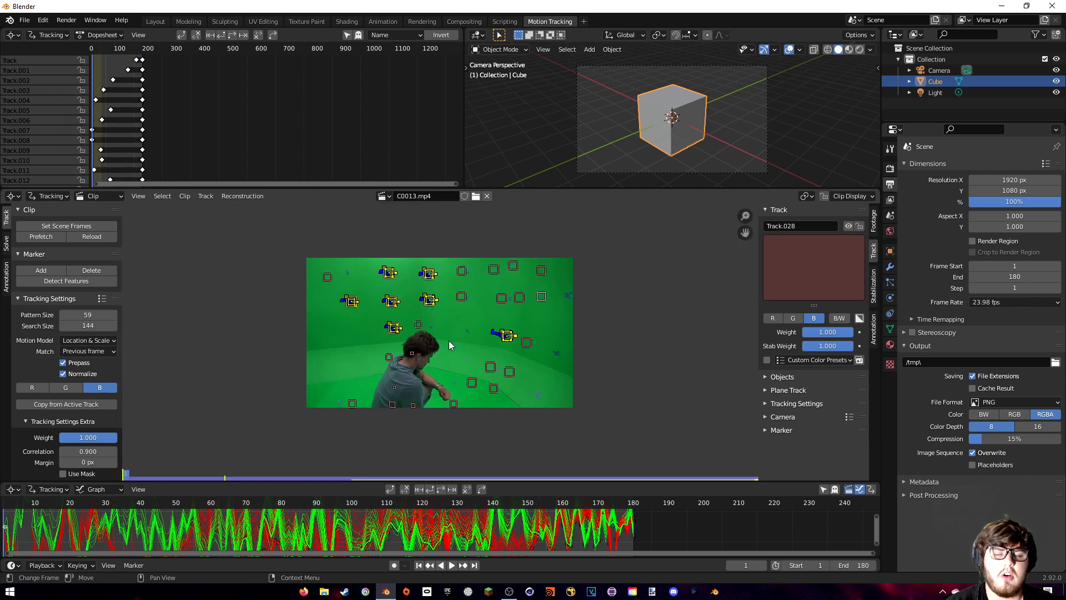
pyautogui.scroll(2, 456, 350)
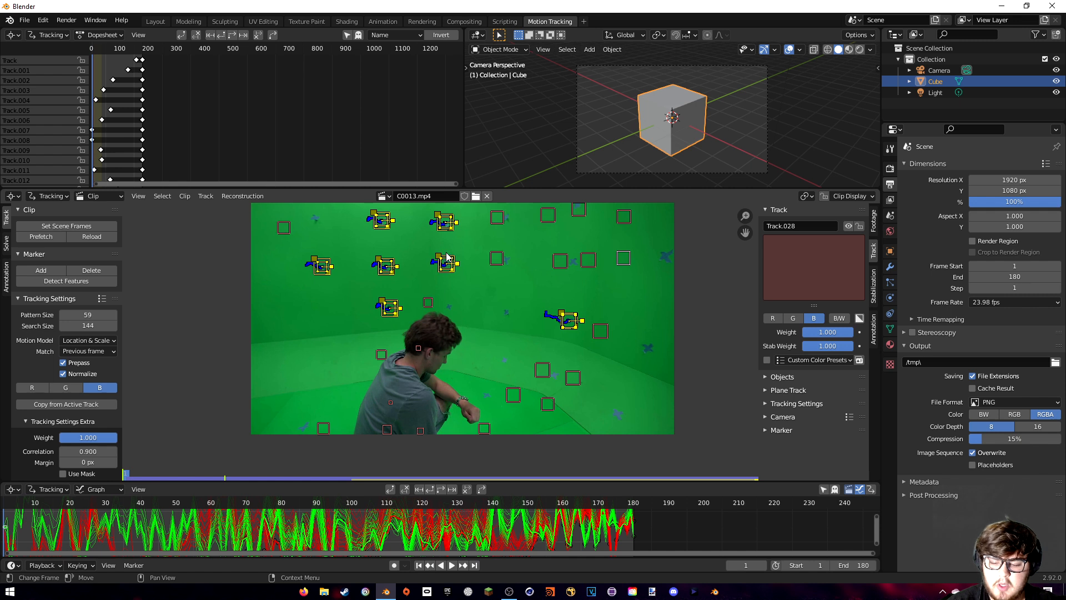
pyautogui.hotkey('shift', 'h')
# - Add tracking markers at frame 1 on the two uncovered wall crosses beside the man's head
pyautogui.moveTo(503, 310); pyautogui.dragTo(426, 314, button='middle')
pyautogui.scroll(3, 465, 306)
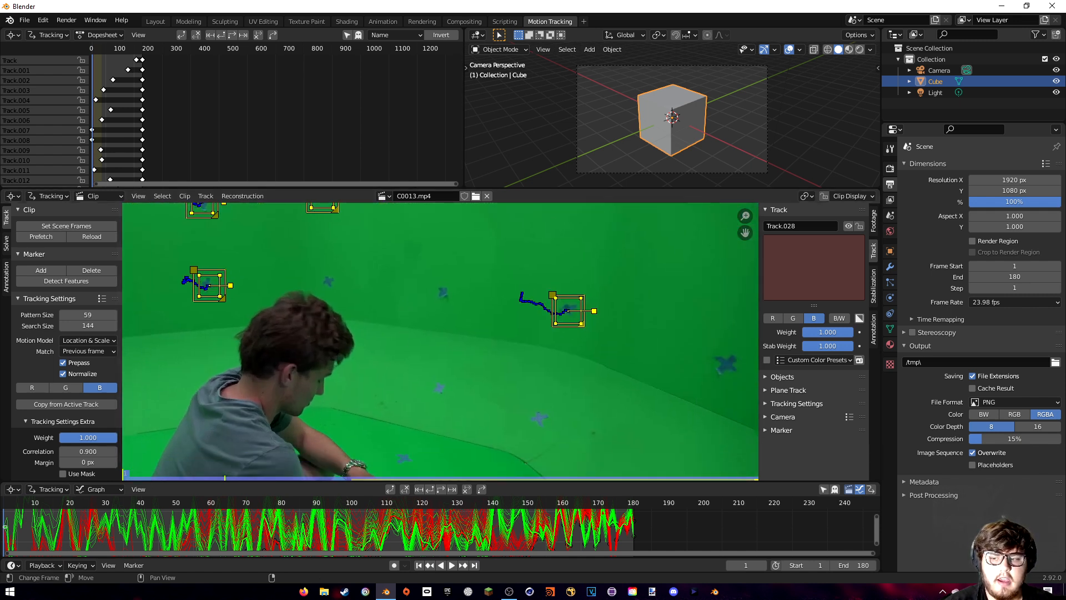
pyautogui.scroll(2, 397, 304)
pyautogui.moveTo(398, 305); pyautogui.dragTo(463, 361, button='middle')
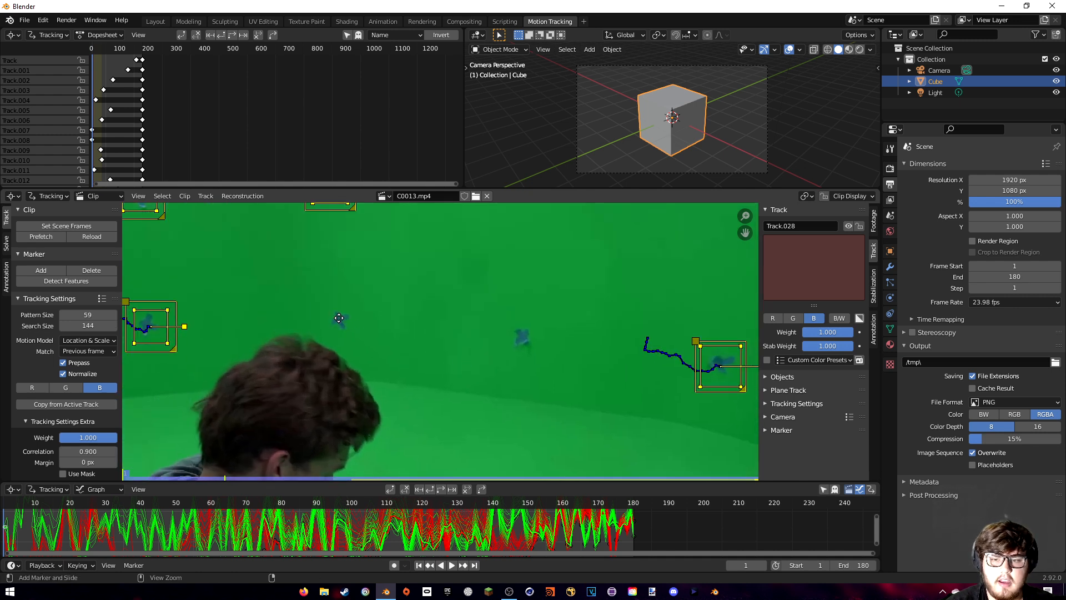
pyautogui.keyDown('ctrl'); pyautogui.click(338, 318); pyautogui.keyUp('ctrl')
pyautogui.keyDown('ctrl'); pyautogui.click(522, 336); pyautogui.keyUp('ctrl')
# - Add a marker at frame 1 on the uncovered cross higher on the wall, resize it and centre it on the cross
pyautogui.moveTo(532, 284); pyautogui.dragTo(467, 439, button='middle')
pyautogui.keyDown('ctrl'); pyautogui.click(461, 325); pyautogui.keyUp('ctrl')
pyautogui.press('s')
pyautogui.click(515, 318)
pyautogui.press('g')
pyautogui.click(511, 322)
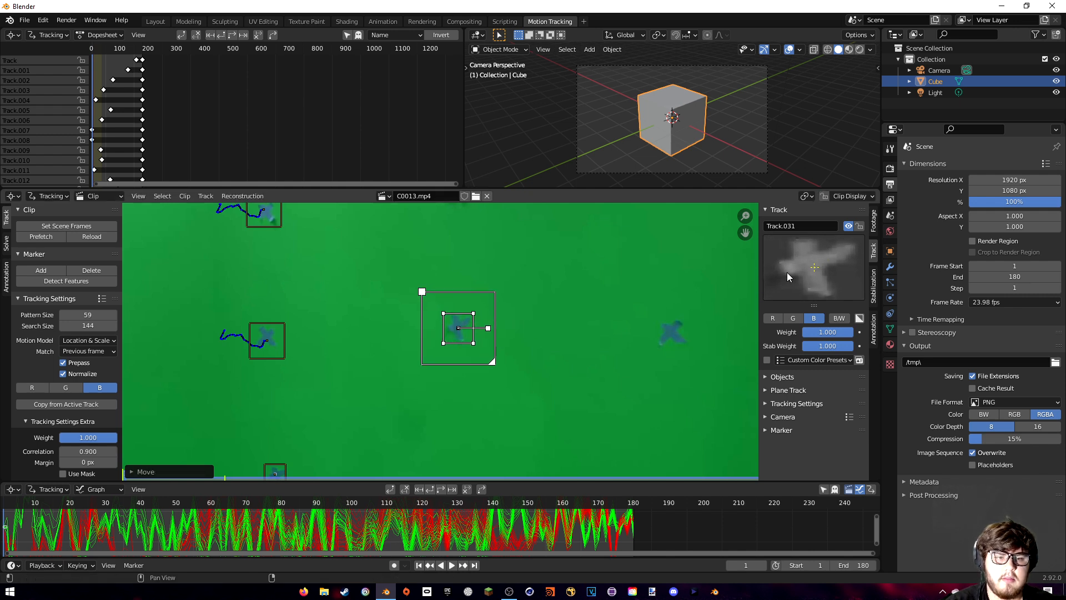
# - Add and resize further markers at frame 1, starting with the neighbouring wall cross and covering the remaining untracked crosses
pyautogui.moveTo(627, 329); pyautogui.dragTo(537, 326, button='middle')
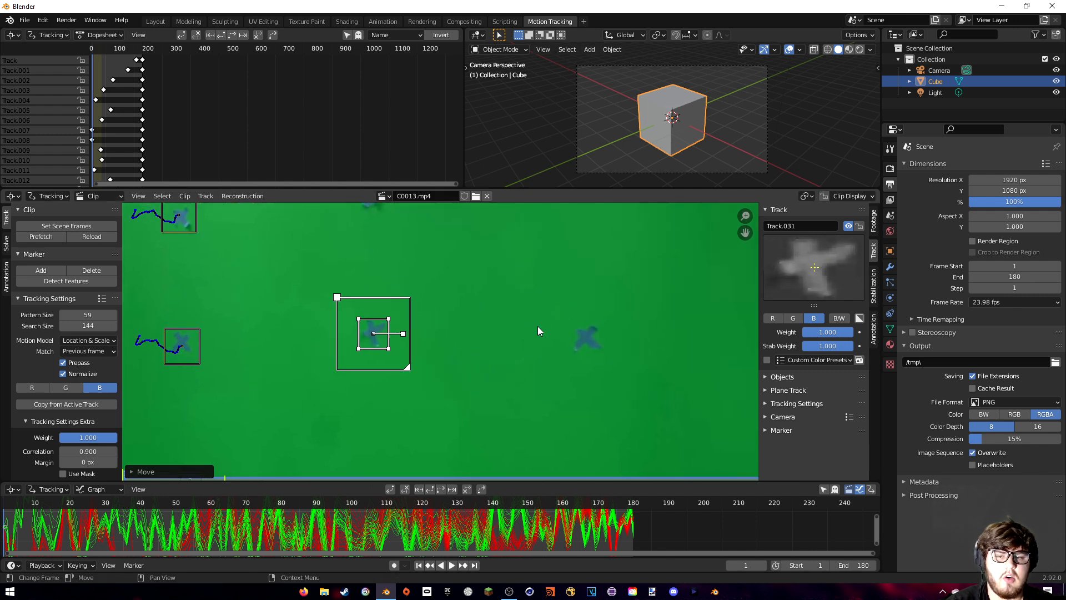
pyautogui.keyDown('ctrl'); pyautogui.click(584, 336); pyautogui.keyUp('ctrl')
pyautogui.press('s')
pyautogui.click(635, 329)
# - Select all visible markers and track them forwards from frame 1 to frame 180
pyautogui.scroll(-4, 442, 279)
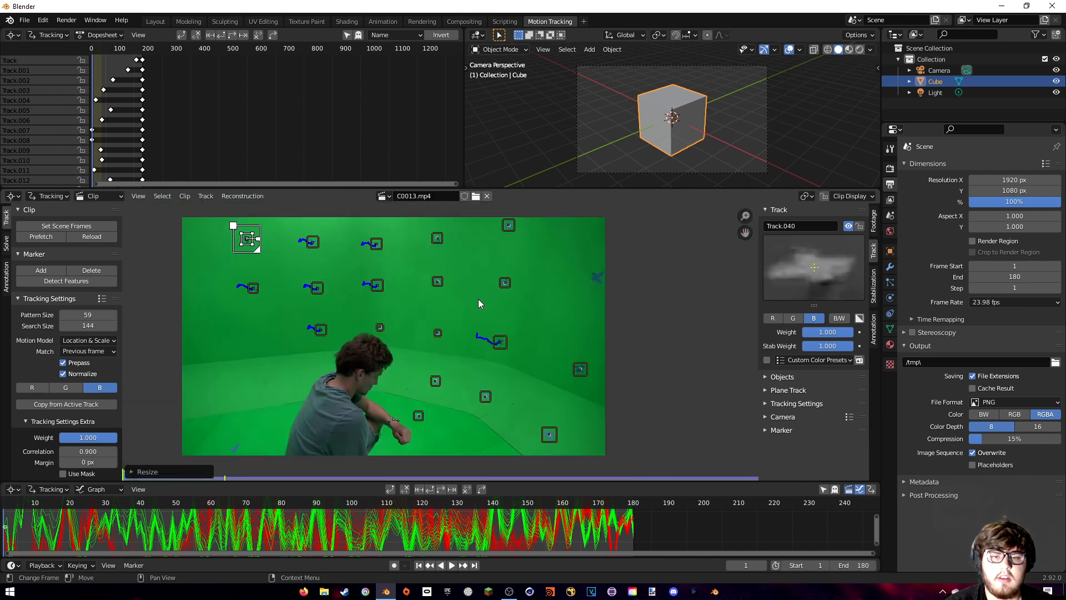
pyautogui.press('a')
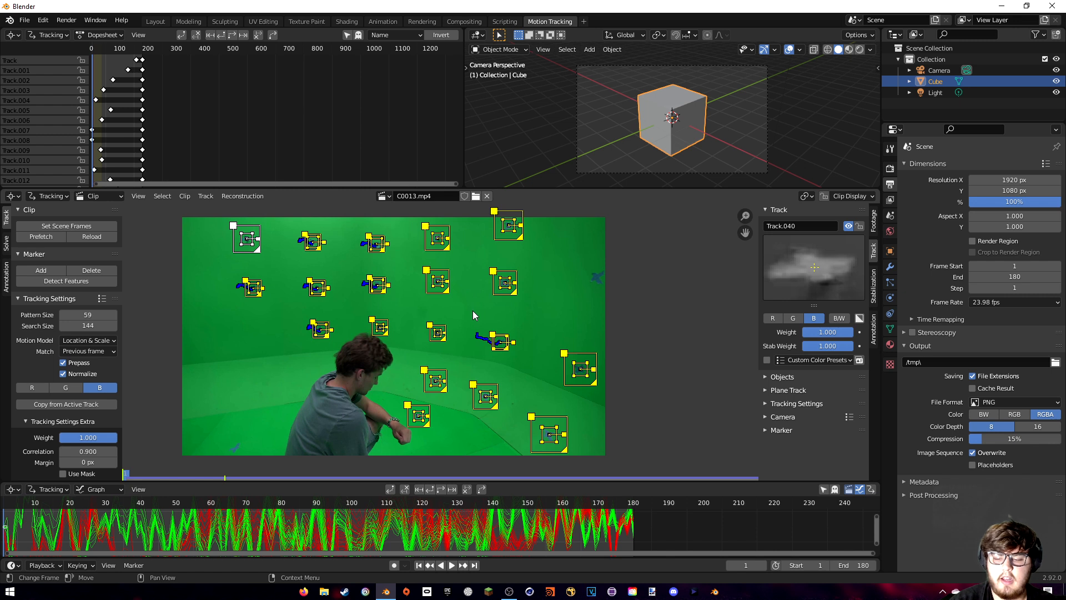
pyautogui.hotkey('ctrl', 't')
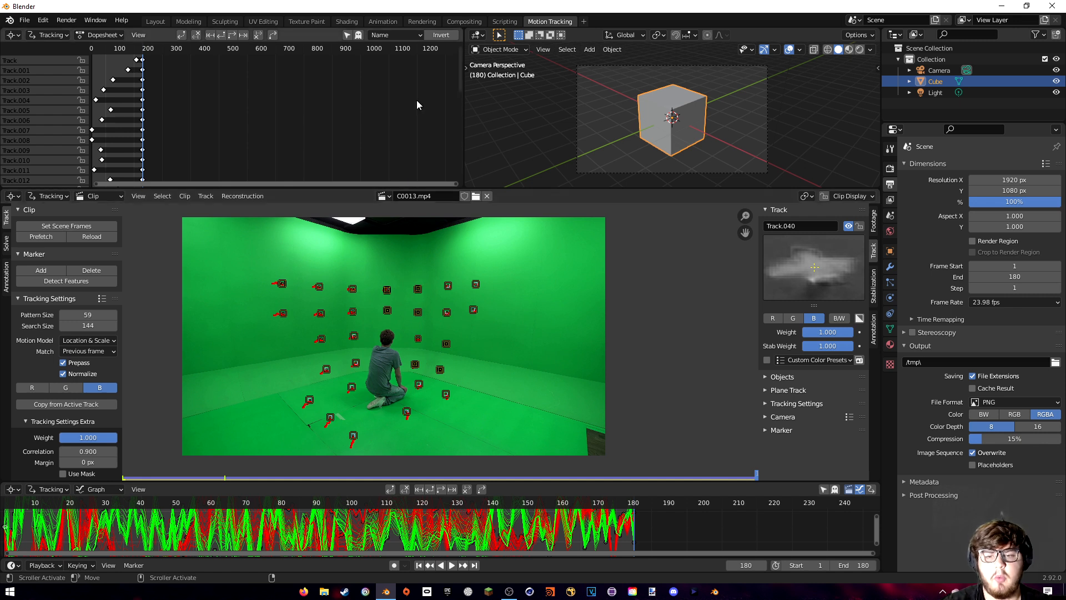
# - Find frame 82, where the man's head reaches the nearby cross, and clear that marker's tracking path after this frame
pyautogui.moveTo(245, 512); pyautogui.dragTo(294, 509)
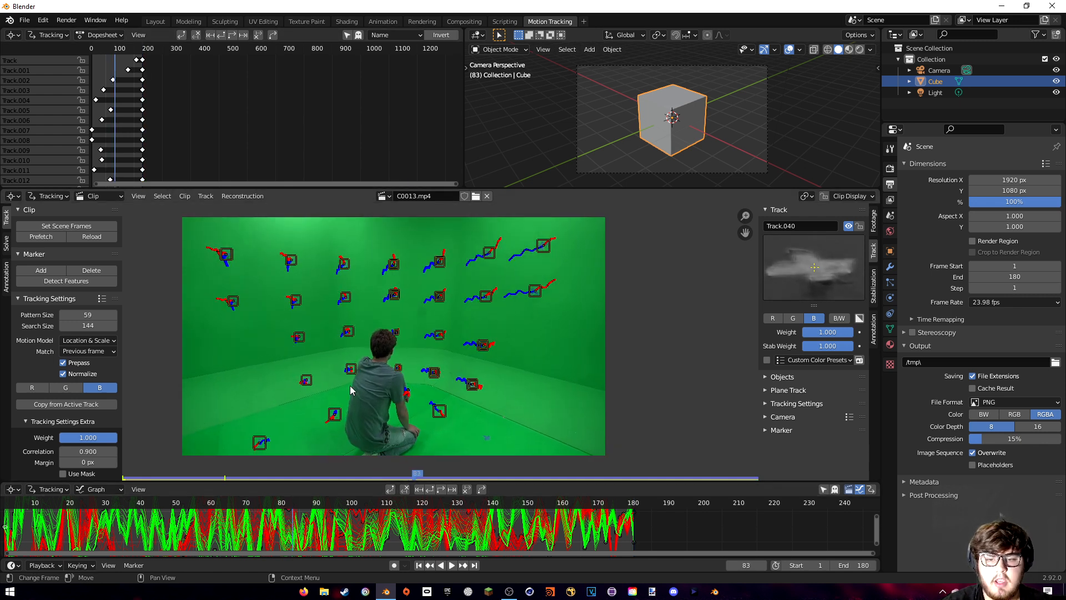
pyautogui.scroll(4, 336, 382)
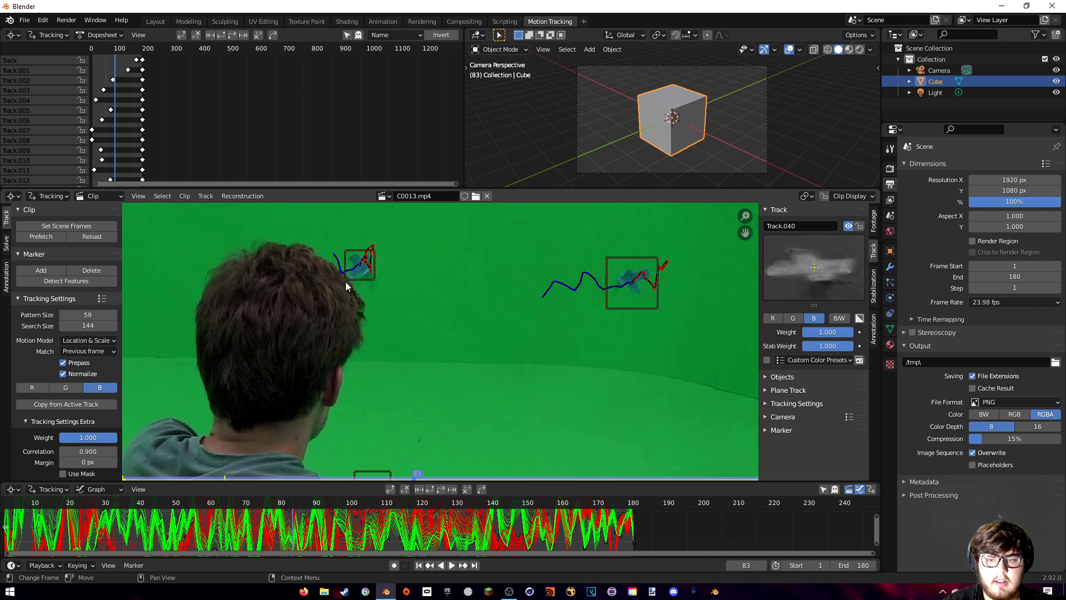
pyautogui.moveTo(365, 506); pyautogui.dragTo(286, 511)
pyautogui.click(237, 508)
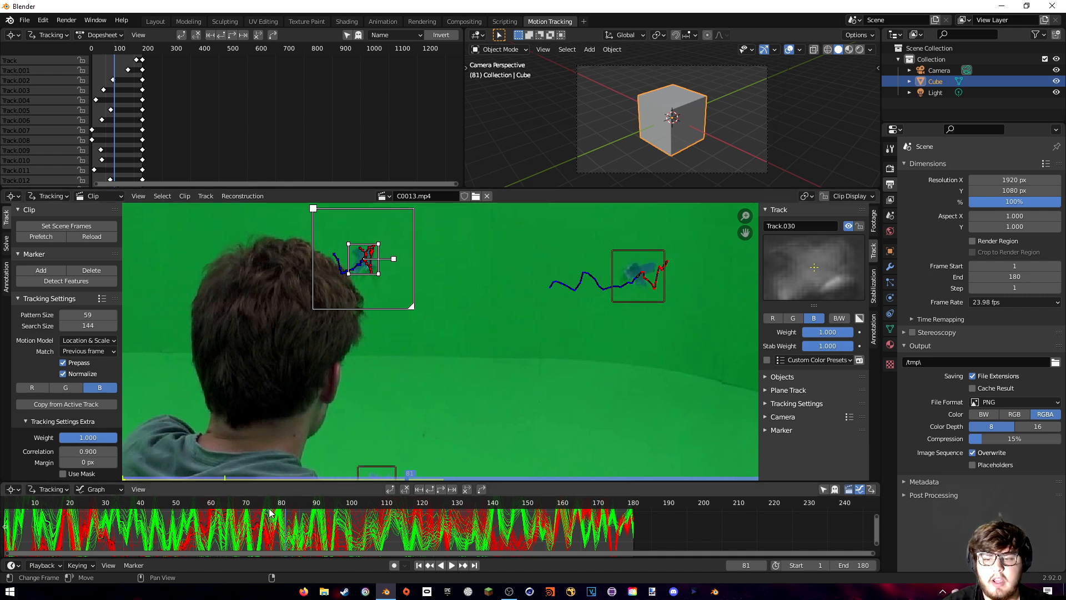
pyautogui.moveTo(283, 501); pyautogui.dragTo(293, 503)
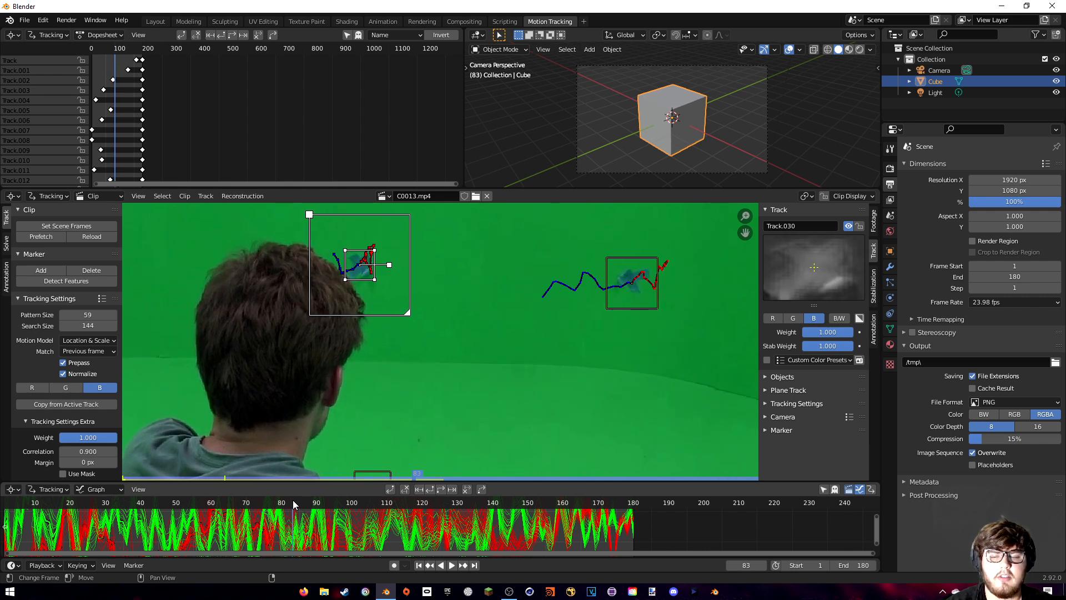
pyautogui.moveTo(292, 502); pyautogui.dragTo(290, 505)
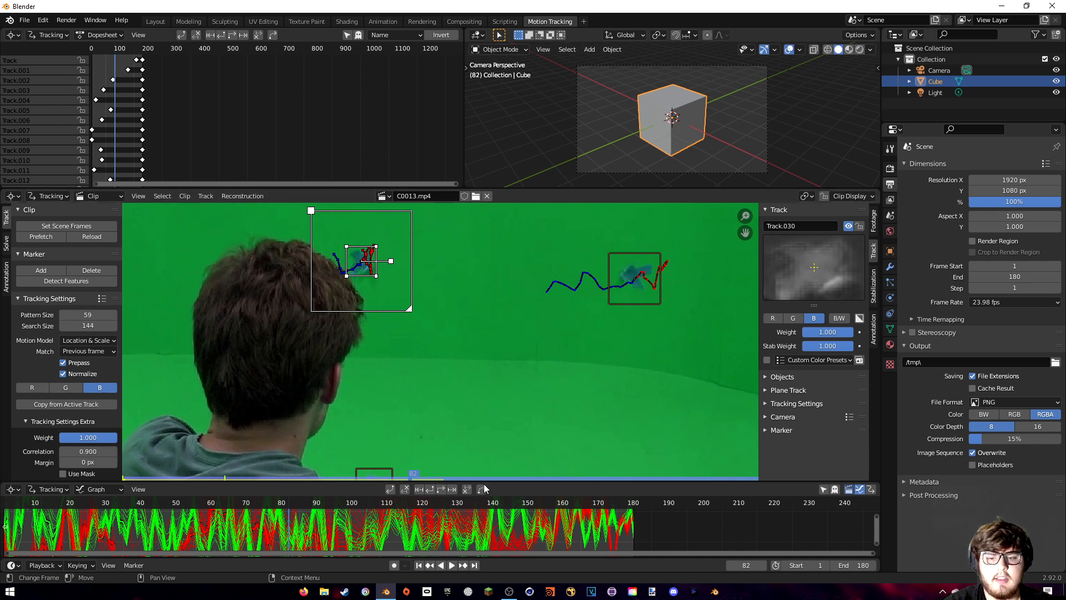
pyautogui.click(467, 489)
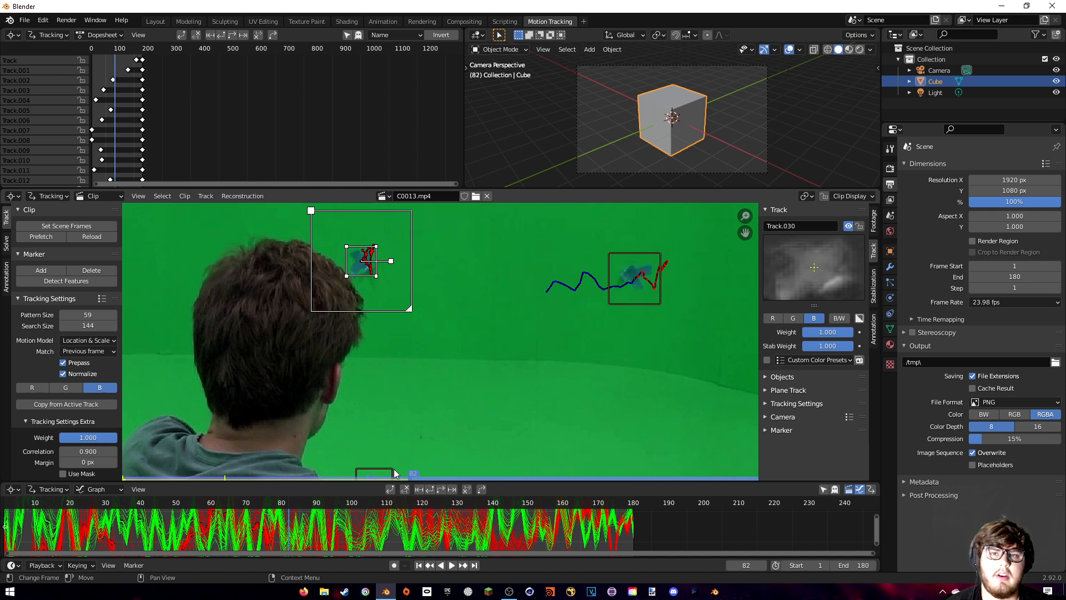
pyautogui.click(285, 502)
pyautogui.moveTo(286, 502); pyautogui.dragTo(289, 501)
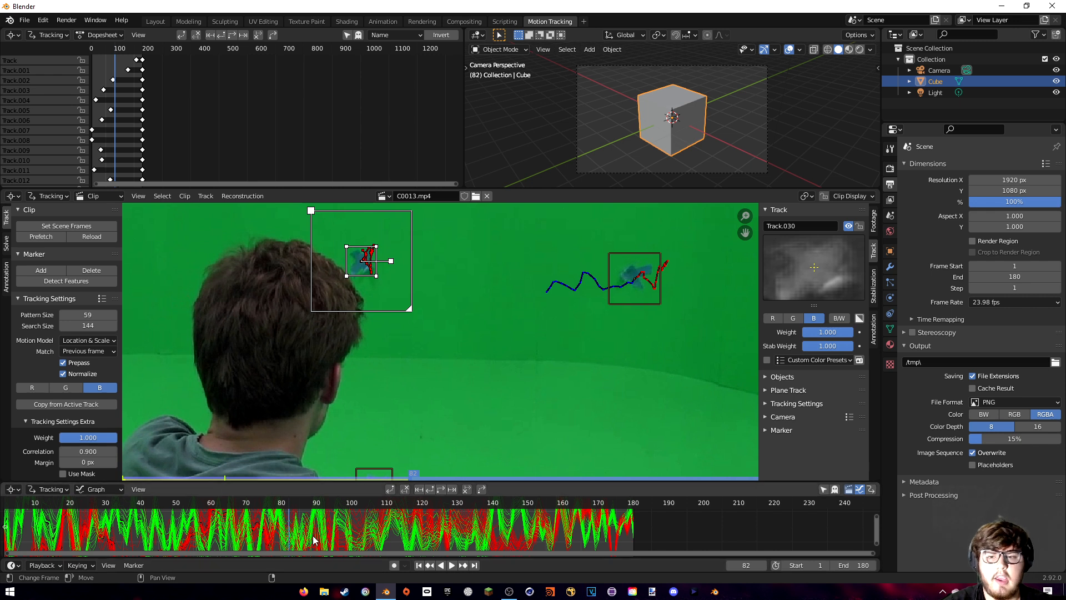
# - Clear the tracking path after frame 27 for the marker by the man's hand, and scrub the footage to frame 167
pyautogui.scroll(-3, 428, 374)
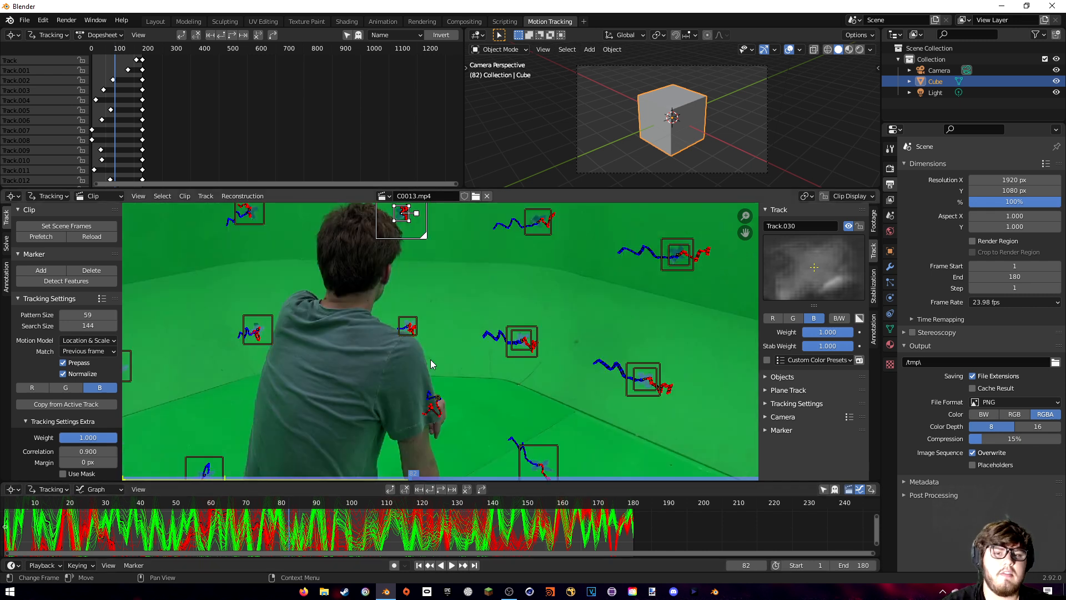
pyautogui.click(439, 405)
pyautogui.scroll(4, 442, 403)
pyautogui.moveTo(291, 507); pyautogui.dragTo(96, 538)
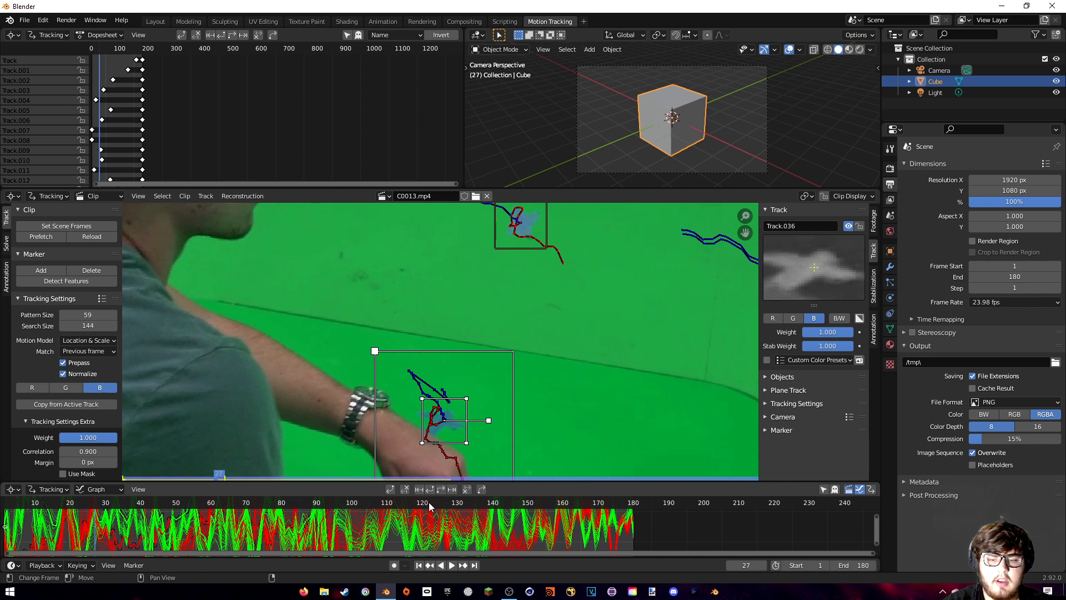
pyautogui.click(468, 487)
pyautogui.moveTo(100, 510); pyautogui.dragTo(185, 504)
pyautogui.scroll(-6, 399, 394)
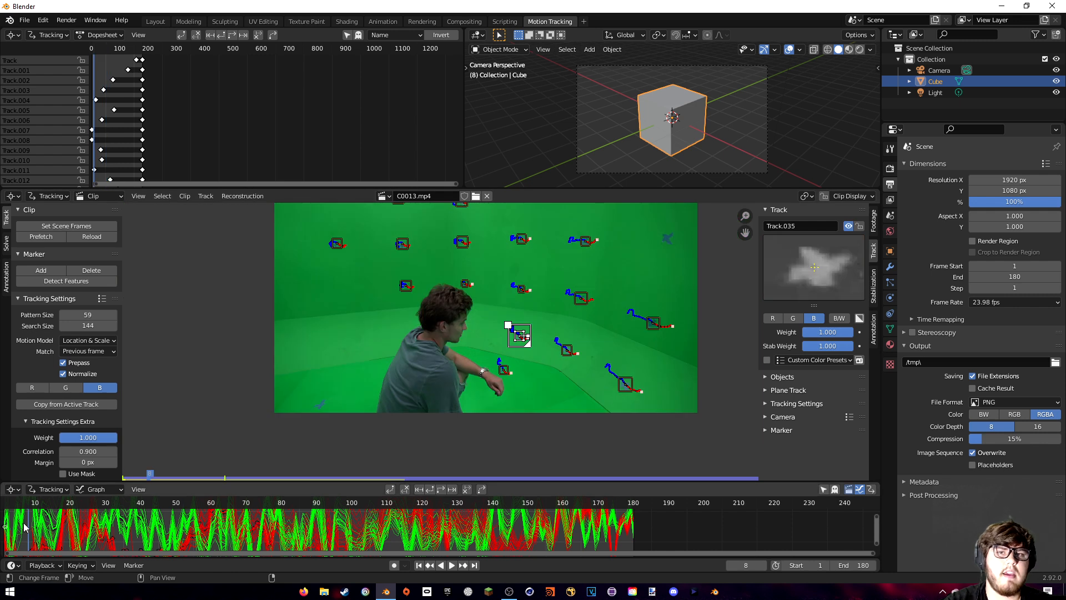
pyautogui.moveTo(25, 523); pyautogui.dragTo(588, 500)
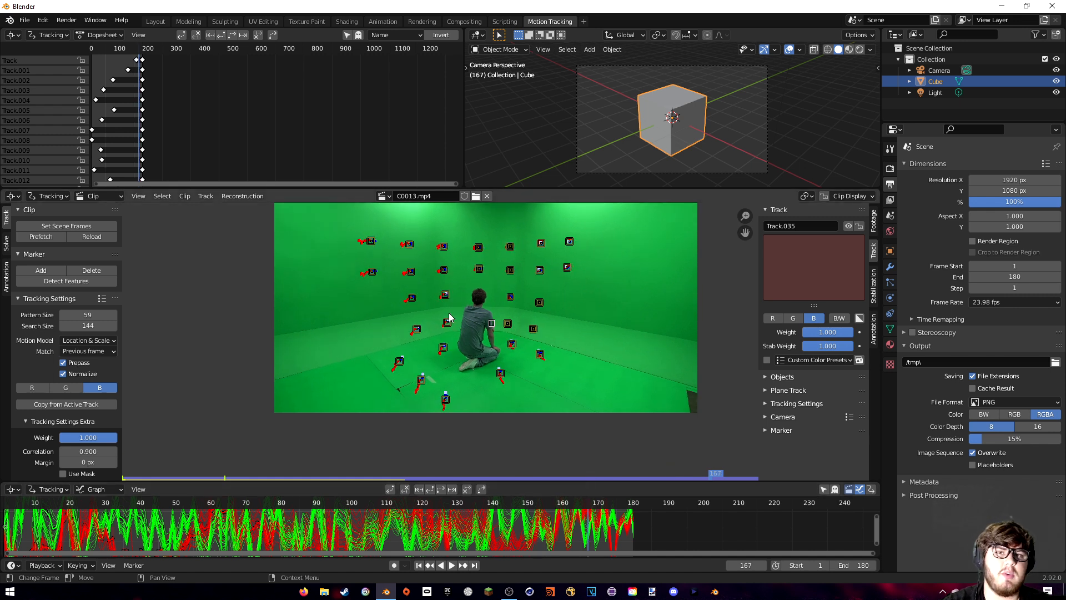
# - Solve the camera motion with automatic keyframes and refinement of focal length, optical center and radial distortion enabled
pyautogui.click(7, 244)
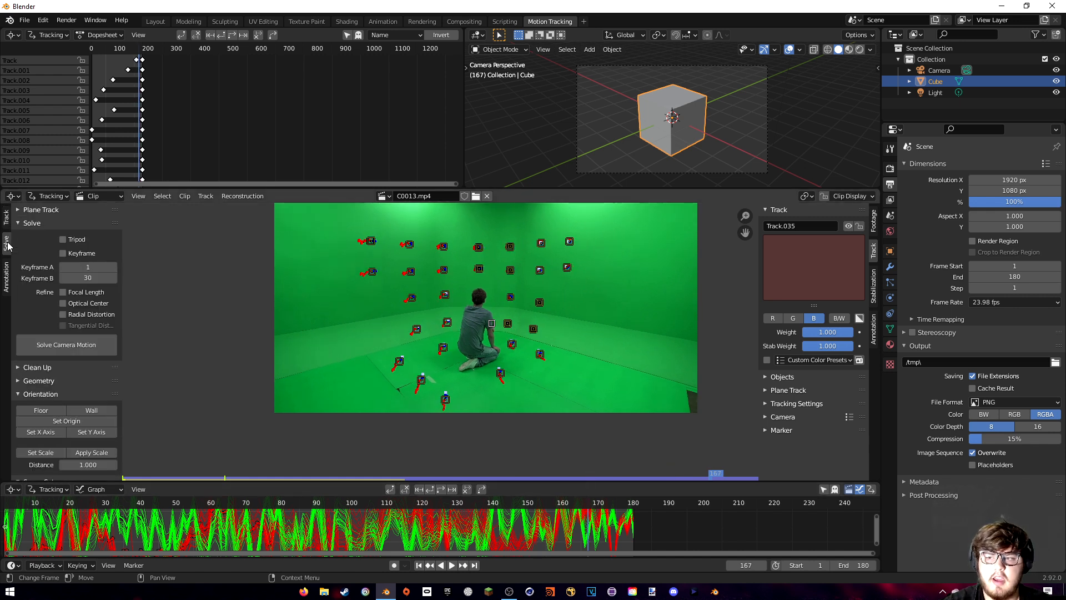
pyautogui.click(76, 253)
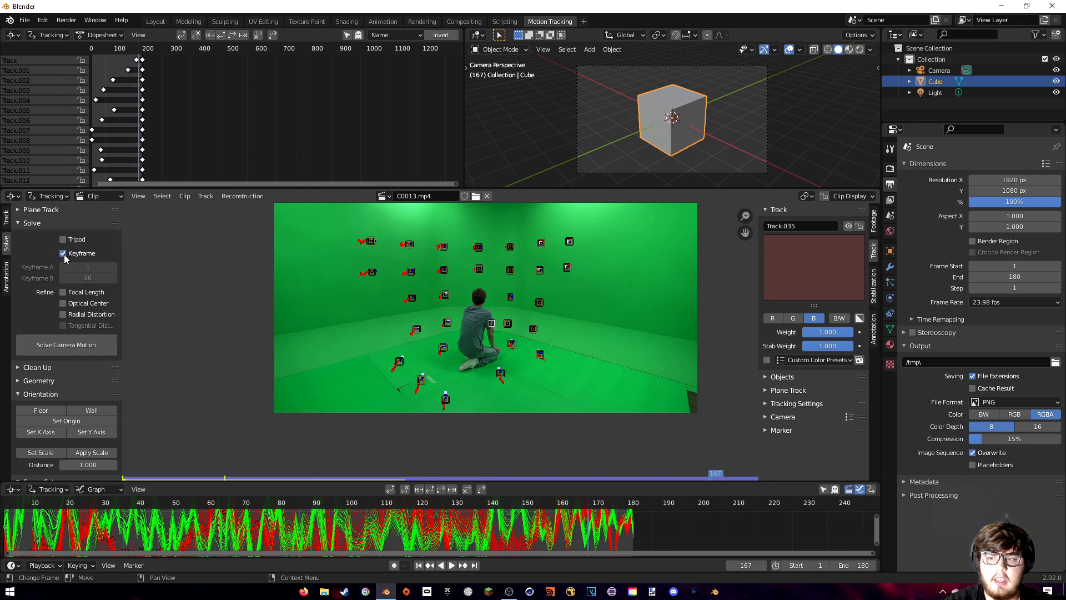
pyautogui.click(63, 292)
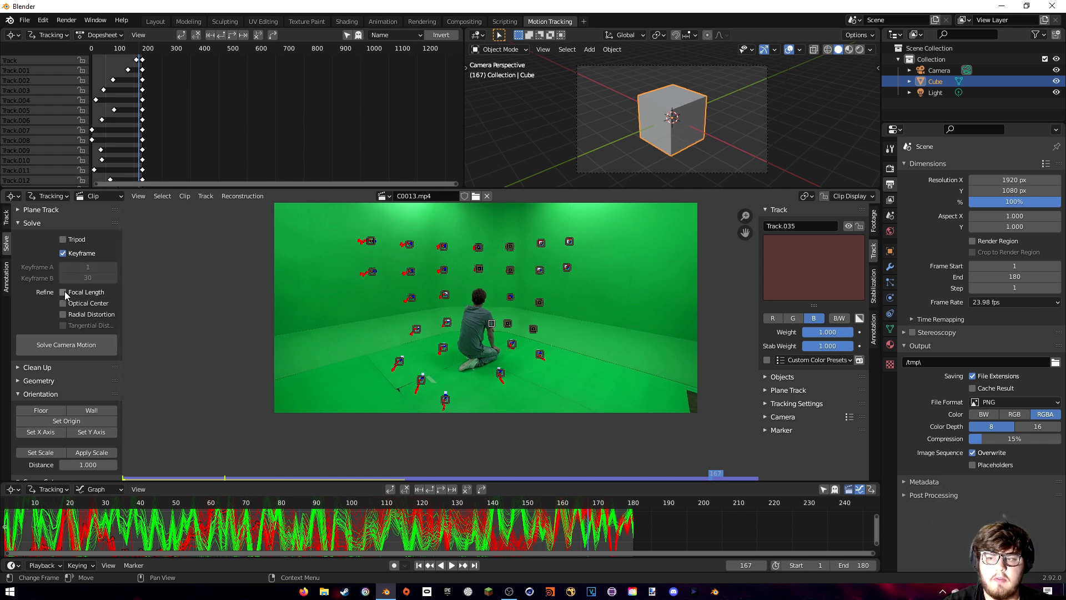
pyautogui.click(63, 314)
pyautogui.click(66, 344)
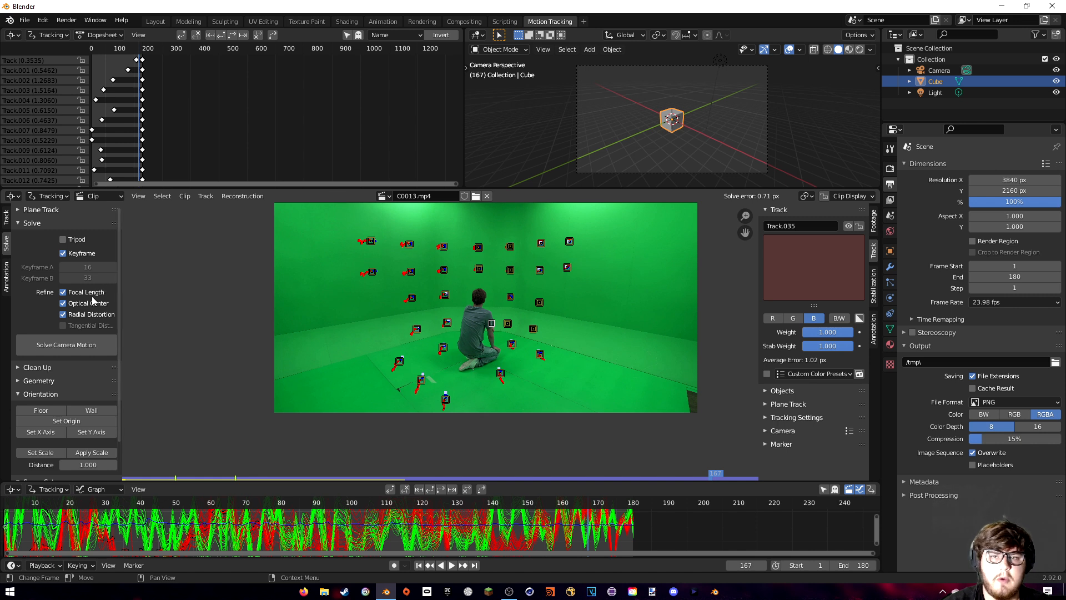
# - Select the tracks with a reprojection error above 1.250 using Clean Tracks and delete them
pyautogui.click(20, 369)
pyautogui.click(51, 424)
pyautogui.click(167, 471)
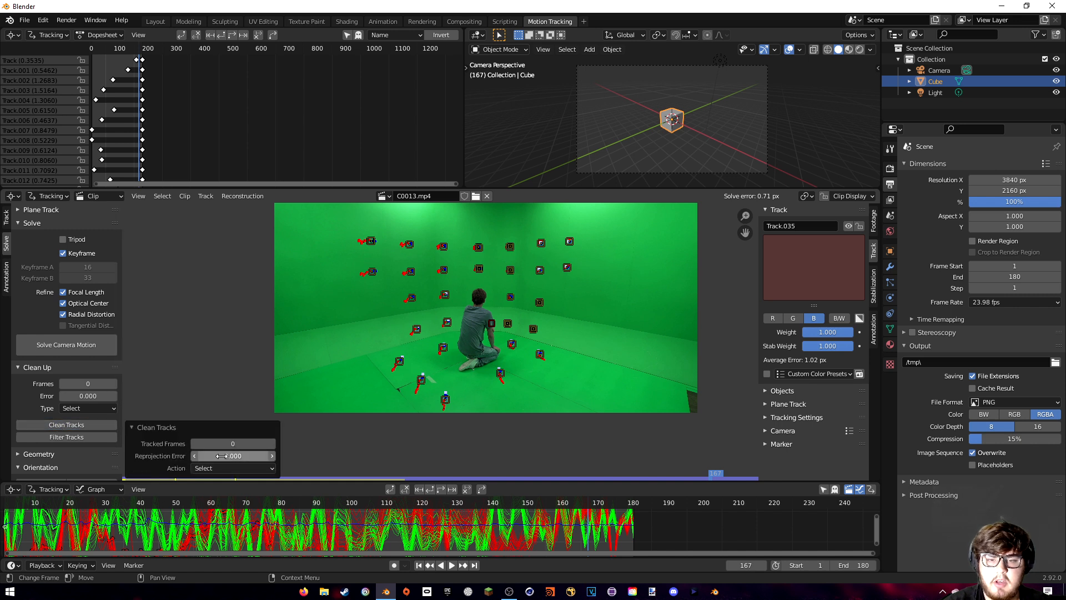
pyautogui.moveTo(221, 456)
pyautogui.mouseDown()
pyautogui.moveTo(275, 456)
pyautogui.moveTo(250, 456)
pyautogui.mouseUp()
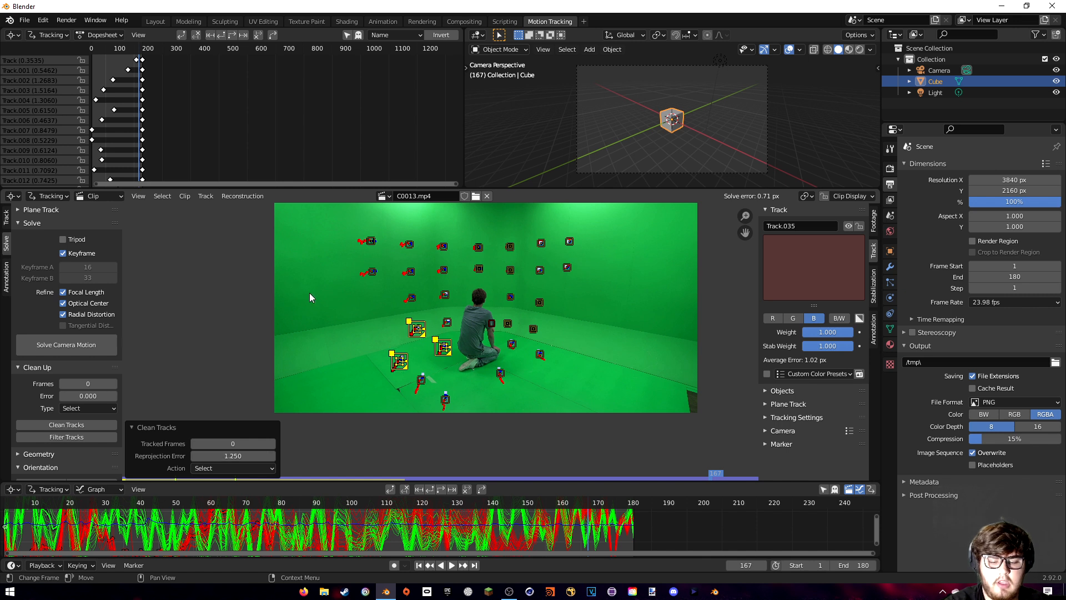
pyautogui.press('x')
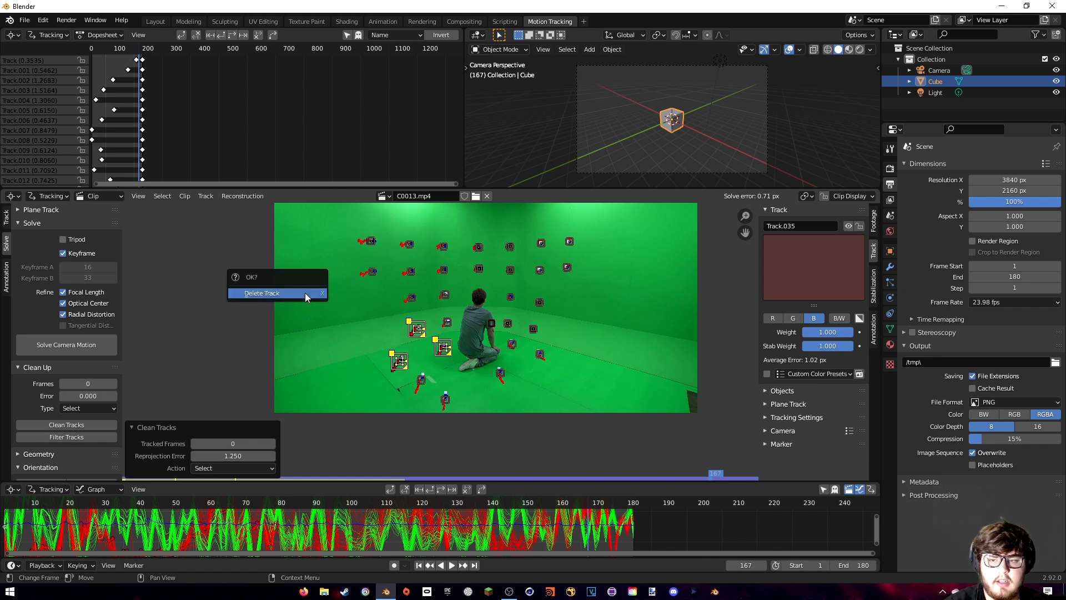
pyautogui.click(305, 292)
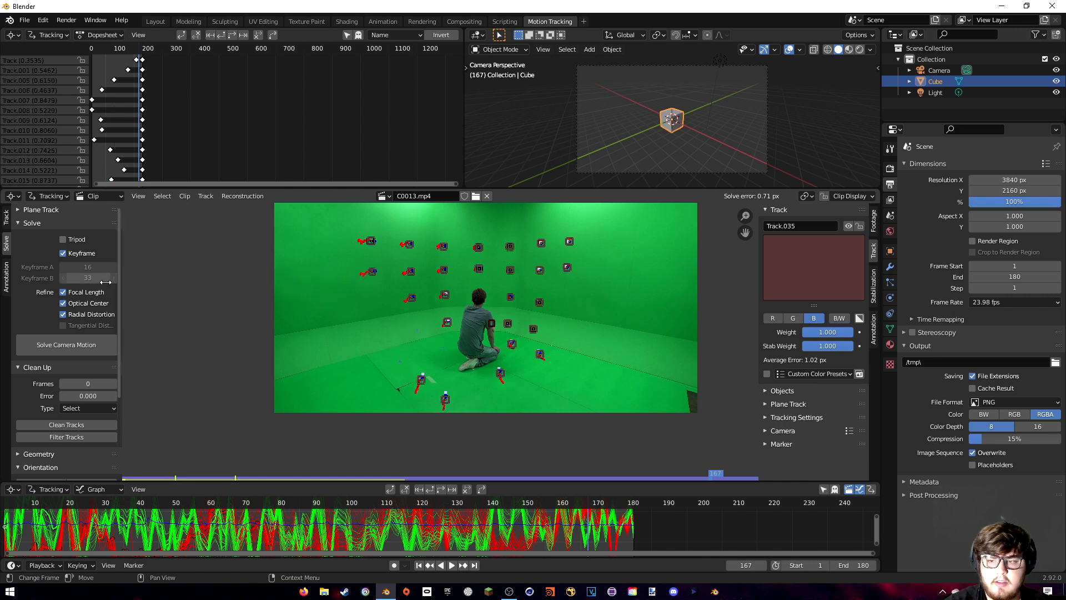
# - Turn off automatic keyframe selection and solve the camera motion again
pyautogui.click(63, 254)
pyautogui.click(80, 344)
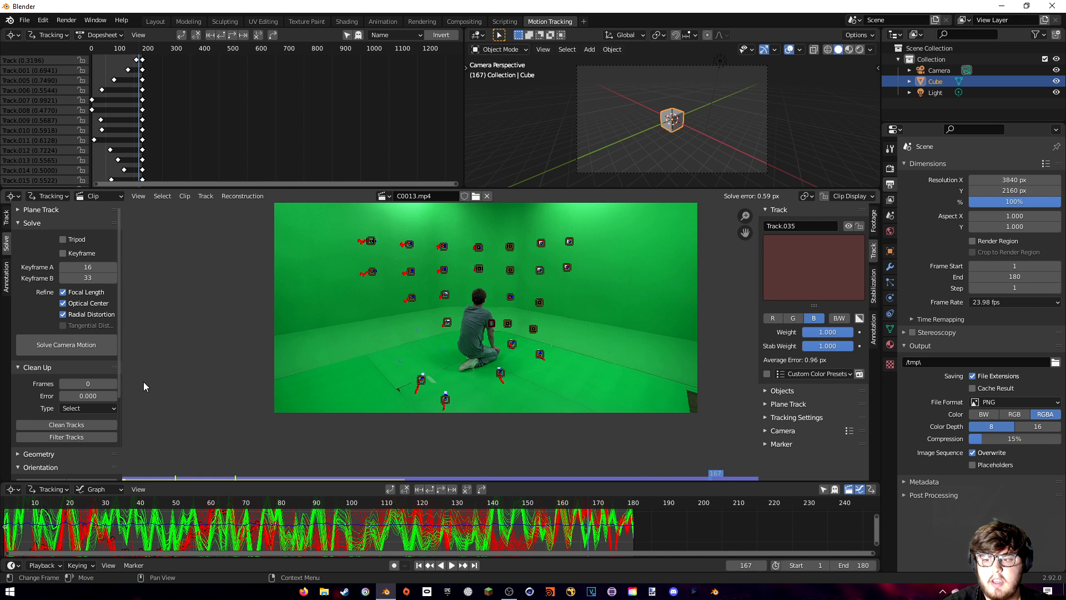
# - Delete the tracks with a reprojection error above 0.810 using Clean Tracks, and solve the camera motion again
pyautogui.click(79, 425)
pyautogui.moveTo(222, 455); pyautogui.dragTo(258, 455)
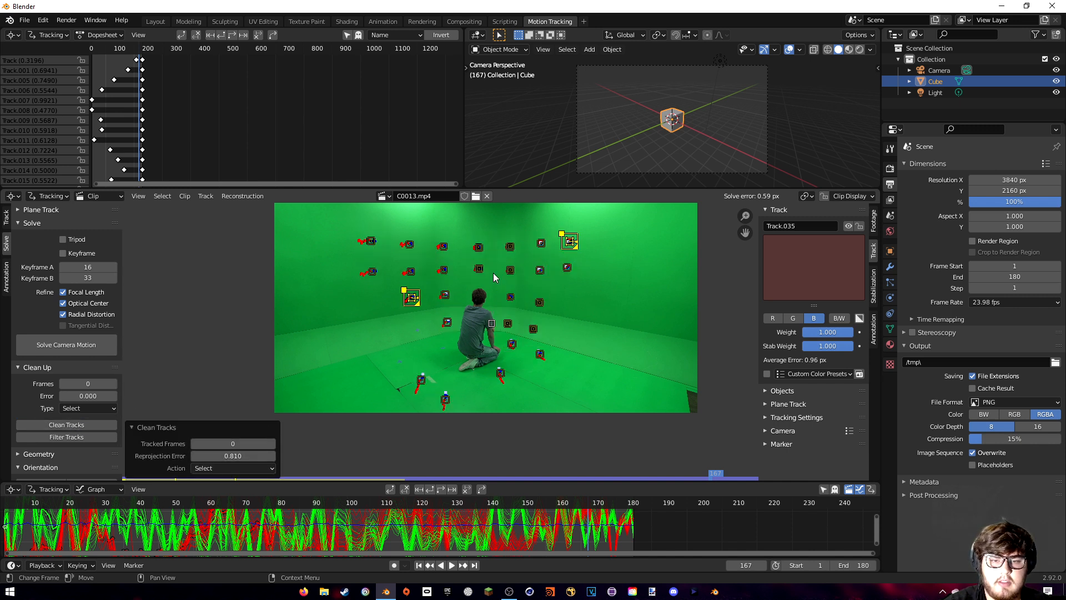
pyautogui.press('x')
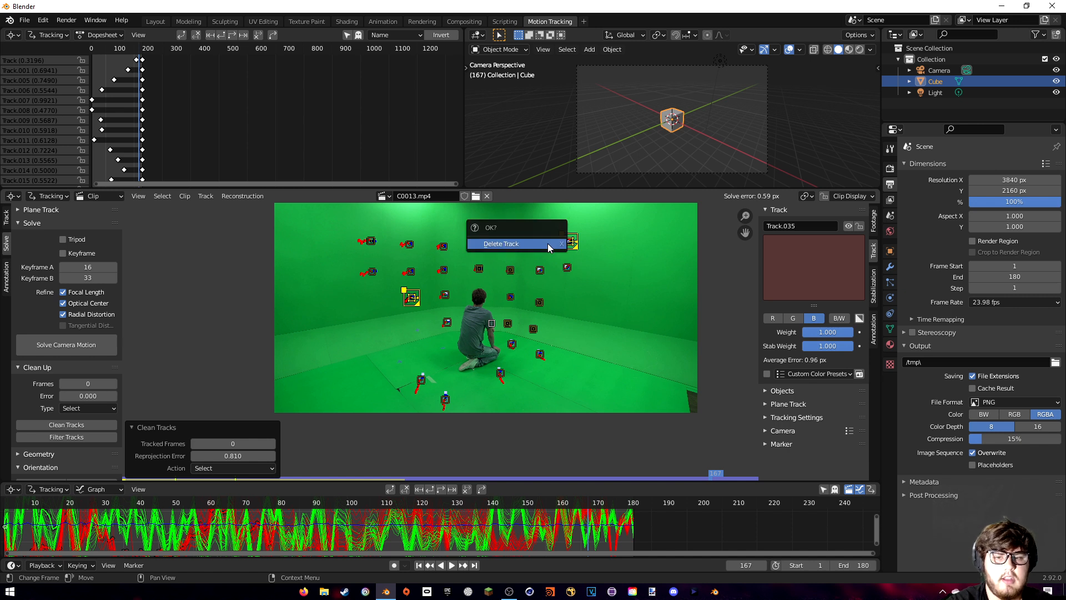
pyautogui.click(547, 243)
pyautogui.click(96, 337)
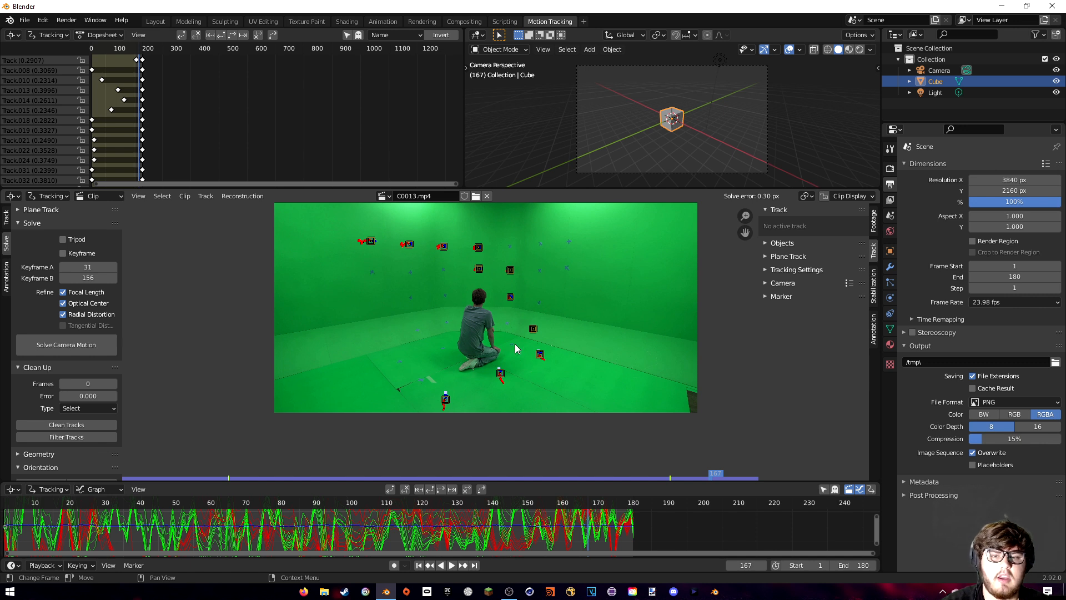
# - Set up the tracking scene from the solved camera motion and view it through the camera
pyautogui.scroll(1, 534, 351)
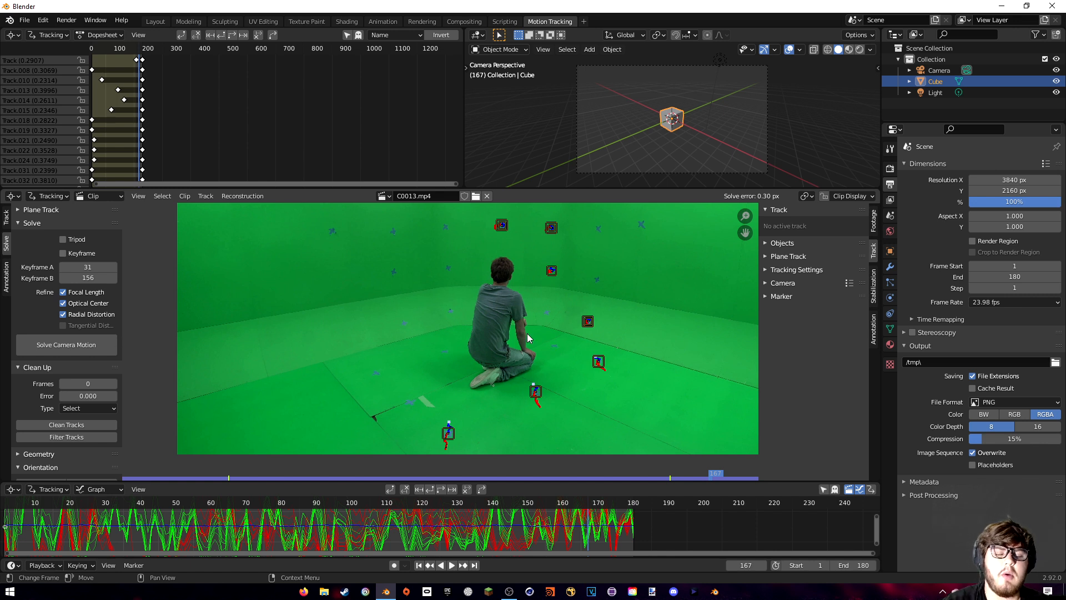
pyautogui.scroll(-2, 528, 344)
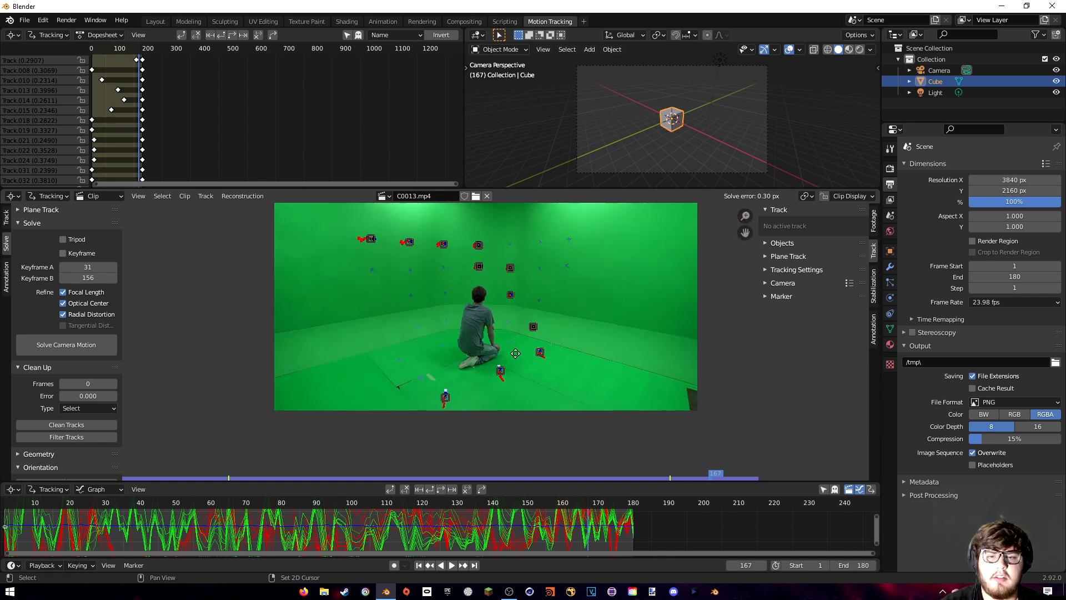
pyautogui.scroll(-4, 82, 370)
pyautogui.click(78, 471)
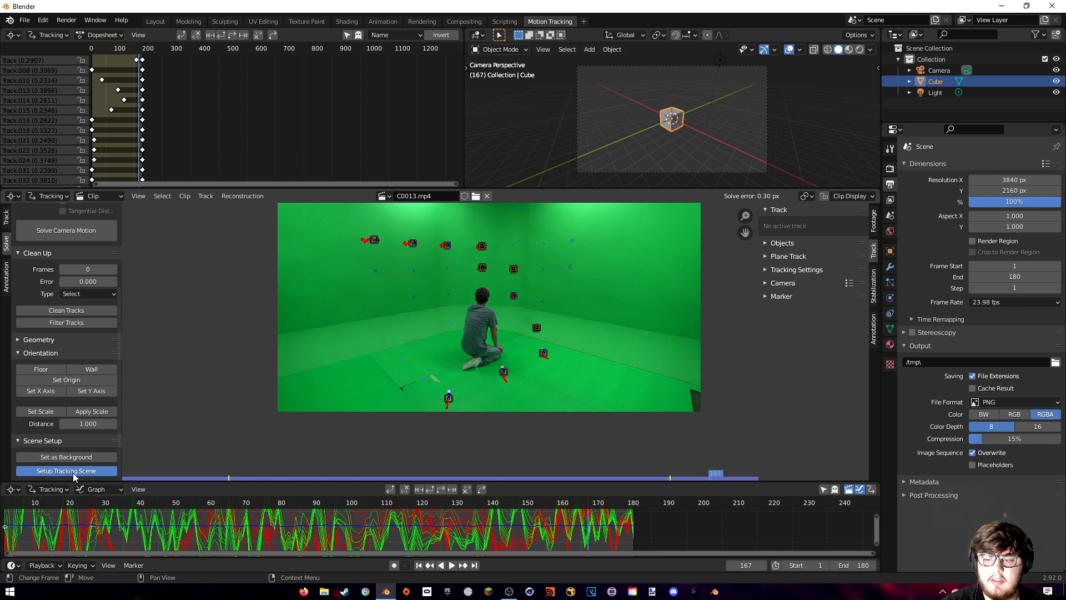
pyautogui.moveTo(707, 140); pyautogui.dragTo(645, 143, button='middle')
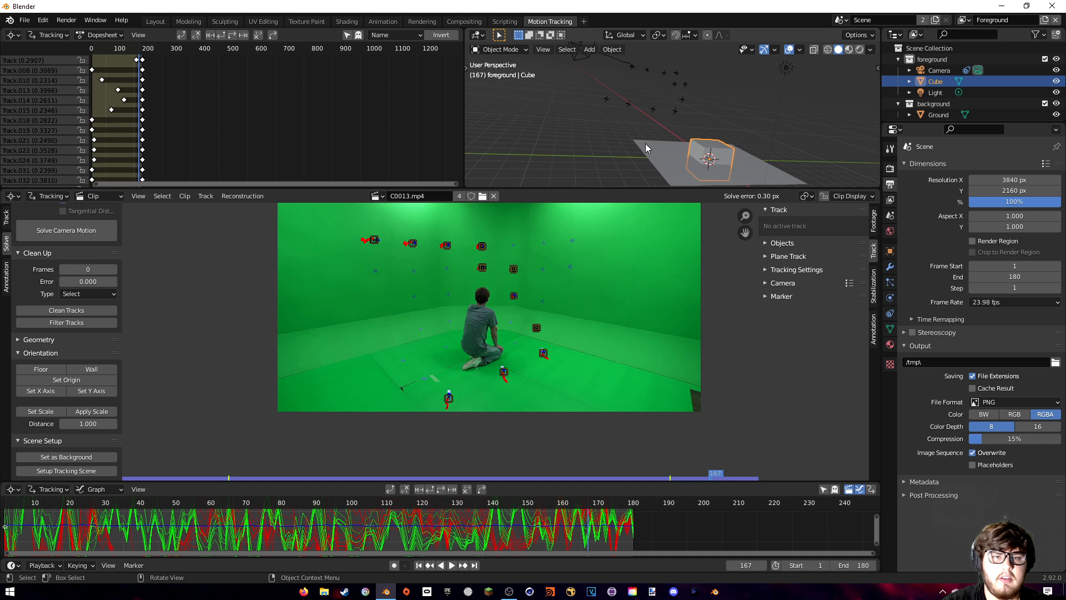
pyautogui.press('KP_0')
# - Add a tracking marker at frame 180 on the blue floor cross beside the white tape and centre it on the cross
pyautogui.scroll(3, 561, 379)
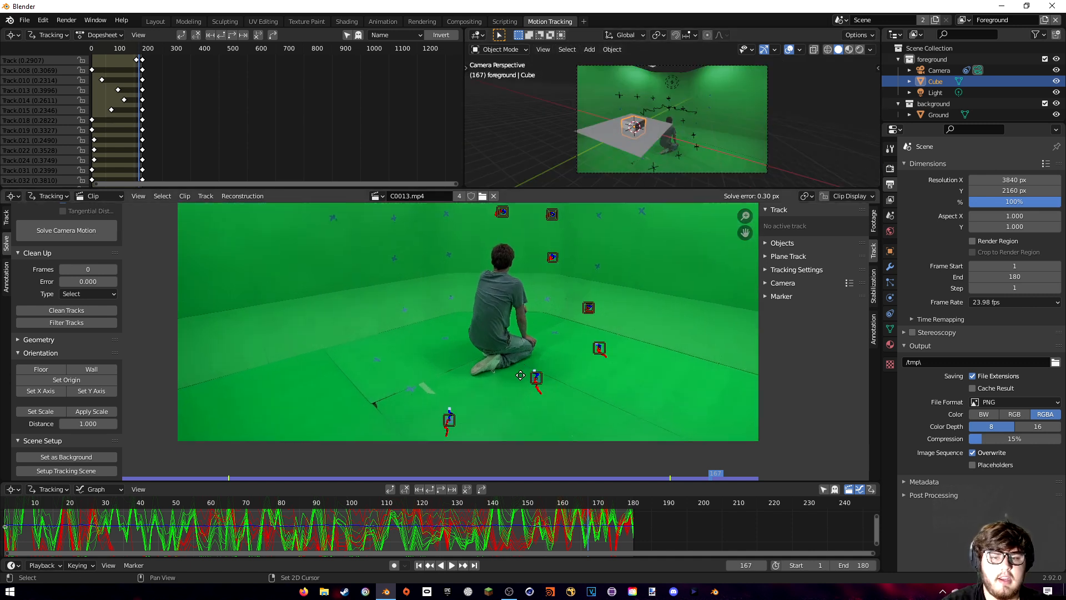
pyautogui.moveTo(520, 375); pyautogui.dragTo(506, 367, button='middle')
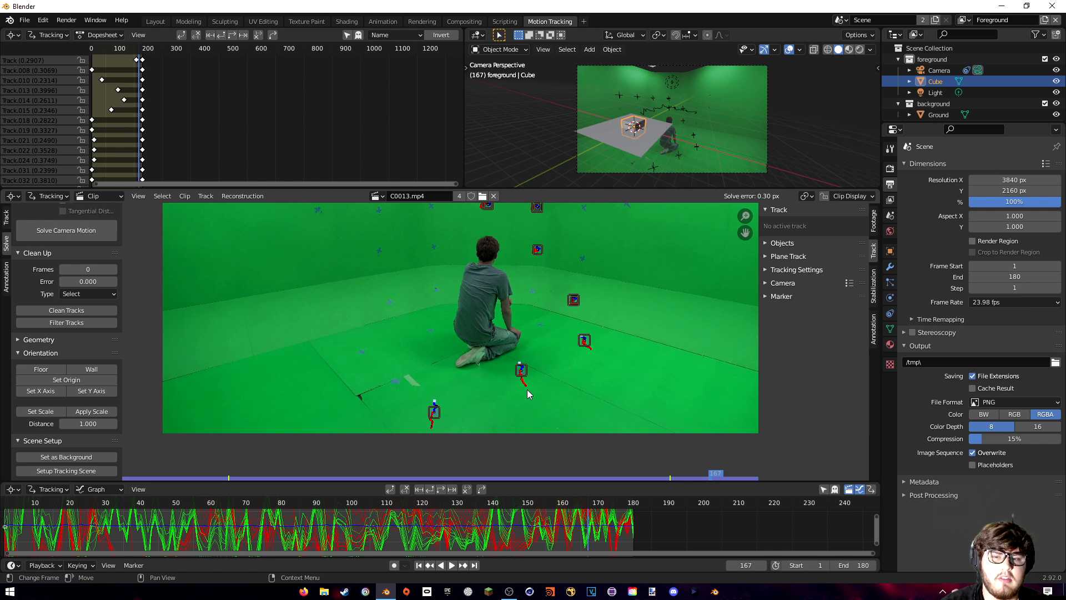
pyautogui.scroll(2, 469, 390)
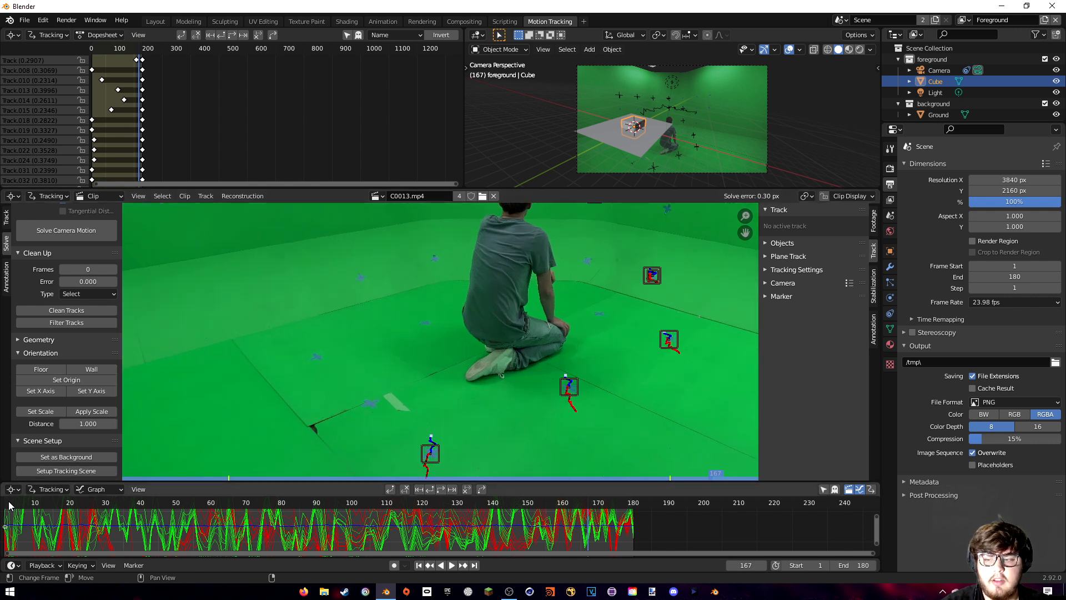
pyautogui.click(623, 500)
pyautogui.click(633, 503)
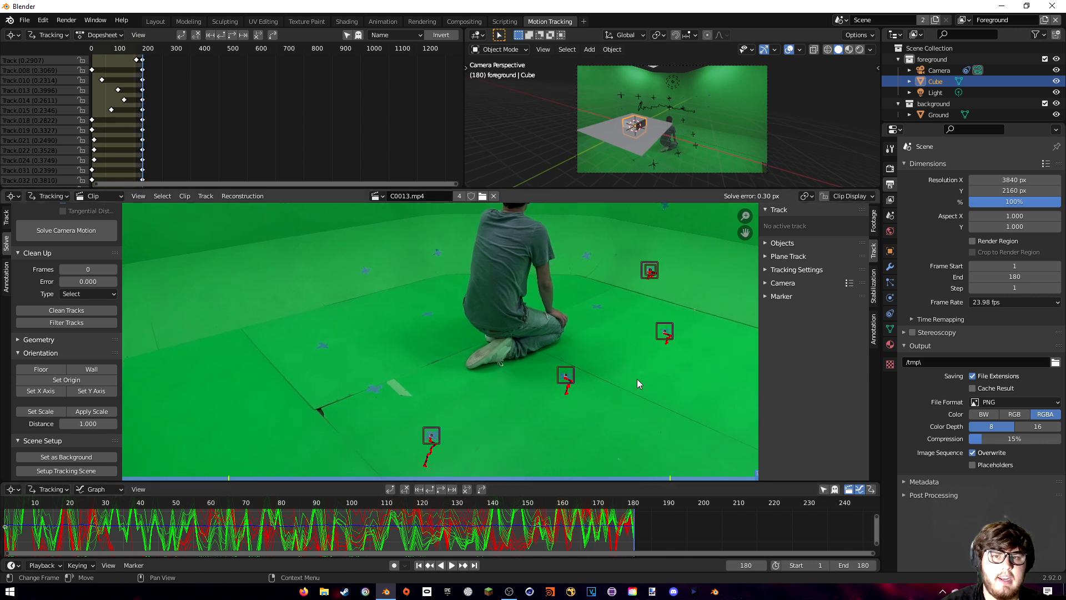
pyautogui.scroll(4, 458, 378)
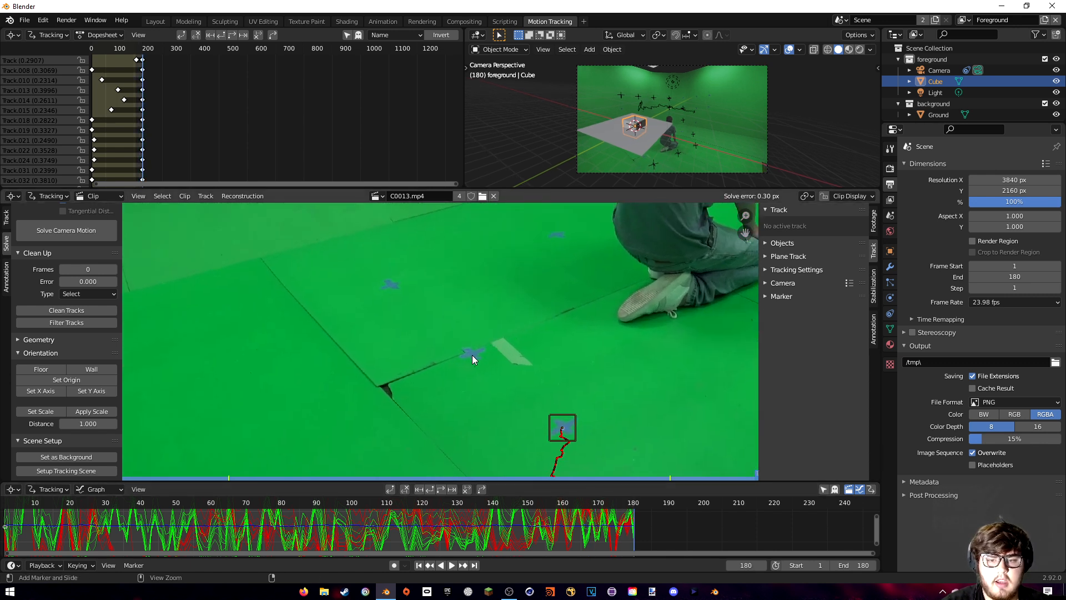
pyautogui.keyDown('ctrl'); pyautogui.click(472, 349); pyautogui.keyUp('ctrl')
pyautogui.press('g')
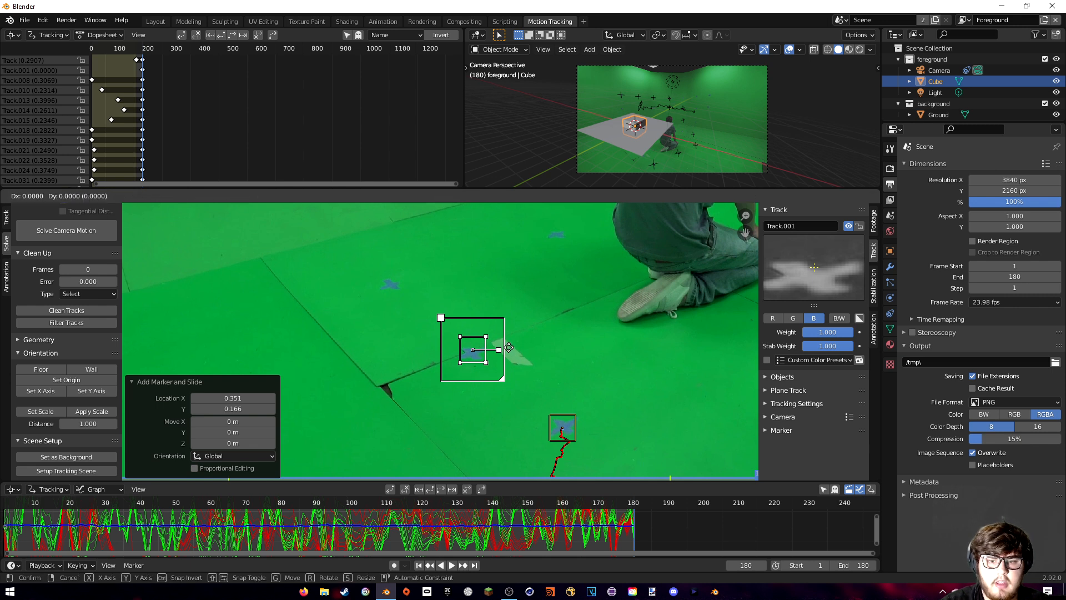
pyautogui.click(508, 352)
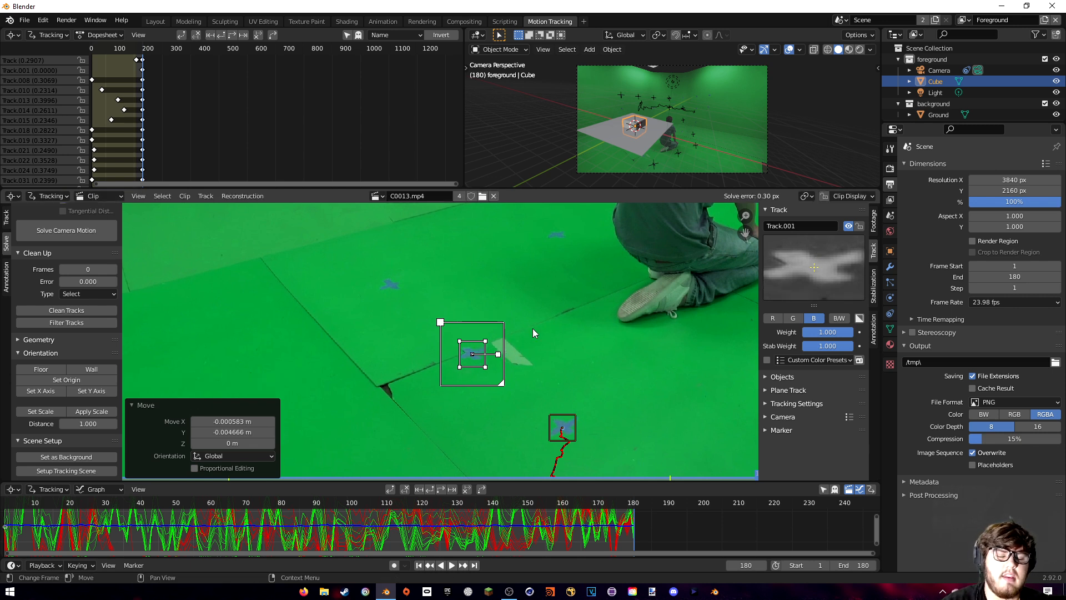
# - Track the new floor marker backward to frame 175 and solve the camera motion again
pyautogui.click(420, 490)
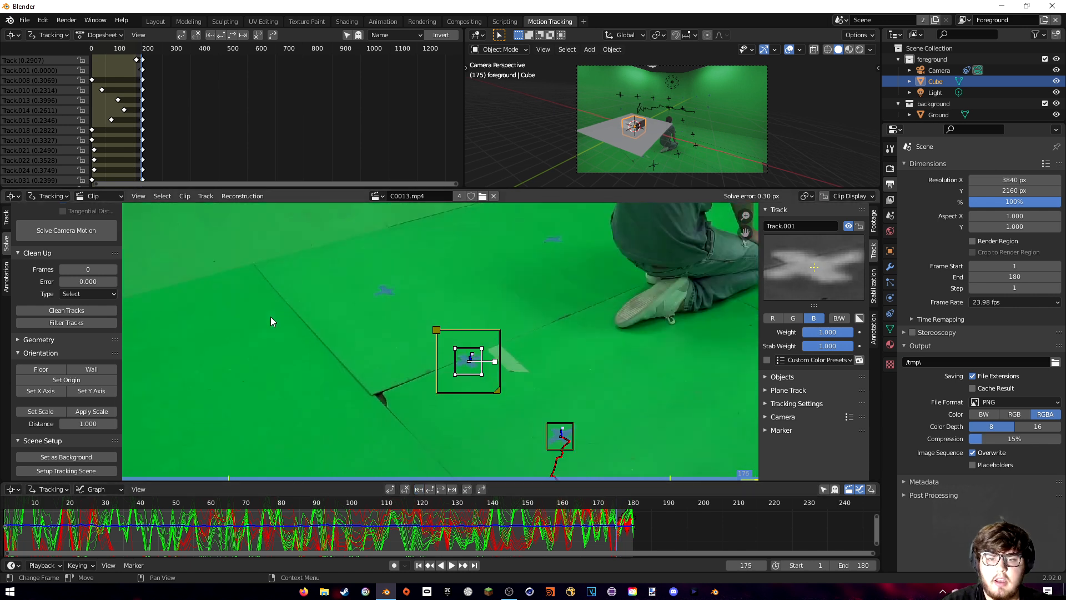
pyautogui.press('f')
pyautogui.scroll(4, 58, 250)
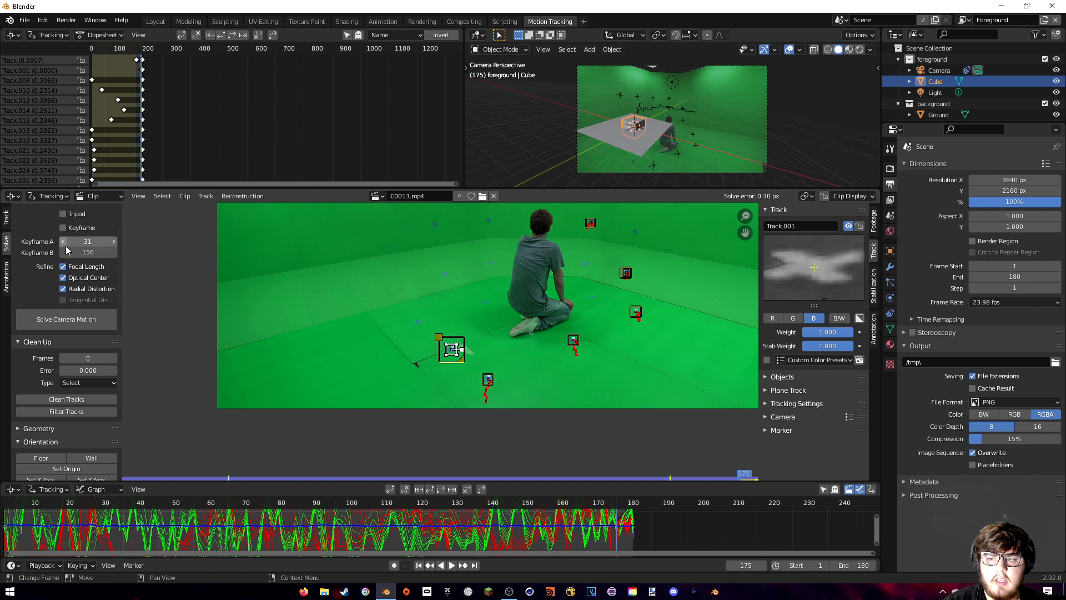
pyautogui.click(65, 324)
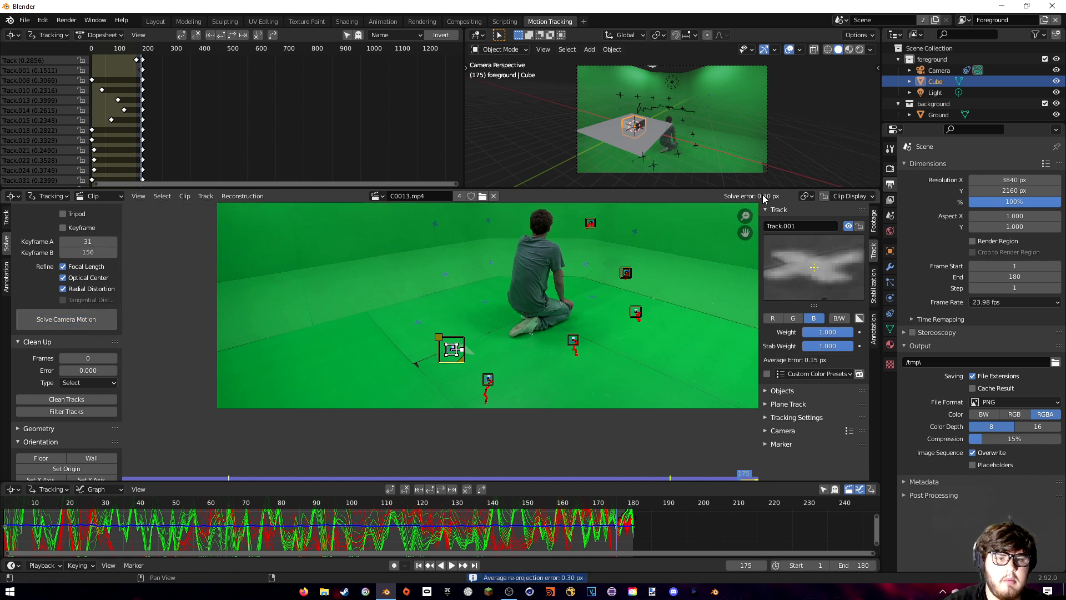
# - Define the floor orientation from the new marker and the two nearest floor tracks in front of the kneeling man
pyautogui.click(450, 368)
pyautogui.click(451, 349)
pyautogui.keyDown('shift'); pyautogui.click(488, 379); pyautogui.keyUp('shift')
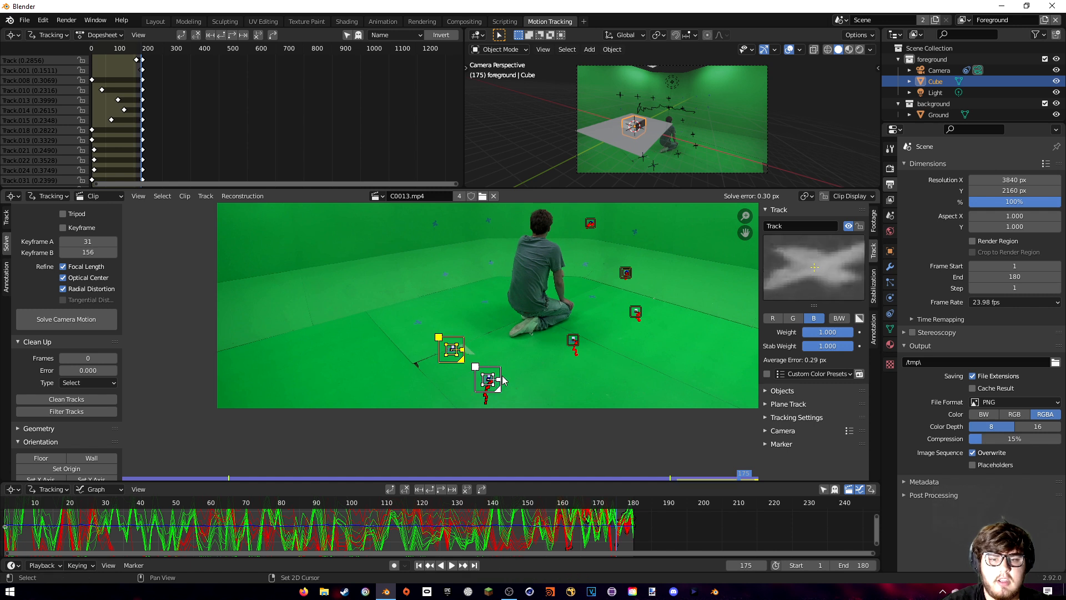
pyautogui.keyDown('shift'); pyautogui.click(573, 340); pyautogui.keyUp('shift')
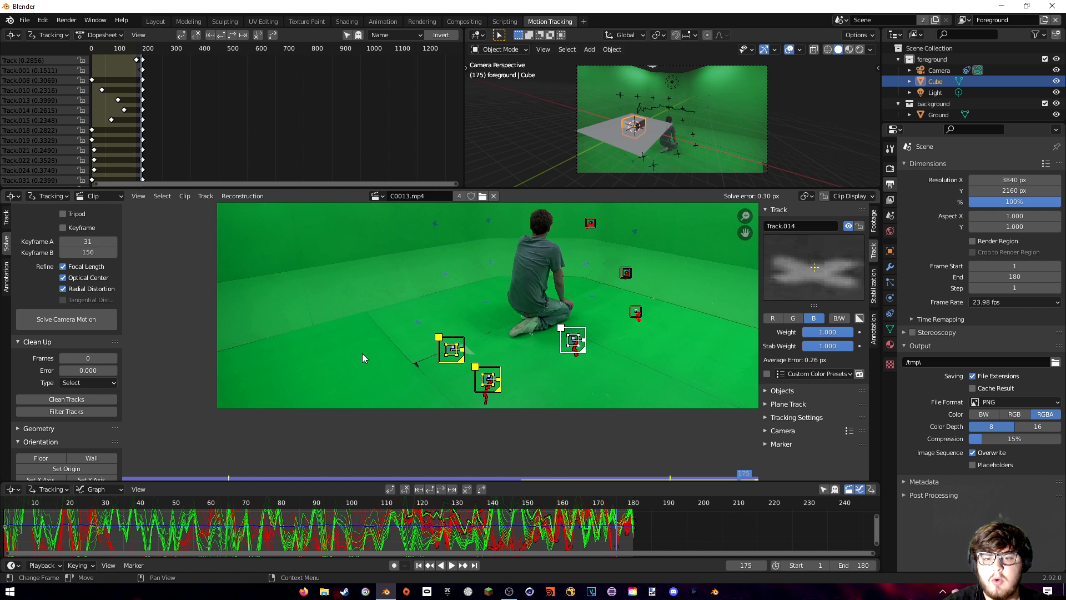
pyautogui.scroll(-4, 13, 272)
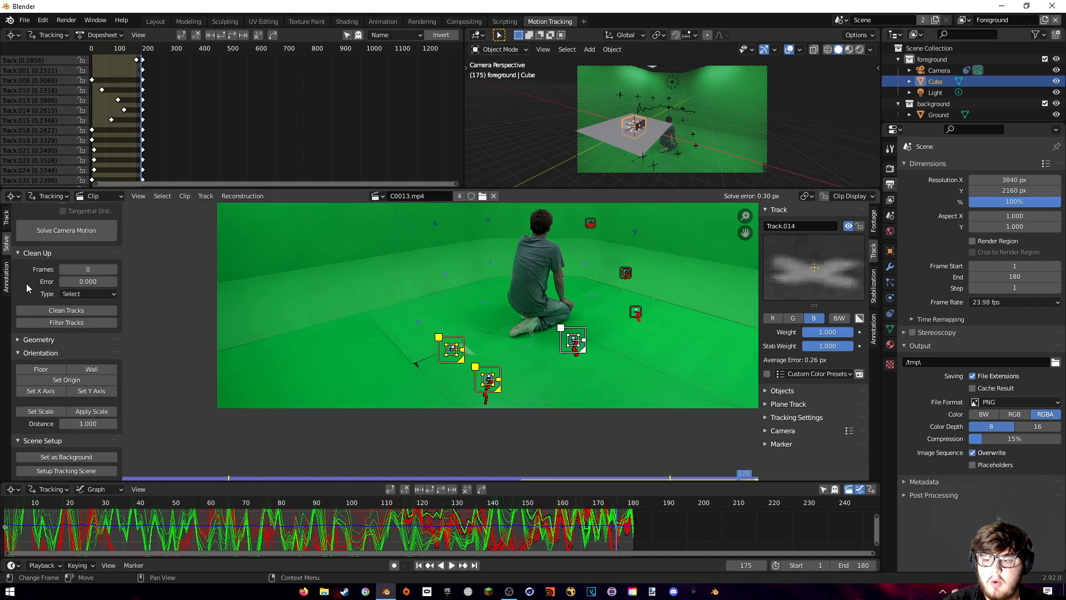
pyautogui.click(41, 370)
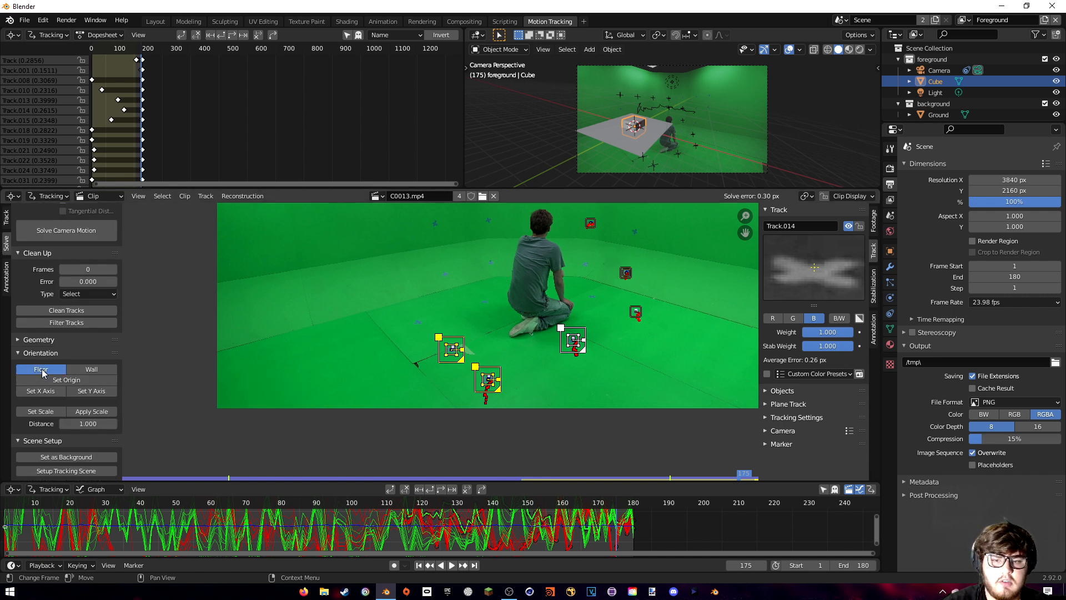
# - Set the floor track nearest the camera as the scene origin and the track by the man's knees as the Y axis
pyautogui.click(488, 377)
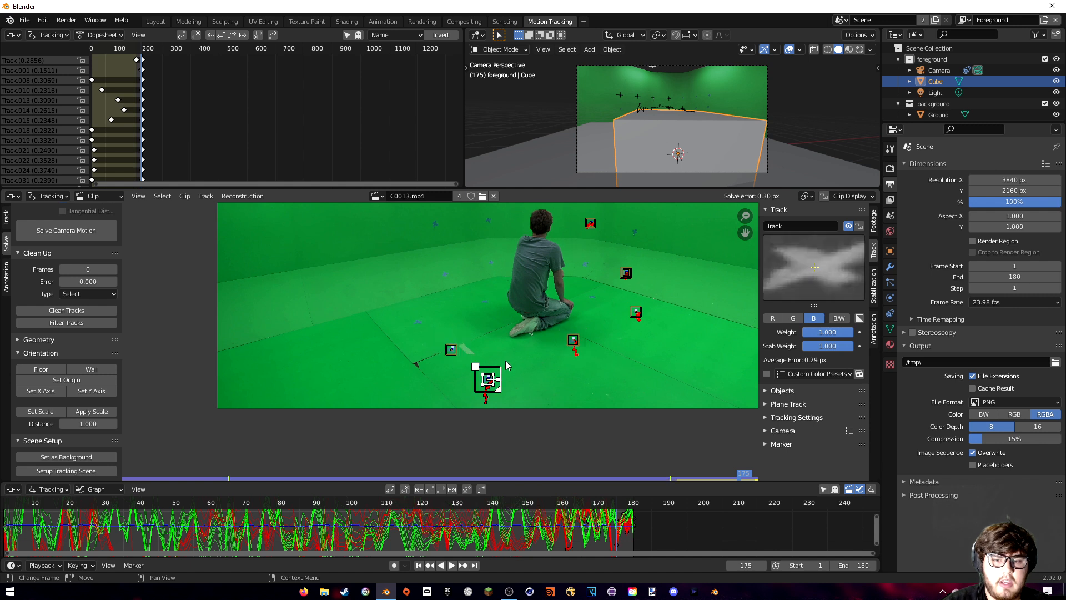
pyautogui.click(67, 379)
pyautogui.click(571, 340)
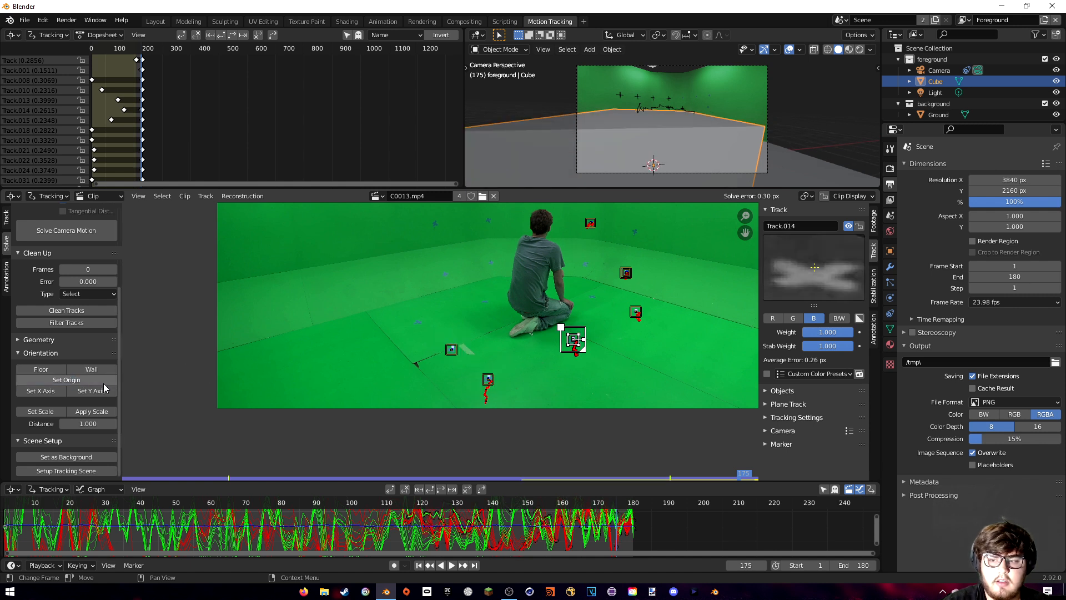
pyautogui.click(94, 390)
# - Set the scene scale with a distance of 5.110 between the origin track and the Y-axis track
pyautogui.keyDown('shift'); pyautogui.click(487, 379); pyautogui.keyUp('shift')
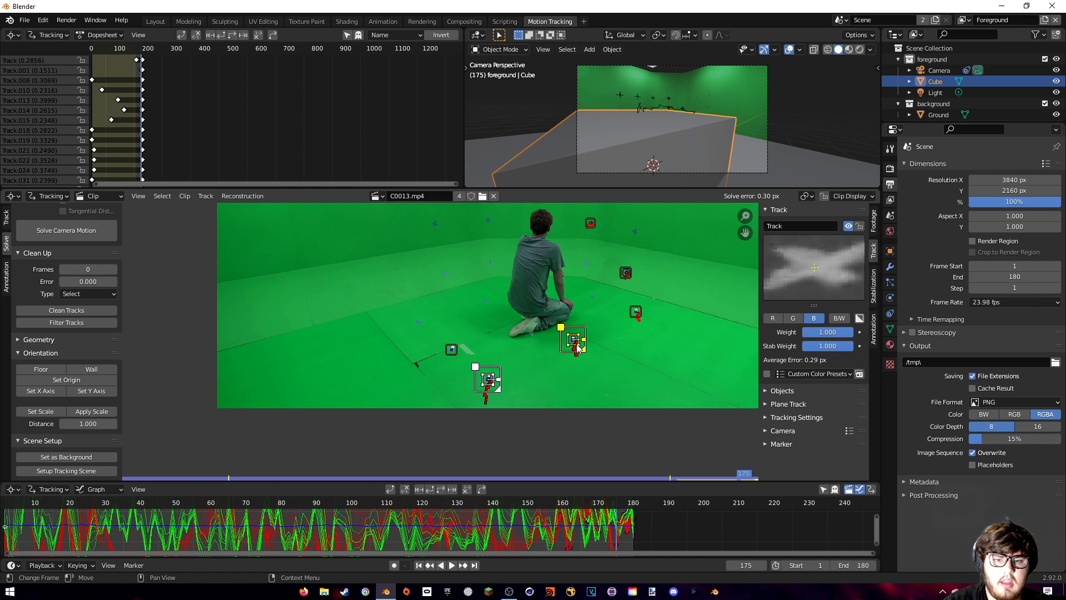
pyautogui.click(40, 411)
pyautogui.moveTo(224, 468); pyautogui.dragTo(277, 467)
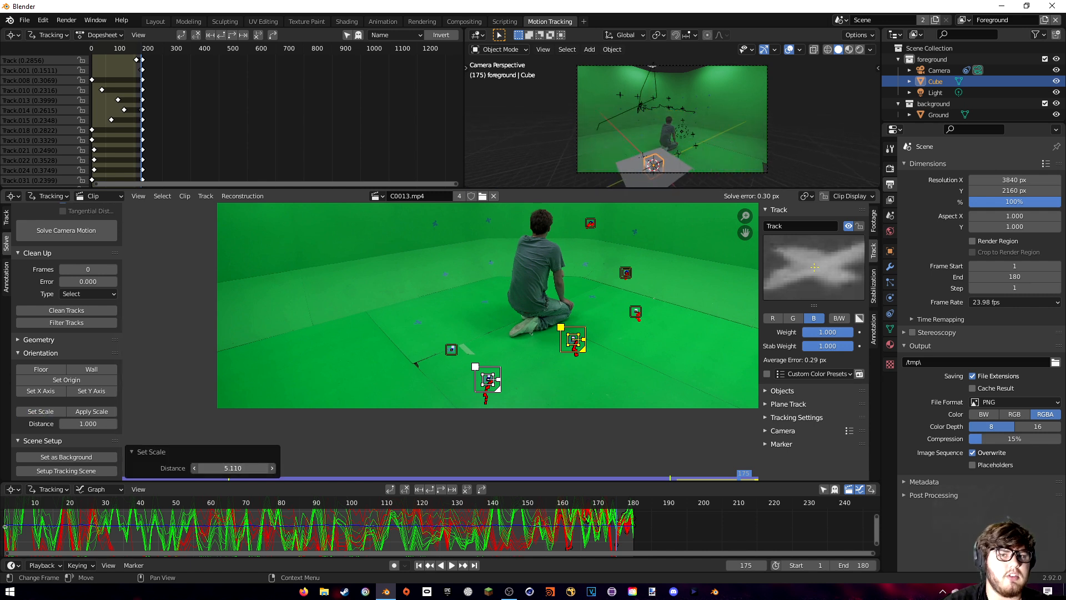
# - Play back the footage in the camera view to check how well the cube and ground stick to the floor
pyautogui.click(491, 471)
pyautogui.press('space')
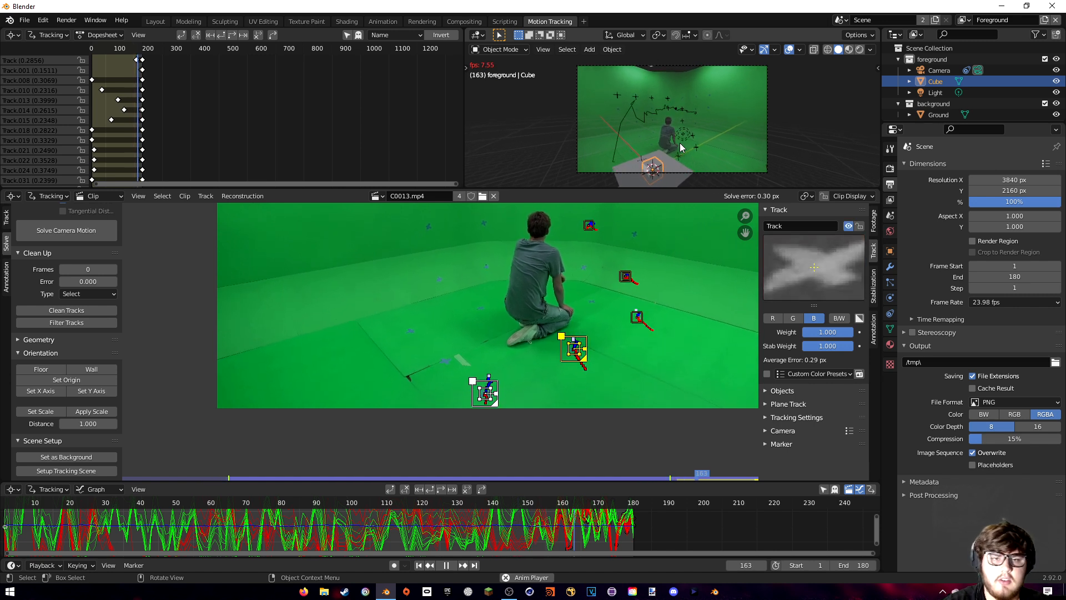
pyautogui.press('space')
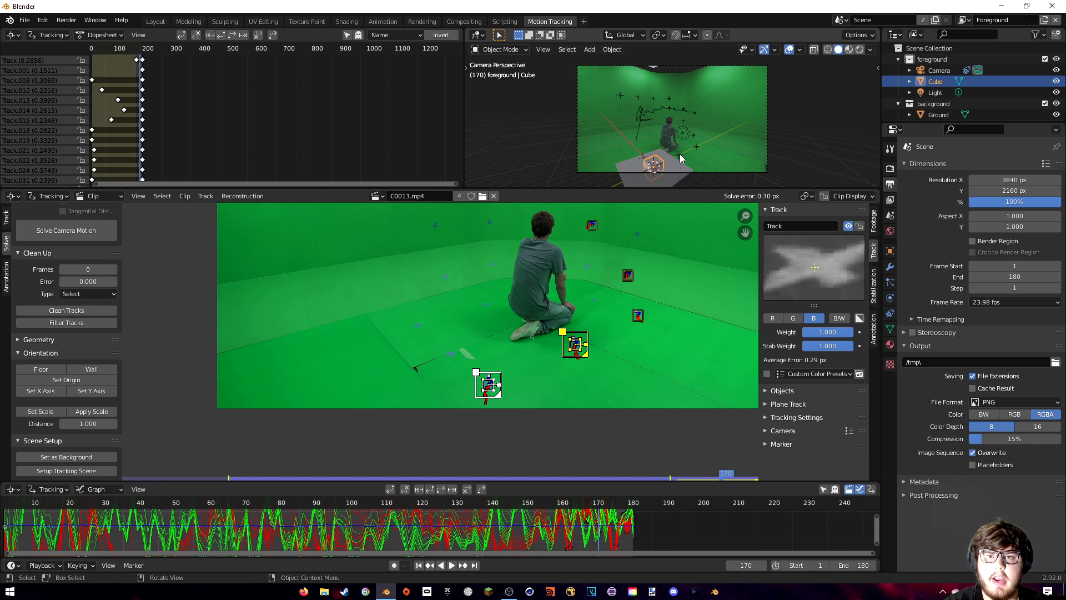
# - In the Layout workspace, delete the cube, the ground plane, the light and the background collection
pyautogui.click(156, 23)
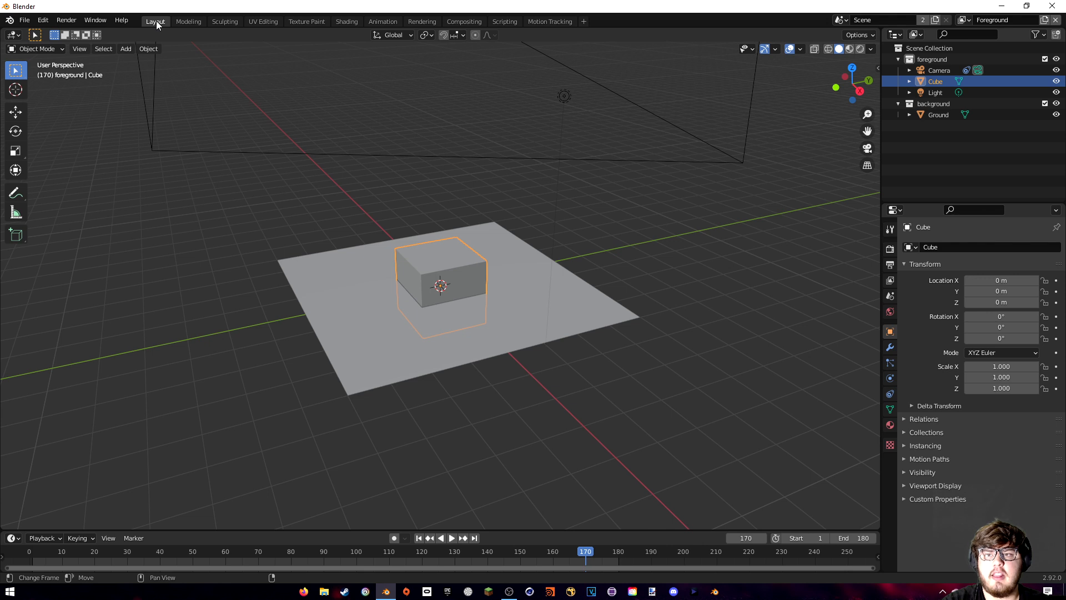
pyautogui.moveTo(294, 215); pyautogui.dragTo(534, 343)
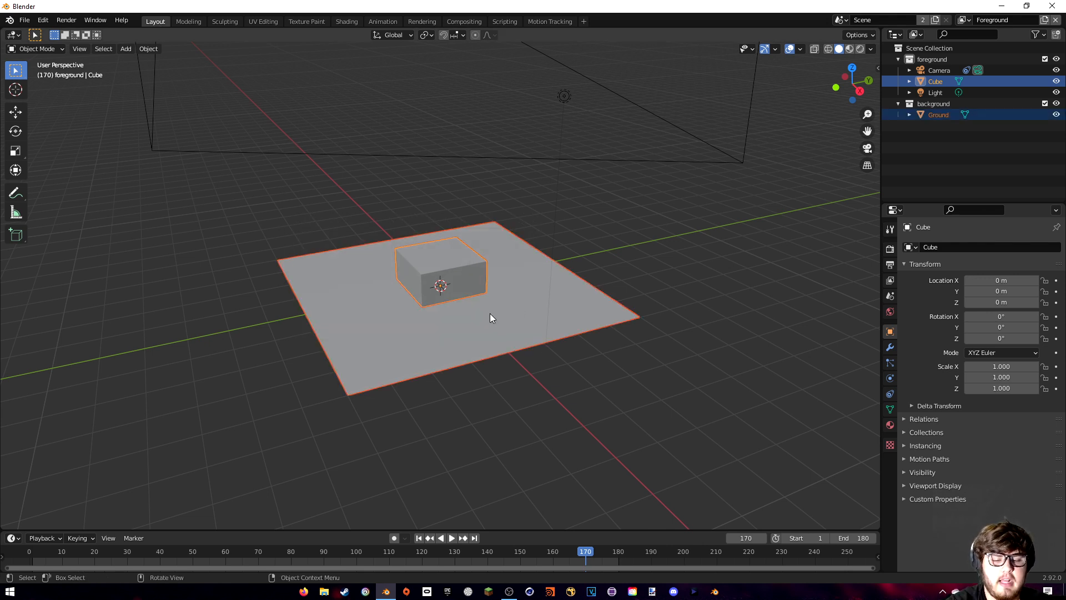
pyautogui.press('Delete')
pyautogui.click(563, 99)
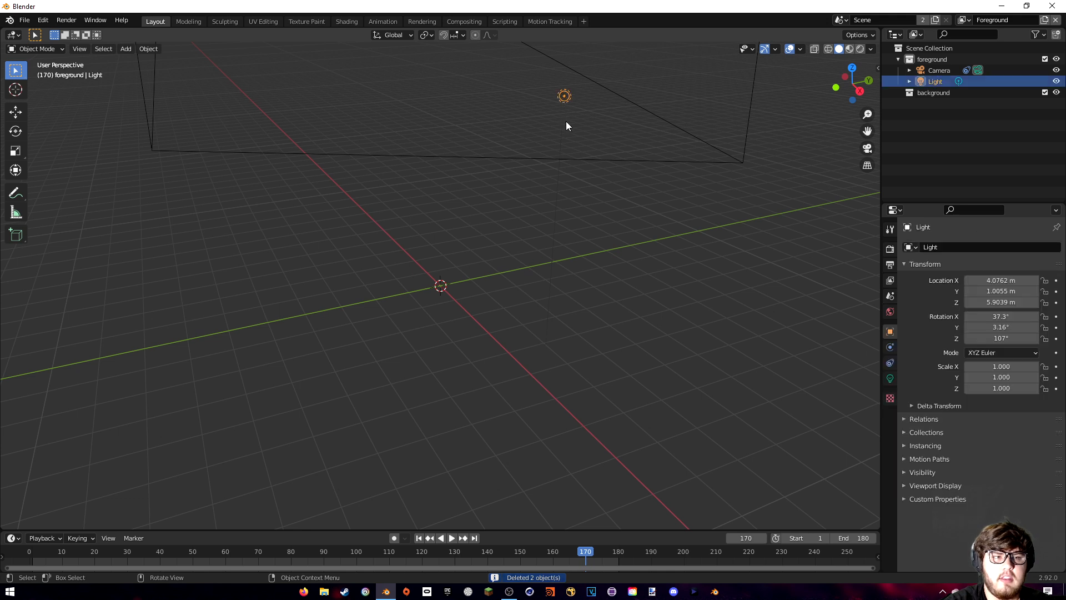
pyautogui.press('Delete')
pyautogui.click(934, 83)
pyautogui.press('Delete')
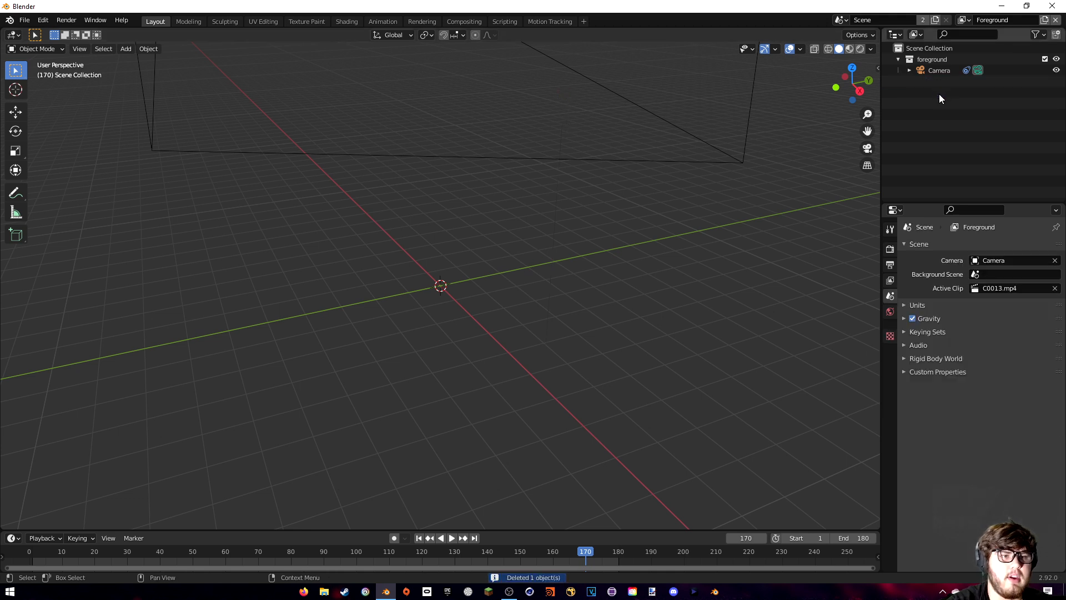
# - Remove the Background view layer and keep only the Foreground view layer
pyautogui.click(964, 20)
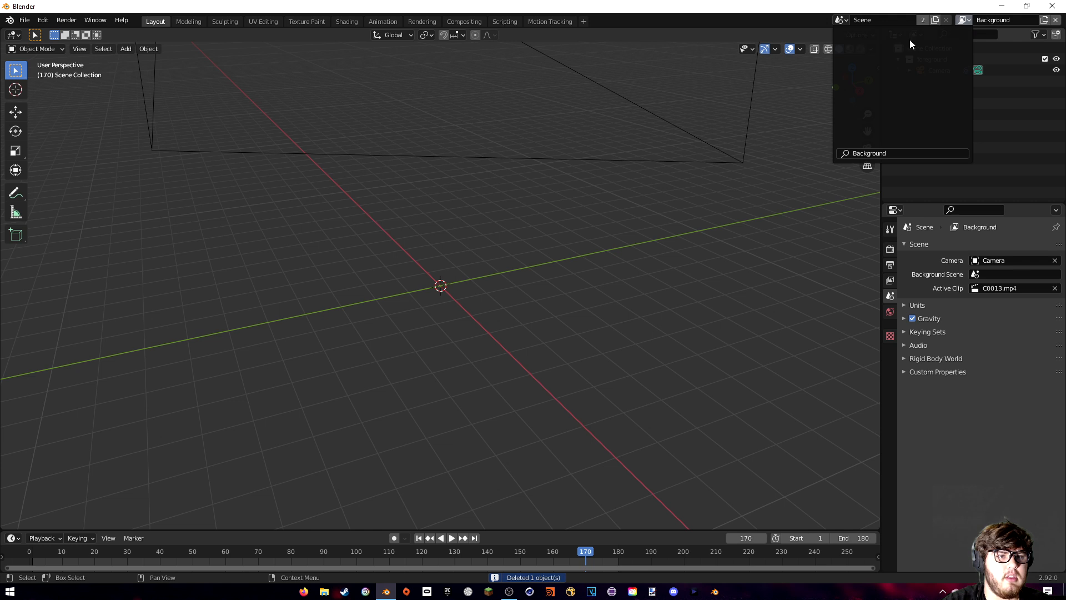
pyautogui.click(877, 35)
pyautogui.click(1055, 20)
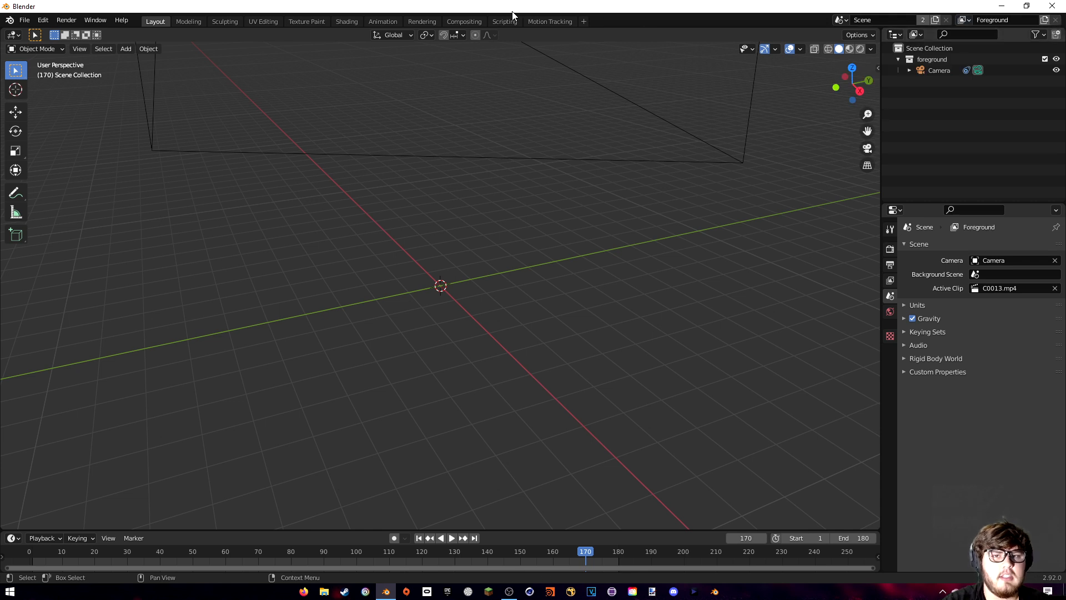
# - In the Compositing workspace, delete the Undistortion, Scale, first Alpha Over and upper Render Layers nodes
pyautogui.click(473, 20)
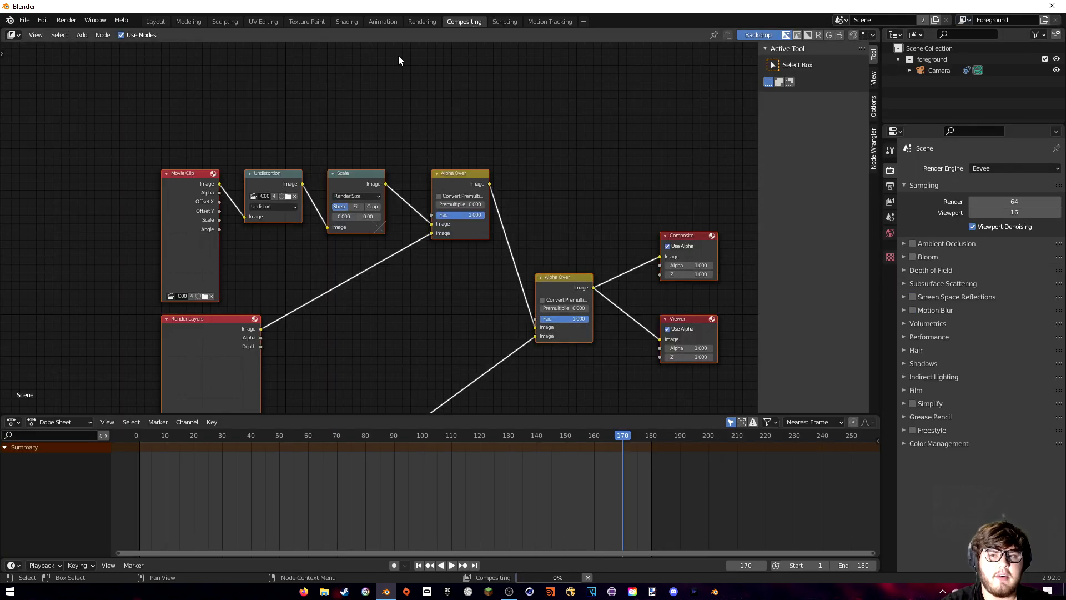
pyautogui.moveTo(228, 150); pyautogui.dragTo(471, 342)
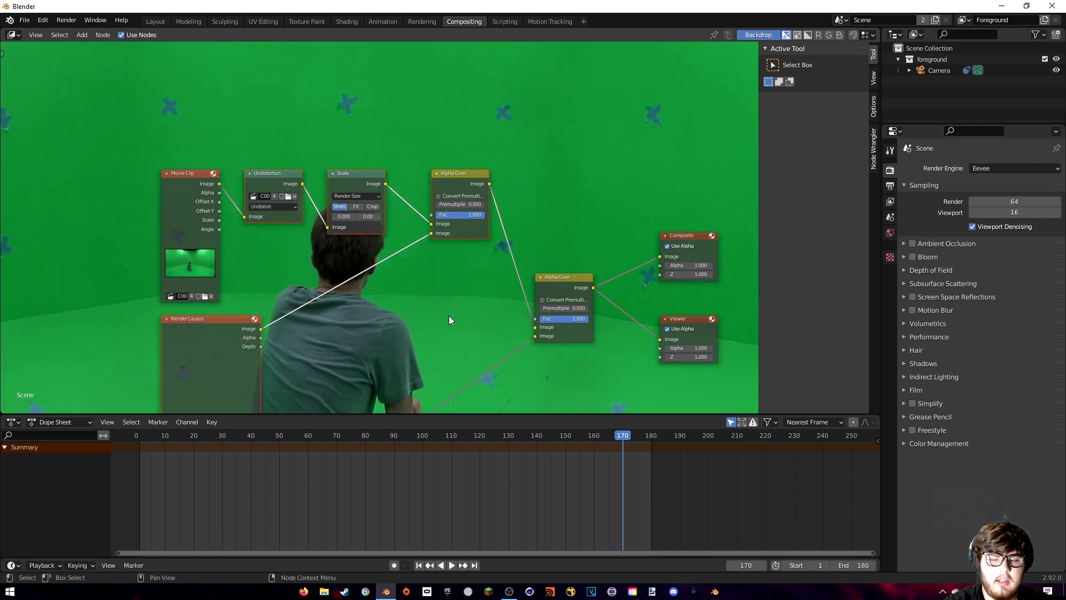
pyautogui.press('x')
# - Link the Movie Clip image to the remaining Alpha Over node with Convert Premultiplied enabled, and move the Render Layers node beside it
pyautogui.moveTo(193, 207); pyautogui.dragTo(535, 327)
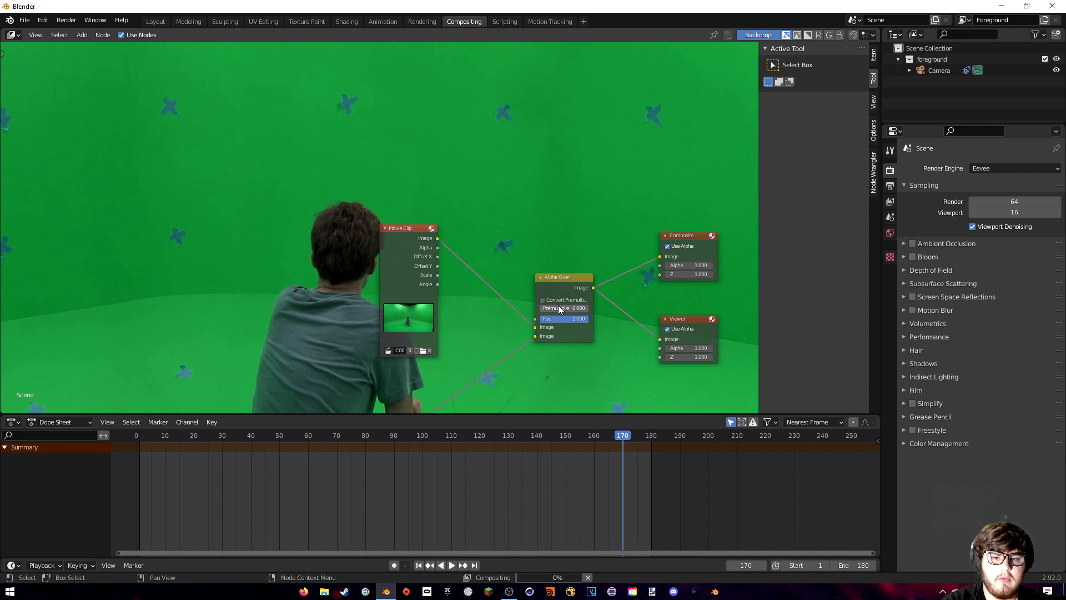
pyautogui.click(543, 300)
pyautogui.moveTo(446, 332); pyautogui.dragTo(509, 148, button='middle')
pyautogui.moveTo(278, 360); pyautogui.dragTo(507, 213)
pyautogui.moveTo(547, 201); pyautogui.dragTo(351, 293, button='middle')
# - Save the project as GS2_tut.blend and return to the Layout workspace
pyautogui.hotkey('ctrl', 's')
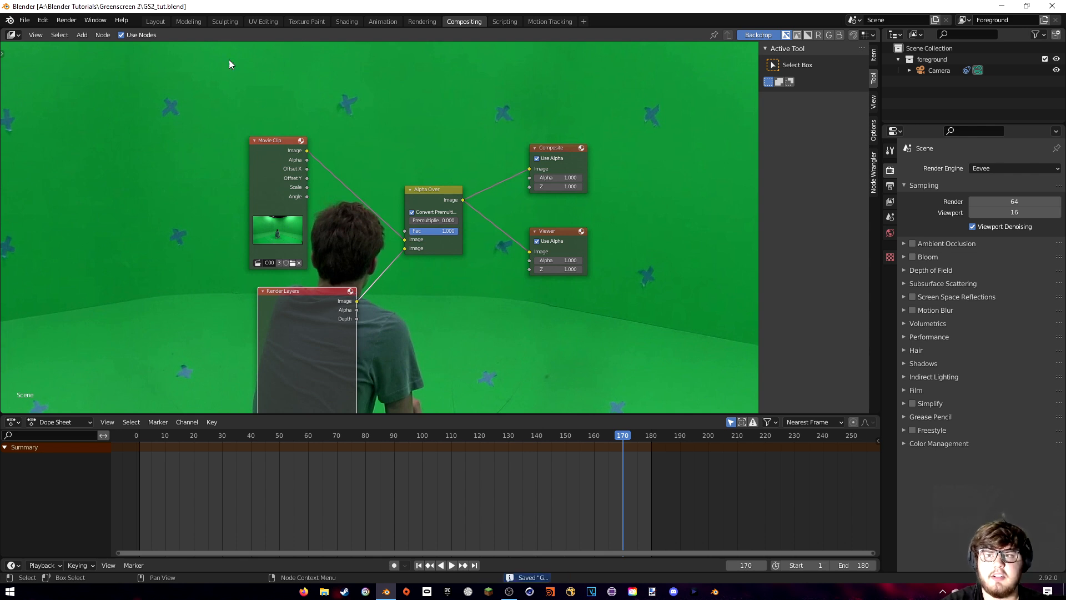
pyautogui.click(160, 21)
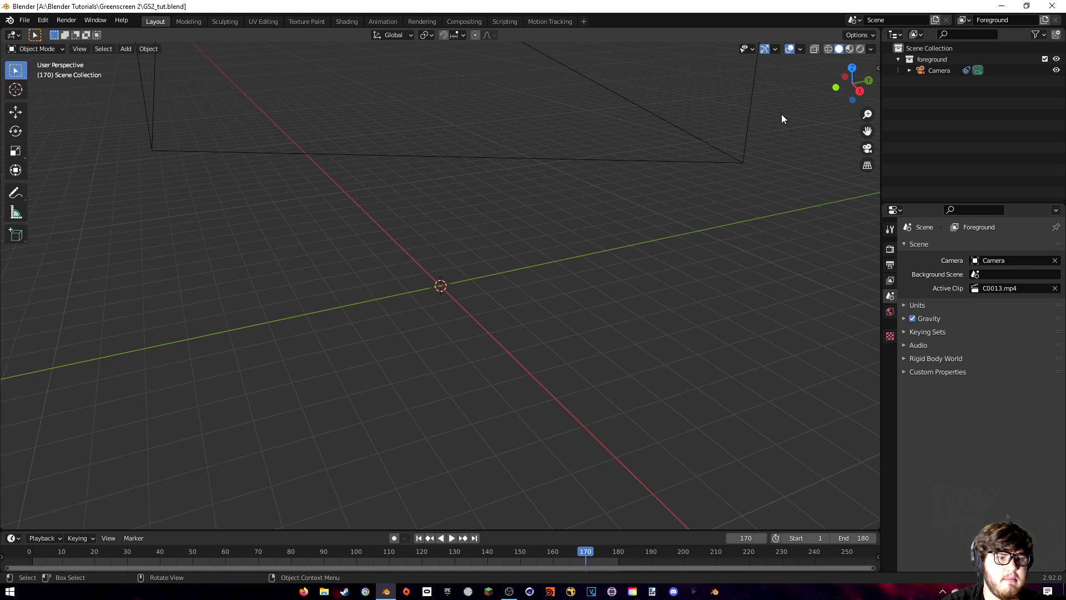
# - Switch the render engine to Cycles on the GPU Compute device and set the render samples to 32
pyautogui.click(890, 248)
pyautogui.click(985, 248)
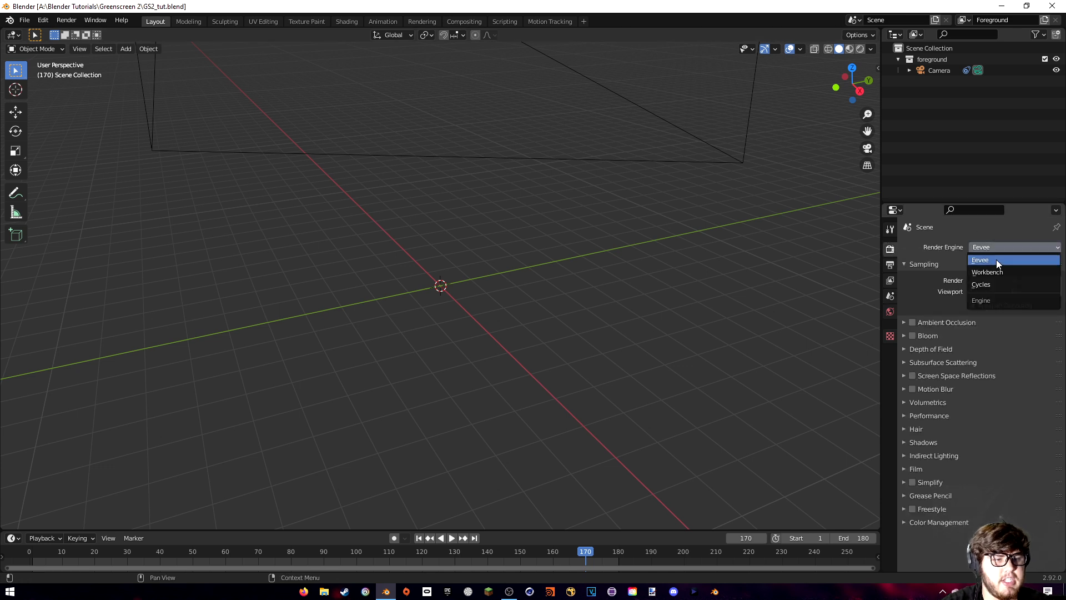
pyautogui.click(996, 284)
pyautogui.click(989, 275)
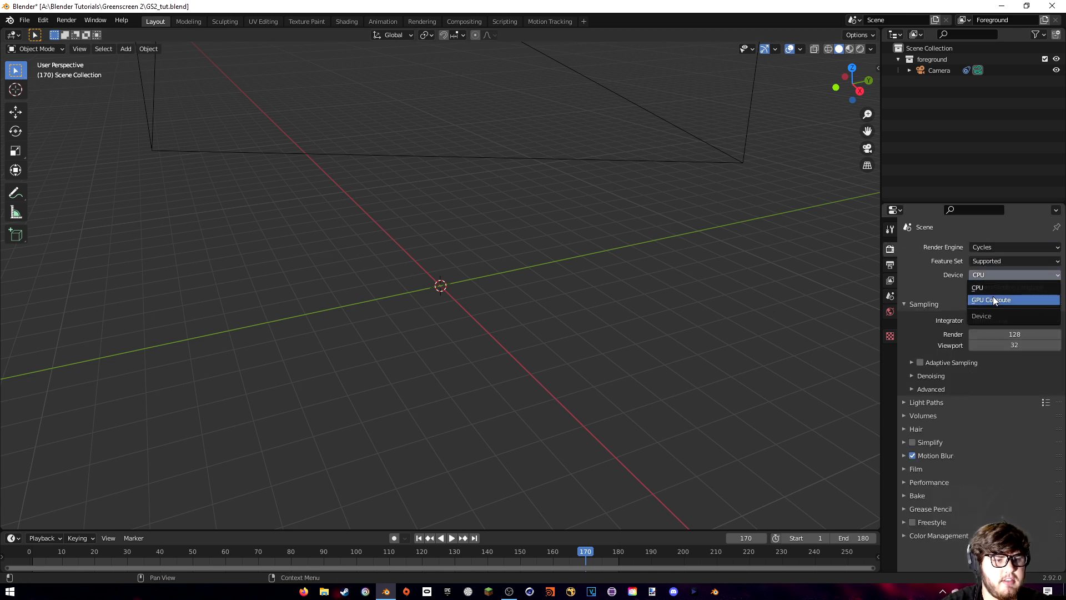
pyautogui.click(993, 301)
pyautogui.click(975, 309)
pyautogui.write('32')
pyautogui.press('Return')
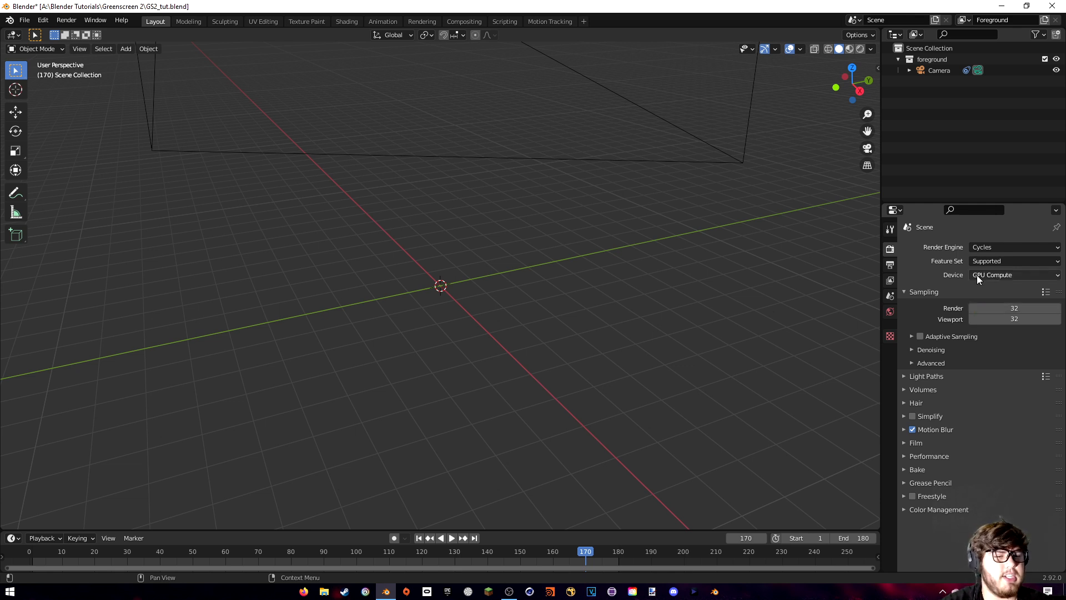
# - Enable Adaptive Sampling and turn on viewport denoising with the Automatic denoiser
pyautogui.click(920, 336)
pyautogui.click(918, 350)
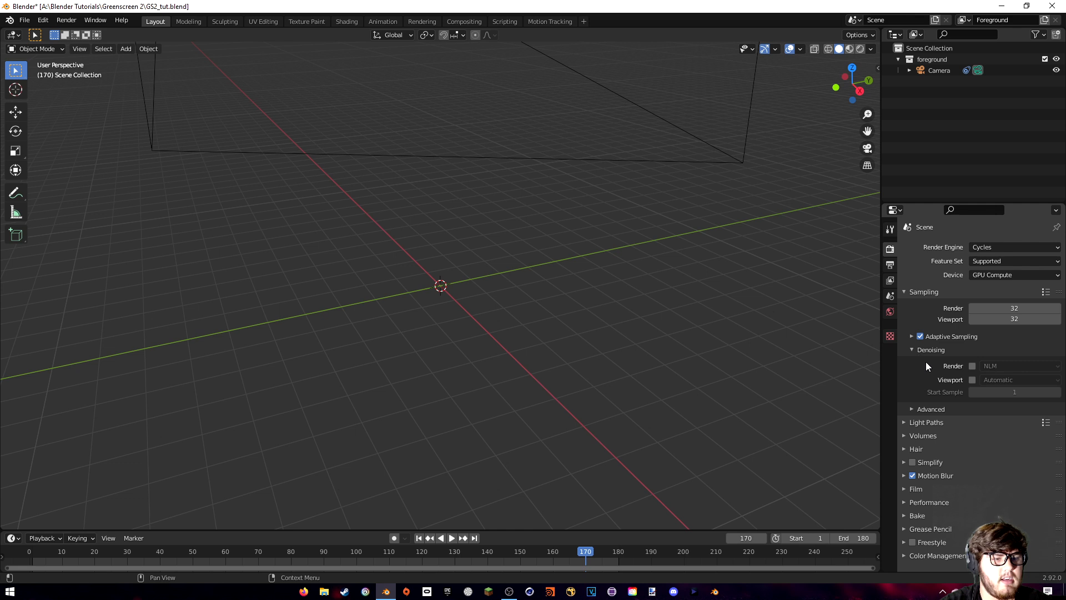
pyautogui.click(972, 379)
# - Set all Light Paths max bounces, from Total through Volume, to 3
pyautogui.click(913, 422)
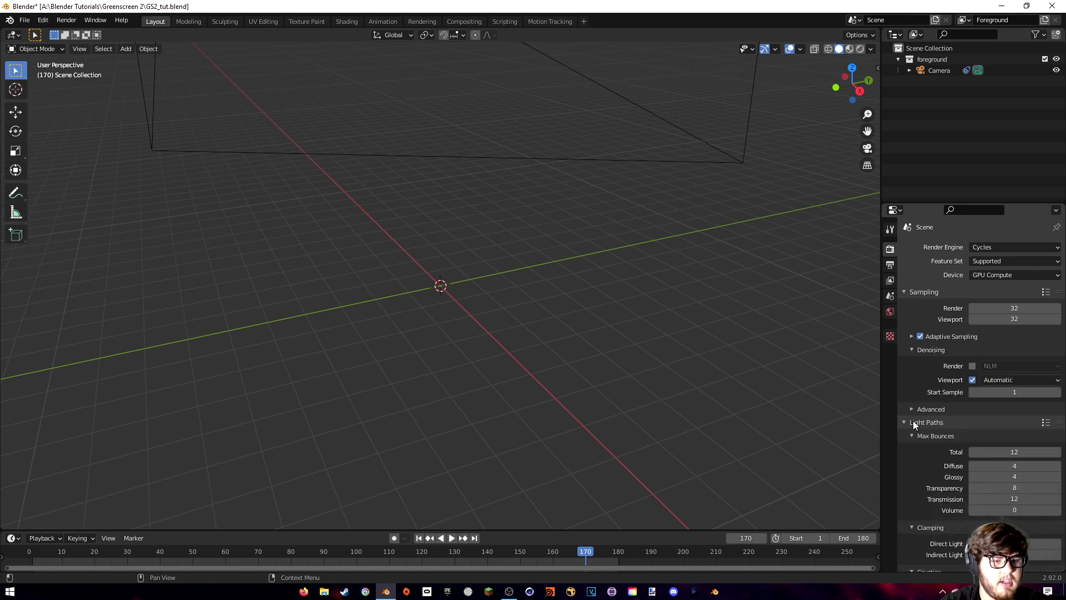
pyautogui.click(907, 294)
pyautogui.moveTo(1006, 335); pyautogui.dragTo(1005, 392)
pyautogui.write('3')
pyautogui.press('Return')
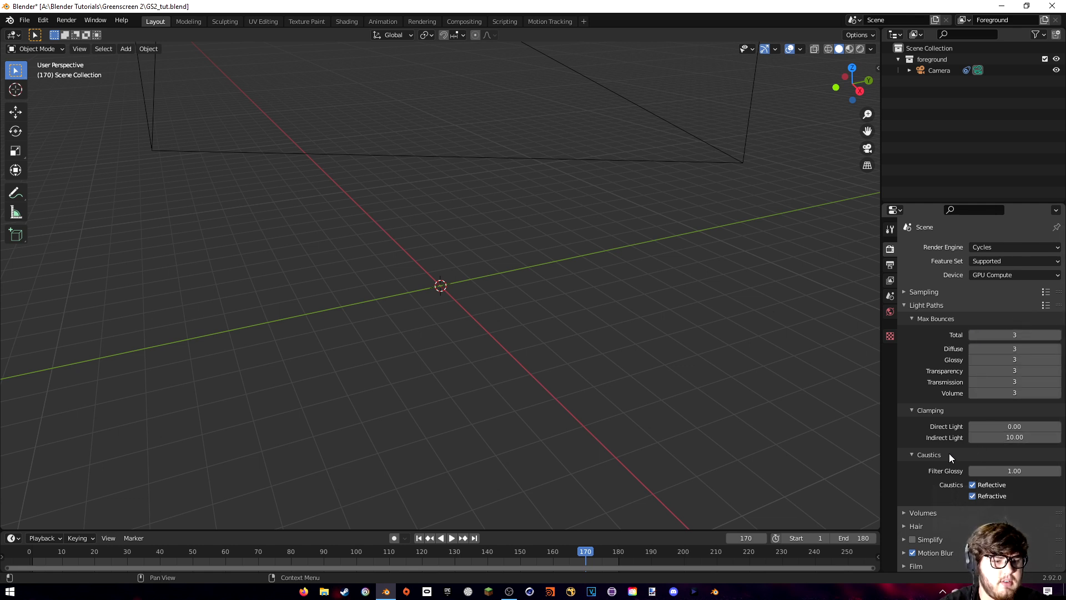
# - Disable both reflective and refractive caustics in the light path settings
pyautogui.scroll(-3, 948, 453)
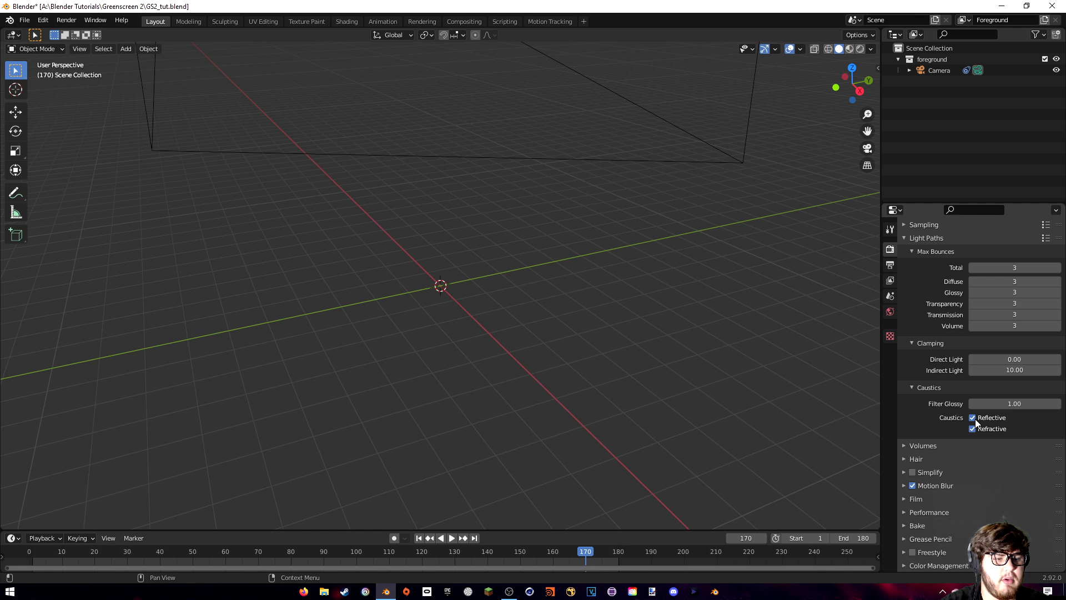
pyautogui.click(973, 419)
pyautogui.click(972, 430)
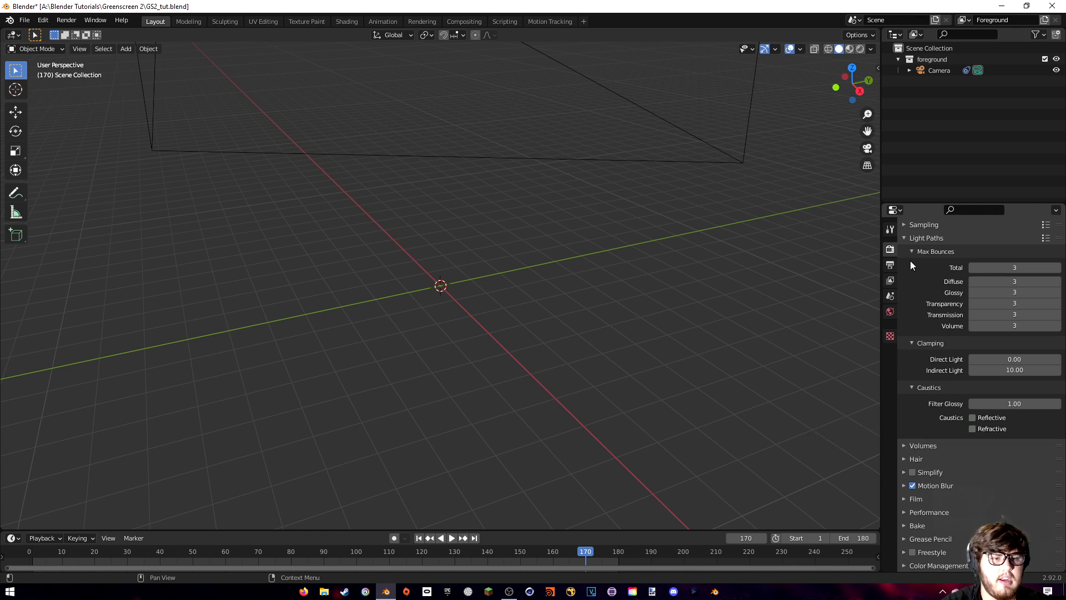
pyautogui.click(906, 238)
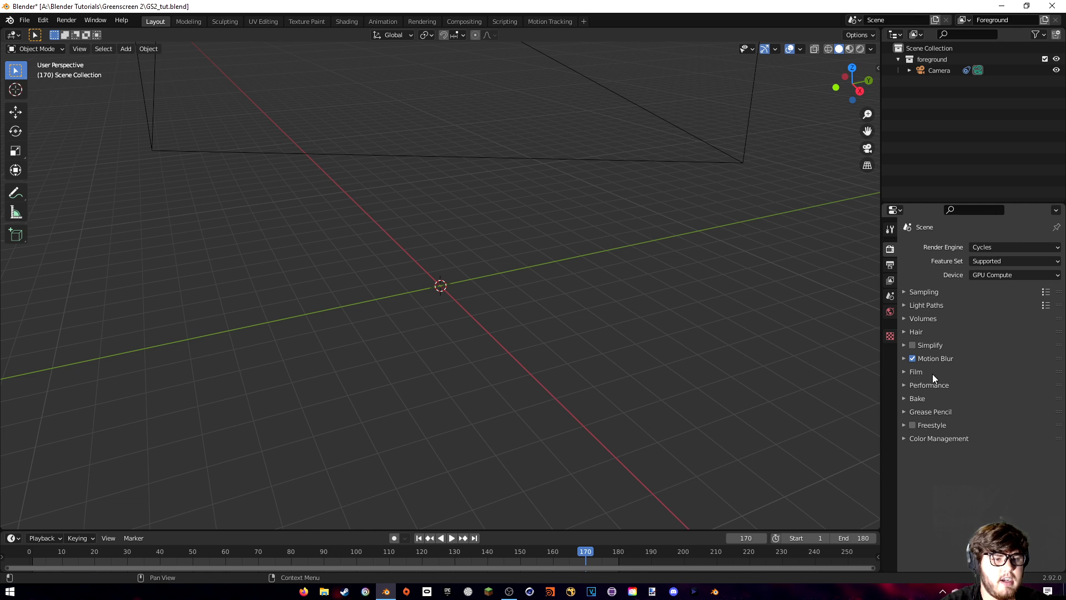
# - Make sure the Transparent option is enabled in the Film render settings
pyautogui.click(907, 371)
pyautogui.click(920, 450)
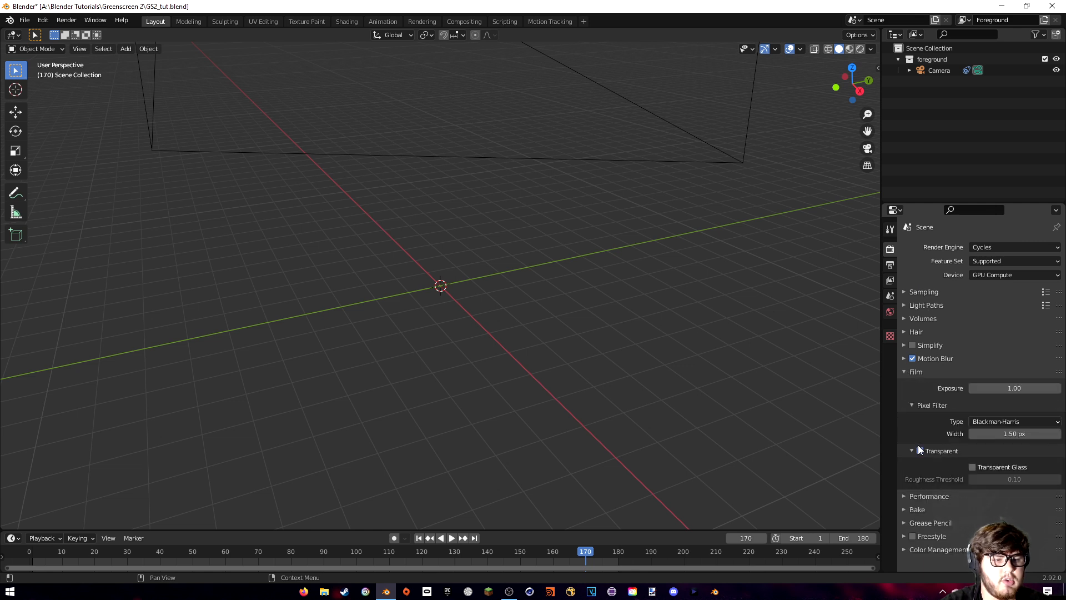
pyautogui.click(907, 371)
# - Set the X and Y render tile sizes to 512 px in the performance settings
pyautogui.click(910, 384)
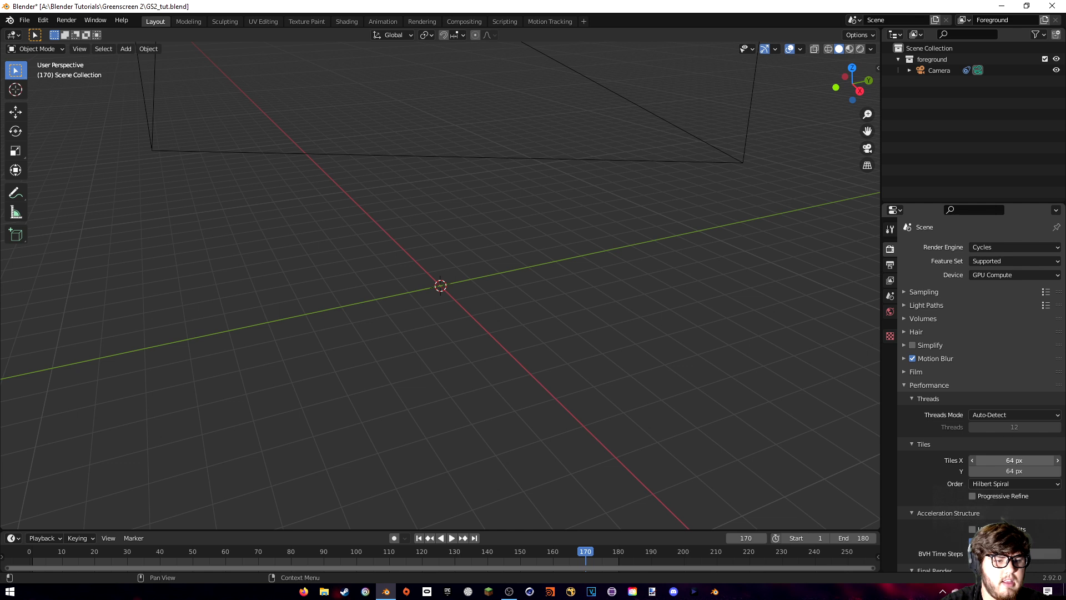
pyautogui.moveTo(1007, 460); pyautogui.dragTo(1007, 470)
pyautogui.write('512')
pyautogui.press('Return')
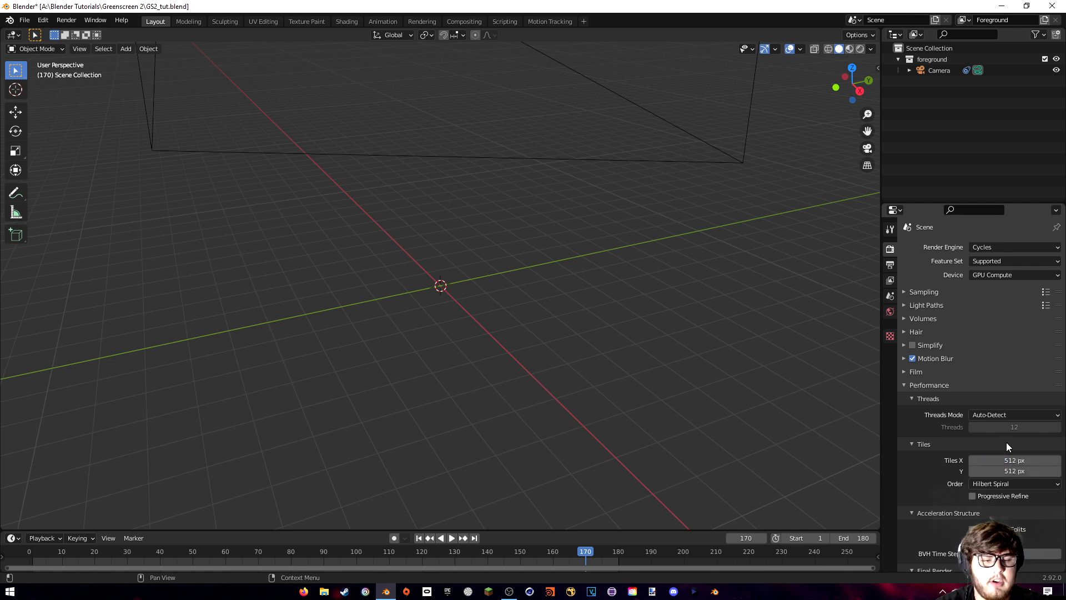
pyautogui.scroll(-6, 1010, 437)
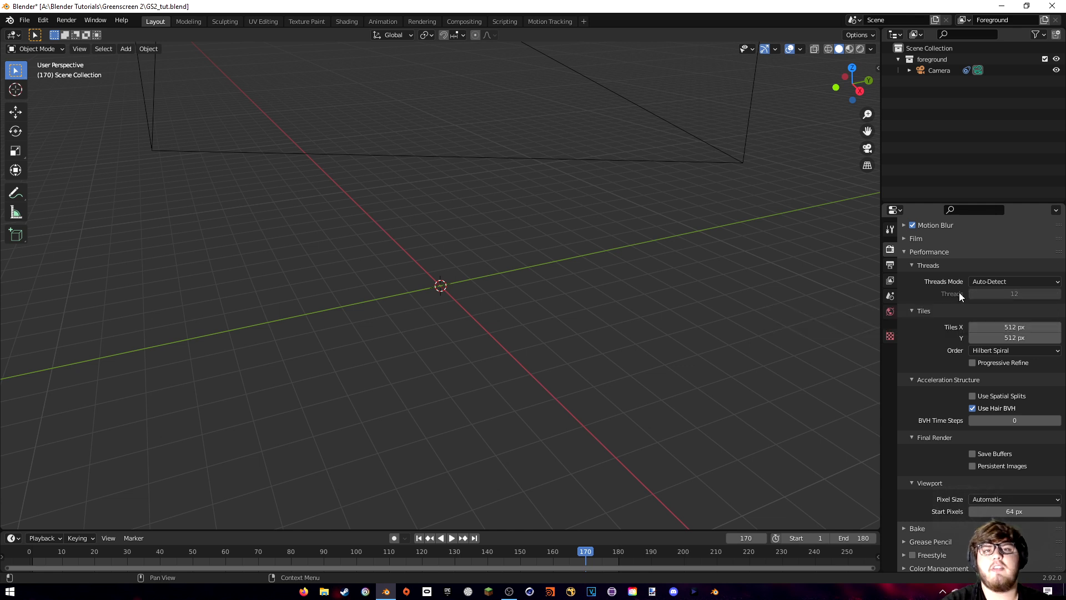
pyautogui.click(913, 252)
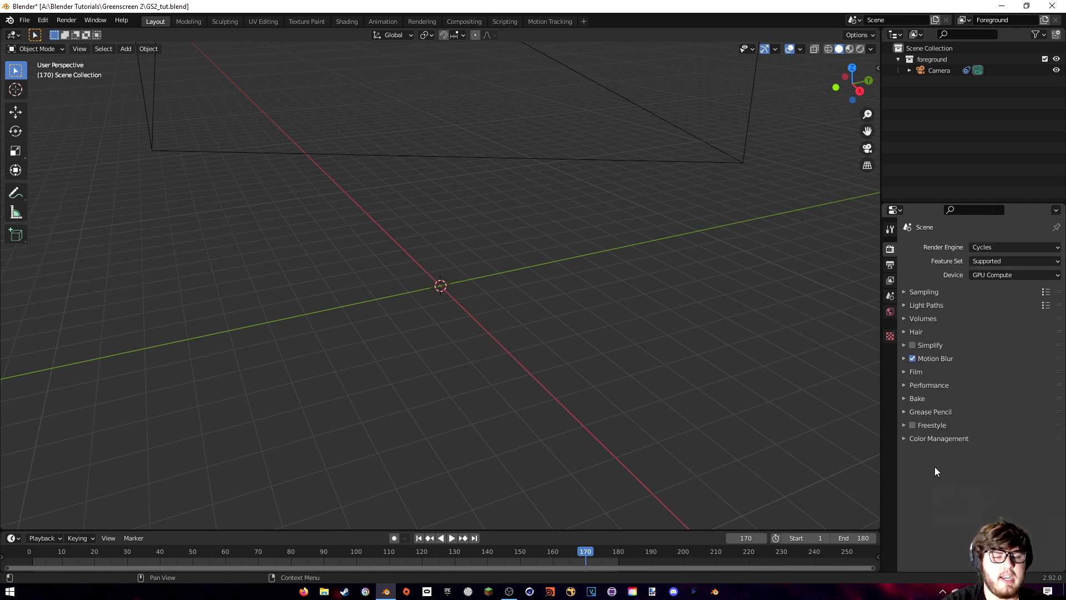
# - Change the color management View Transform to Filmic
pyautogui.click(927, 439)
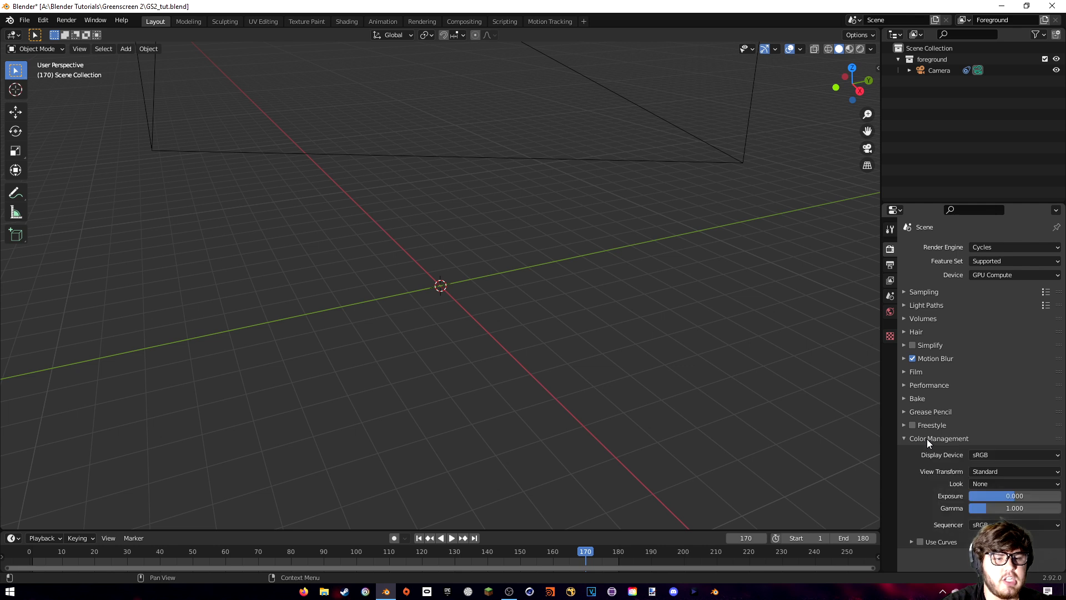
pyautogui.click(984, 471)
pyautogui.click(986, 494)
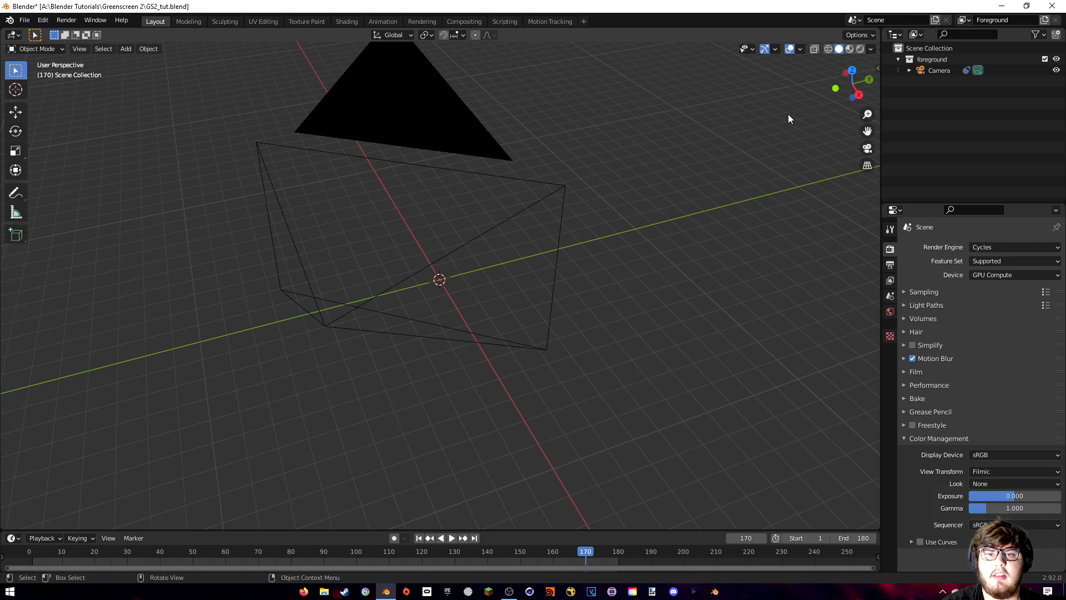
# - Turn on the Motion Tracking overlay to display the solved track points around the camera in the viewport
pyautogui.click(800, 49)
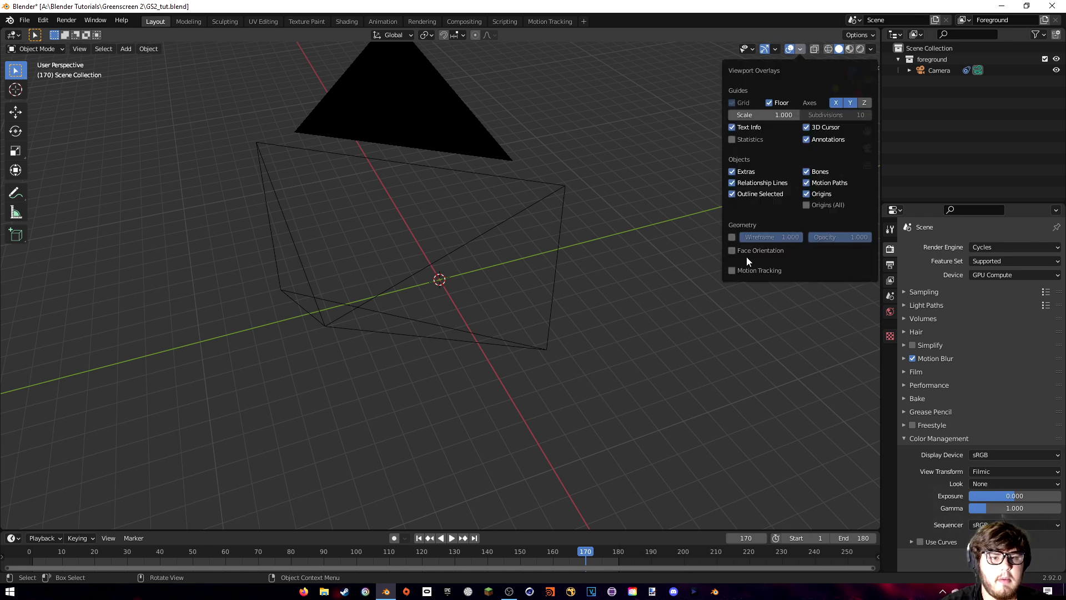
pyautogui.click(733, 269)
pyautogui.moveTo(518, 245); pyautogui.dragTo(435, 228, button='middle')
# - Add a mesh plane at the origin and scale it up into a large floor beneath the camera
pyautogui.hotkey('shift', 'a')
pyautogui.moveTo(431, 228)
pyautogui.click(478, 228)
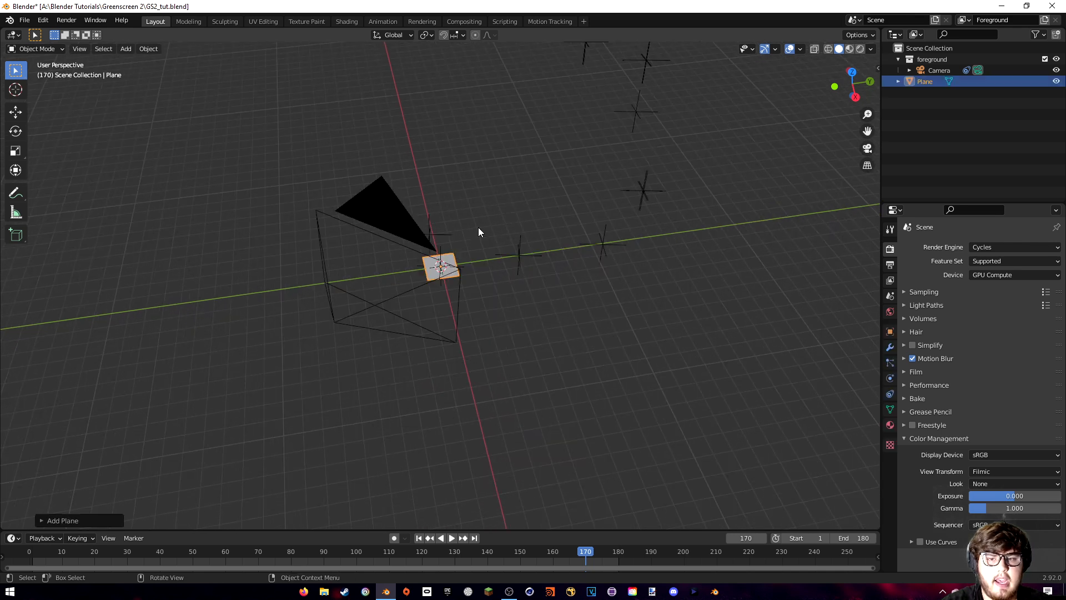
pyautogui.press('s')
pyautogui.click(4, 204)
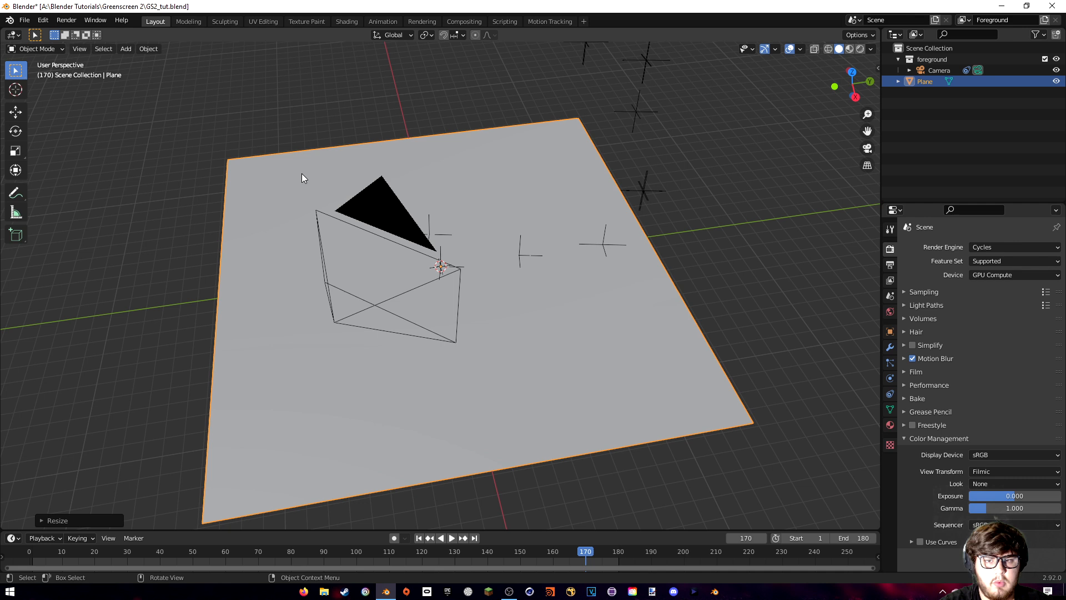
# - In camera view, rotate the camera about the global Z axis until the plane's far edge runs nearly straight across the footage
pyautogui.press('KP_0')
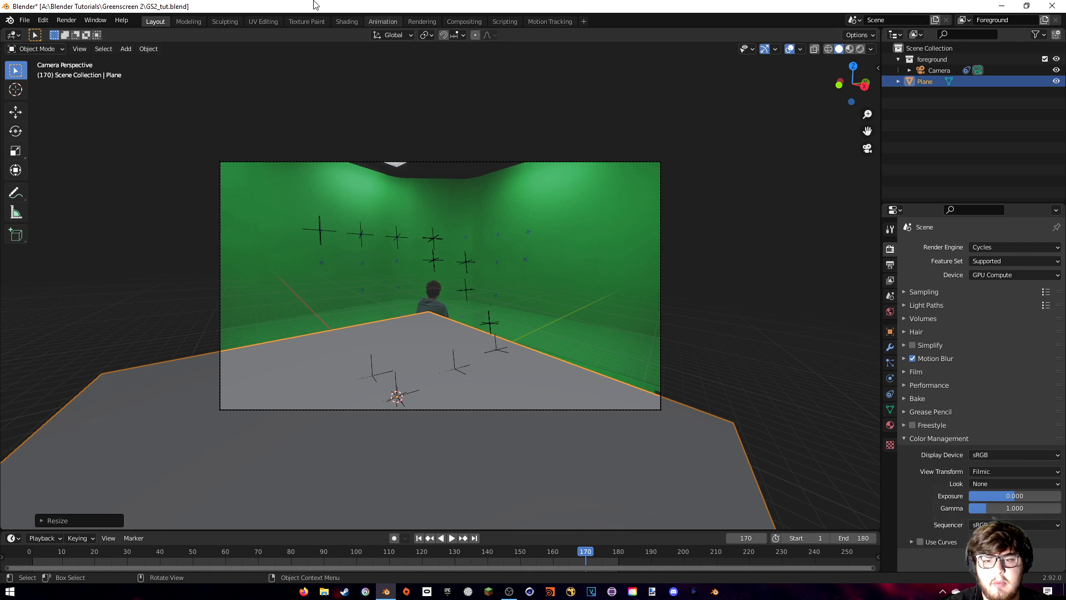
pyautogui.click(497, 163)
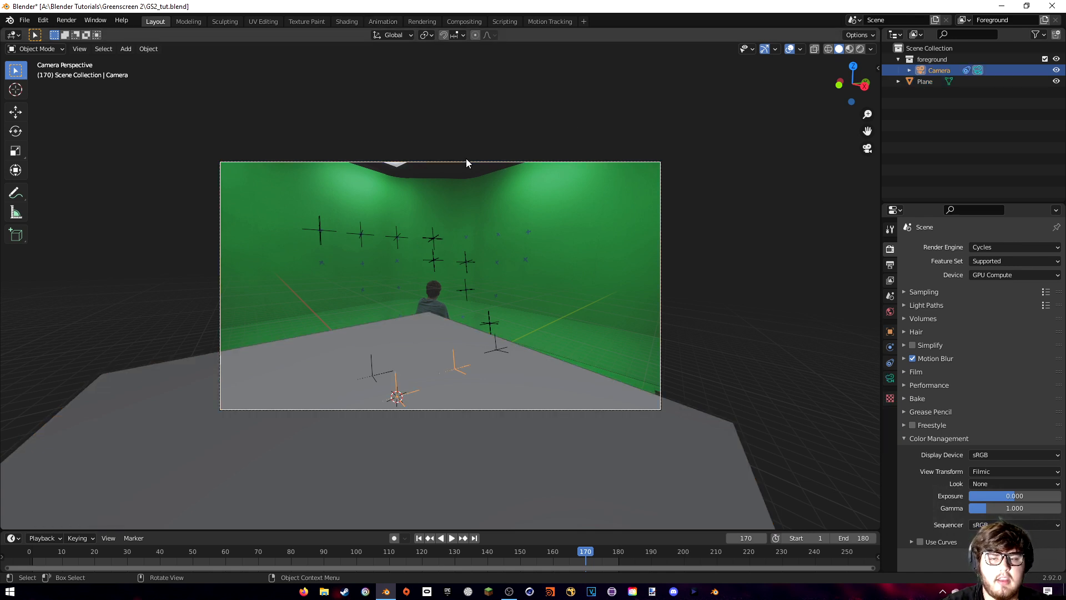
pyautogui.press('r')
pyautogui.press('z')
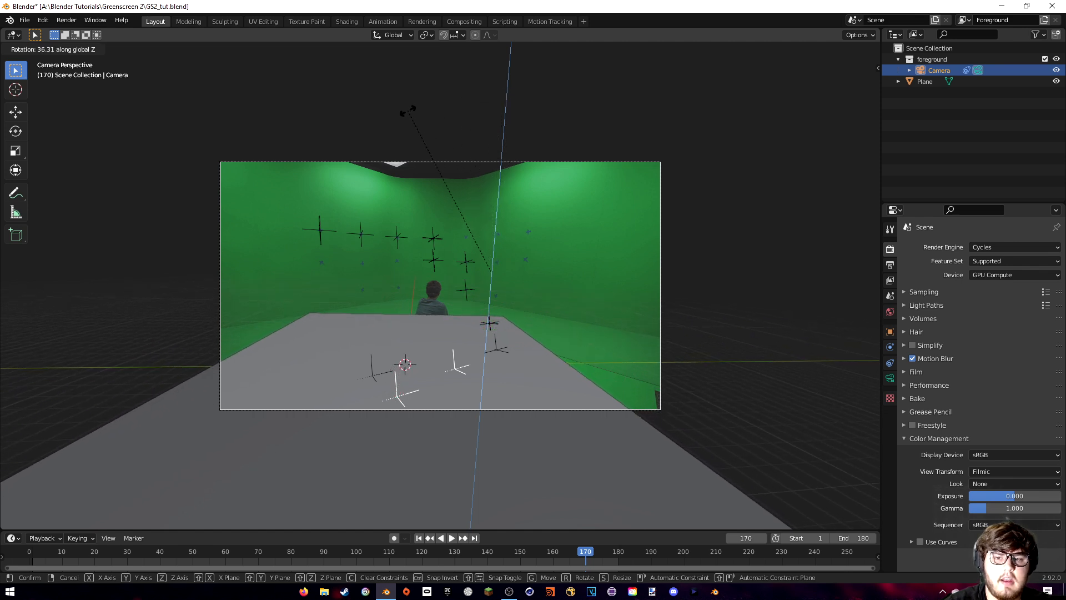
pyautogui.click(394, 206)
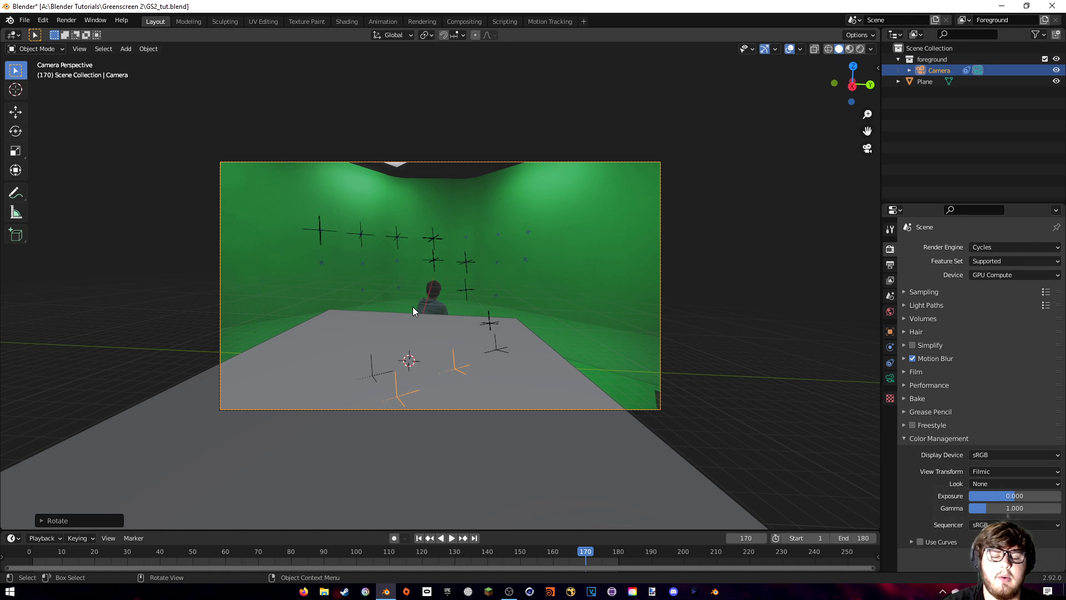
# - Hide the floor plane and frame the kneeling man closely in the camera view
pyautogui.keyDown('shift'); pyautogui.moveTo(412, 307); pyautogui.dragTo(538, 327, button='middle'); pyautogui.keyUp('shift')
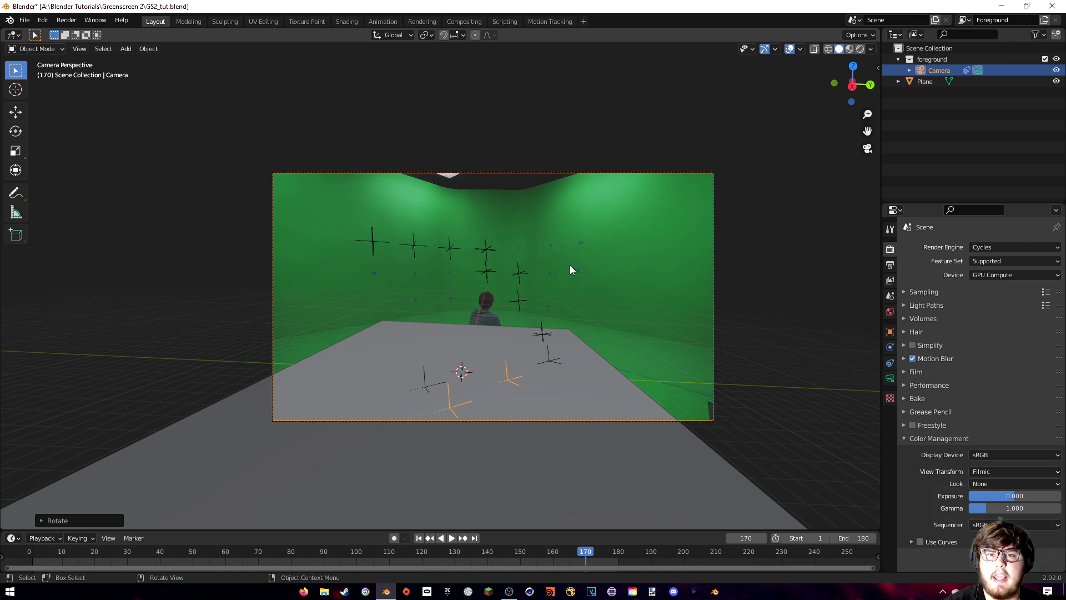
pyautogui.click(472, 355)
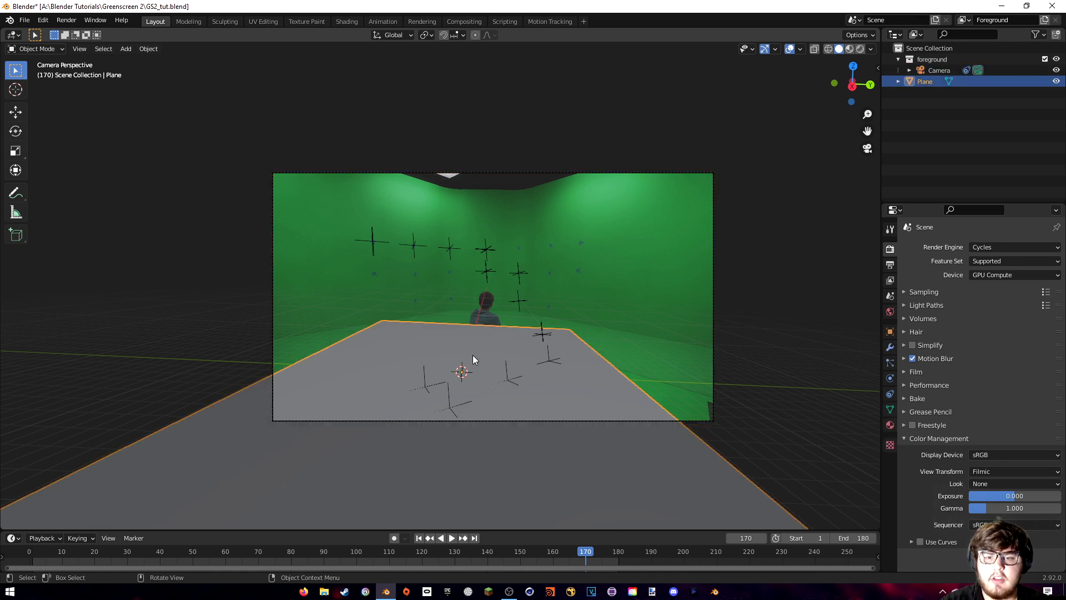
pyautogui.press('h')
pyautogui.scroll(4, 519, 361)
pyautogui.keyDown('shift'); pyautogui.moveTo(521, 398); pyautogui.dragTo(491, 285, button='middle'); pyautogui.keyUp('shift')
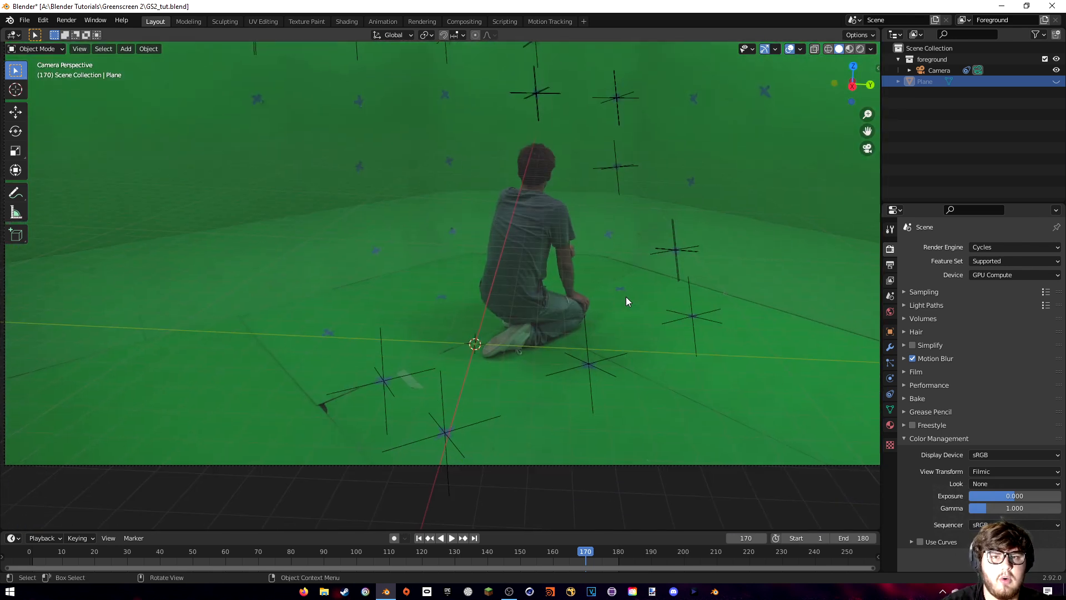
# - Examine how the track points line up with the ground from the front, in perspective and through the camera
pyautogui.press('KP_1')
pyautogui.scroll(1, 494, 321)
pyautogui.moveTo(494, 322)
pyautogui.keyDown('shift'); pyautogui.mouseDown(button='middle')
pyautogui.moveTo(501, 331)
pyautogui.moveTo(504, 322)
pyautogui.mouseUp(button='middle'); pyautogui.keyUp('shift')
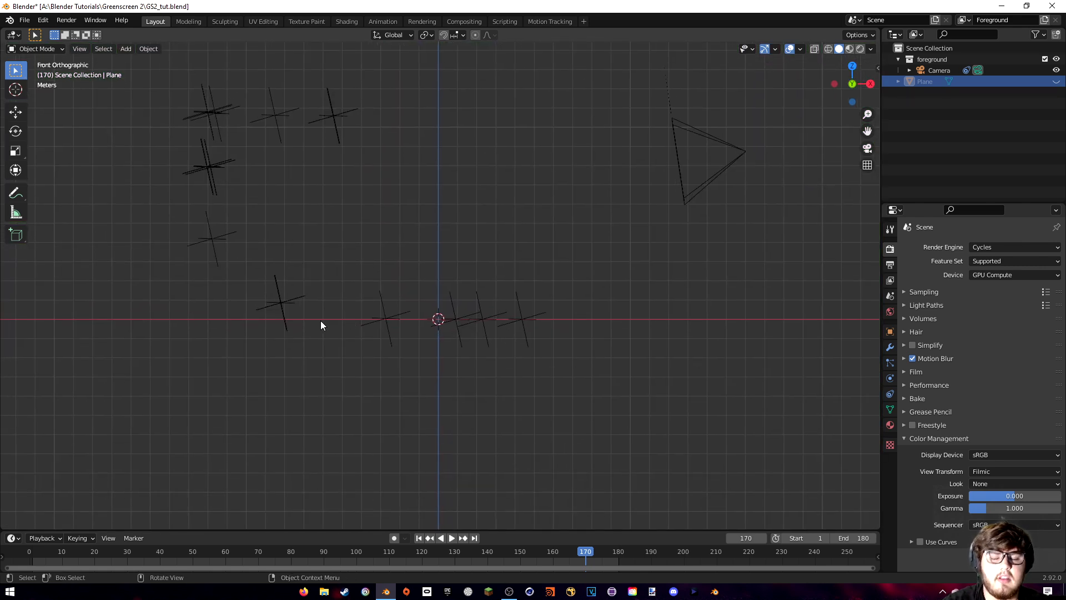
pyautogui.moveTo(462, 303); pyautogui.dragTo(385, 319, button='middle')
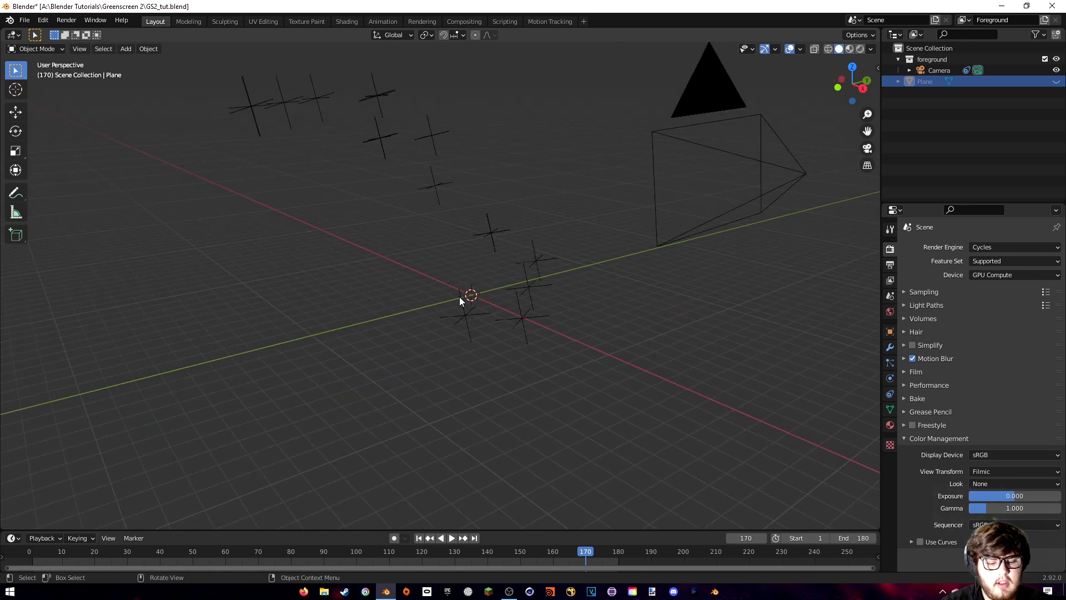
pyautogui.press('KP_0')
pyautogui.keyDown('shift'); pyautogui.moveTo(519, 316); pyautogui.dragTo(481, 321, button='middle'); pyautogui.keyUp('shift')
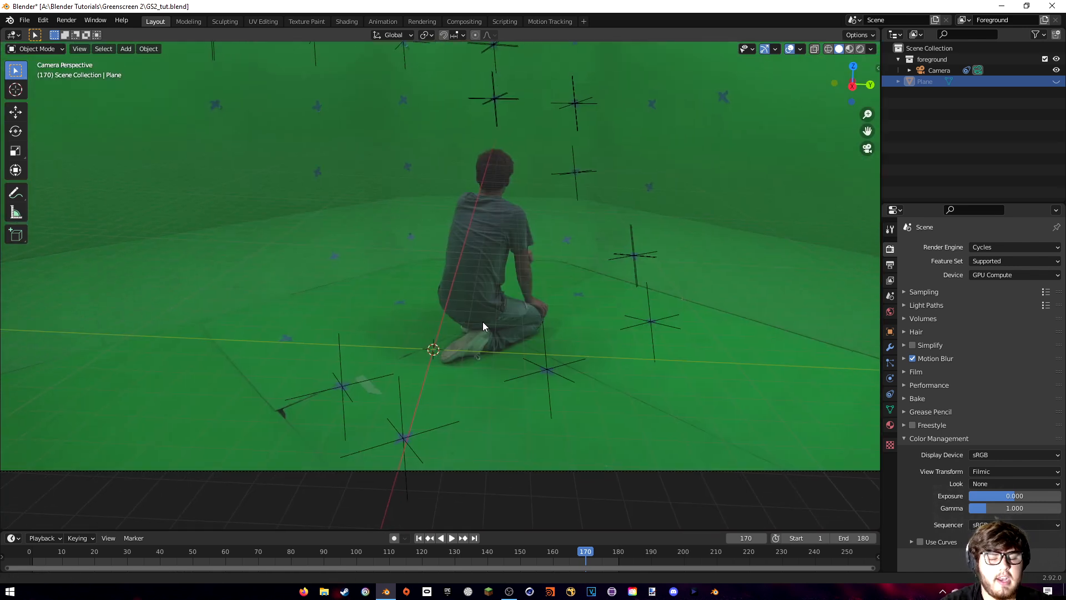
# - Add a Plain Axes empty and move it horizontally about 0.6 m in X and 0.45 m in Y to the kneeling man's foot
pyautogui.hotkey('shift', 'a')
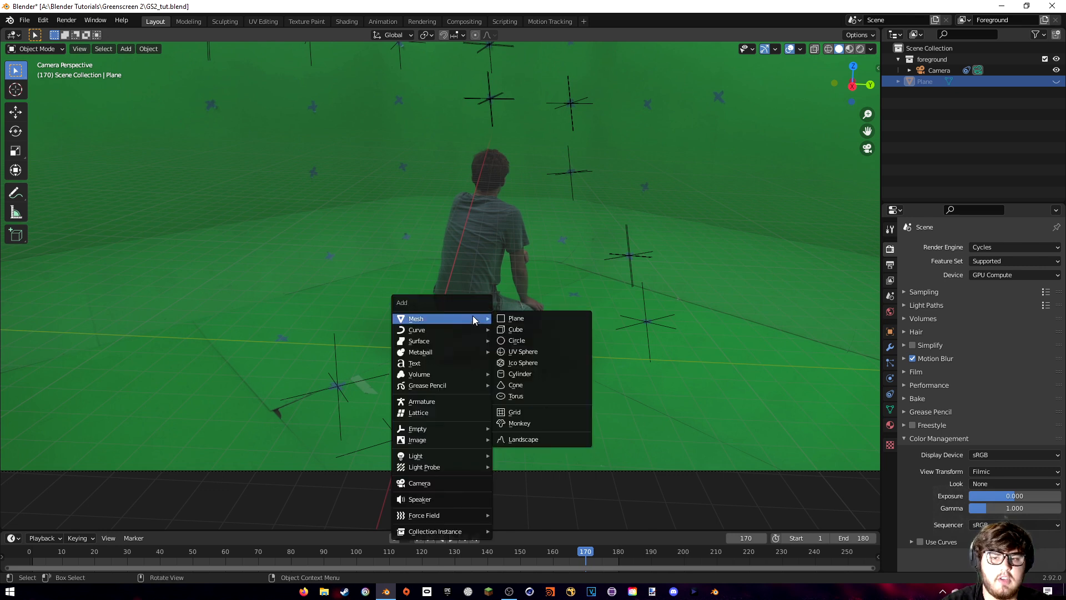
pyautogui.moveTo(434, 429)
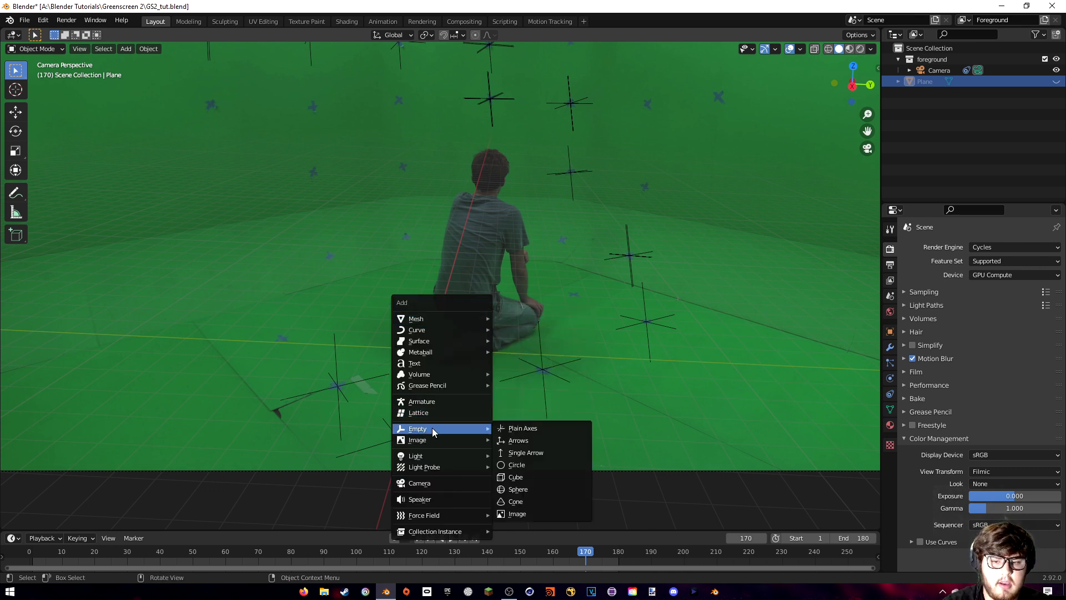
pyautogui.click(522, 428)
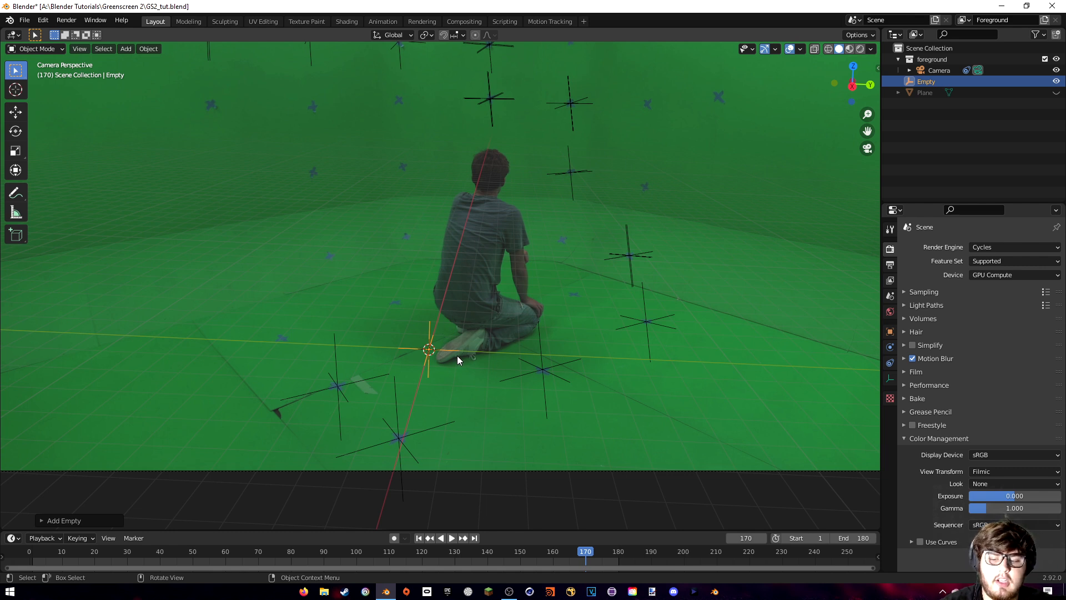
pyautogui.press('g')
pyautogui.press('z')
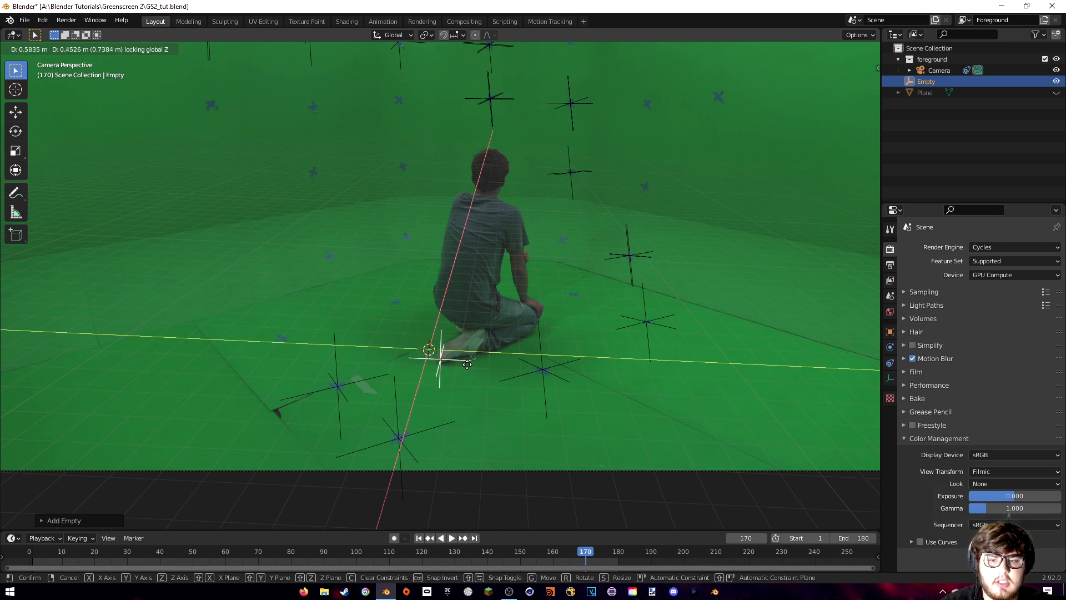
pyautogui.click(466, 365)
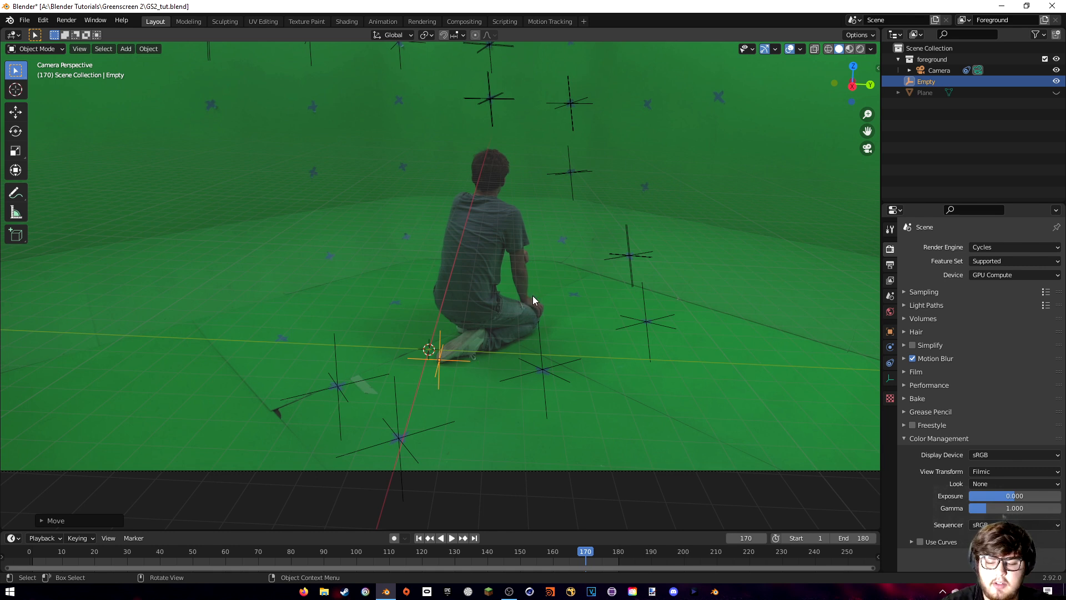
# - Duplicate the empty at the foot and move the copy horizontally, with Z locked, to the kneeling man's knee
pyautogui.hotkey('shift', 'd')
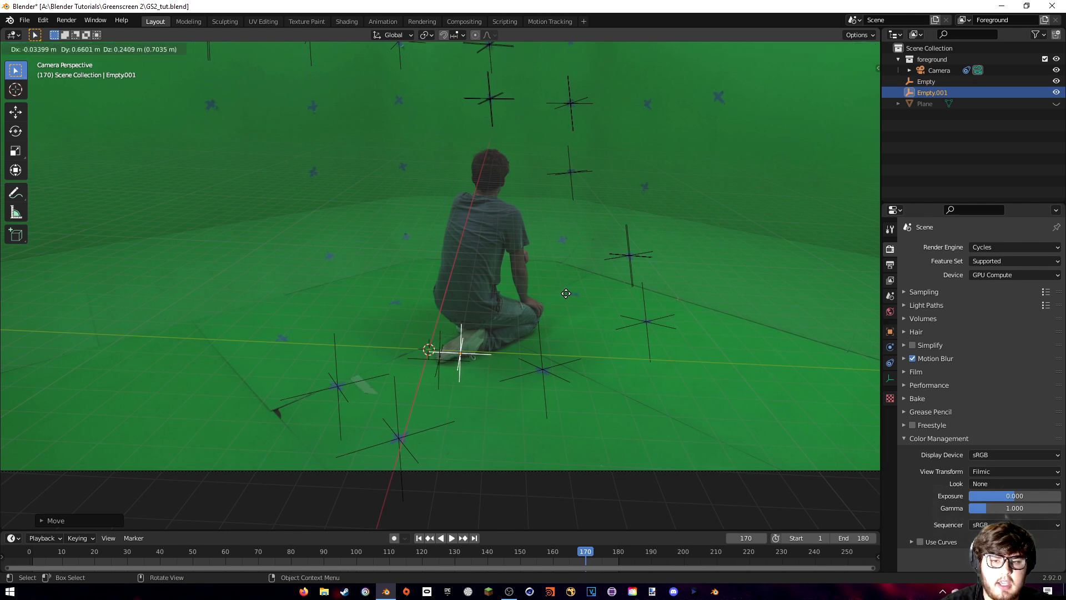
pyautogui.hotkey('shift', 'z')
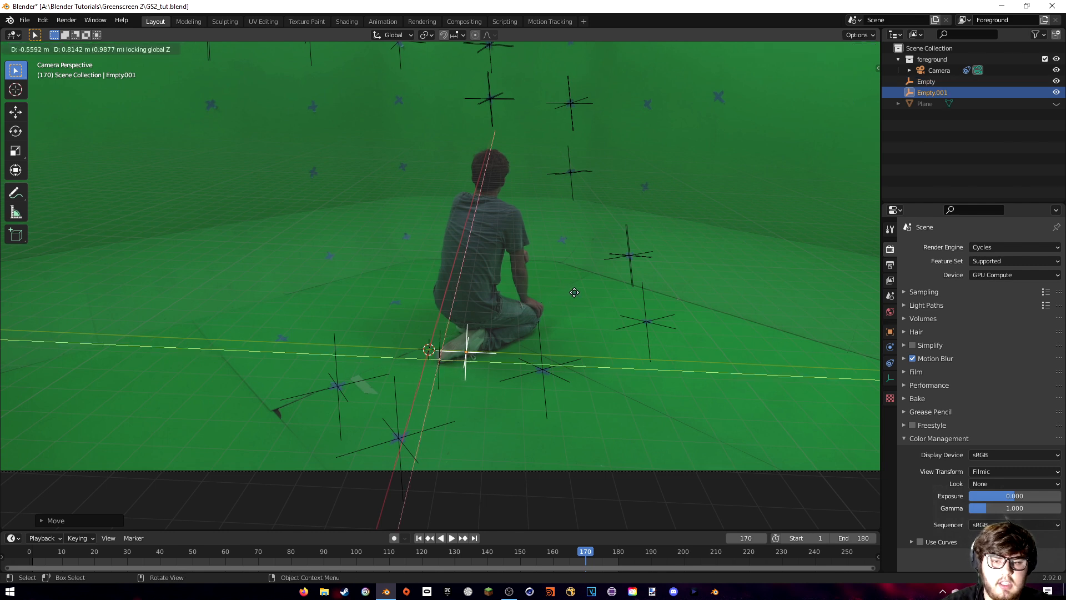
pyautogui.click(646, 263)
# - Turn off the Motion Tracking overlay in the viewport so the track points are hidden
pyautogui.moveTo(645, 263); pyautogui.dragTo(563, 310, button='middle')
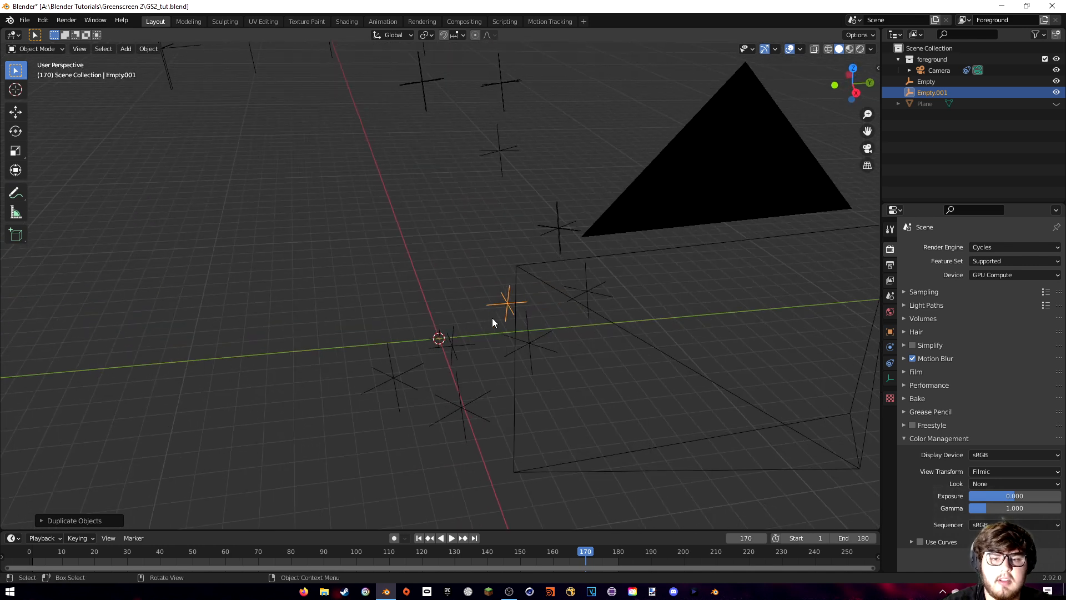
pyautogui.click(800, 49)
pyautogui.click(731, 270)
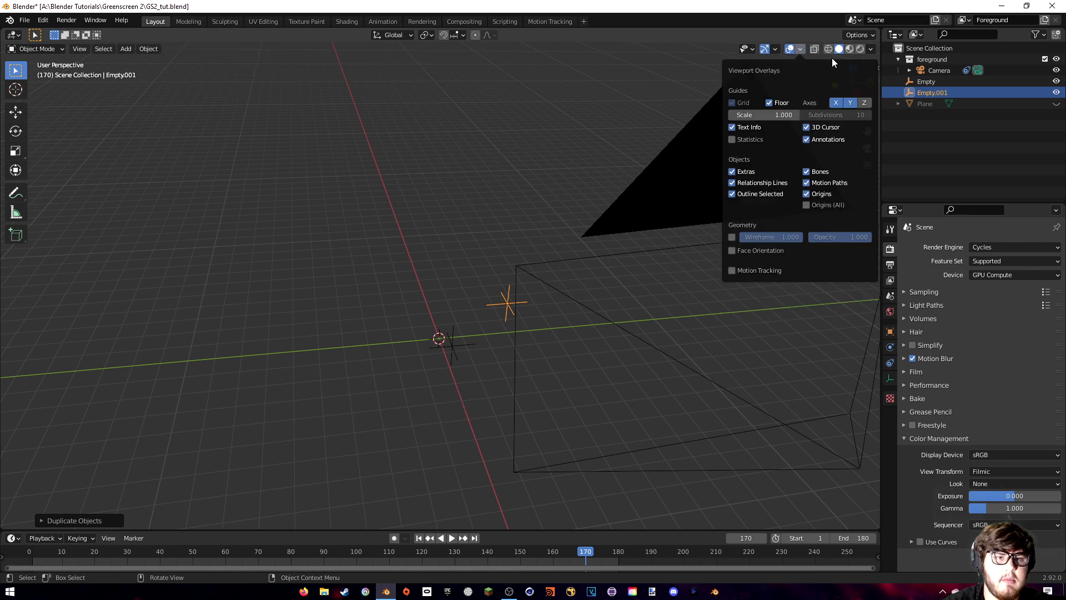
pyautogui.click(799, 49)
pyautogui.moveTo(583, 269); pyautogui.dragTo(492, 317, button='middle')
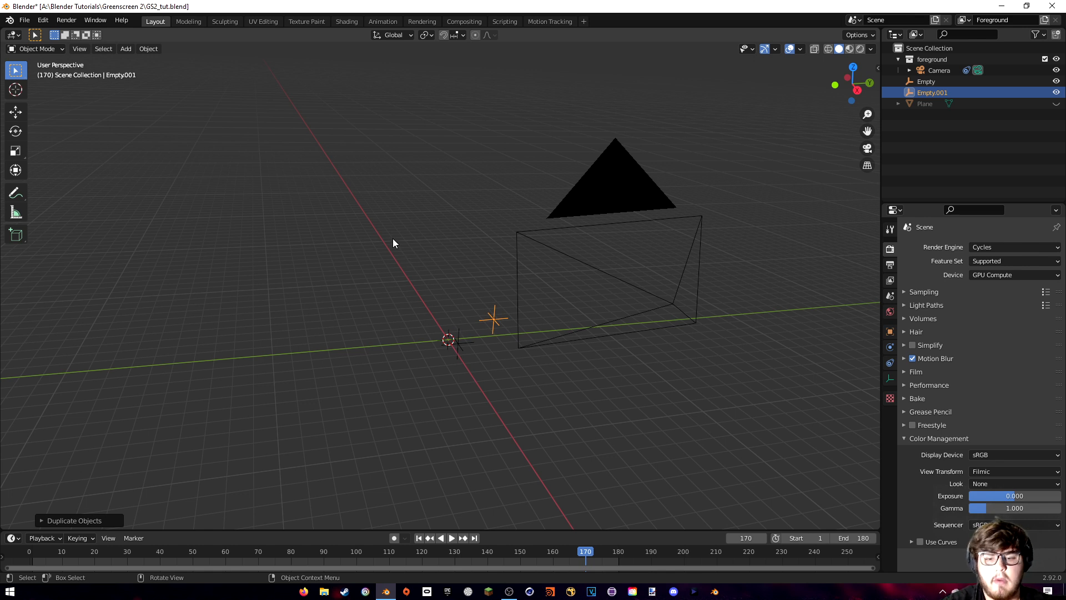
# - In camera view, unhide the floor plane and scale it along global Y by about 19.5
pyautogui.press('KP_0')
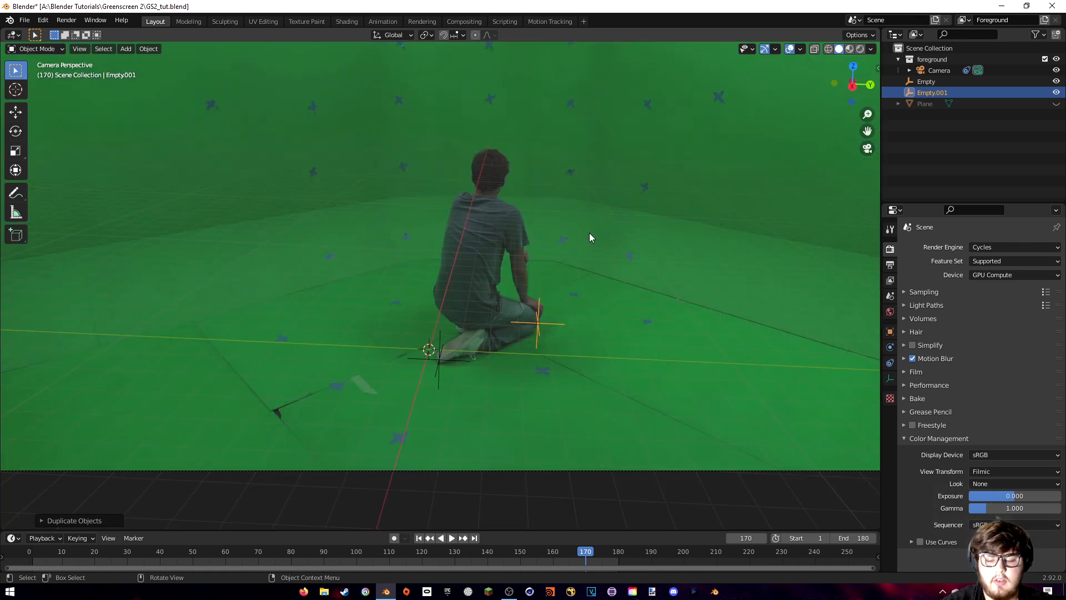
pyautogui.hotkey('alt', 'h')
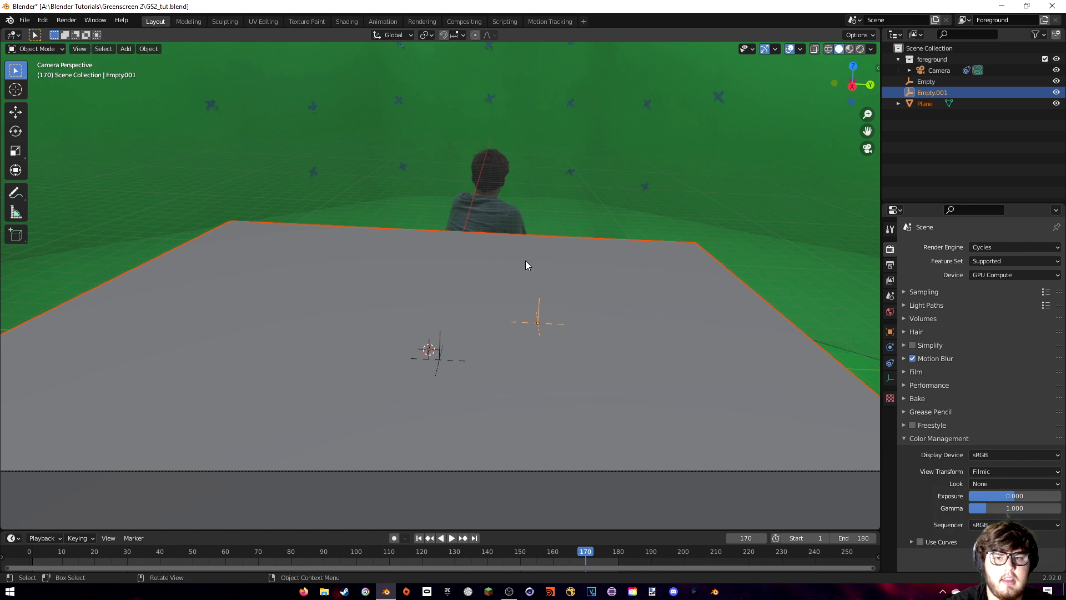
pyautogui.click(634, 261)
pyautogui.scroll(-4, 648, 329)
pyautogui.scroll(1, 648, 328)
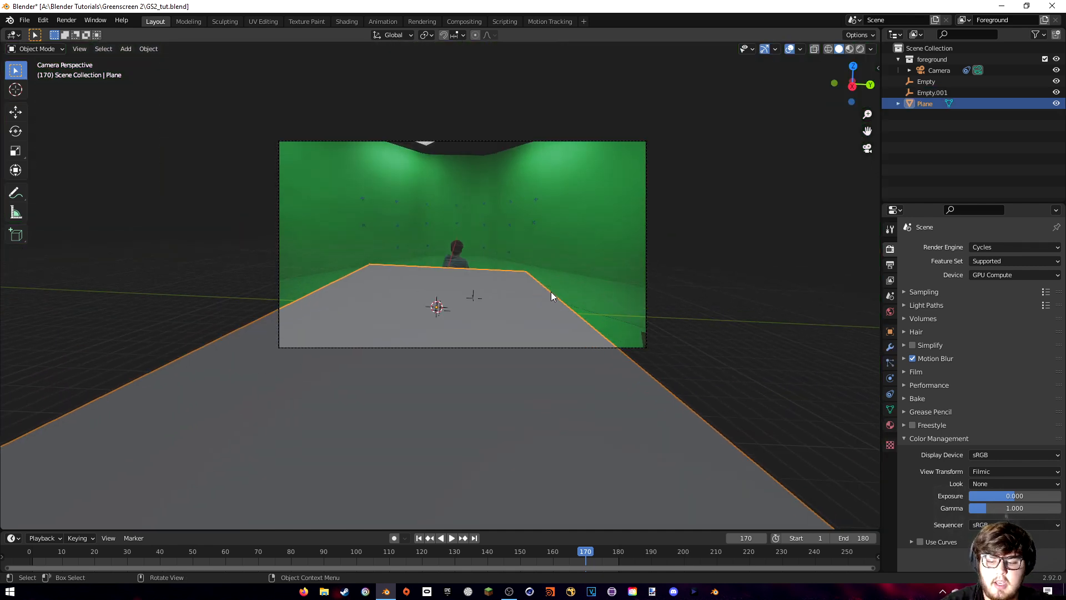
pyautogui.press('s')
pyautogui.press('y')
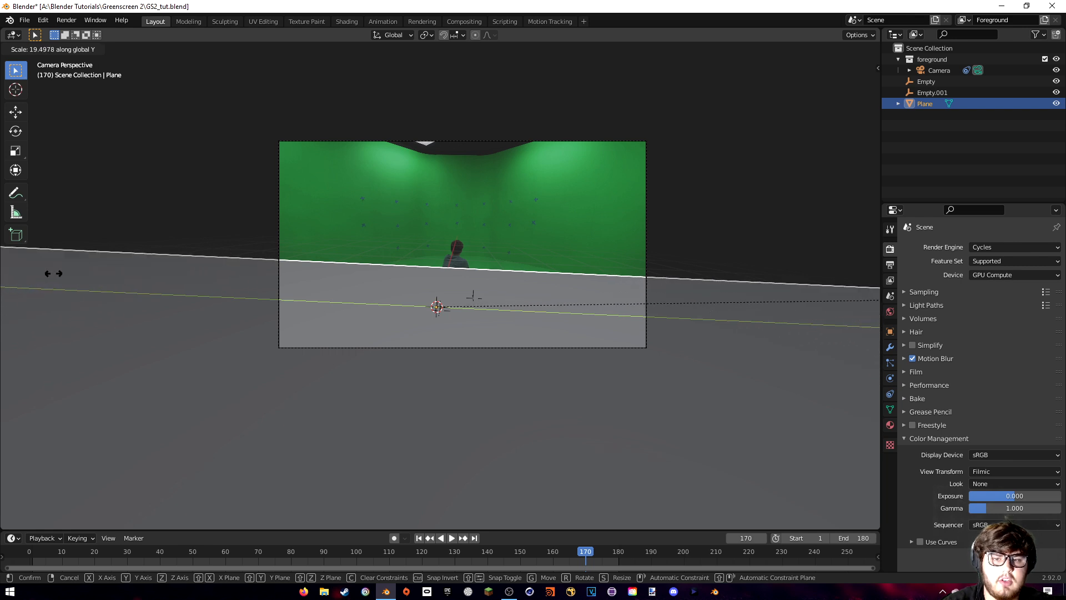
pyautogui.click(52, 269)
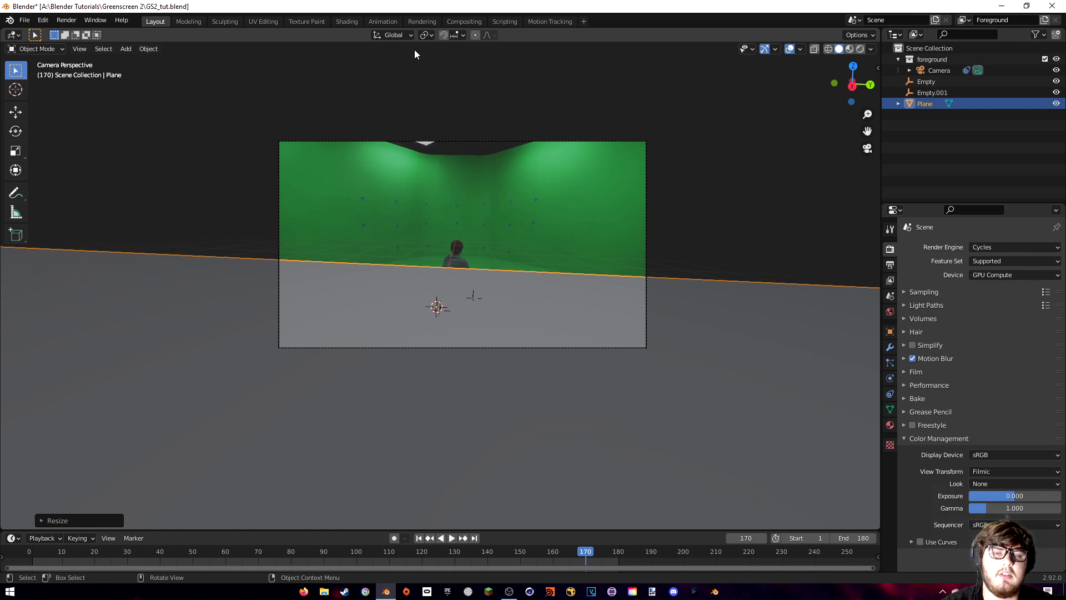
# - Switch to the Shading workspace and show the World shader nodes
pyautogui.click(348, 23)
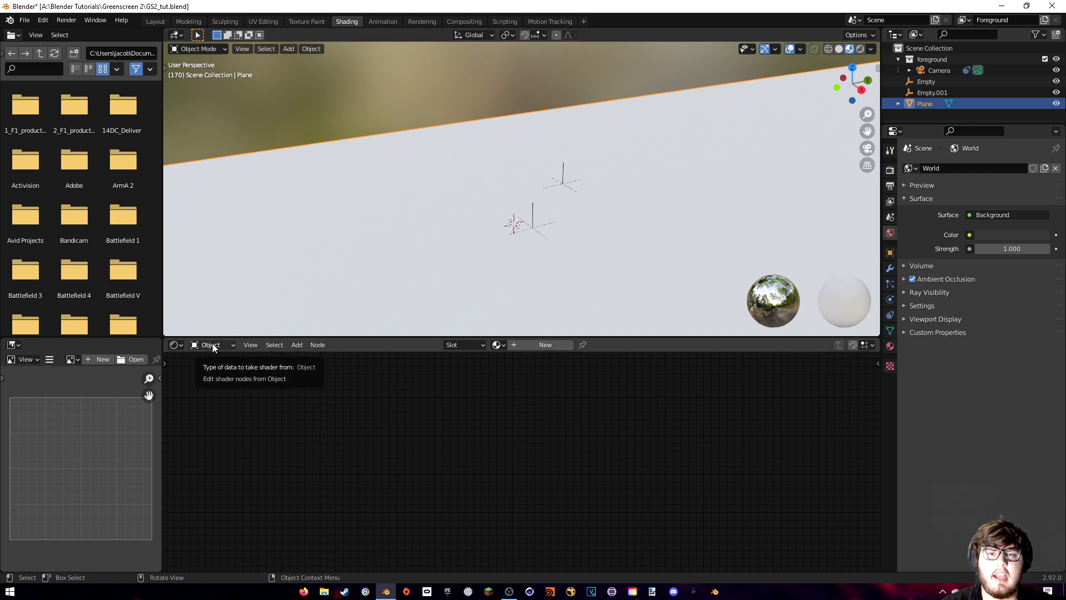
pyautogui.scroll(-4, 509, 229)
pyautogui.moveTo(541, 232)
pyautogui.mouseDown(button='middle')
pyautogui.moveTo(526, 231)
pyautogui.moveTo(532, 250)
pyautogui.mouseUp(button='middle')
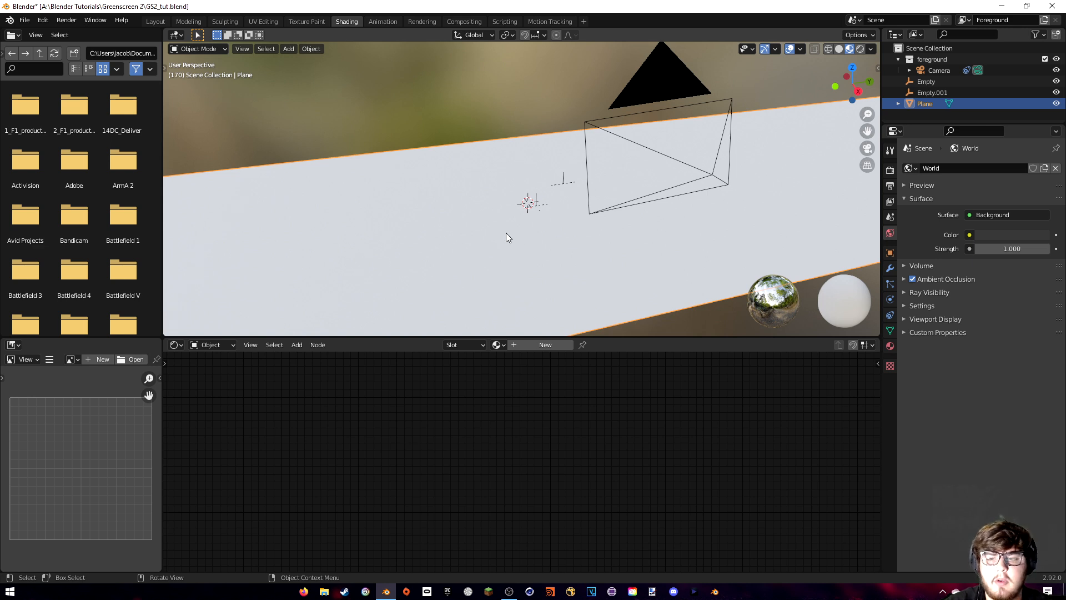
pyautogui.click(200, 344)
pyautogui.click(206, 370)
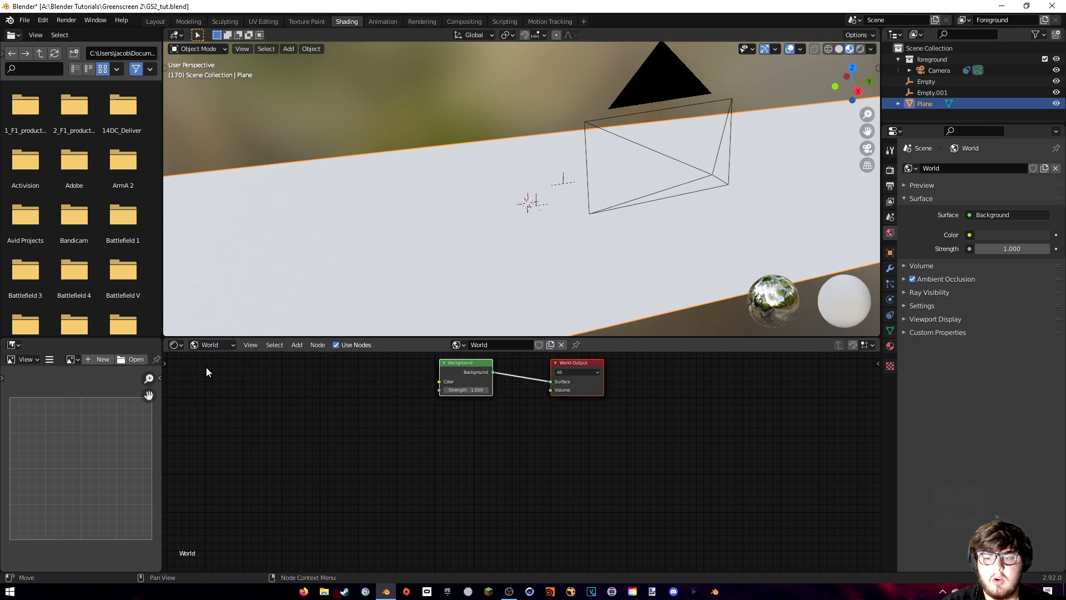
# - Add an Environment Texture node, connect it to the Background color and load parched_canal_4k.hdr into it
pyautogui.hotkey('shift', 'a')
pyautogui.write('env')
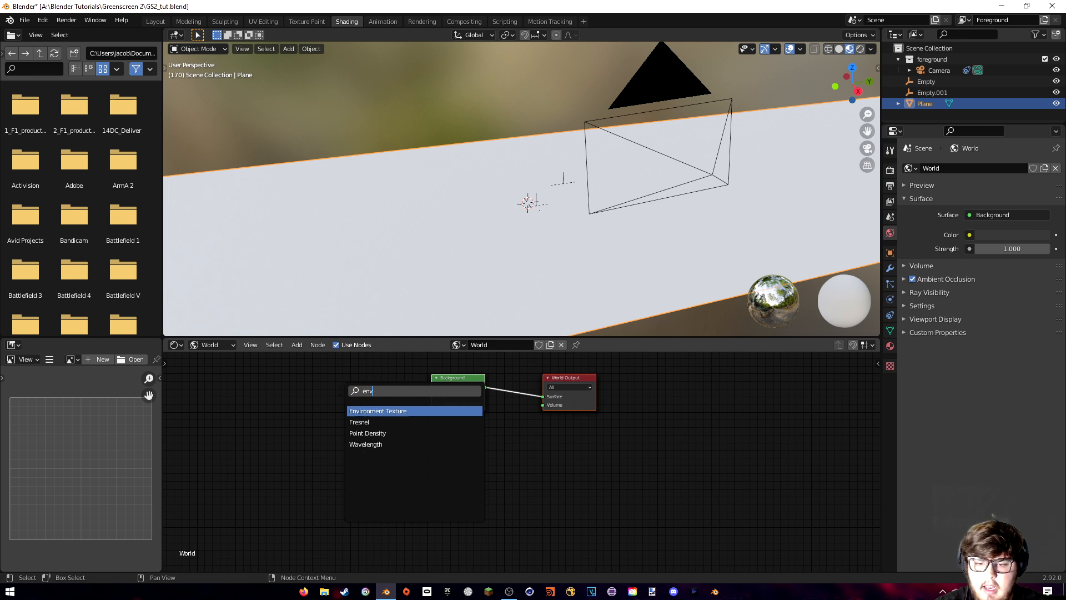
pyautogui.click(377, 410)
pyautogui.moveTo(388, 399)
pyautogui.mouseDown()
pyautogui.moveTo(432, 395)
pyautogui.moveTo(382, 390)
pyautogui.mouseUp()
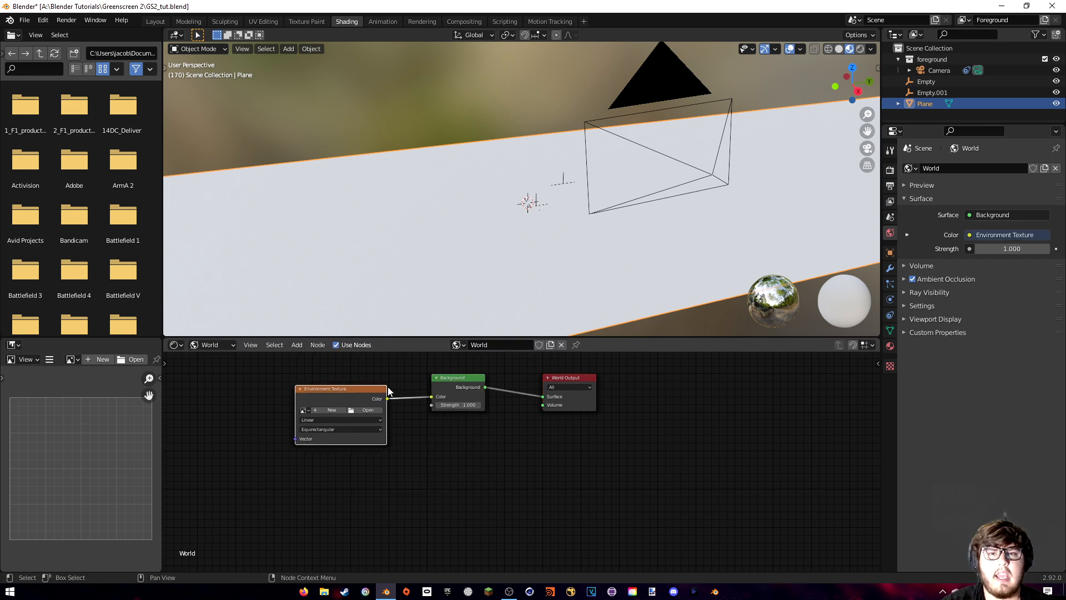
pyautogui.click(372, 409)
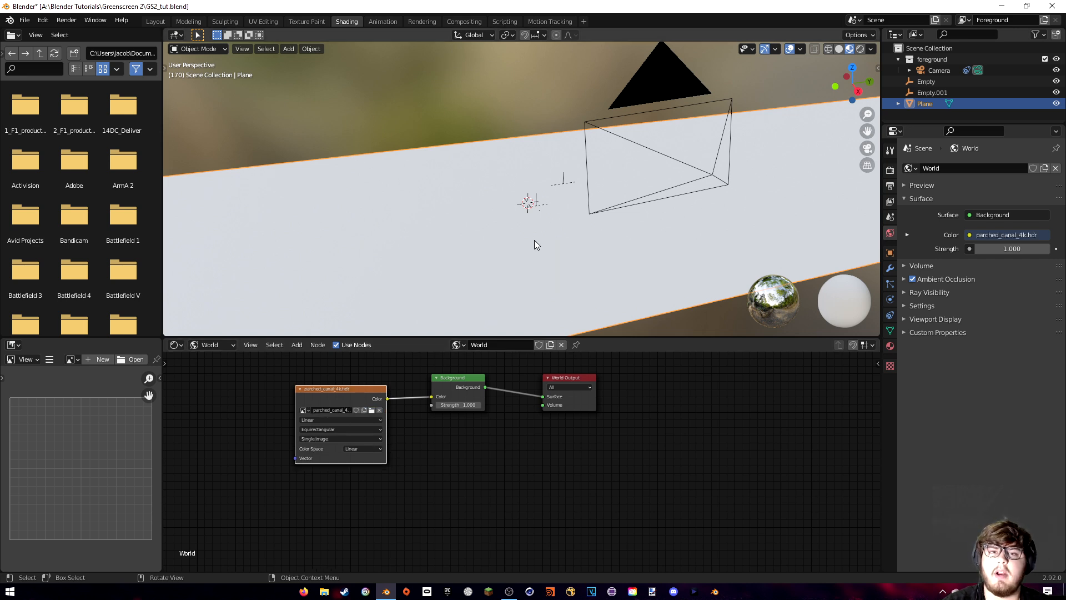
pyautogui.keyDown('shift'); pyautogui.moveTo(544, 215); pyautogui.dragTo(540, 218, button='middle'); pyautogui.keyUp('shift')
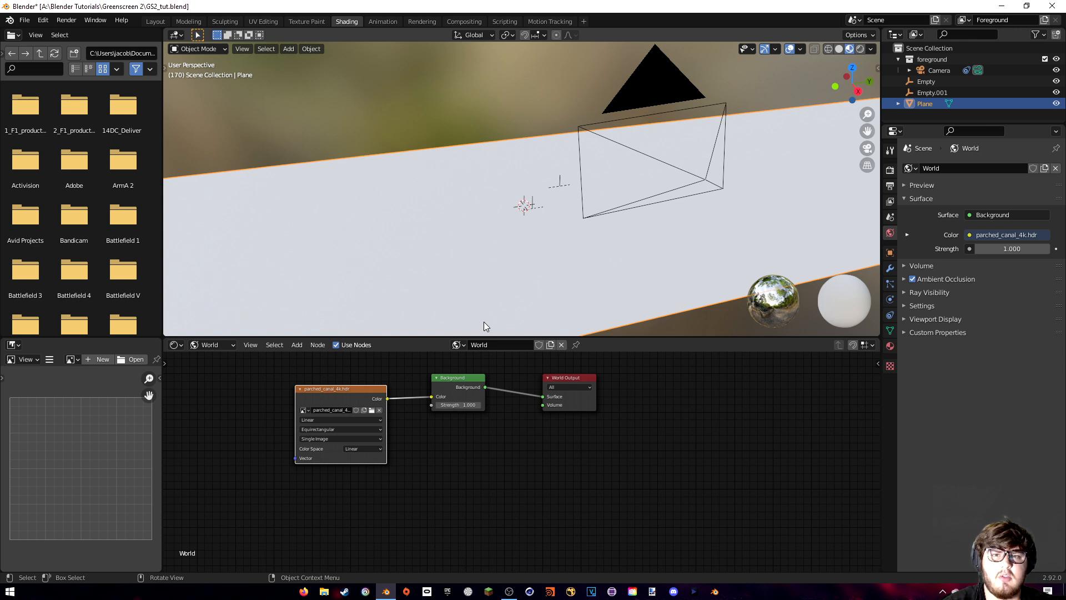
# - Return to the object shader nodes and give the plane a new material named Rock
pyautogui.click(222, 344)
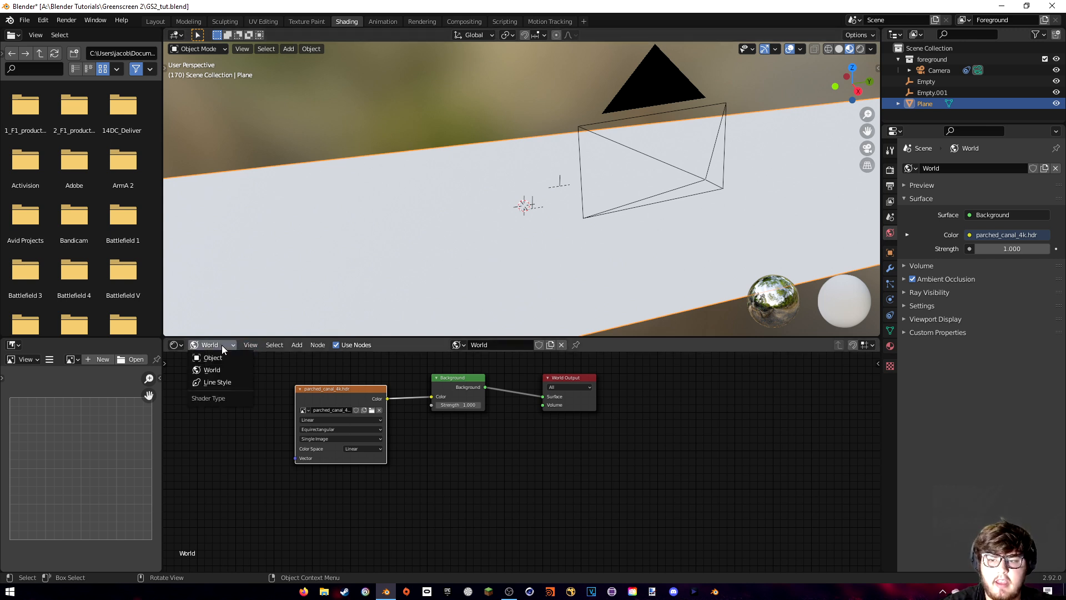
pyautogui.click(212, 358)
pyautogui.moveTo(408, 407); pyautogui.dragTo(446, 402, button='middle')
pyautogui.scroll(-3, 524, 268)
pyautogui.moveTo(585, 247); pyautogui.dragTo(565, 251, button='middle')
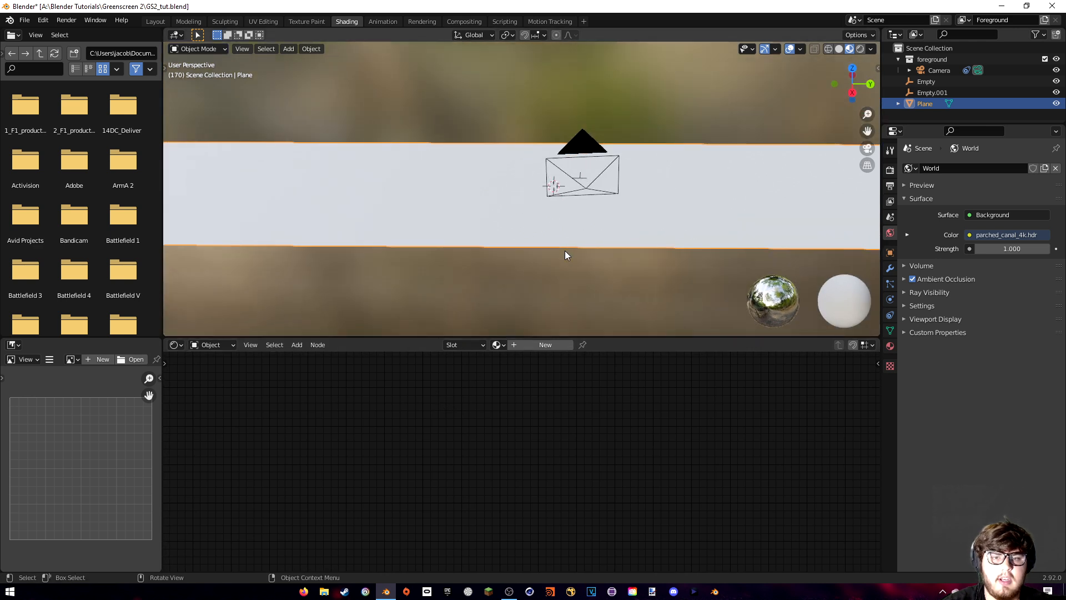
pyautogui.click(525, 345)
pyautogui.doubleClick(535, 344)
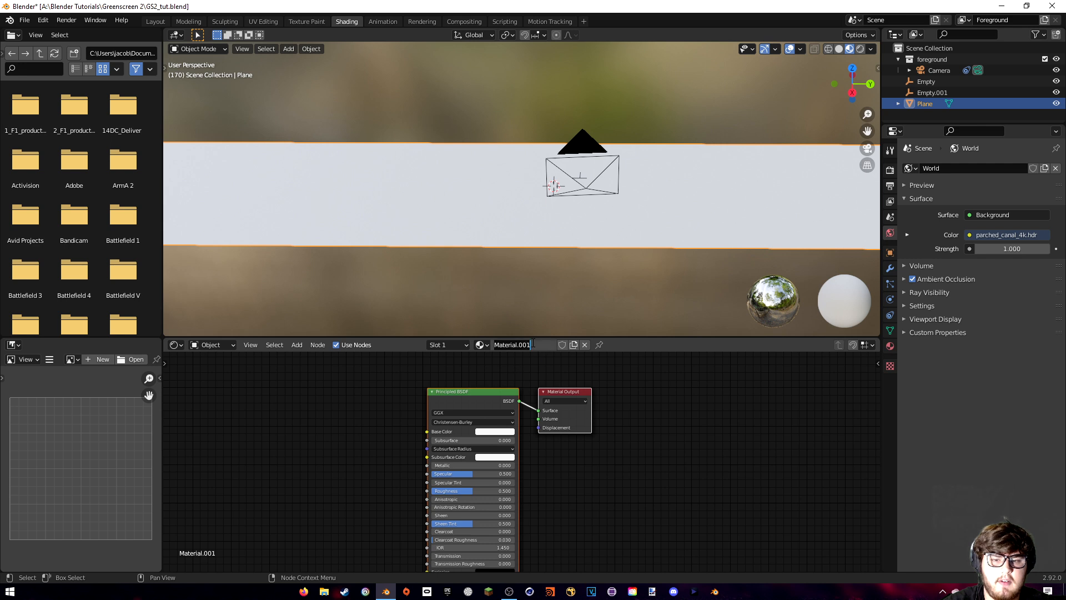
pyautogui.hotkey('ctrl', 'a')
pyautogui.write('Rock')
pyautogui.press('Return')
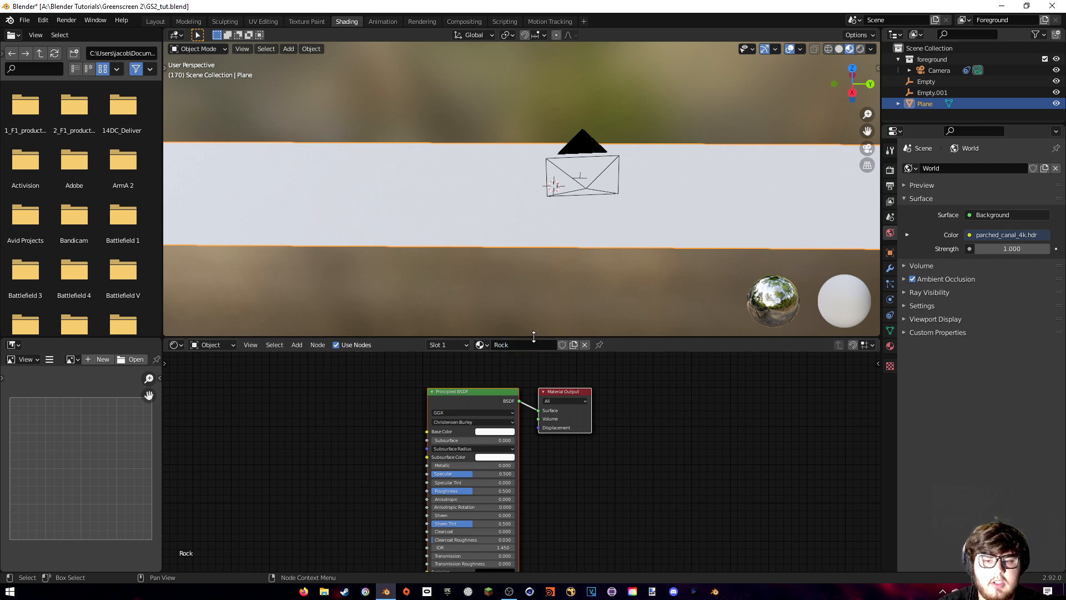
pyautogui.scroll(-2, 494, 387)
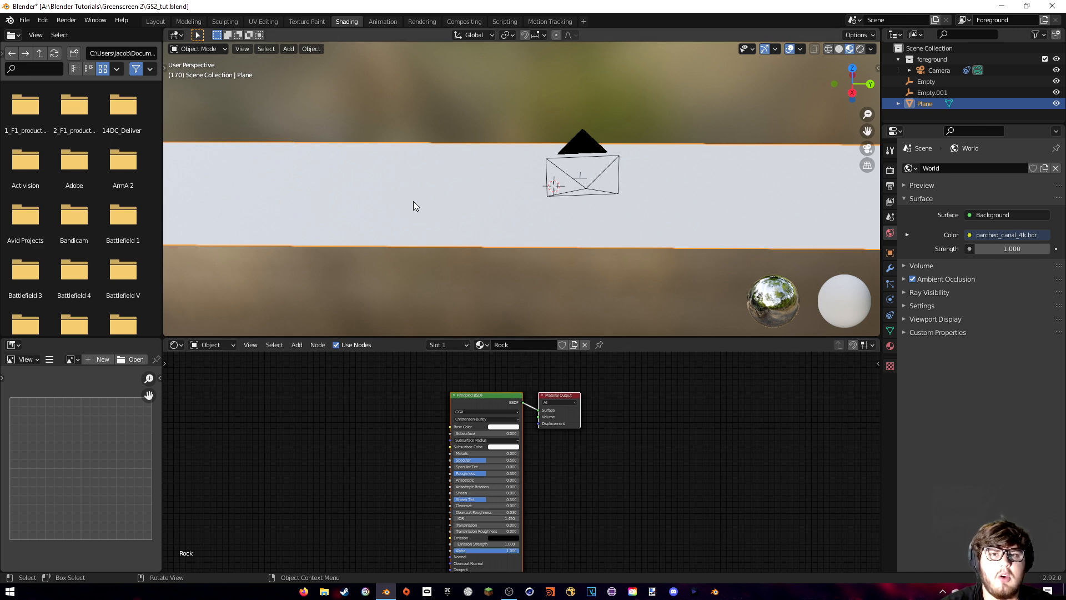
# - Search the add-ons in the preferences for "node" and check that Node Wrangler is enabled
pyautogui.click(48, 22)
pyautogui.click(61, 142)
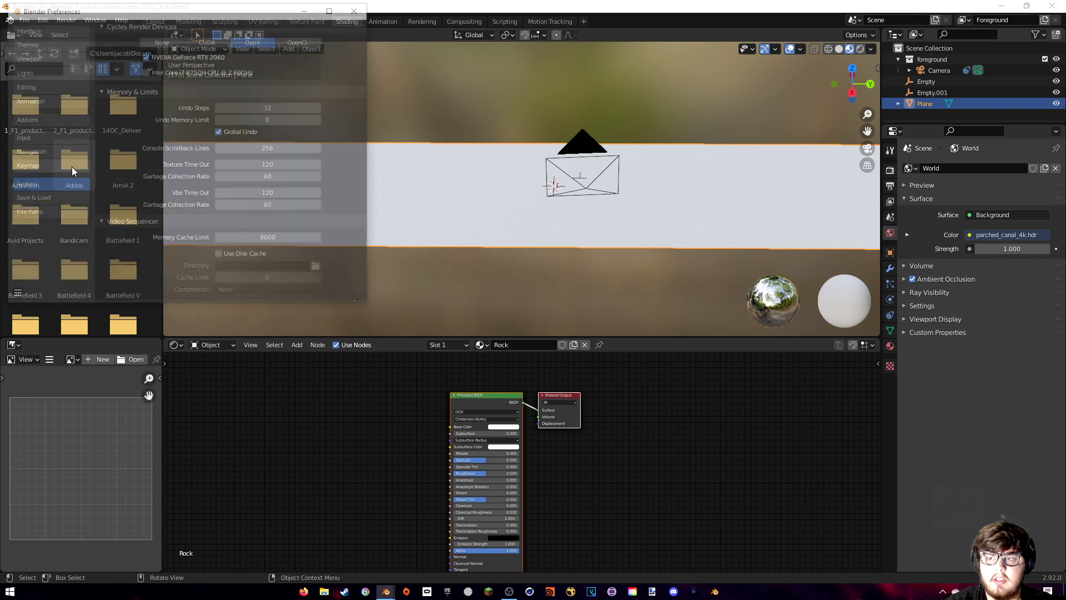
pyautogui.click(316, 45)
pyautogui.write('node')
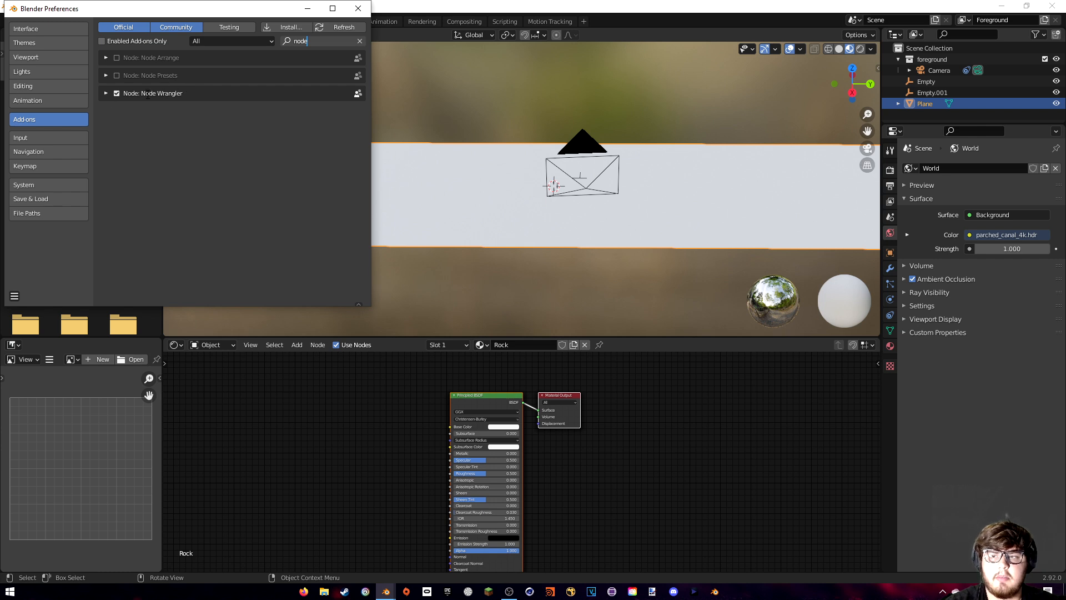
pyautogui.click(116, 94)
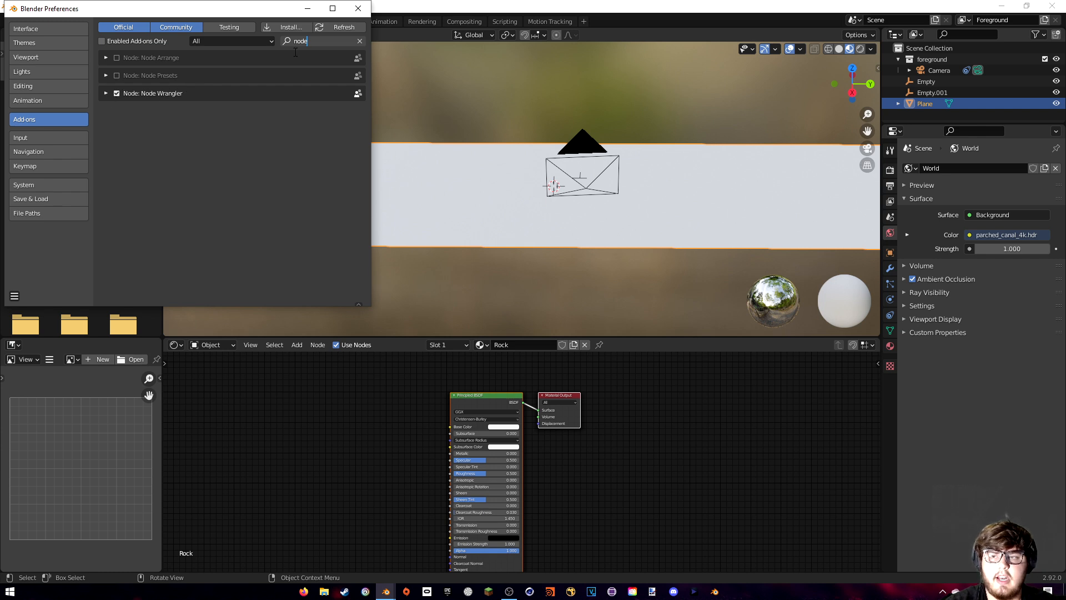
pyautogui.click(357, 9)
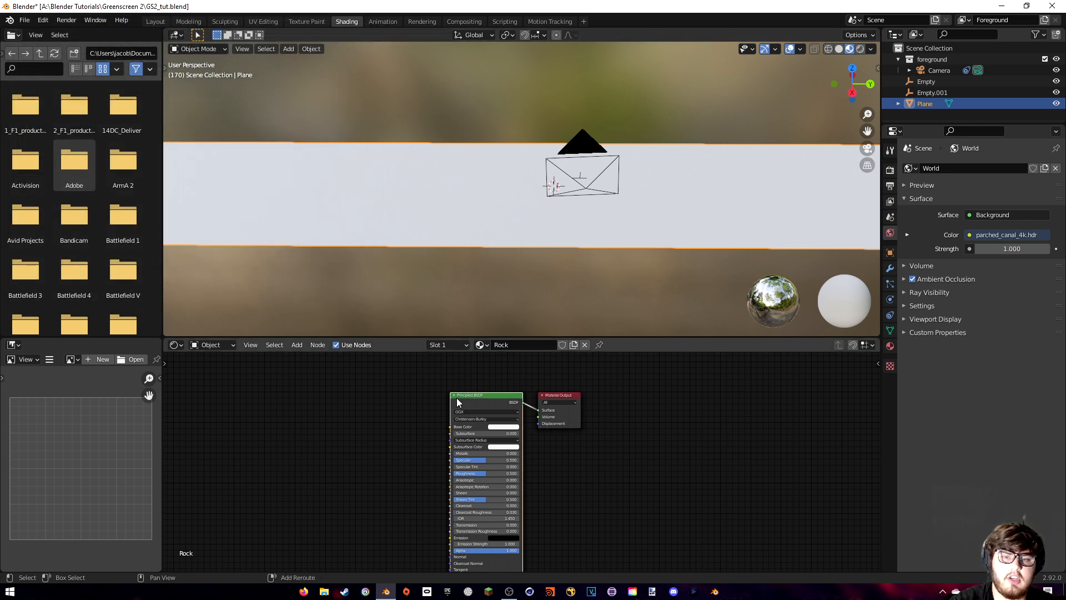
# - Run Principled Texture Setup on the Rock material's Principled BSDF with all the texture images in the Mossy_rock folder
pyautogui.hotkey('ctrl', 'shift', 't')
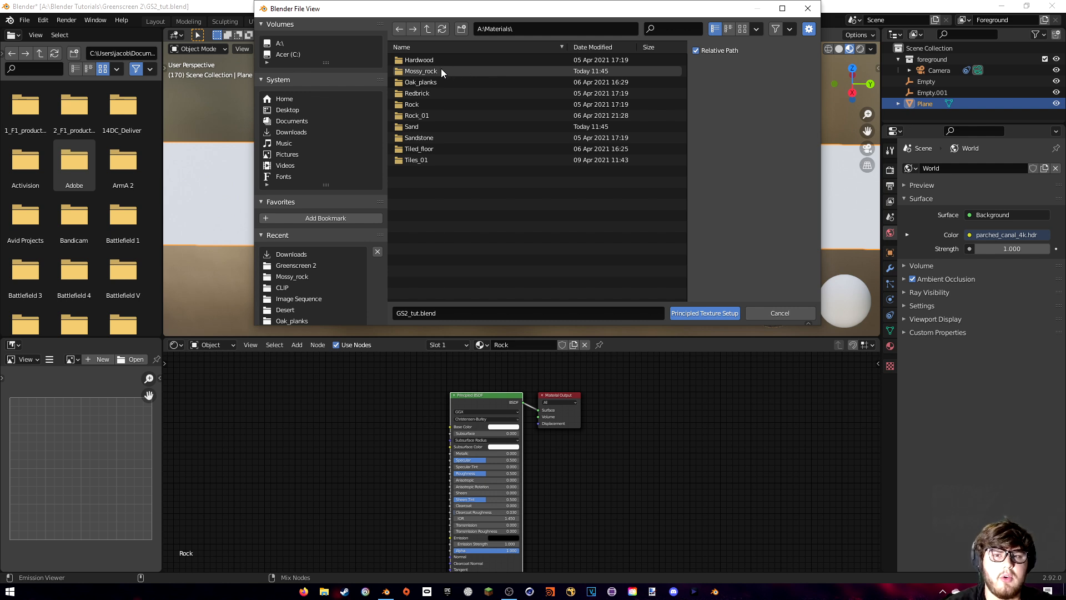
pyautogui.click(417, 71)
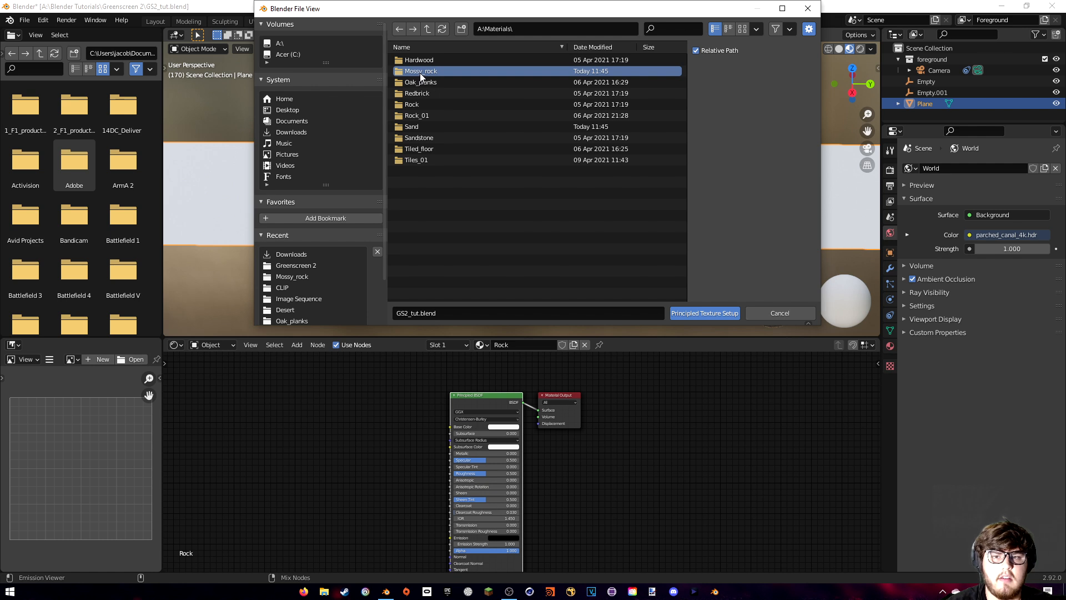
pyautogui.doubleClick(420, 72)
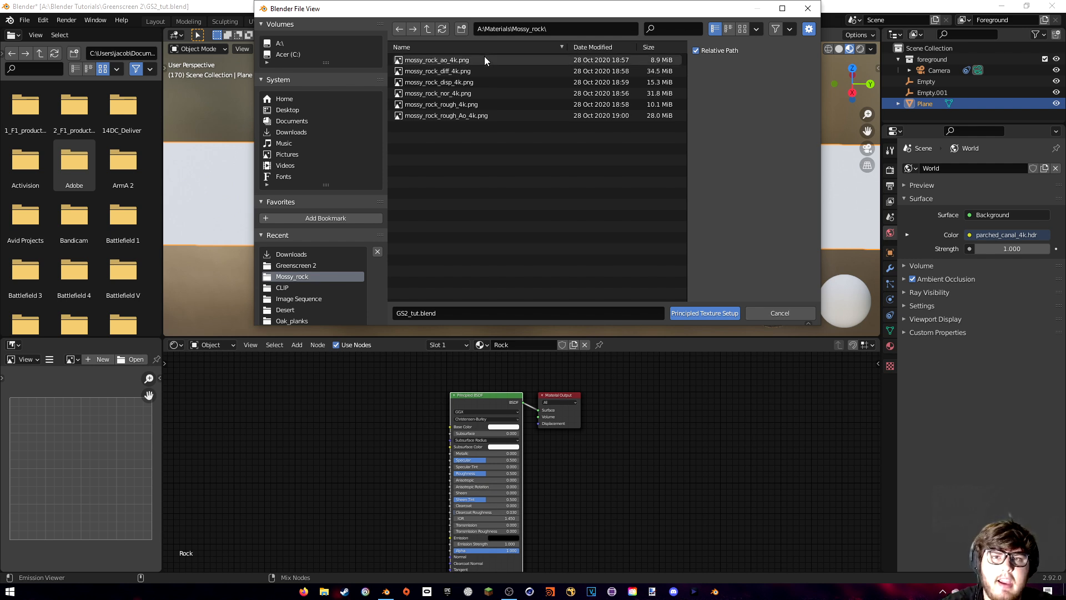
pyautogui.press('a')
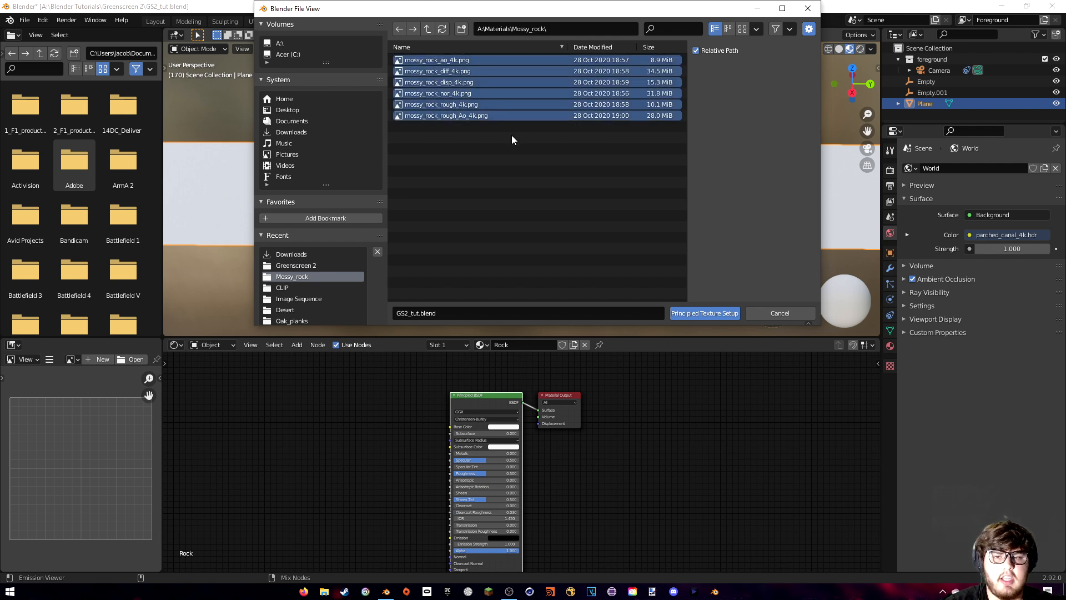
pyautogui.click(698, 312)
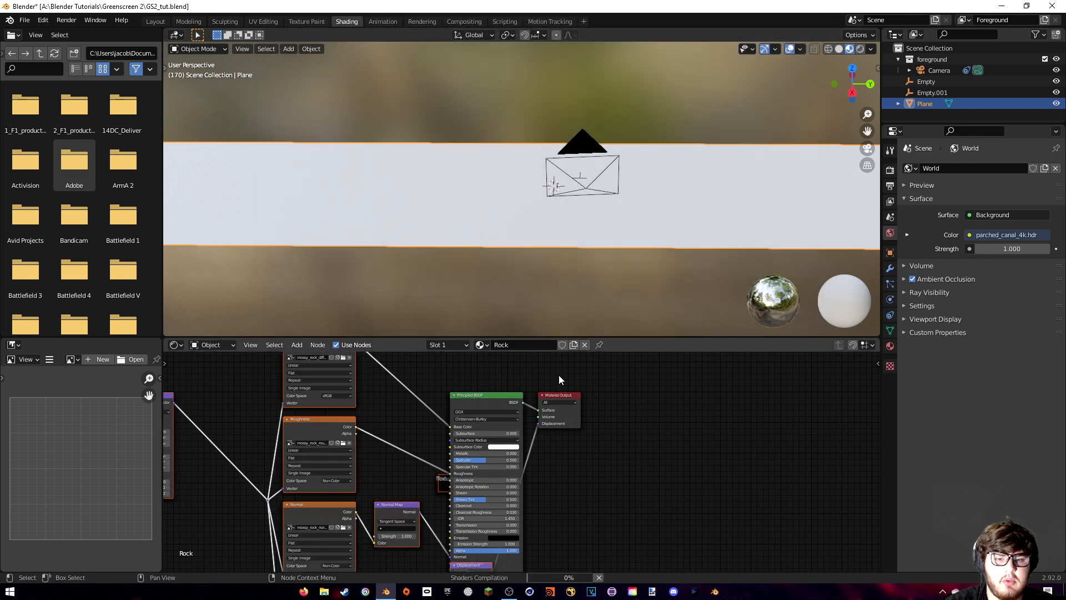
# - Move the new texture and mapping nodes clear of the Principled BSDF node
pyautogui.press('g')
pyautogui.click(531, 467)
pyautogui.keyDown('shift'); pyautogui.moveTo(531, 466); pyautogui.dragTo(524, 494, button='middle'); pyautogui.keyUp('shift')
pyautogui.scroll(-4, 523, 489)
pyautogui.moveTo(533, 424); pyautogui.dragTo(529, 481, button='middle')
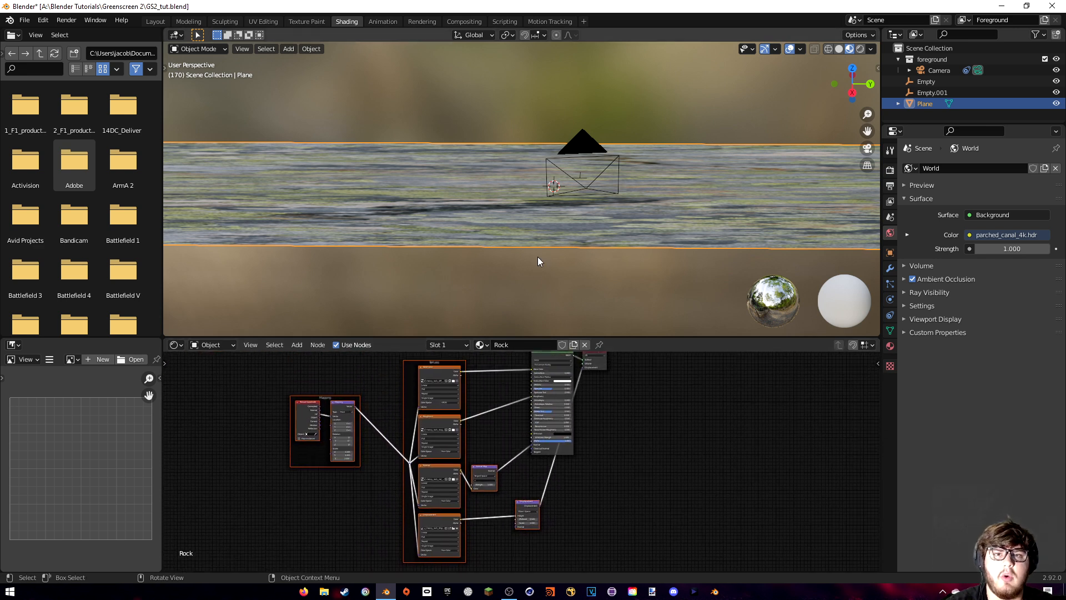
# - Unwrap the whole ground plane with Project from View from the top orthographic view
pyautogui.moveTo(554, 238); pyautogui.dragTo(485, 234, button='middle')
pyautogui.press('KP_7')
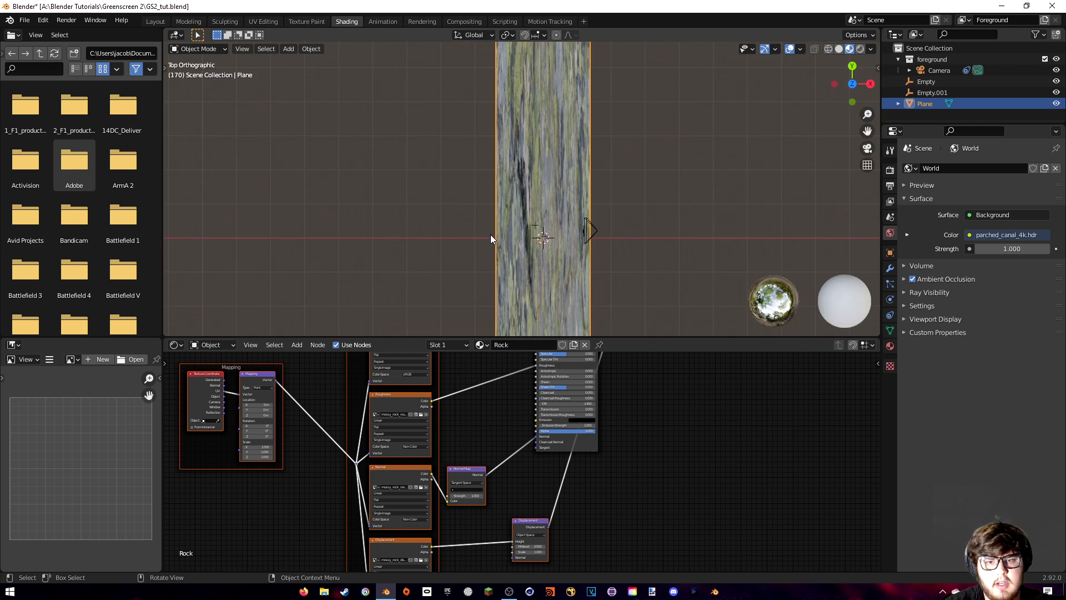
pyautogui.press('KP_Decimal')
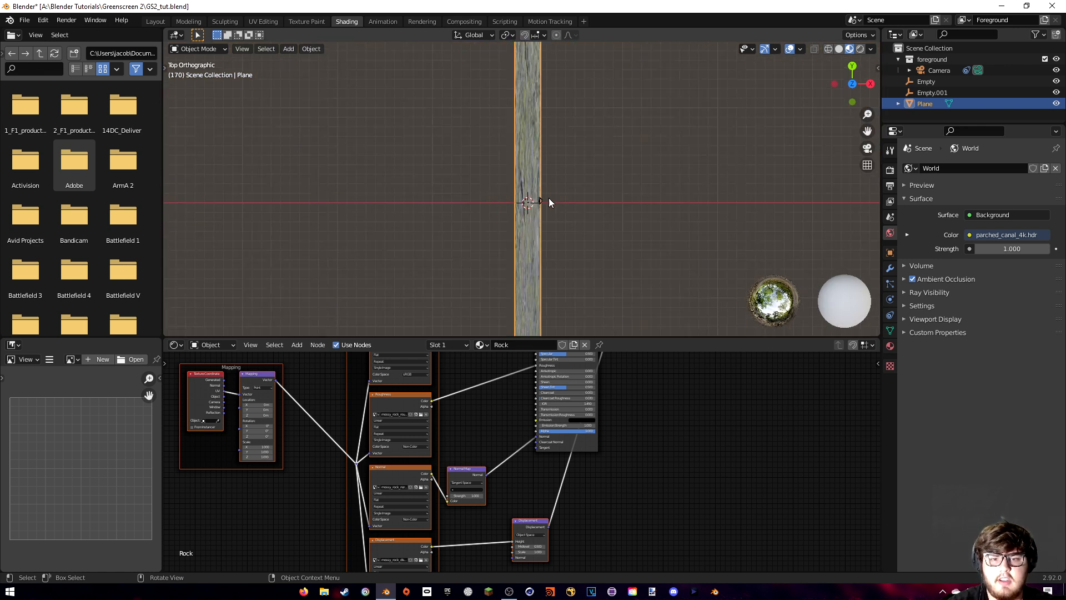
pyautogui.press('Tab')
pyautogui.press('a')
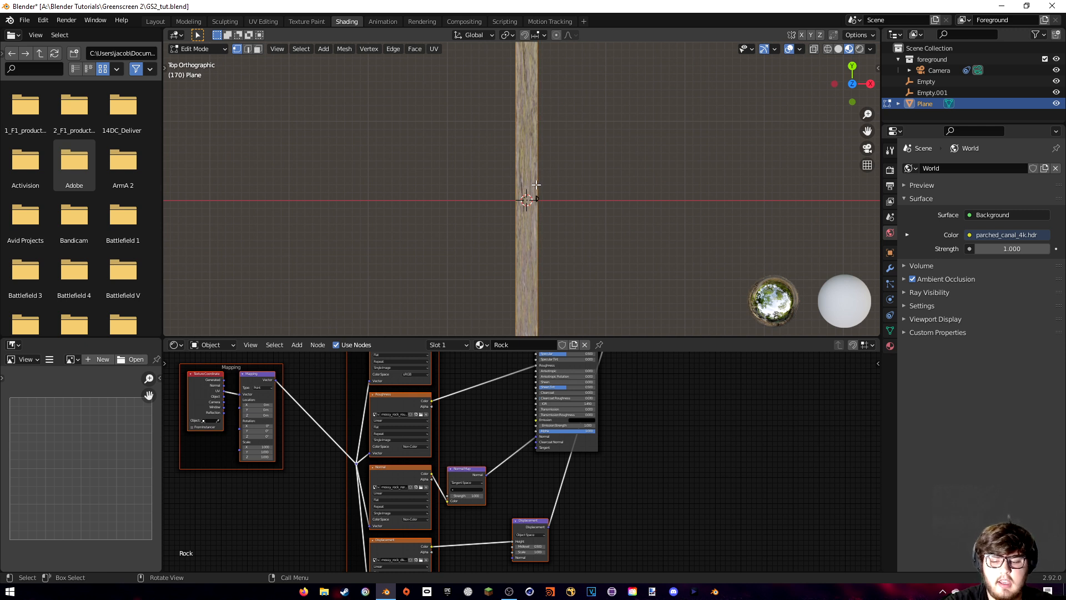
pyautogui.press('u')
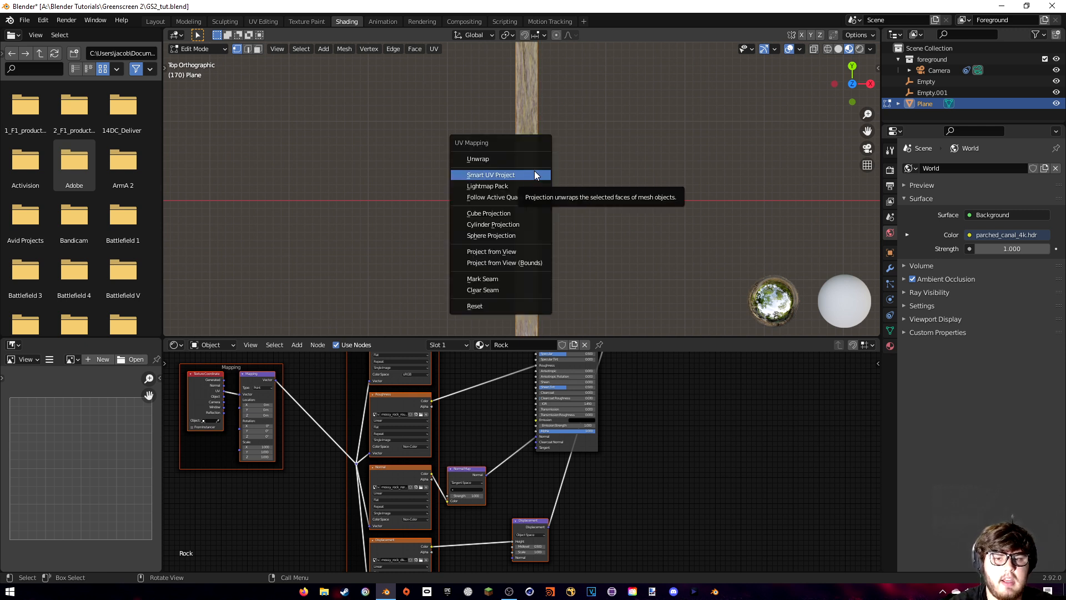
pyautogui.click(494, 251)
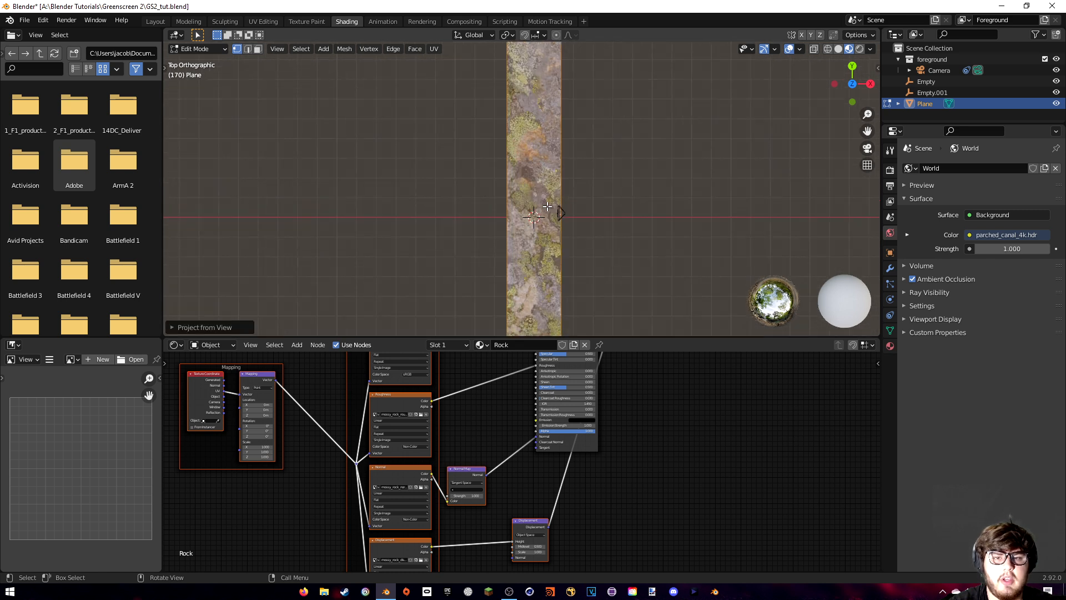
pyautogui.press('Tab')
# - Add a Value node beside the Mapping node of the Rock material
pyautogui.moveTo(539, 215); pyautogui.dragTo(485, 240, button='middle')
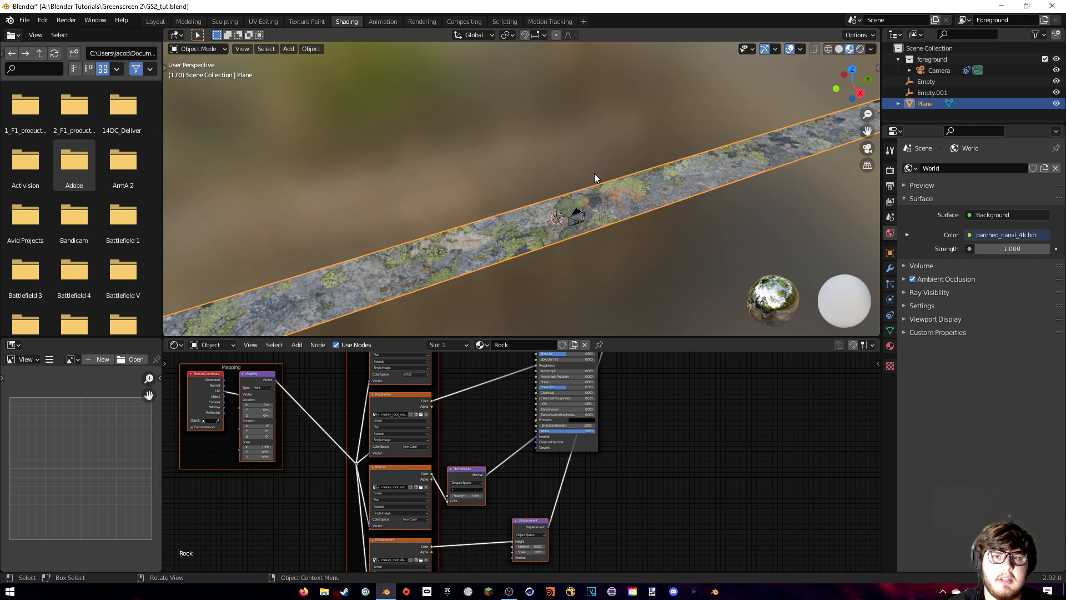
pyautogui.scroll(-5, 578, 219)
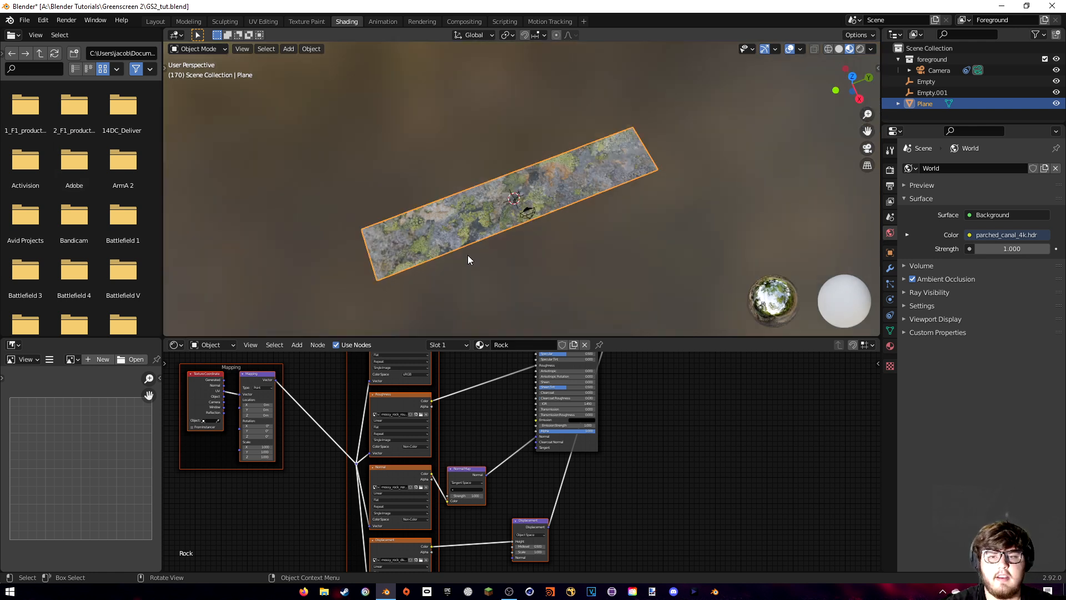
pyautogui.scroll(5, 483, 244)
pyautogui.keyDown('shift'); pyautogui.moveTo(423, 267); pyautogui.dragTo(522, 190, button='middle'); pyautogui.keyUp('shift')
pyautogui.click(217, 444)
pyautogui.hotkey('shift', 'a')
pyautogui.write('valu')
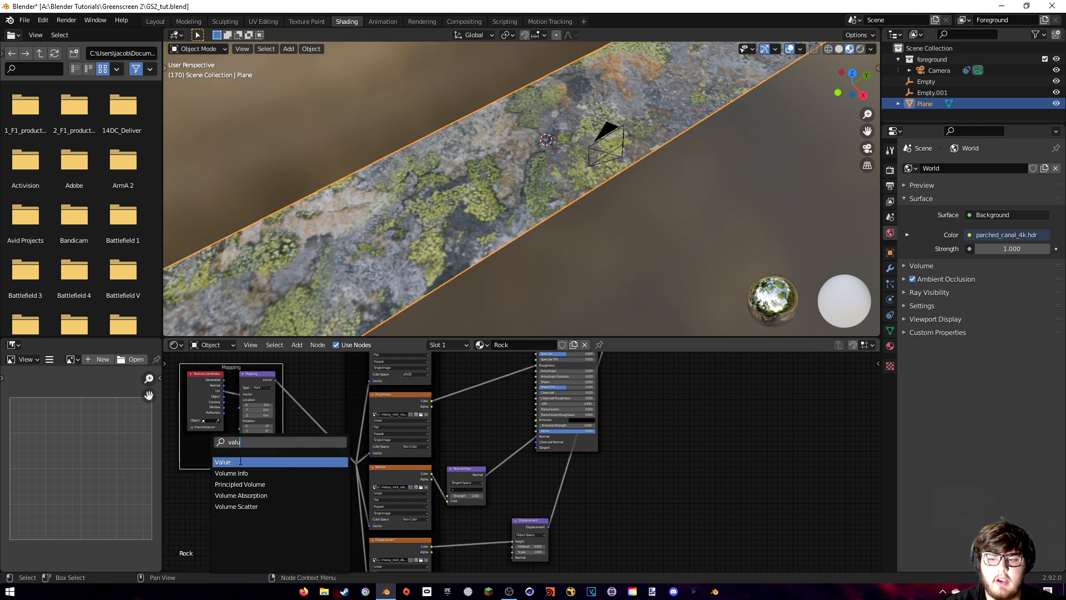
pyautogui.click(240, 462)
pyautogui.scroll(6, 226, 465)
pyautogui.moveTo(394, 447); pyautogui.dragTo(593, 472, button='middle')
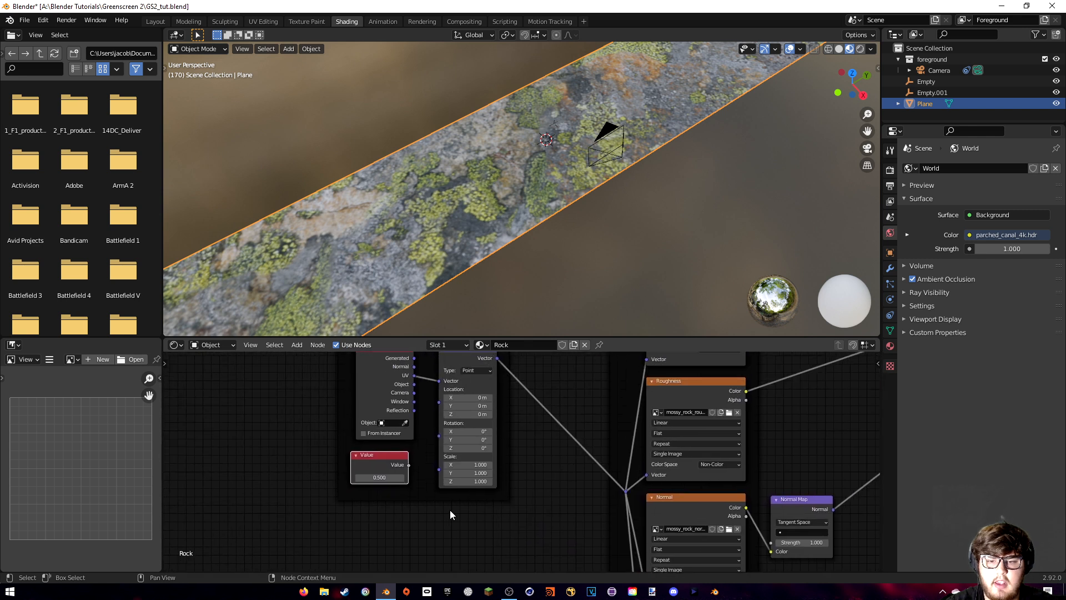
# - Connect the Value node to the Mapping node's Scale input and set the value to 15
pyautogui.scroll(6, 476, 502)
pyautogui.moveTo(437, 513); pyautogui.dragTo(521, 511, button='middle')
pyautogui.moveTo(441, 464); pyautogui.dragTo(484, 471)
pyautogui.moveTo(394, 482); pyautogui.dragTo(497, 482)
# - Switch the 3D viewport to rendered shading and inspect the tiled rock ground around the camera
pyautogui.moveTo(533, 267); pyautogui.dragTo(504, 209, button='middle')
pyautogui.moveTo(617, 335); pyautogui.dragTo(572, 275, button='middle')
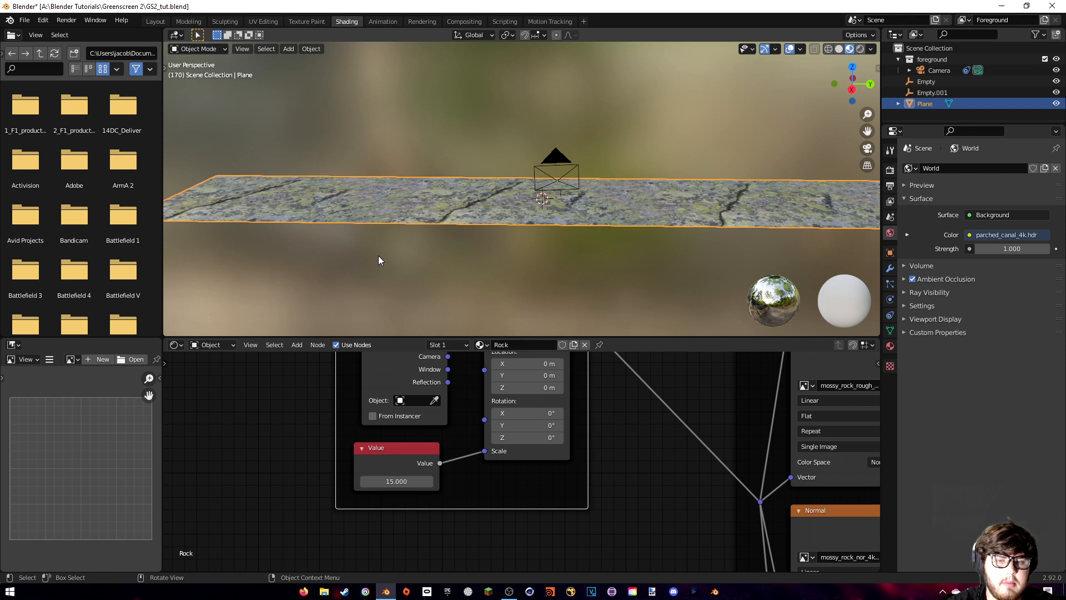
pyautogui.moveTo(666, 416); pyautogui.dragTo(251, 421, button='middle')
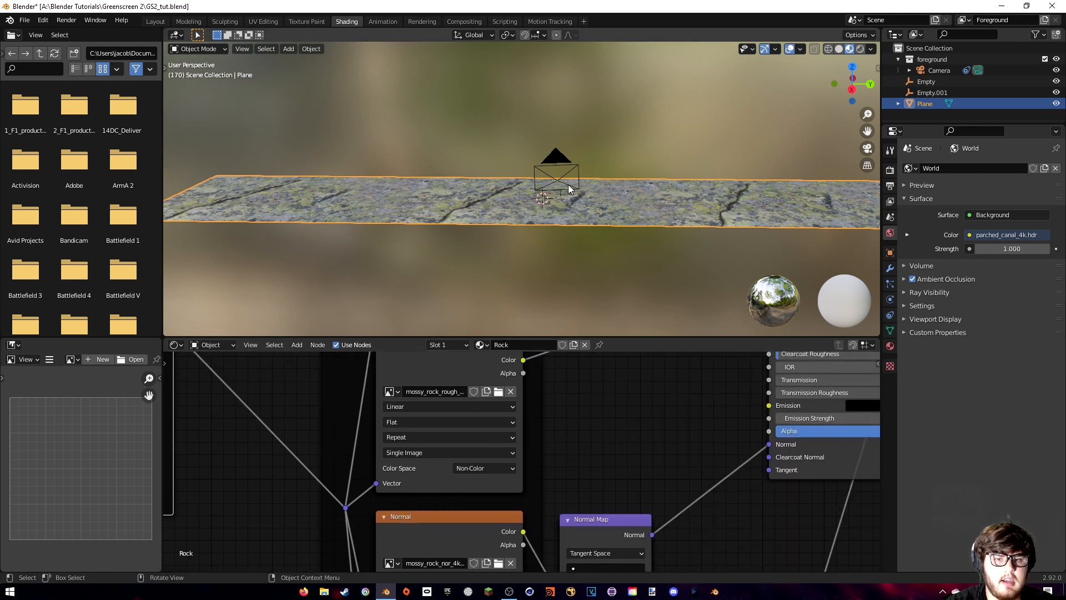
pyautogui.press('z')
pyautogui.click(633, 141)
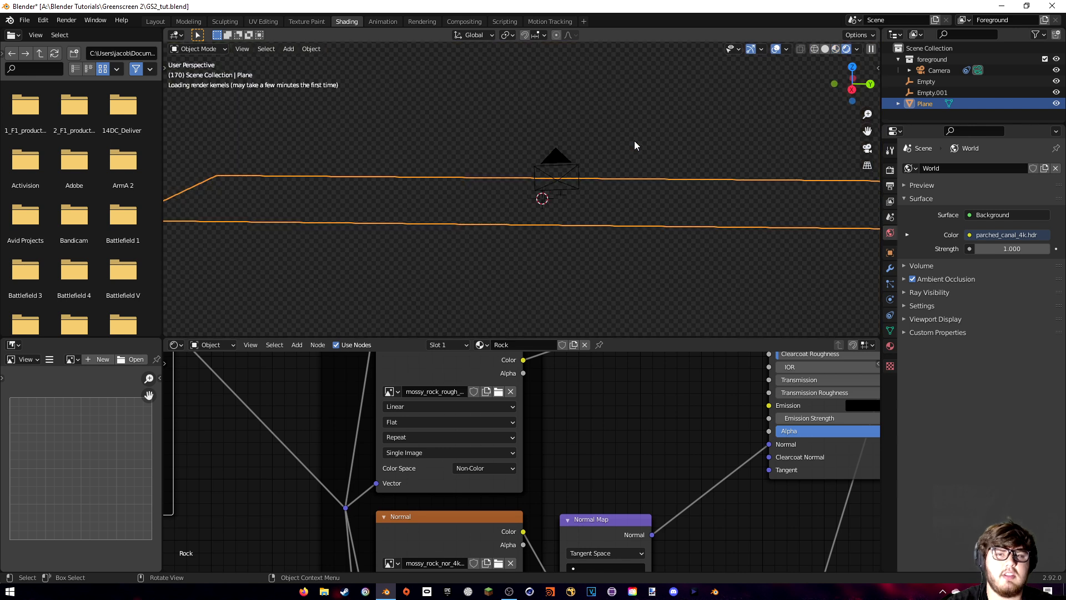
pyautogui.moveTo(601, 169)
pyautogui.mouseDown(button='middle')
pyautogui.moveTo(627, 185)
pyautogui.moveTo(626, 200)
pyautogui.mouseUp(button='middle')
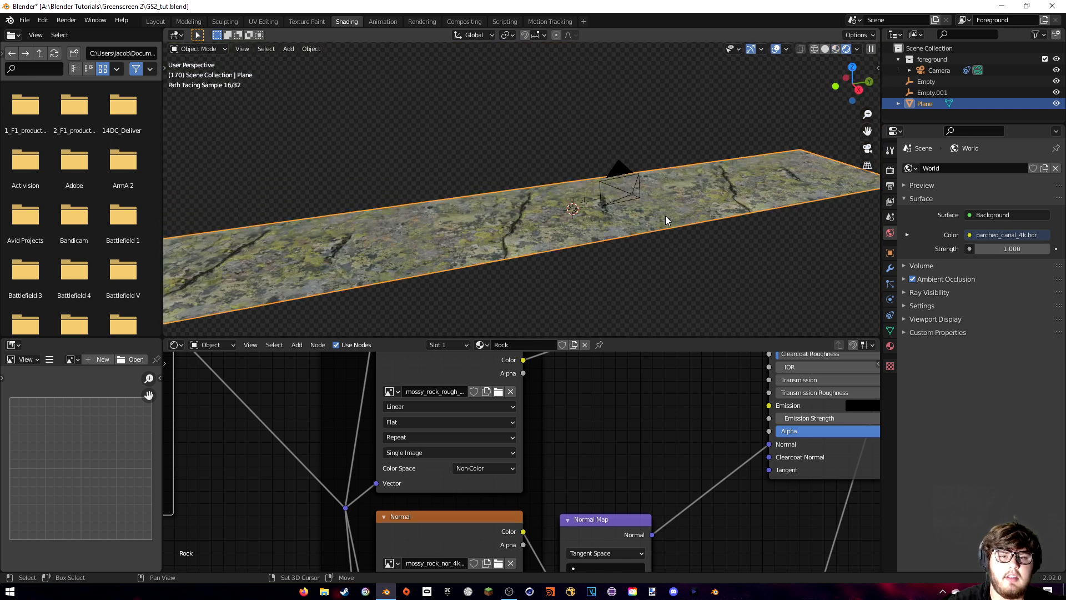
pyautogui.scroll(6, 626, 202)
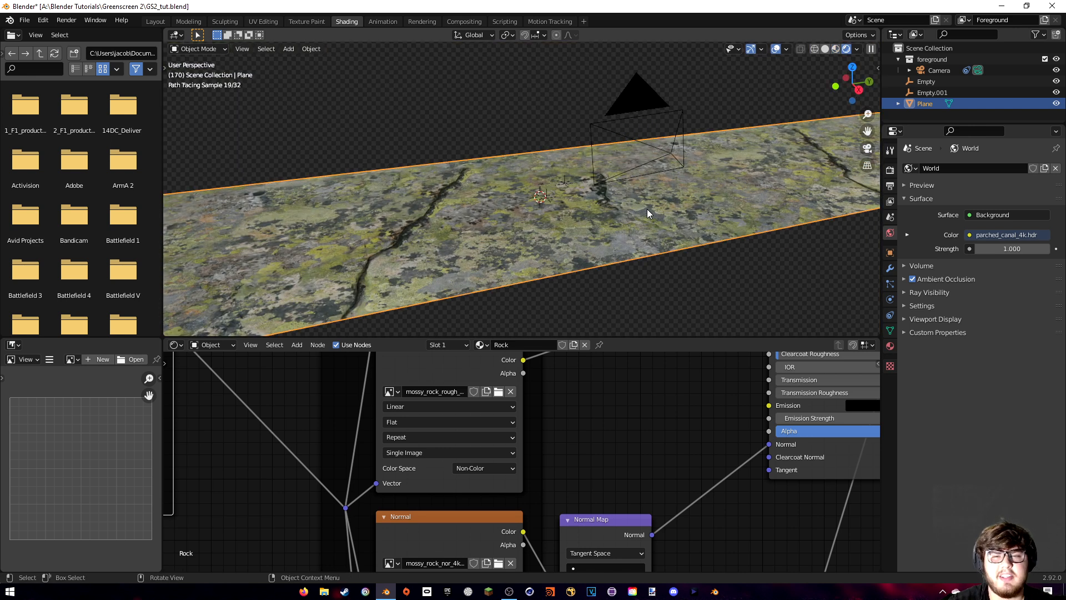
# - Move the Displacement node to the open space directly below the Principled BSDF node
pyautogui.moveTo(675, 418); pyautogui.dragTo(365, 378, button='middle')
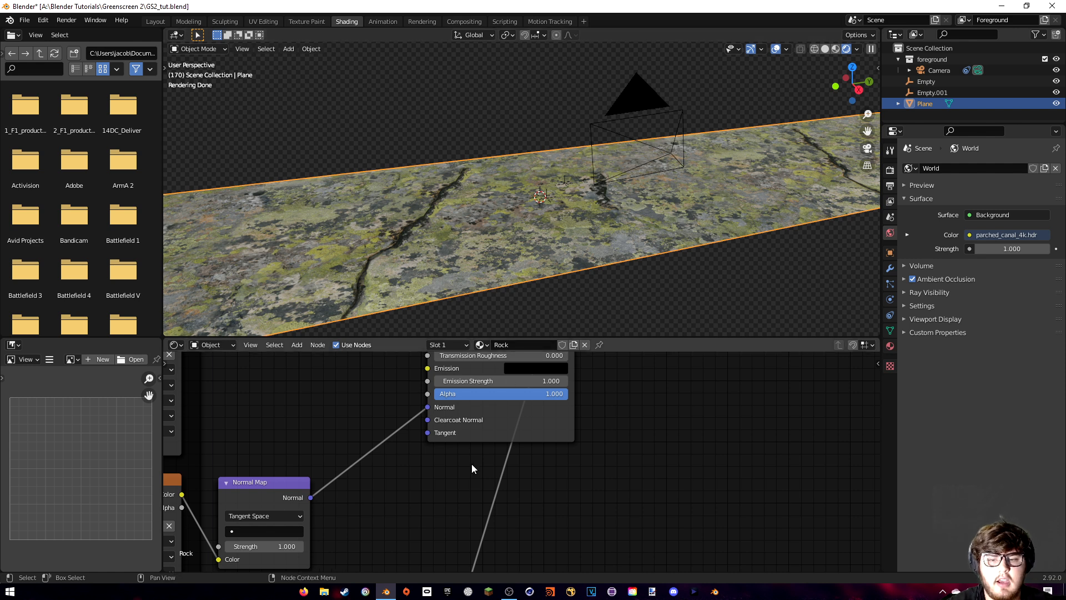
pyautogui.scroll(-4, 472, 470)
pyautogui.moveTo(487, 499); pyautogui.dragTo(505, 456, button='middle')
pyautogui.moveTo(489, 492); pyautogui.dragTo(547, 462)
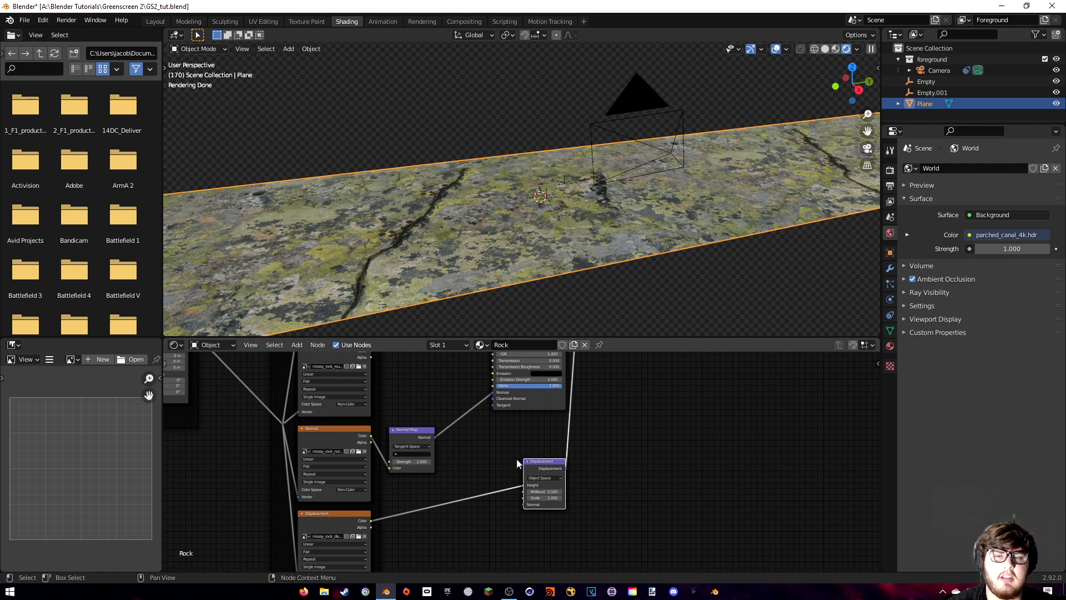
# - Set the Rock material's surface displacement method to Displacement Only
pyautogui.click(890, 345)
pyautogui.scroll(-8, 921, 333)
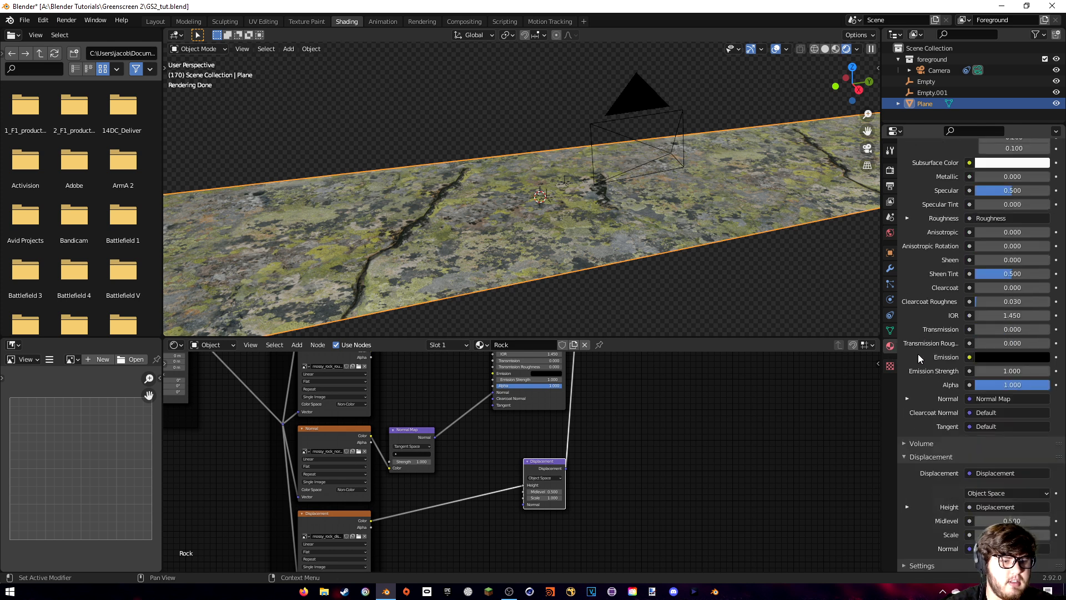
pyautogui.click(913, 563)
pyautogui.scroll(-7, 919, 549)
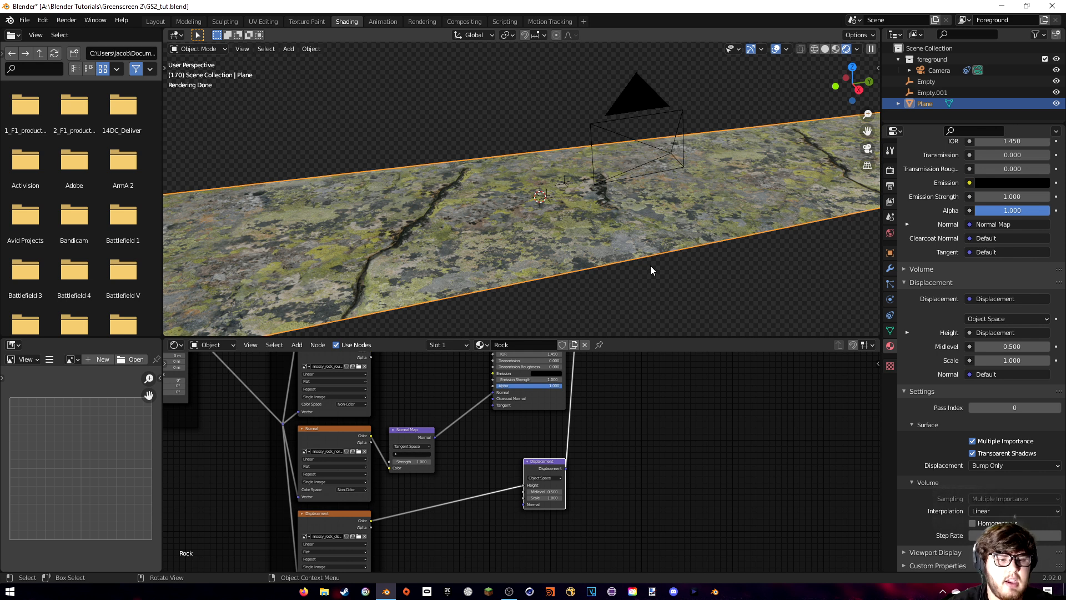
pyautogui.click(987, 467)
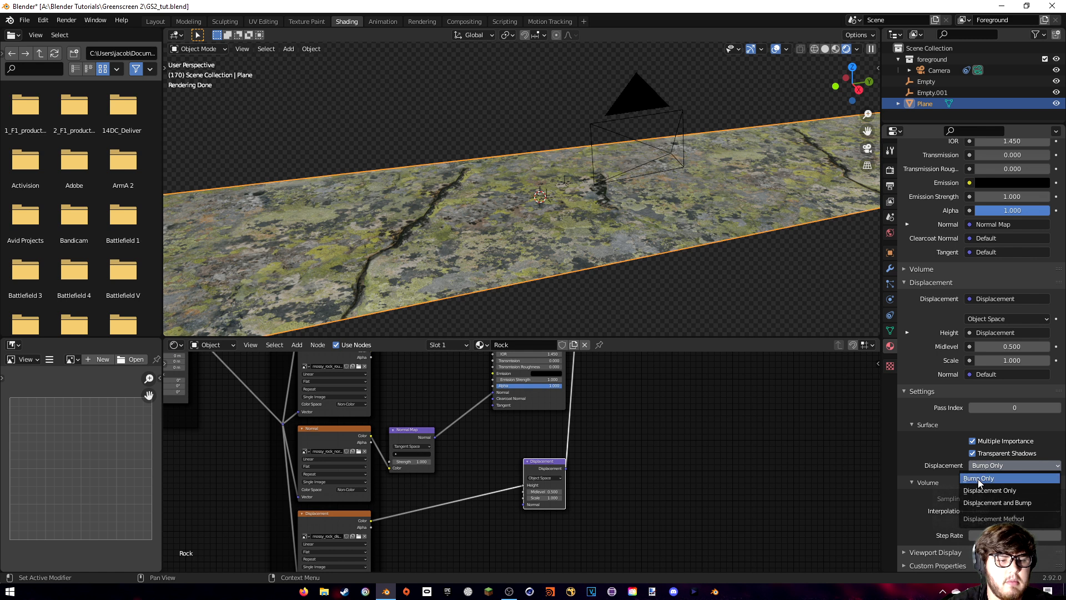
pyautogui.click(989, 490)
pyautogui.moveTo(620, 246); pyautogui.dragTo(602, 210, button='middle')
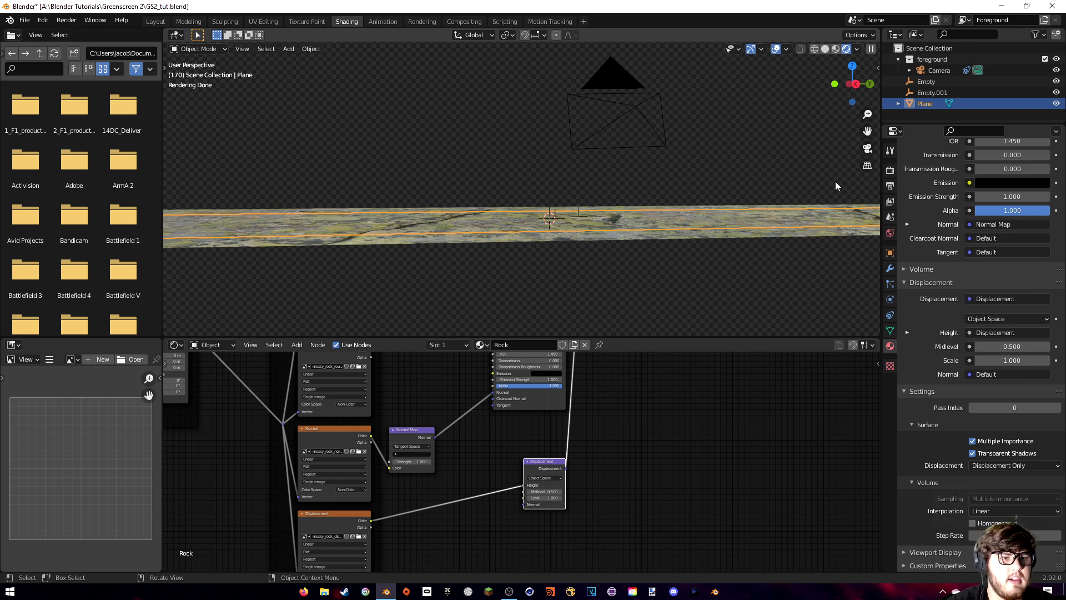
# - Add a Subdivision Surface modifier to the plane and set its type to Simple
pyautogui.click(890, 268)
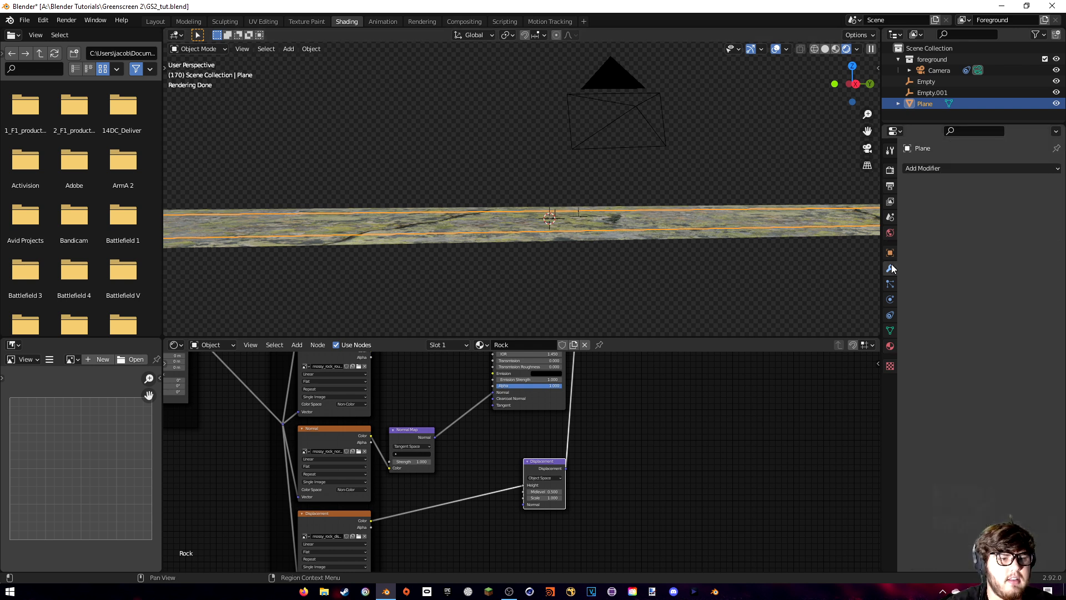
pyautogui.click(951, 168)
pyautogui.click(858, 371)
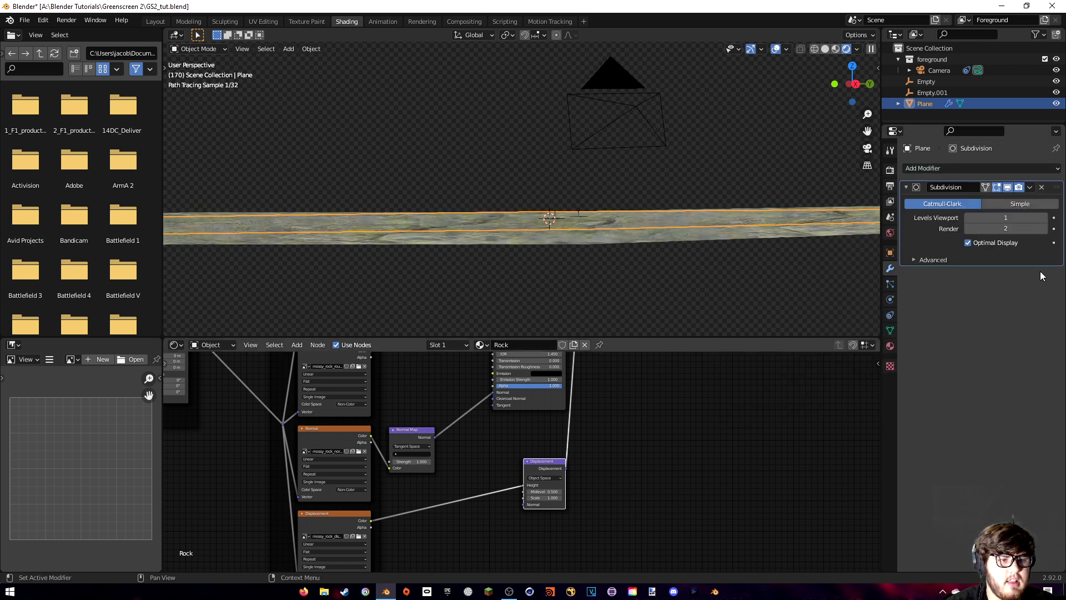
pyautogui.click(1019, 203)
pyautogui.moveTo(708, 258); pyautogui.dragTo(719, 279, button='middle')
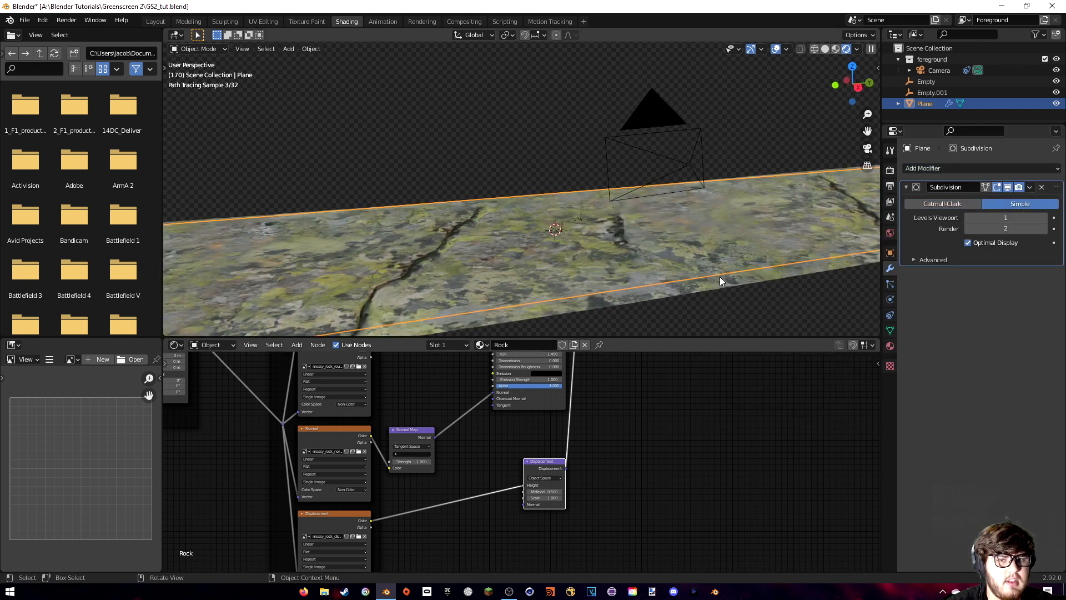
pyautogui.scroll(-5, 719, 276)
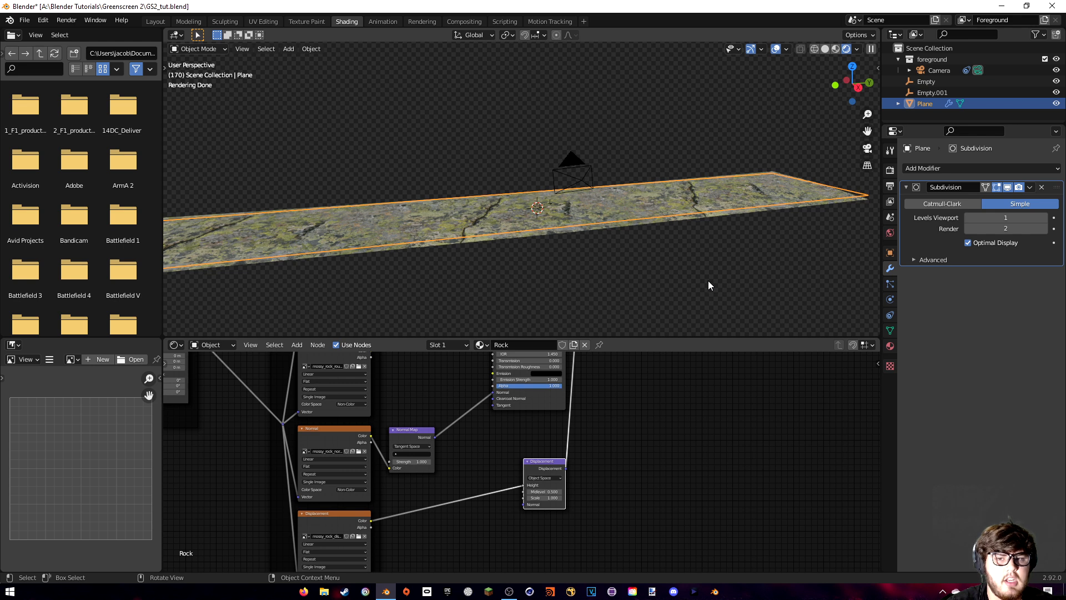
pyautogui.moveTo(708, 281); pyautogui.dragTo(701, 278, button='middle')
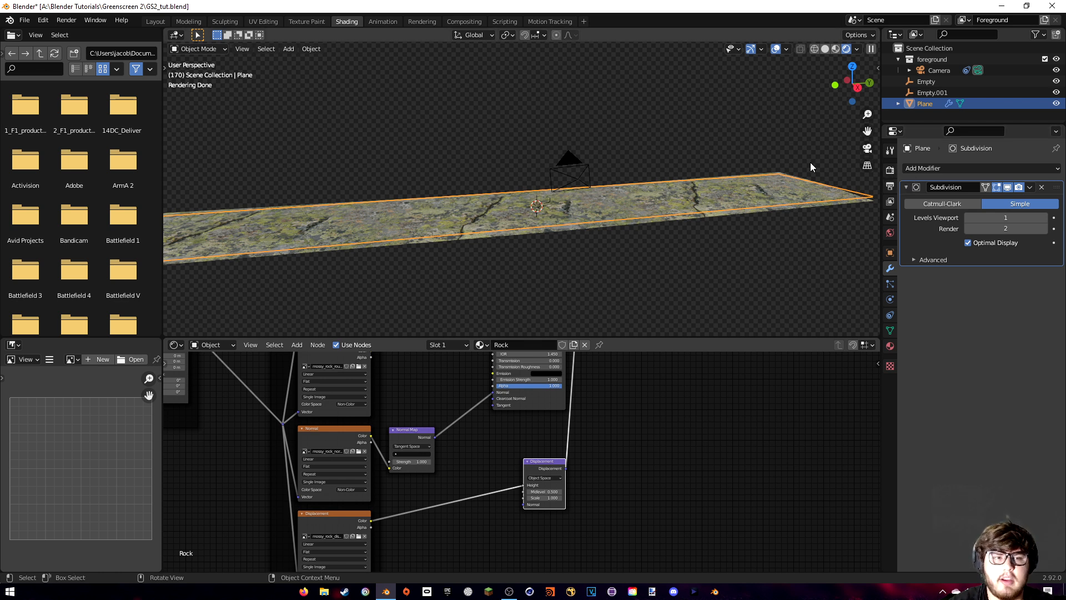
# - Set the Cycles feature set to Experimental and enable Adaptive Subdivision on the plane's Subdivision modifier
pyautogui.click(890, 170)
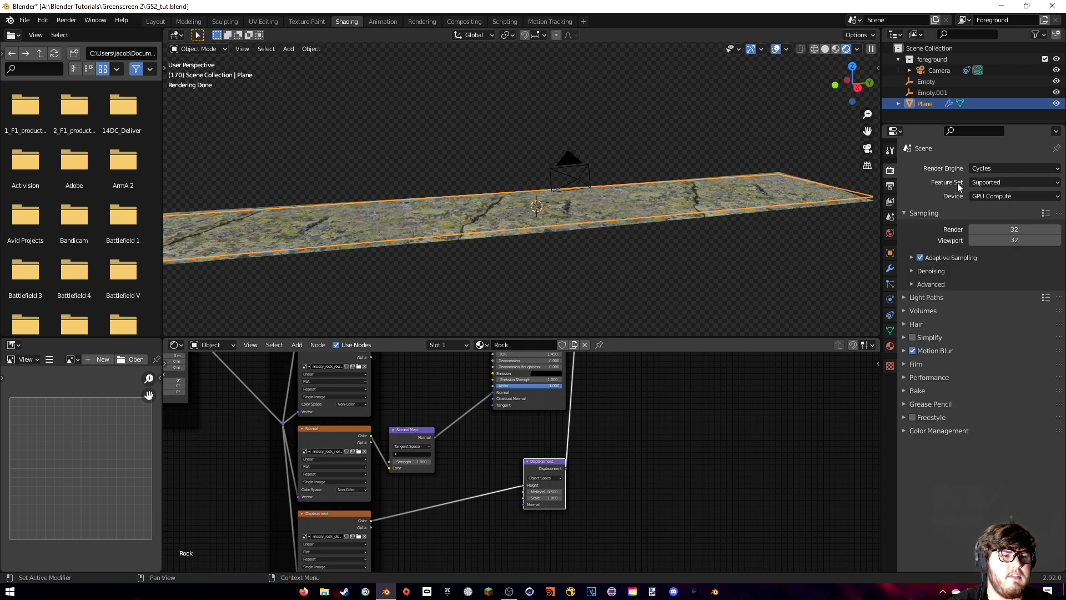
pyautogui.click(980, 183)
pyautogui.click(989, 207)
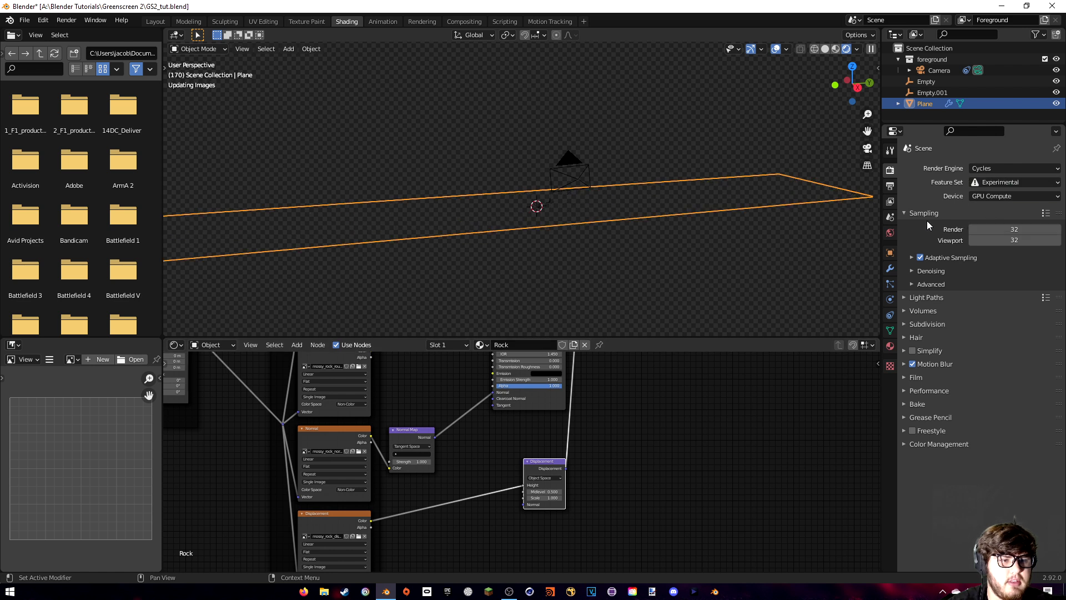
pyautogui.click(890, 268)
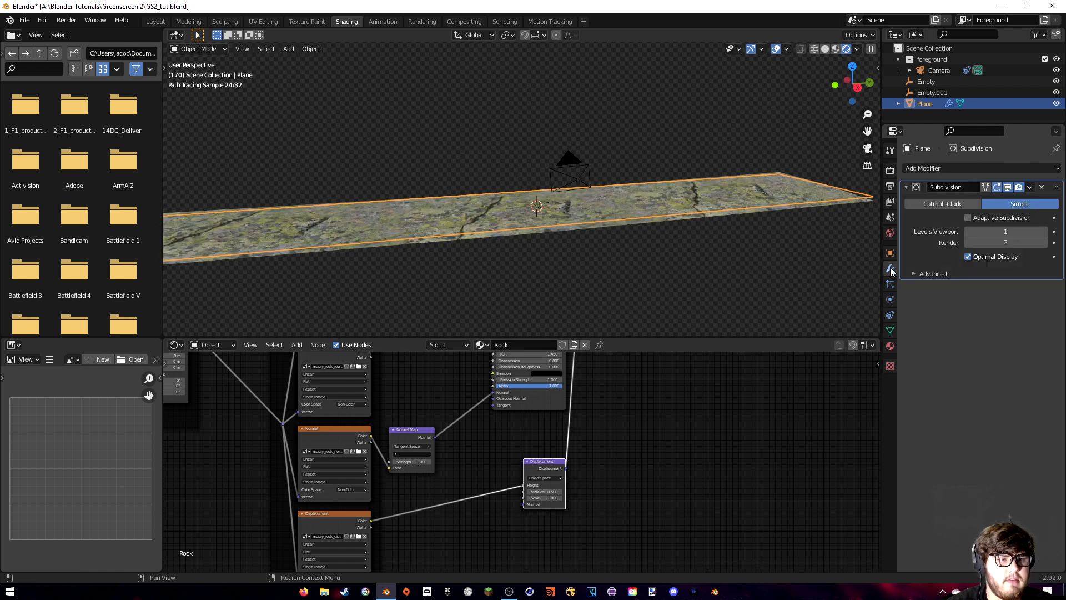
pyautogui.click(970, 217)
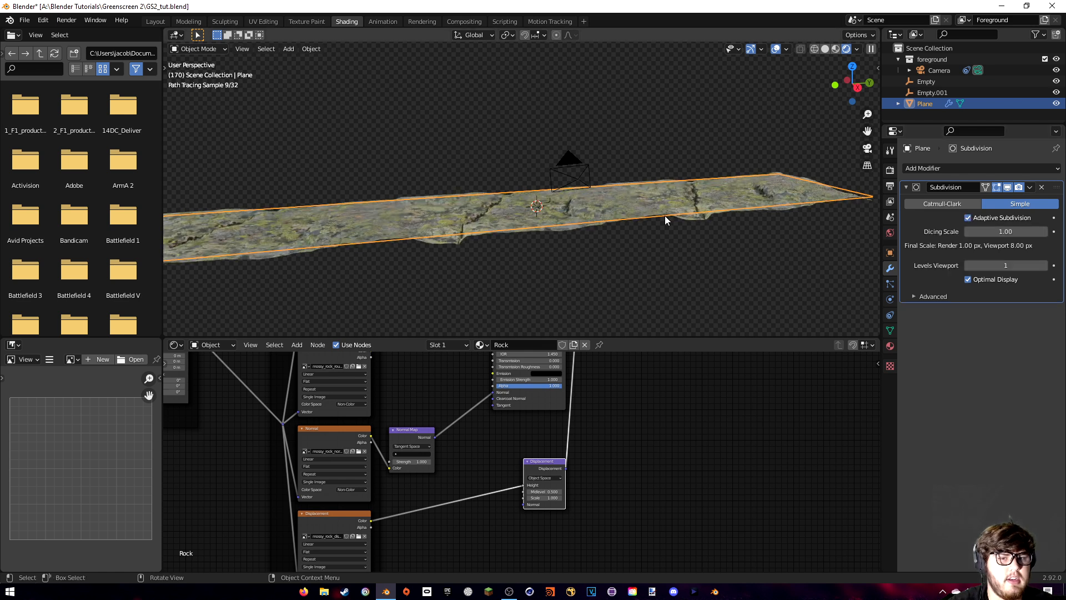
# - Inspect the displaced rock ground up close and switch the viewport to the camera view
pyautogui.scroll(4, 638, 221)
pyautogui.moveTo(638, 226)
pyautogui.mouseDown(button='middle')
pyautogui.moveTo(642, 235)
pyautogui.moveTo(601, 188)
pyautogui.mouseUp(button='middle')
pyautogui.press('KP_0')
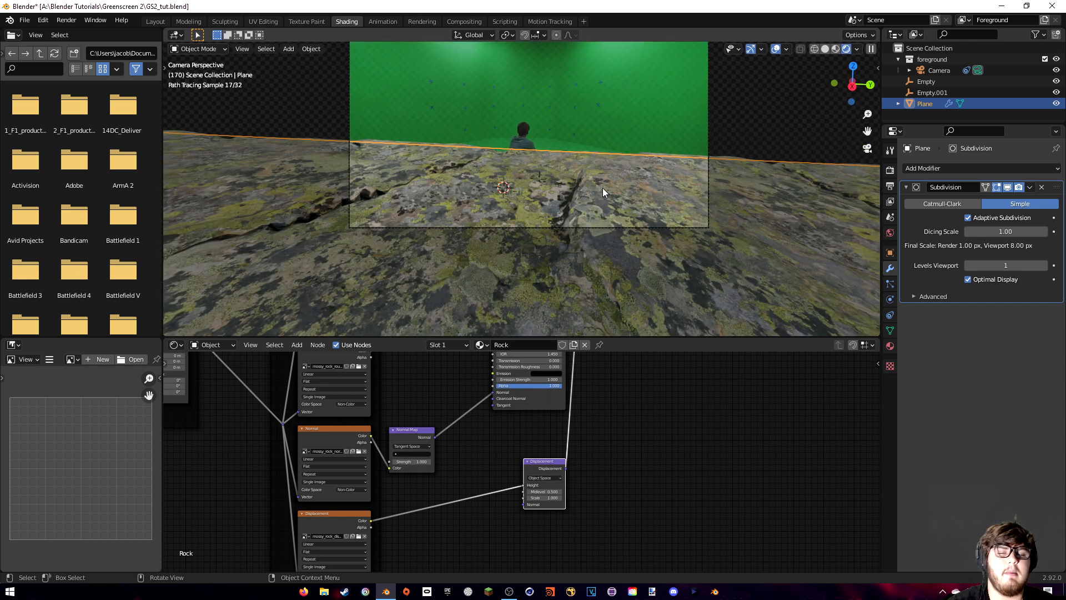
# - Display the render of frame 170, examine the displaced rock surface up close, and close the render window
pyautogui.click(66, 20)
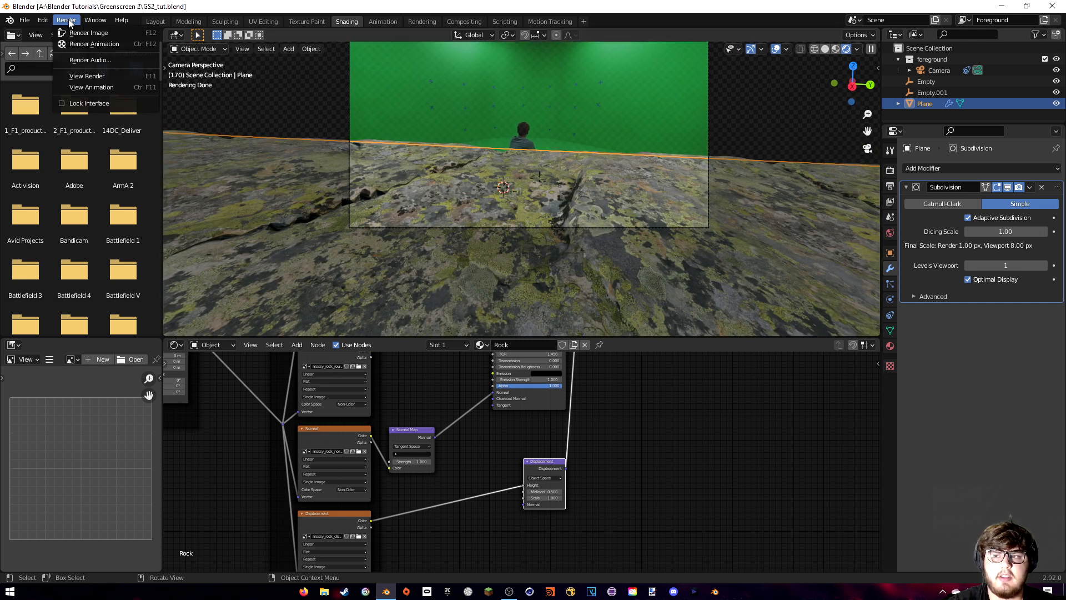
pyautogui.click(86, 76)
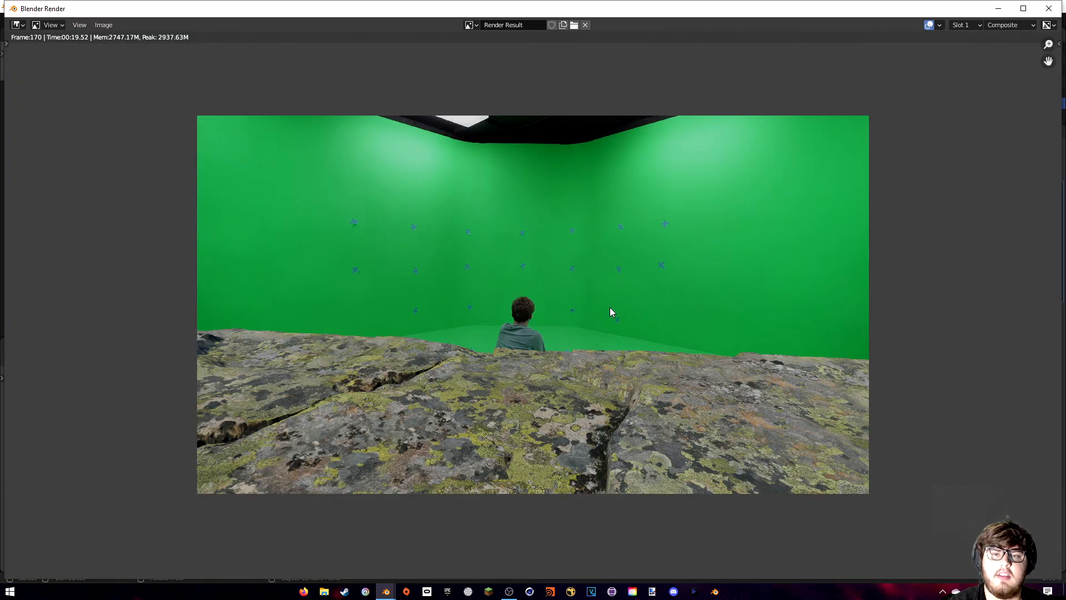
pyautogui.scroll(4, 554, 414)
pyautogui.moveTo(542, 447); pyautogui.dragTo(739, 180, button='middle')
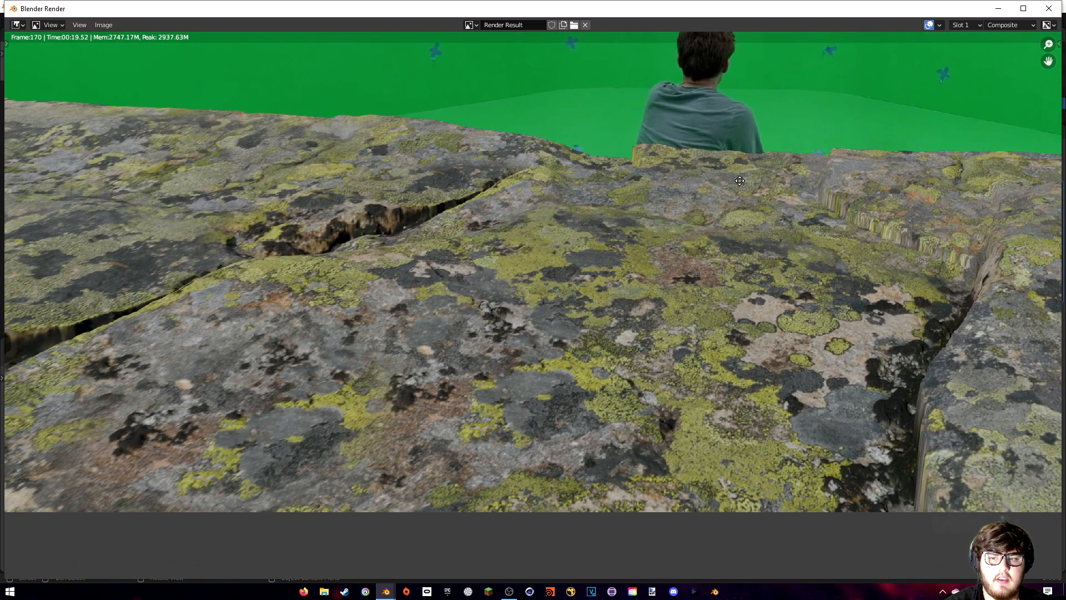
pyautogui.scroll(-3, 675, 311)
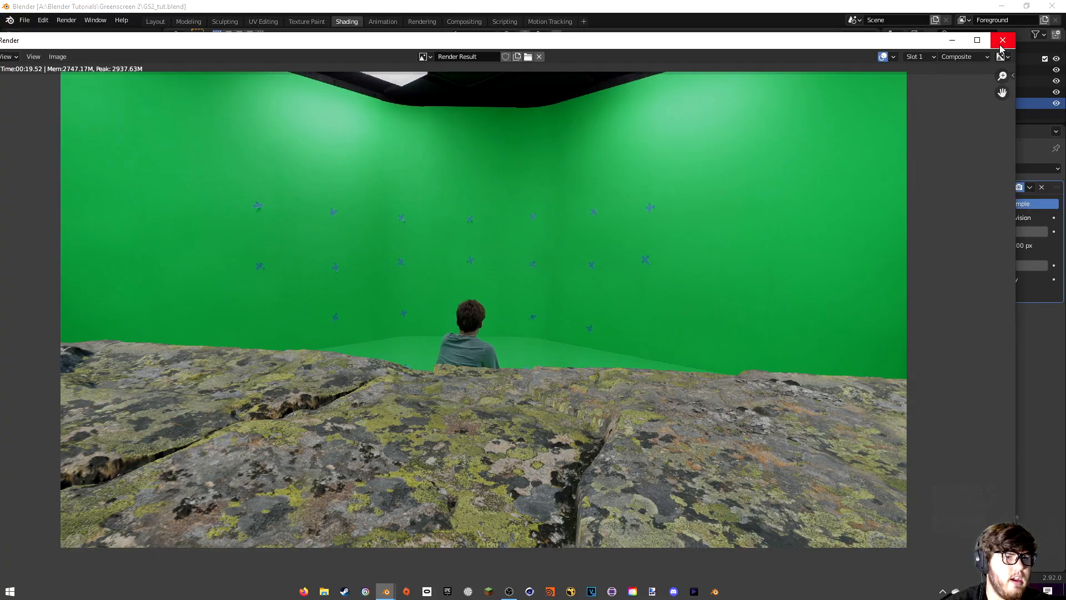
pyautogui.click(1002, 44)
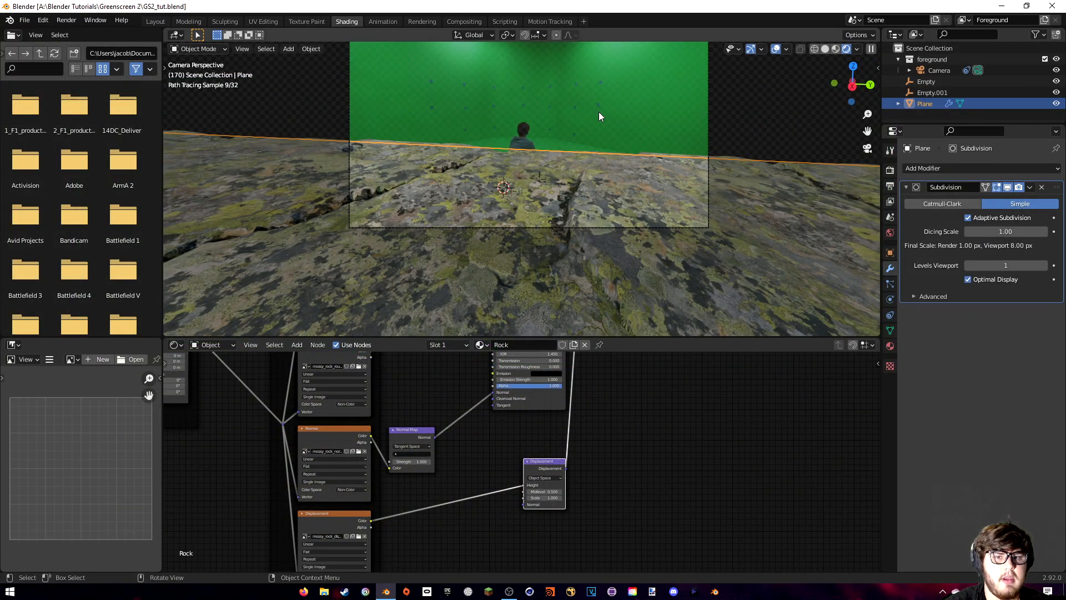
pyautogui.keyDown('shift'); pyautogui.moveTo(587, 121); pyautogui.dragTo(564, 142, button='middle'); pyautogui.keyUp('shift')
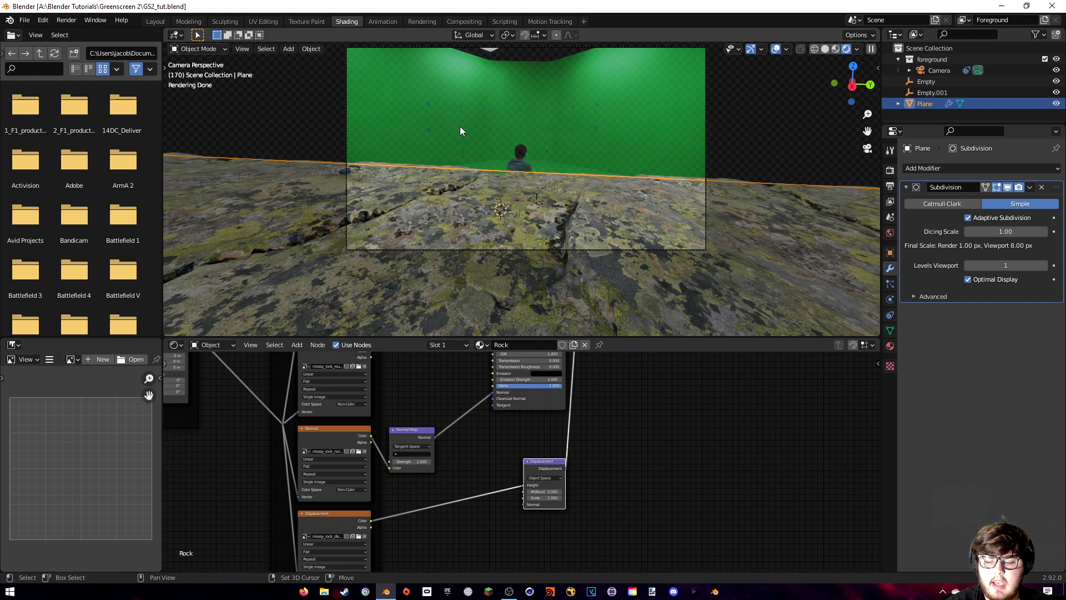
pyautogui.hotkey('shift', 'a')
pyautogui.moveTo(461, 129)
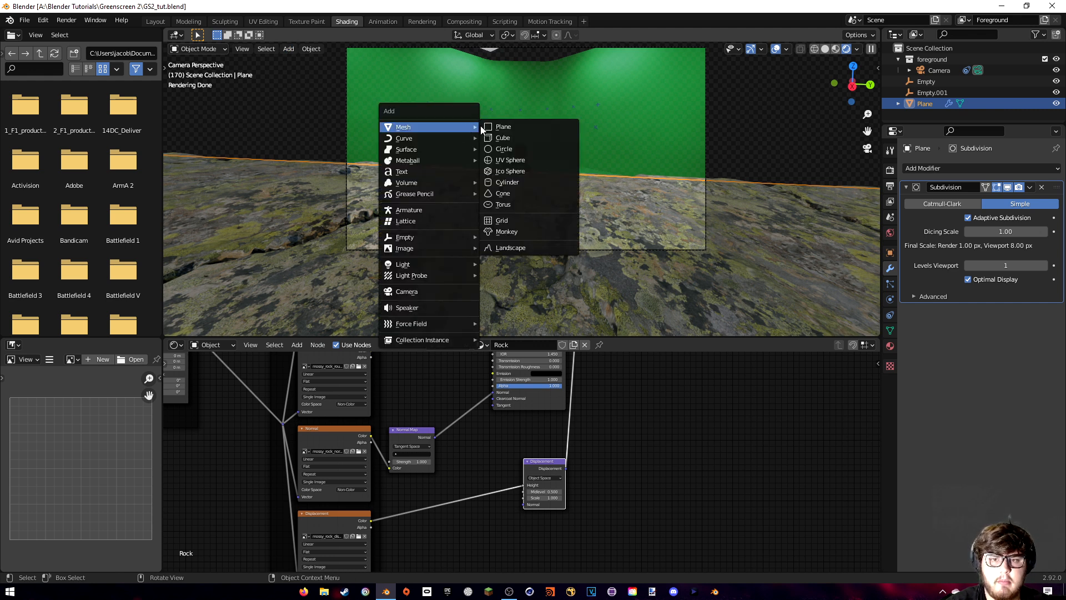
pyautogui.click(510, 249)
pyautogui.hotkey('ctrl', 'z')
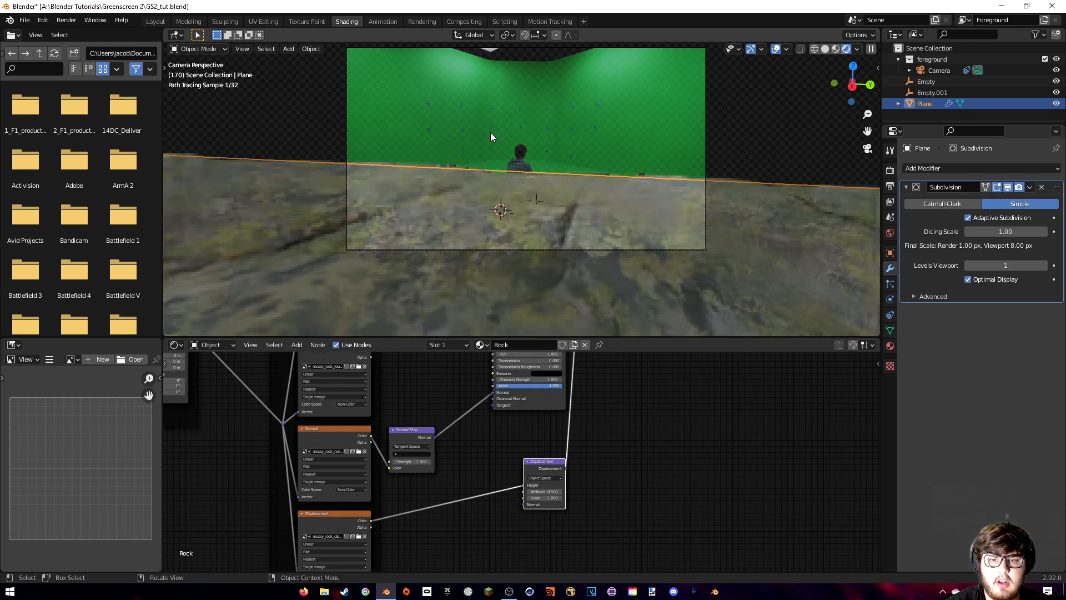
# - Search the add-ons in Preferences for "land" to check whether A.N.T.Landscape is enabled, and close Preferences
pyautogui.click(40, 20)
pyautogui.click(64, 180)
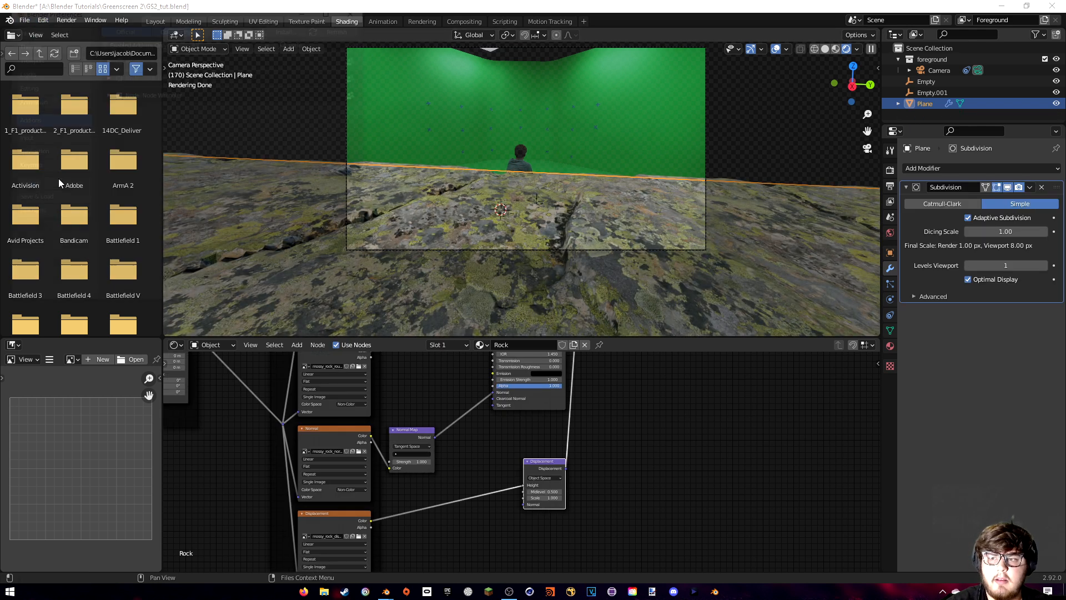
pyautogui.click(330, 41)
pyautogui.write('land')
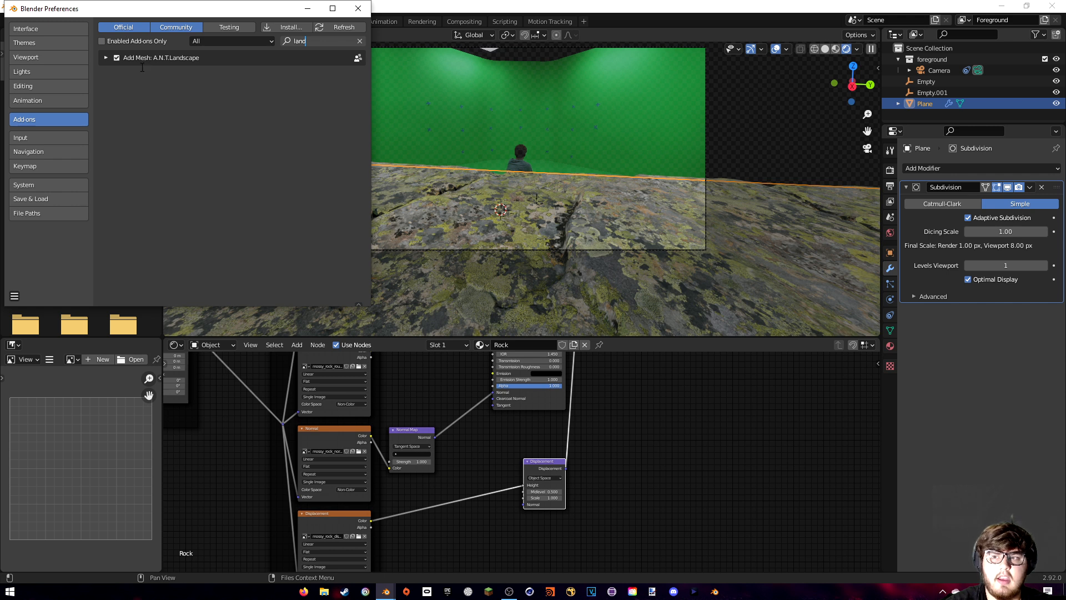
pyautogui.click(358, 8)
# - Add a Landscape mesh to the scene and expand its Another Noise Tool settings
pyautogui.hotkey('shift', 'a')
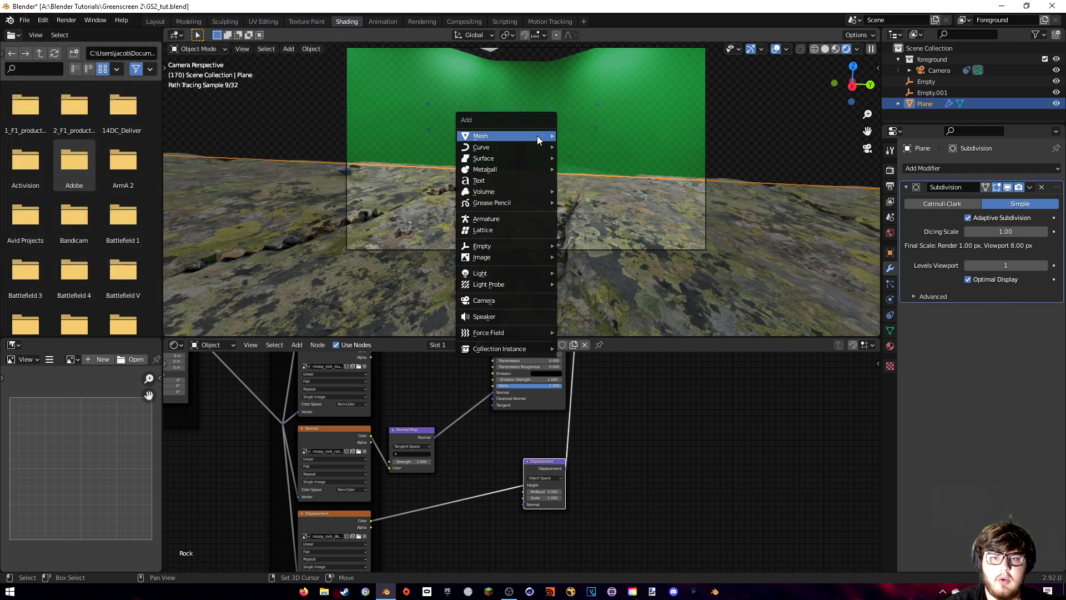
pyautogui.moveTo(538, 135)
pyautogui.click(596, 256)
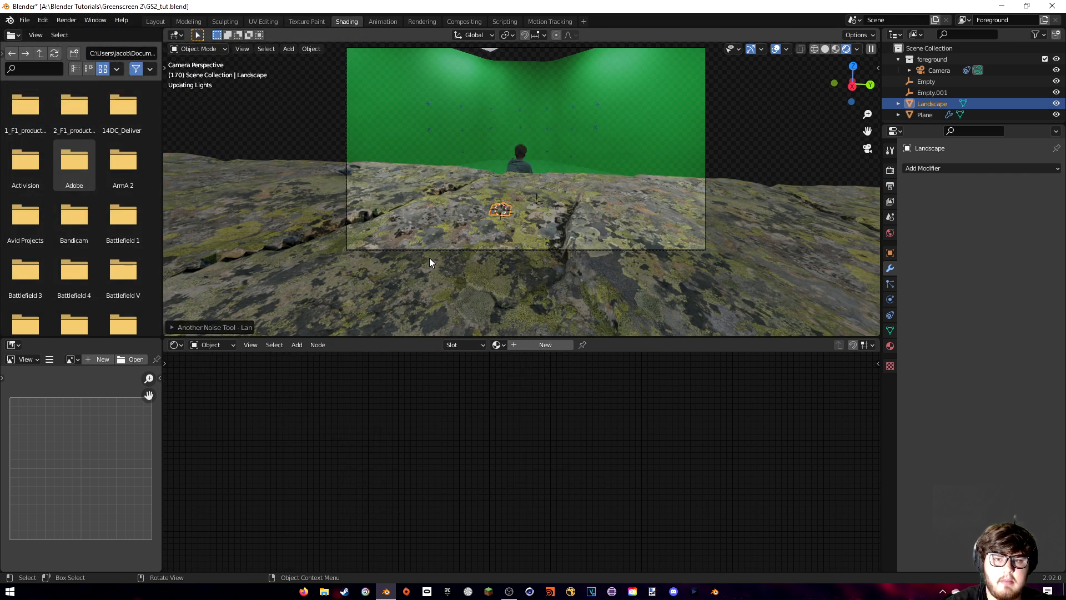
pyautogui.click(185, 328)
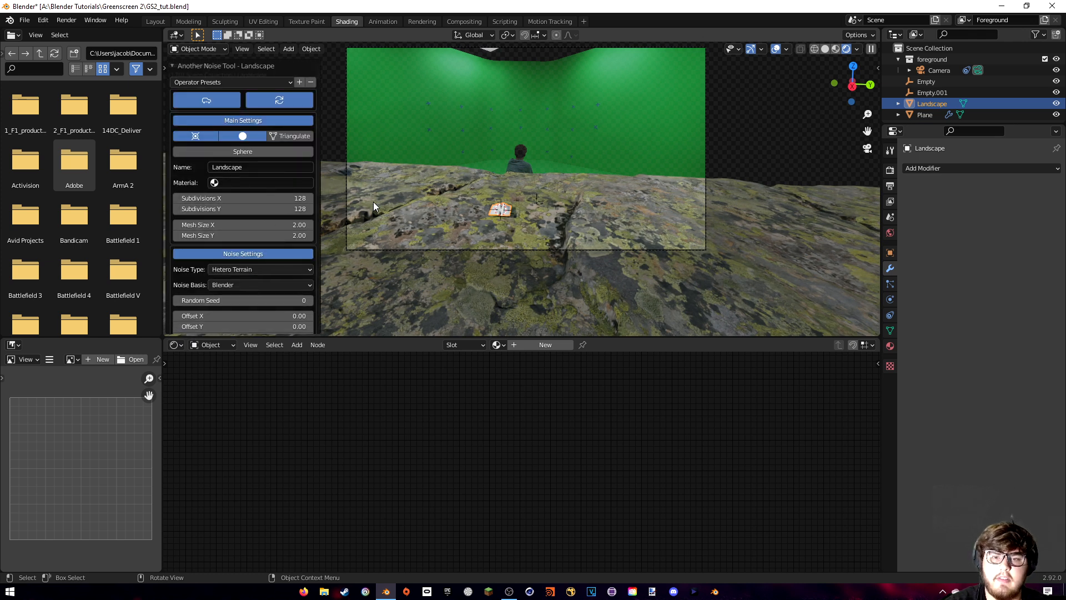
# - Select the small landscape mesh and scale it up uniformly by a factor of about 14.8
pyautogui.click(494, 208)
pyautogui.click(504, 214)
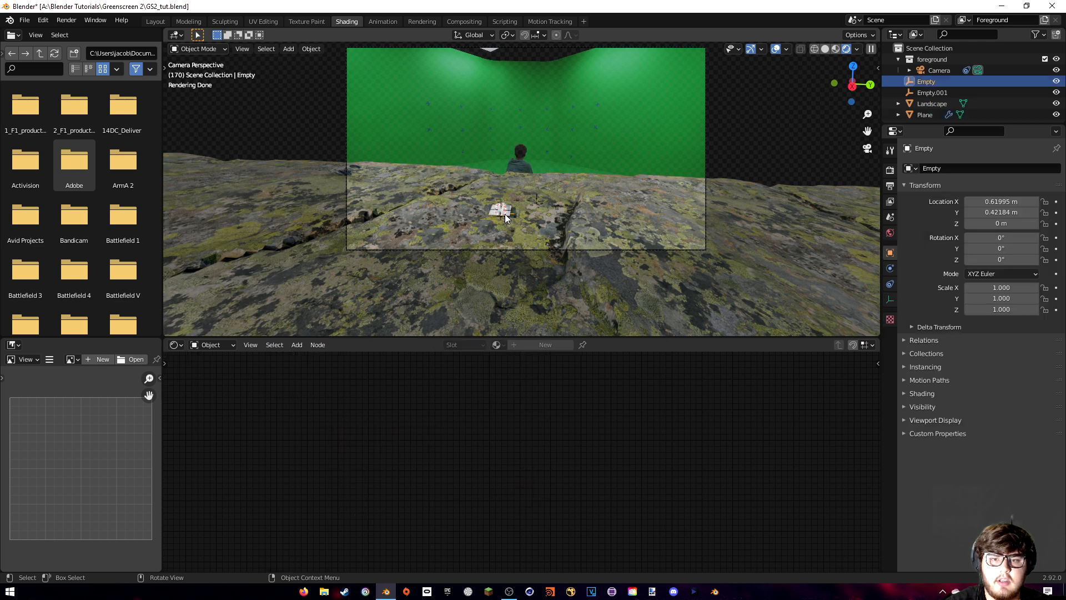
pyautogui.click(500, 209)
pyautogui.press('s')
pyautogui.click(458, 212)
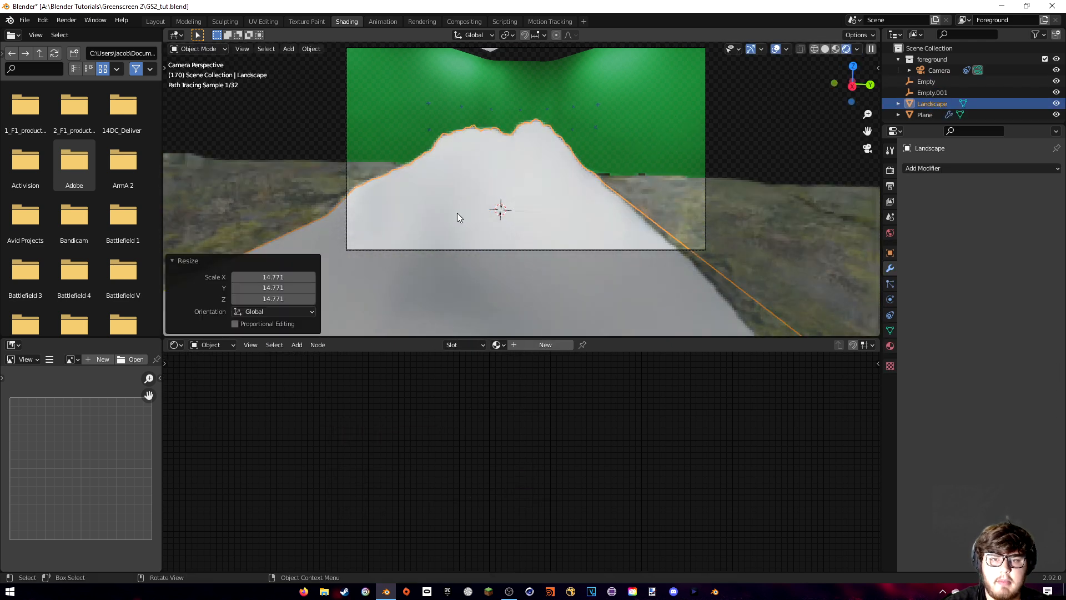
# - Switch to solid shading outside the camera view and scale the landscape up by another factor of about 34.5
pyautogui.scroll(-1, 595, 129)
pyautogui.moveTo(595, 126); pyautogui.dragTo(548, 140, button='middle')
pyautogui.scroll(-12, 548, 142)
pyautogui.press('z')
pyautogui.click(619, 169)
pyautogui.press('s')
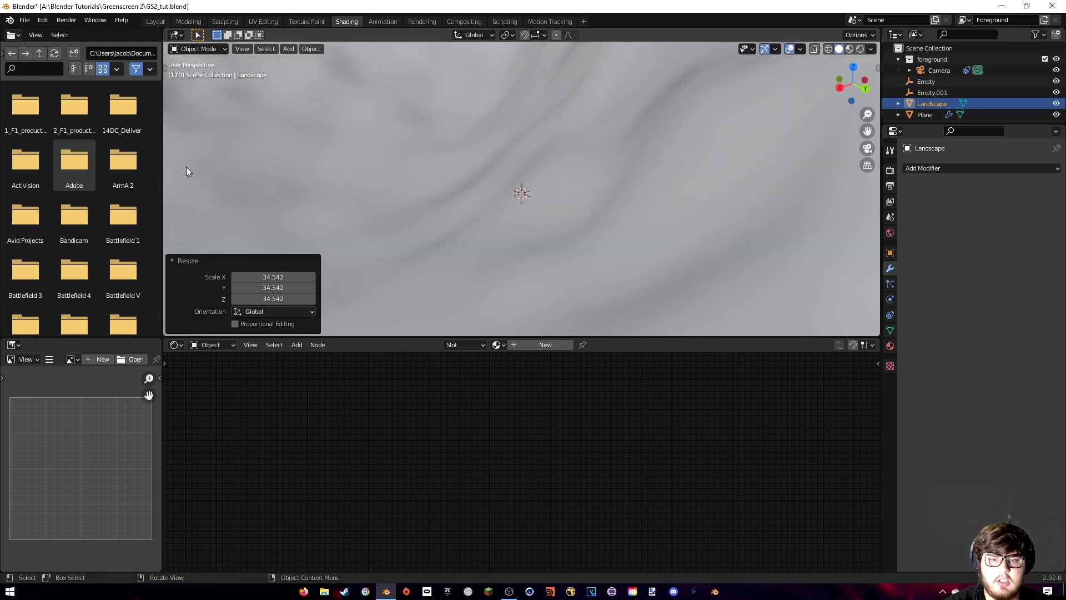
pyautogui.click(474, 134)
pyautogui.scroll(4, 476, 160)
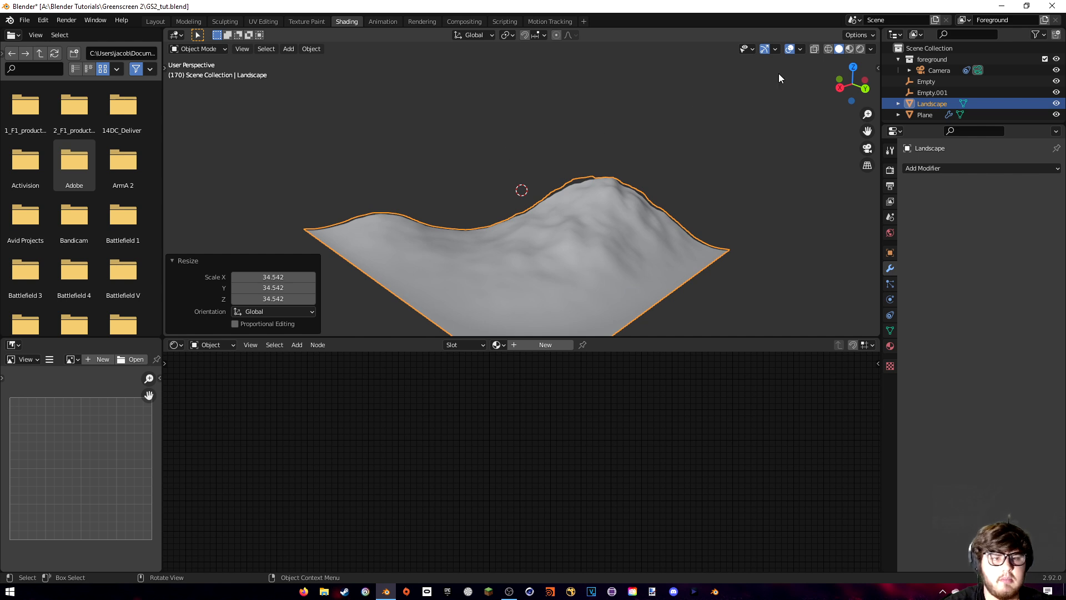
# - Set the viewport's clip end distance to 100000 m
pyautogui.press('n')
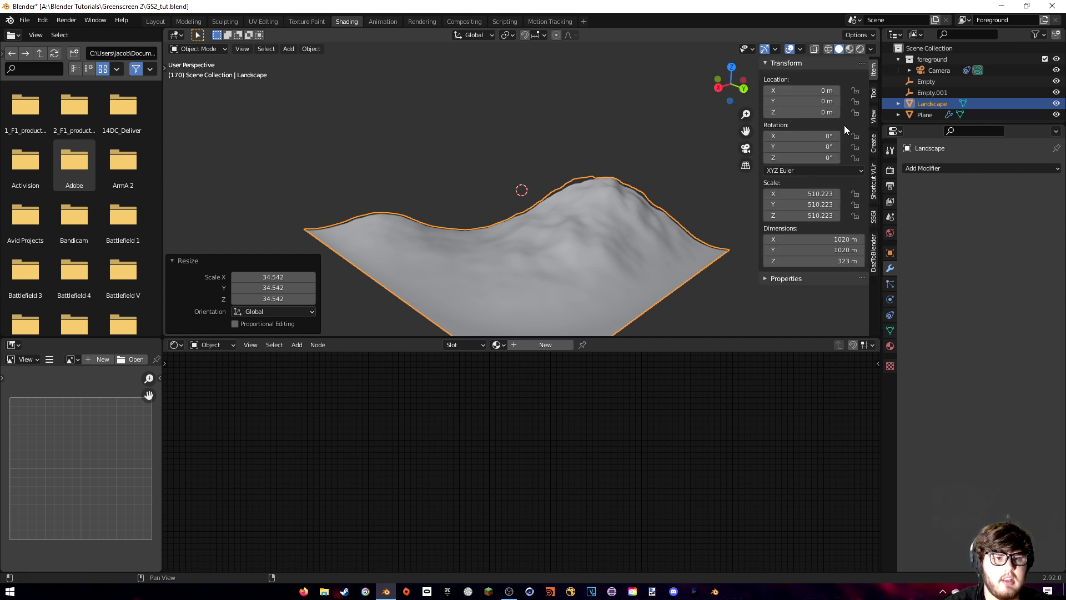
pyautogui.click(873, 117)
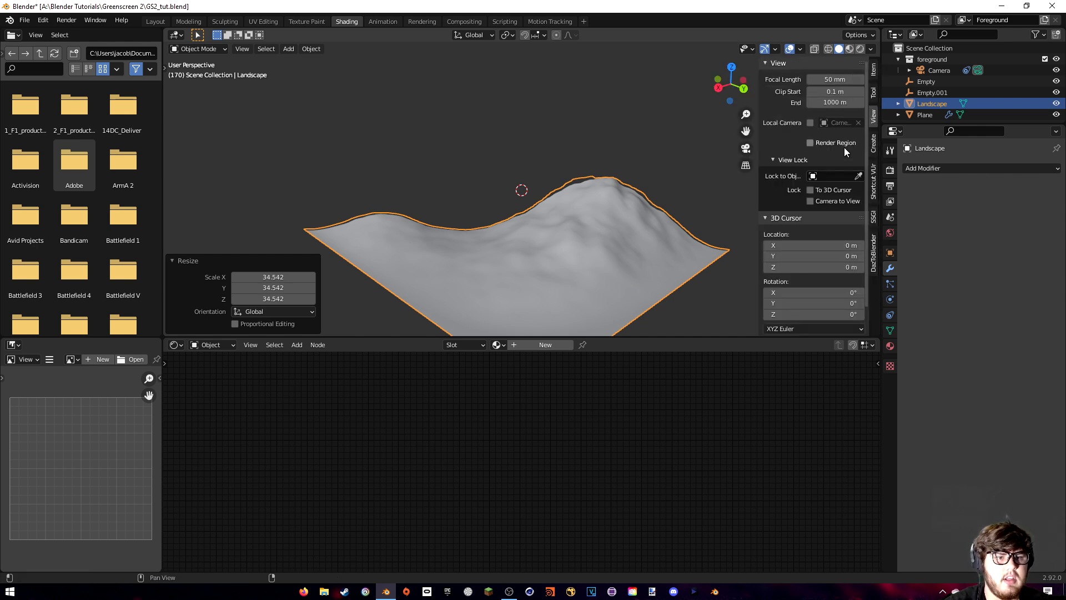
pyautogui.doubleClick(851, 102)
pyautogui.press('BackSpace')
pyautogui.press('BackSpace')
pyautogui.press('BackSpace')
pyautogui.press('Return')
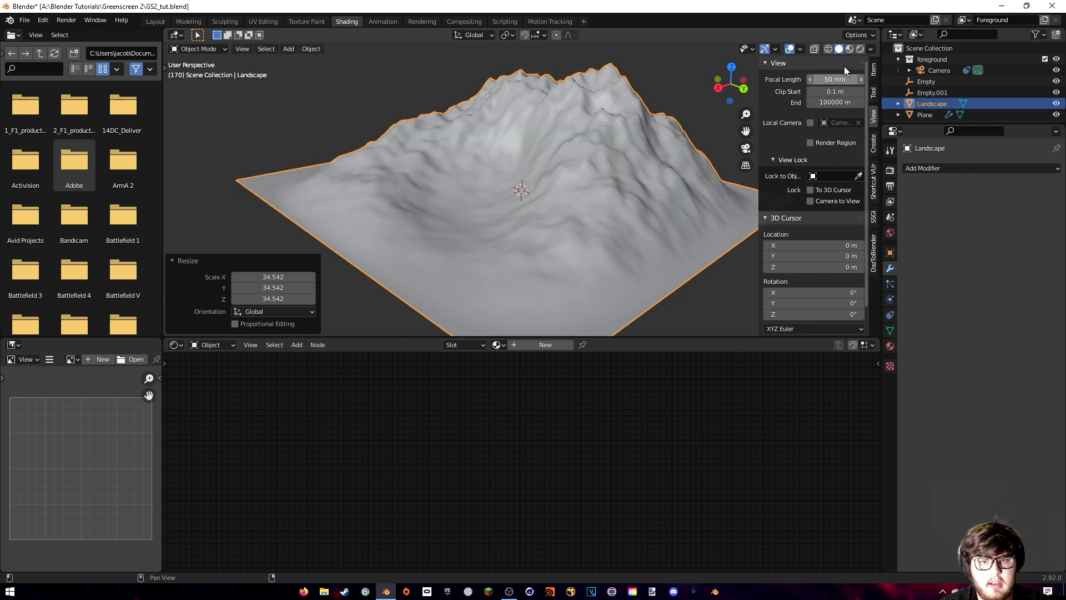
# - Set the clip end distance of the camera to 1000000 m
pyautogui.click(940, 70)
pyautogui.click(890, 299)
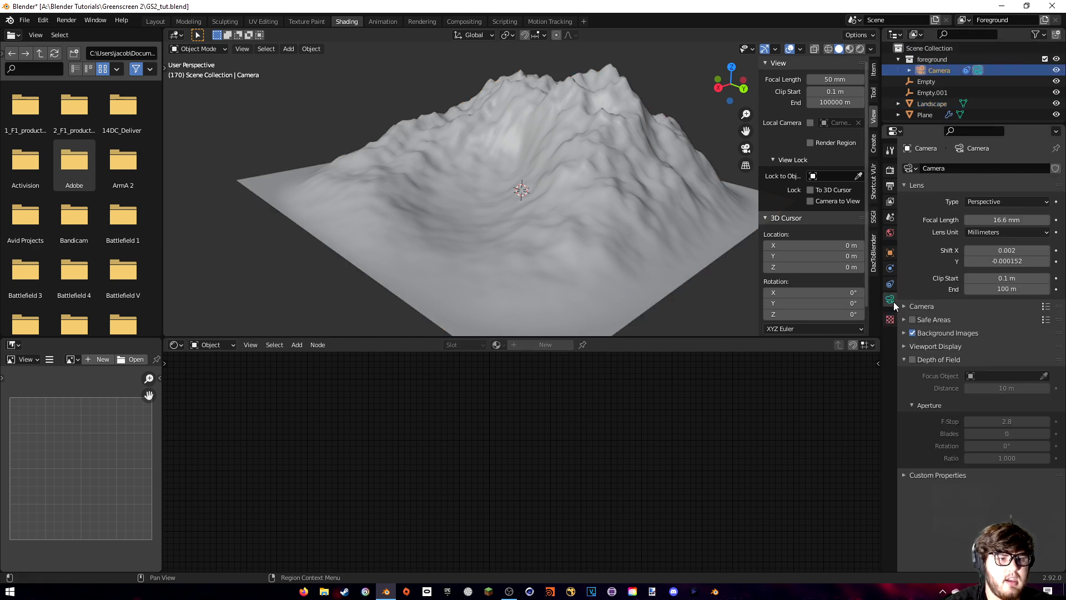
pyautogui.click(1007, 289)
pyautogui.write('10')
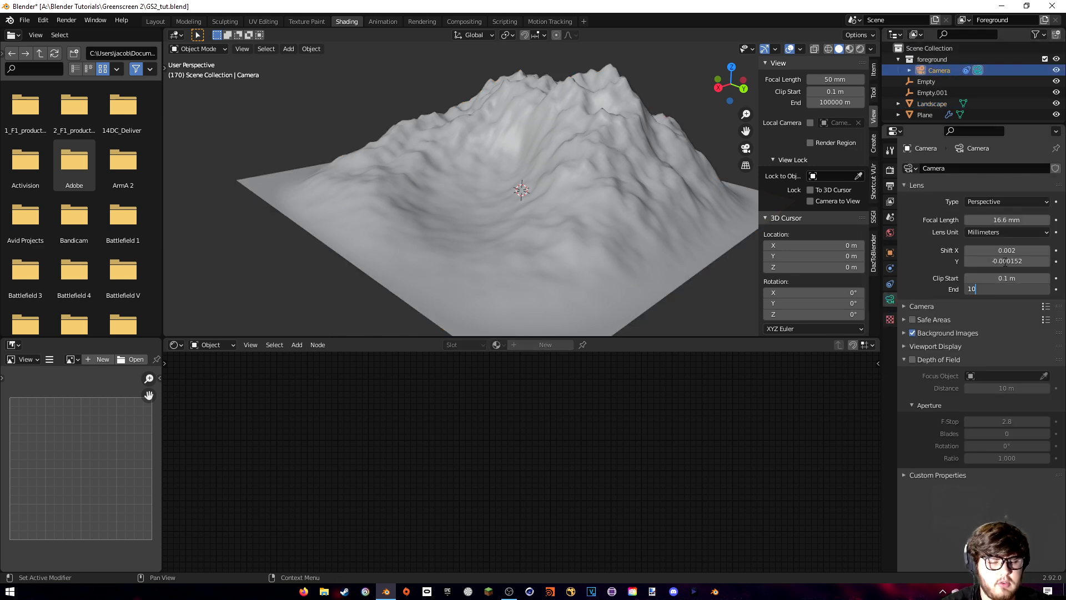
pyautogui.press('Return')
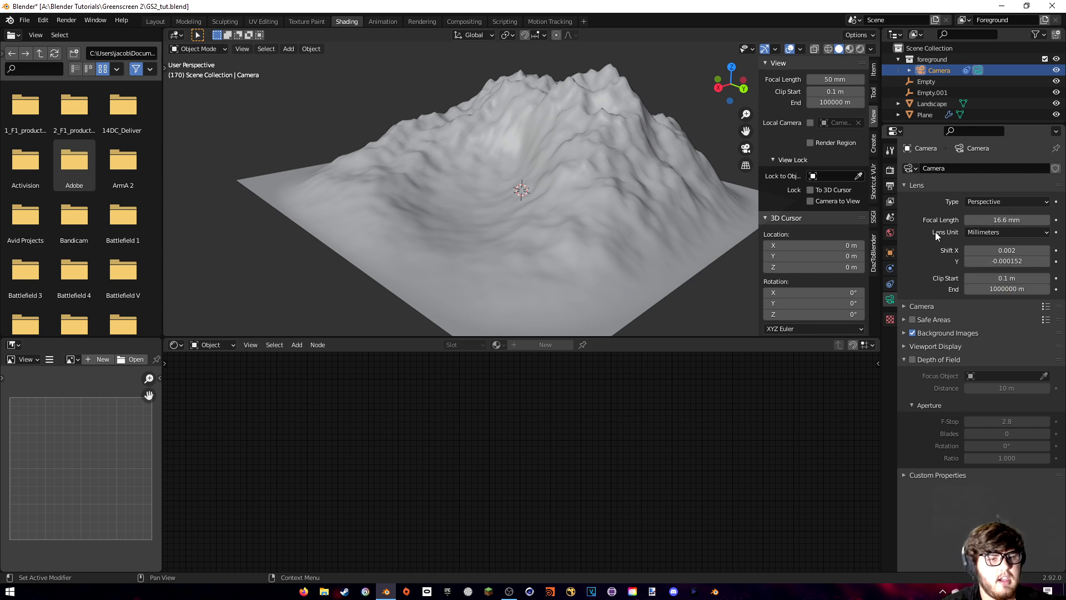
# - Move the landscape horizontally away from the origin, about -1204 m and another -223 m along X
pyautogui.click(634, 142)
pyautogui.scroll(-5, 588, 164)
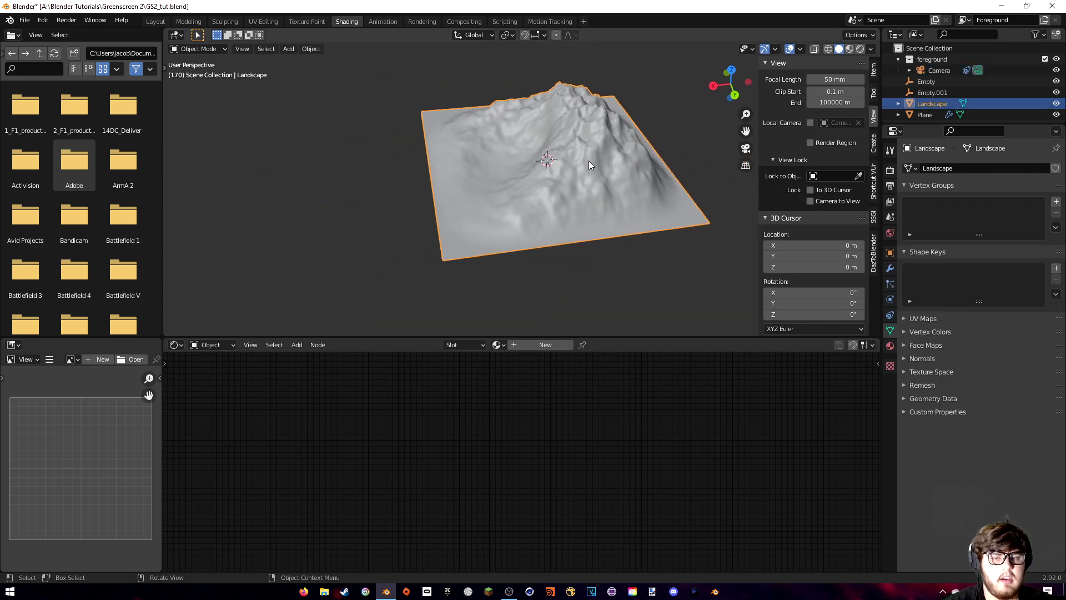
pyautogui.press('g')
pyautogui.hotkey('shift', 'z')
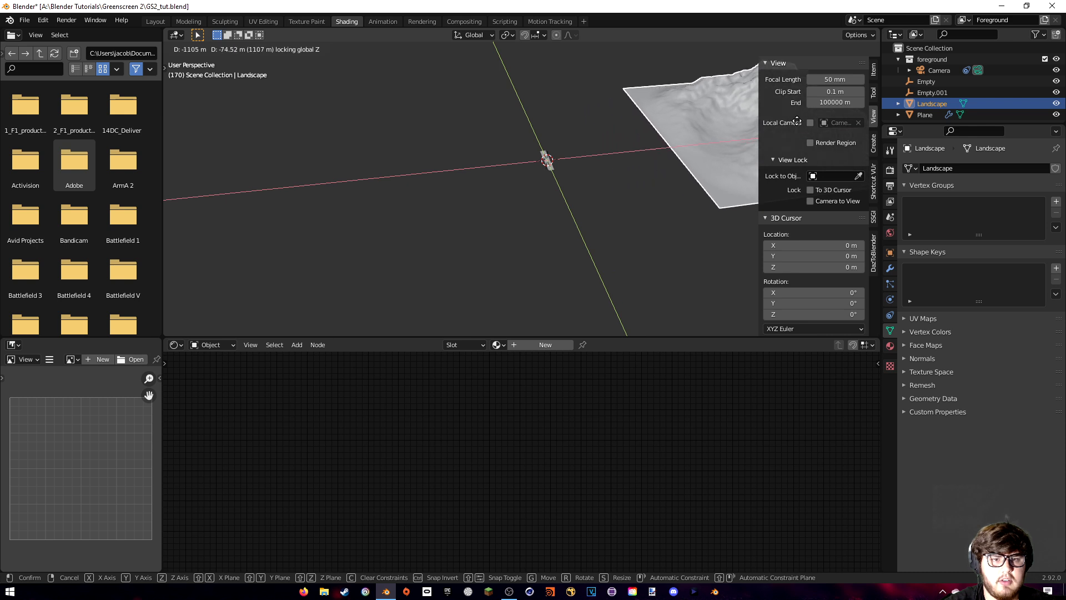
pyautogui.click(815, 120)
pyautogui.press('g')
pyautogui.hotkey('shift', 'z')
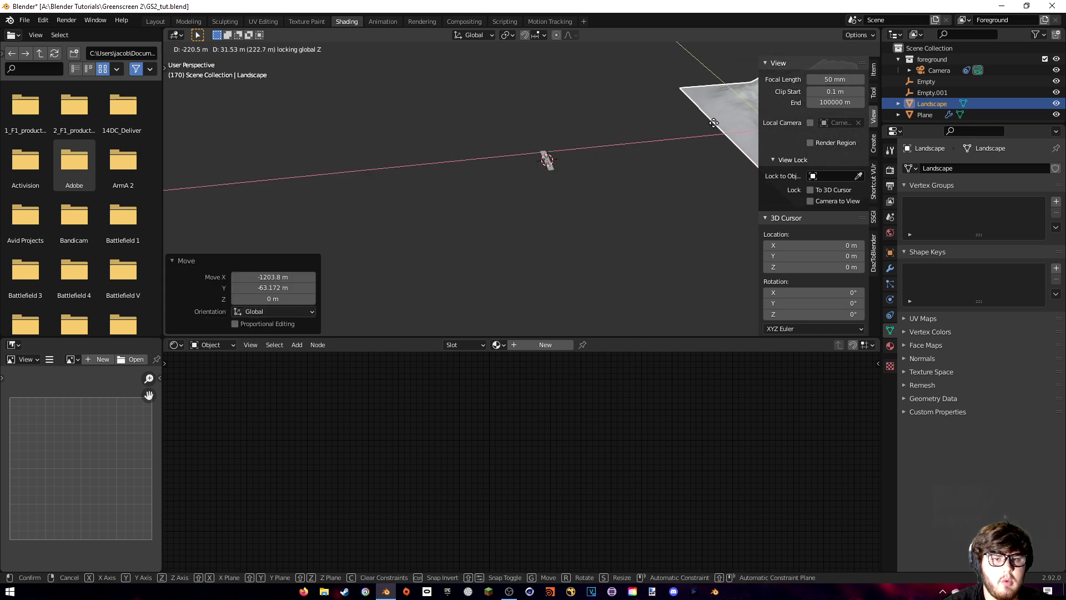
pyautogui.click(713, 117)
# - Lower the landscape by about 361 m along its local Z axis while looking through the camera
pyautogui.press('KP_0')
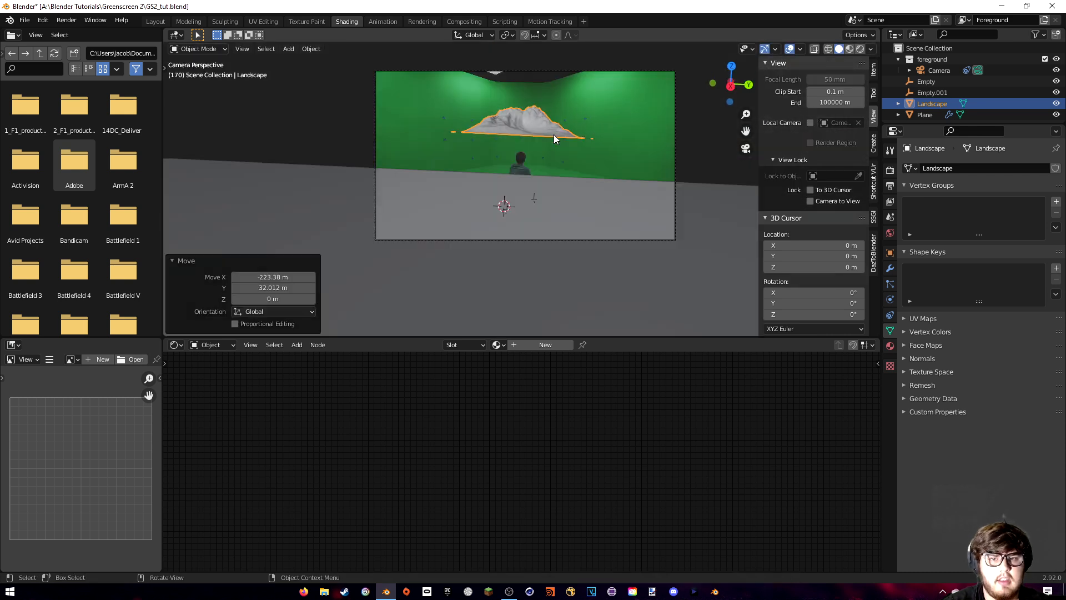
pyautogui.press('g')
pyautogui.press('z')
pyautogui.press('z')
pyautogui.click(561, 186)
# - Scale the landscape up so the mountains span the camera frame and adjust its height along Z
pyautogui.press('s')
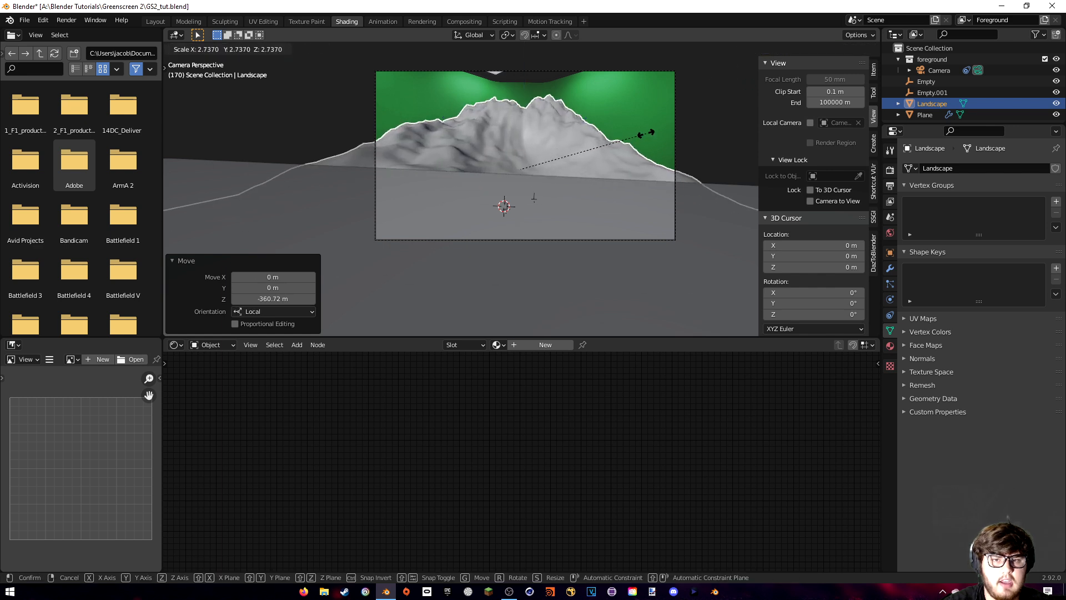
pyautogui.click(623, 135)
pyautogui.press('g')
pyautogui.press('z')
pyautogui.click(638, 111)
# - Raise the landscape by about 297 m along Z in the perspective view and return to the camera view
pyautogui.moveTo(642, 108); pyautogui.dragTo(587, 127, button='middle')
pyautogui.scroll(-7, 587, 127)
pyautogui.click(600, 119)
pyautogui.press('g')
pyautogui.hotkey('shift', 'z')
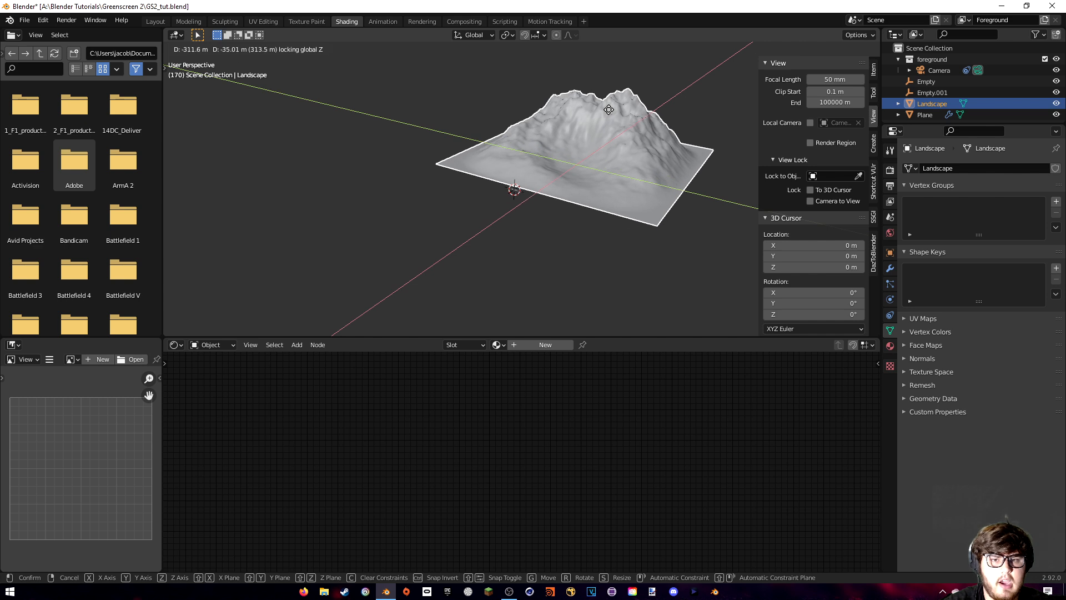
pyautogui.press('z')
pyautogui.click(575, 106)
pyautogui.press('KP_0')
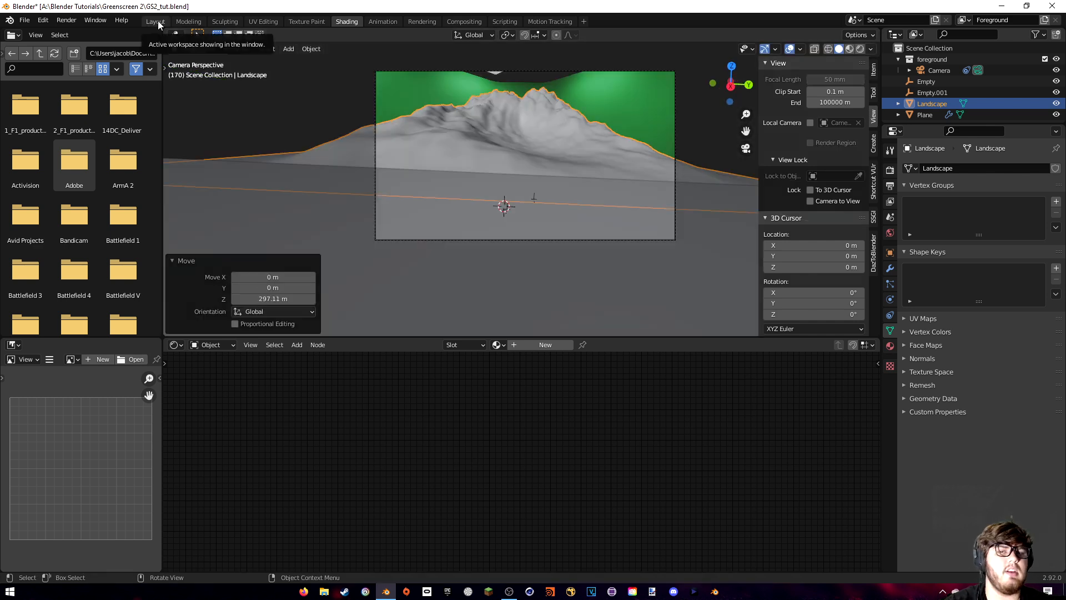
# - In the Layout workspace, go to frame 4 and scale the landscape up by a factor of about 1.23
pyautogui.click(158, 21)
pyautogui.moveTo(350, 553); pyautogui.dragTo(42, 553)
pyautogui.press('s')
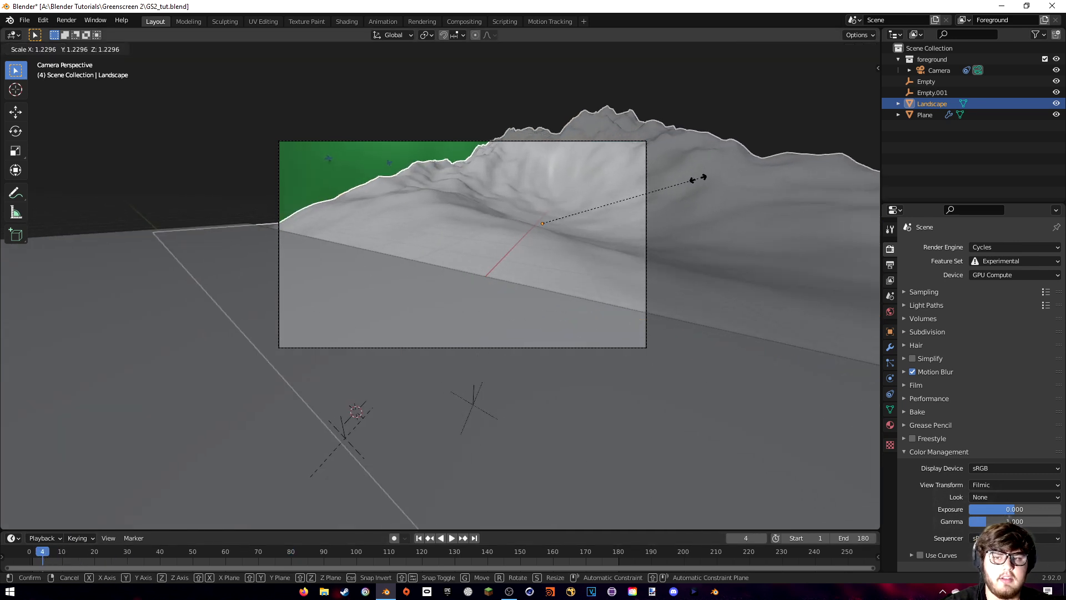
pyautogui.click(697, 179)
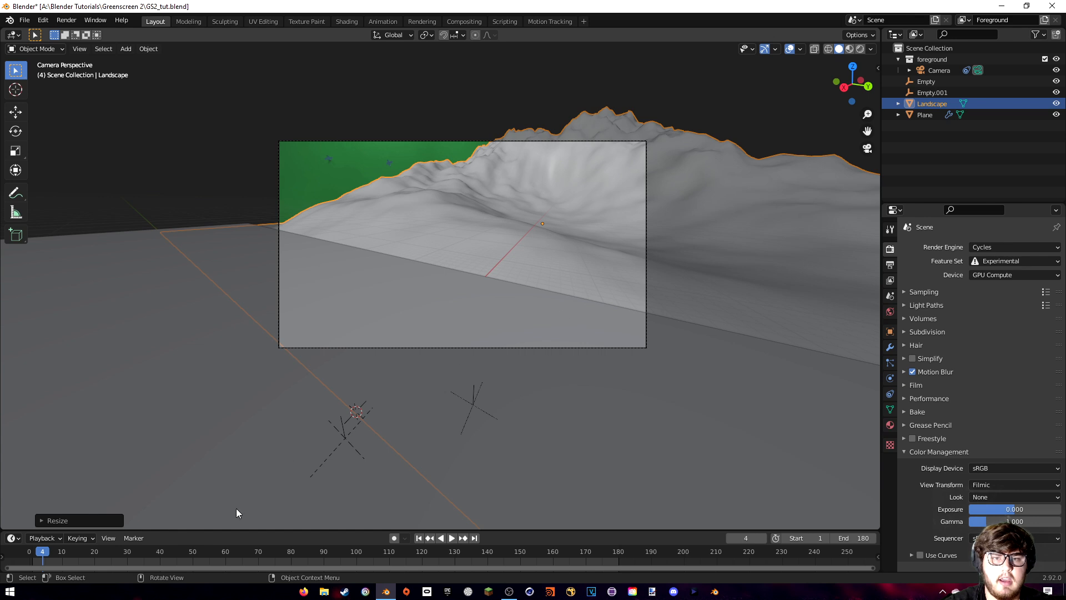
# - Play the animation to check the mountains through the shot, and lower the landscape by about 197 m along Z
pyautogui.press('space')
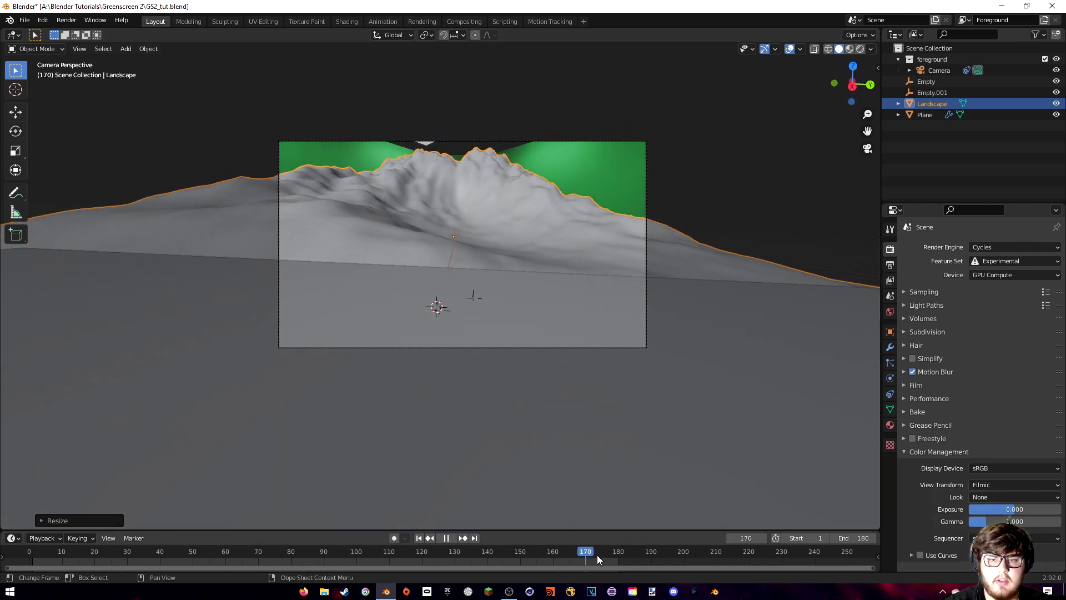
pyautogui.press('space')
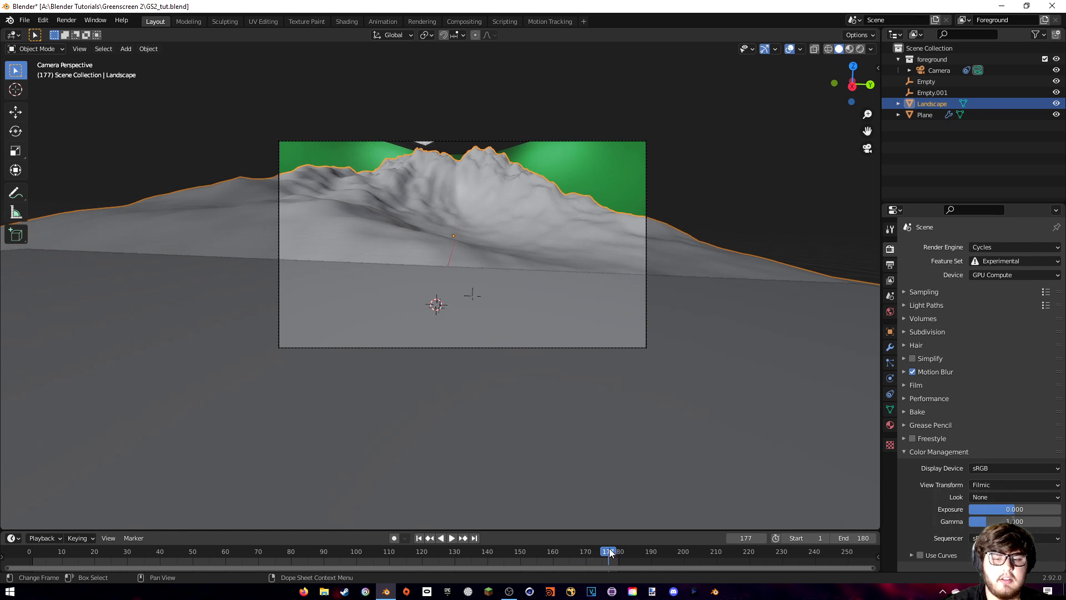
pyautogui.press('g')
pyautogui.press('z')
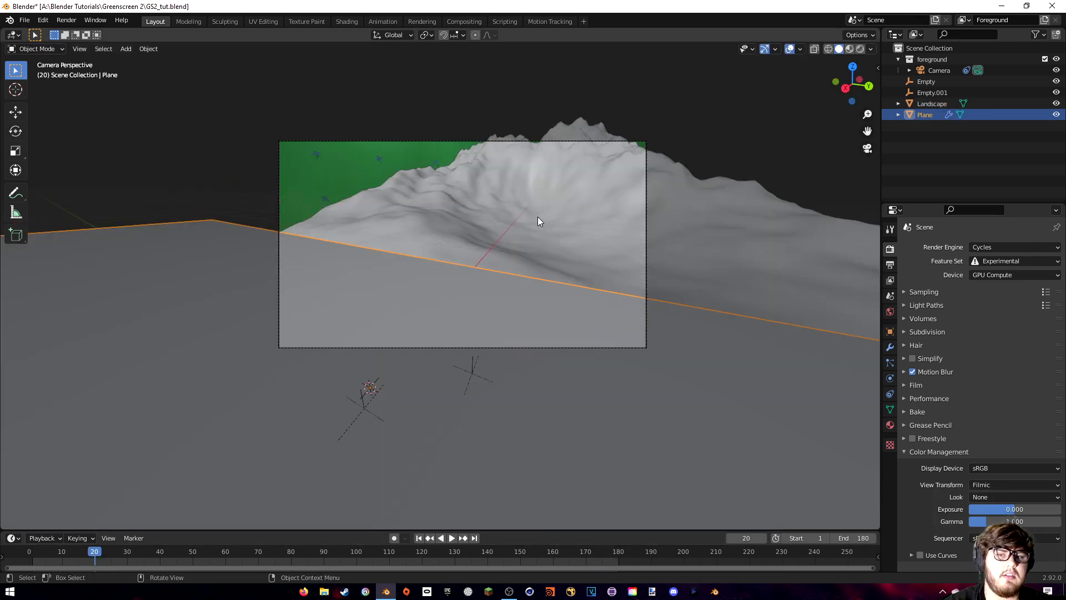
# - Preview the scene in rendered shading and give the landscape a new material named Mountain in the Shading workspace
pyautogui.press('z')
pyautogui.click(537, 154)
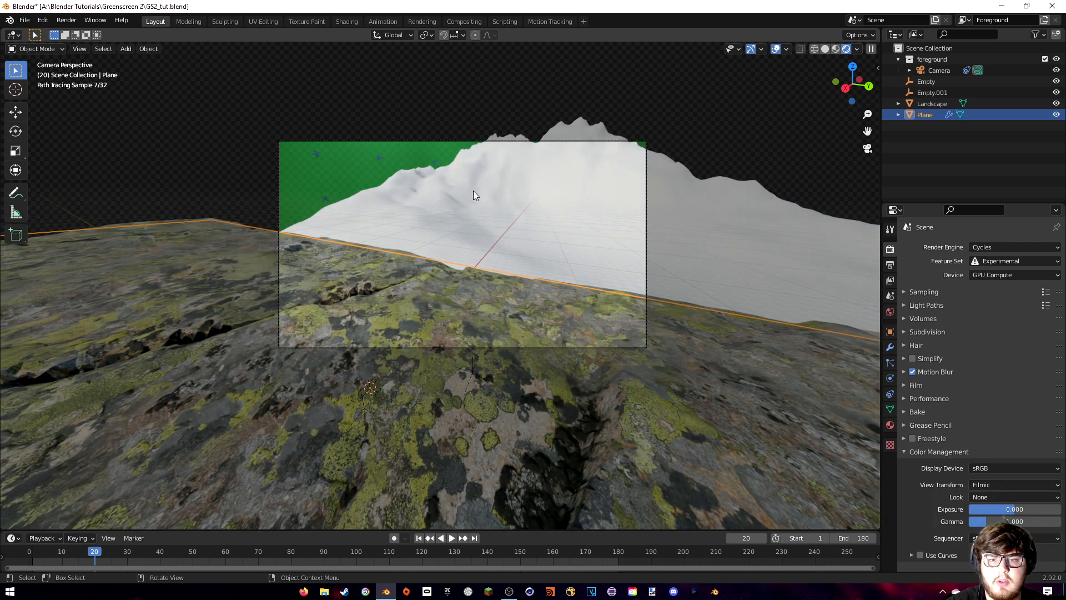
pyautogui.click(491, 180)
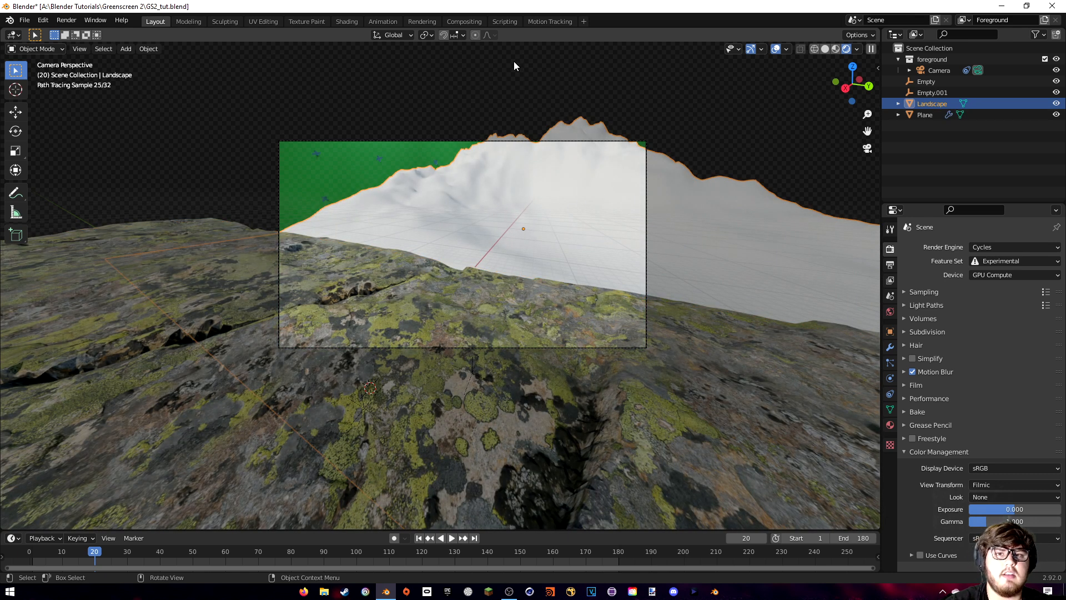
pyautogui.click(346, 21)
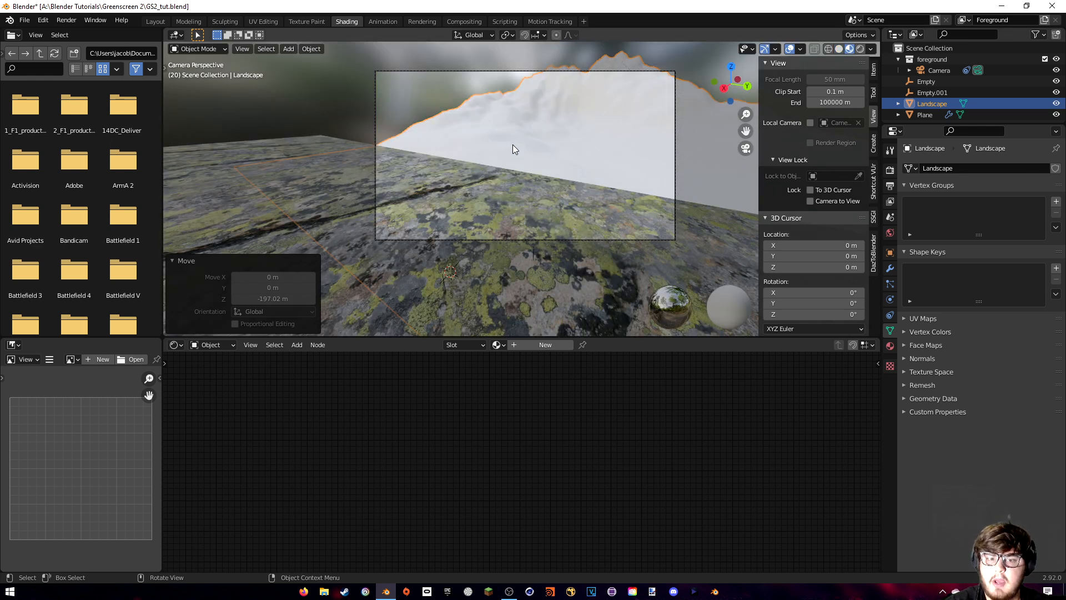
pyautogui.click(530, 344)
pyautogui.write('Mountain')
pyautogui.press('Return')
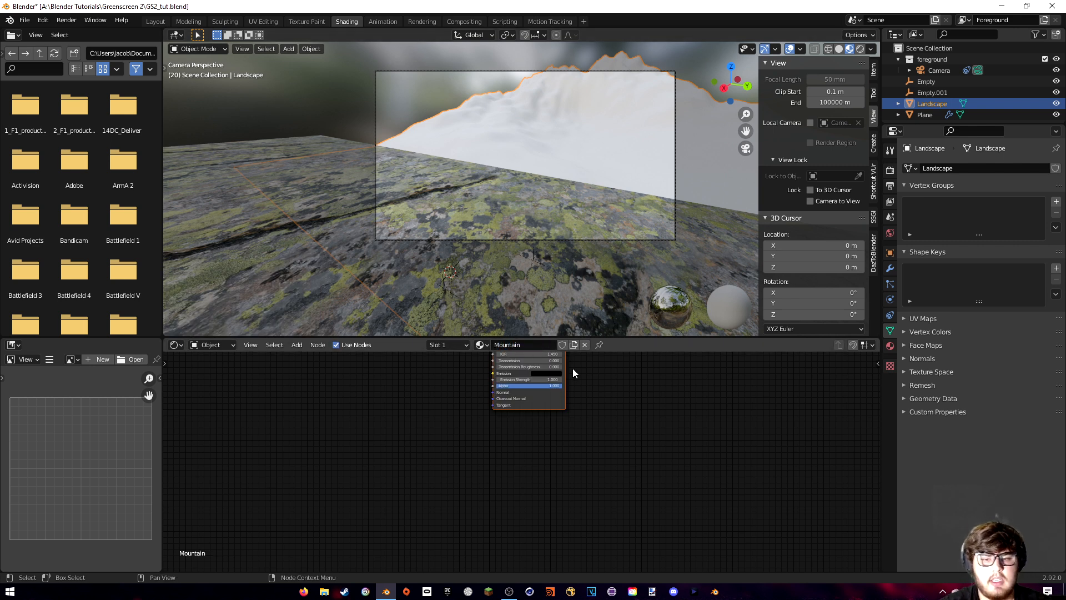
# - Move the Mountain material's Principled BSDF node farther away from the Material Output node
pyautogui.moveTo(582, 391); pyautogui.dragTo(533, 484, button='middle')
pyautogui.moveTo(543, 418); pyautogui.dragTo(548, 430, button='middle')
pyautogui.moveTo(521, 402); pyautogui.dragTo(428, 386)
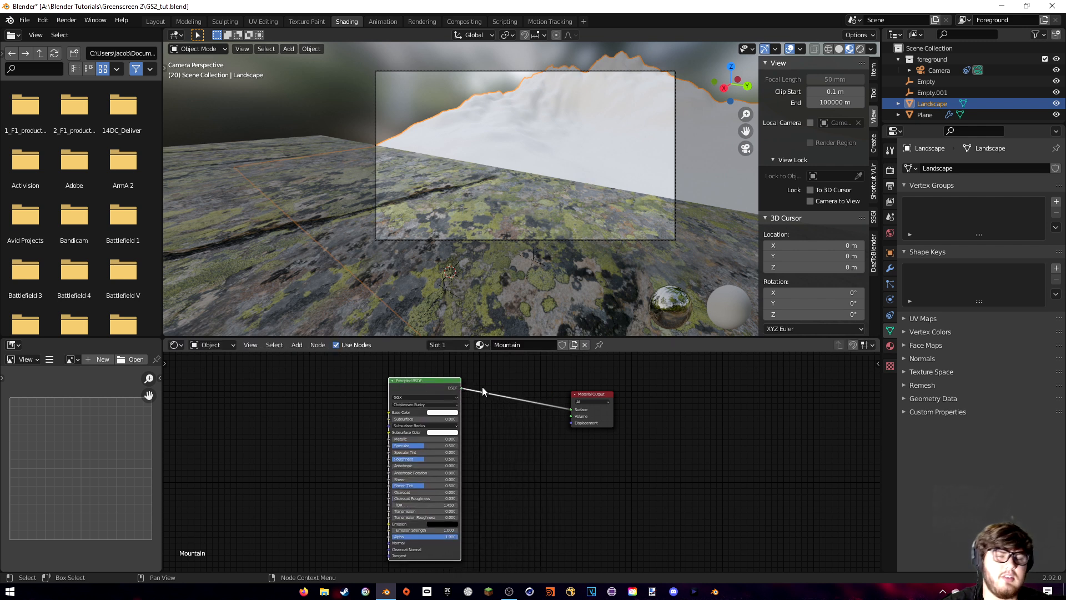
# - Duplicate the Mountain material's Principled BSDF node and place the copy below the original
pyautogui.scroll(-1, 469, 465)
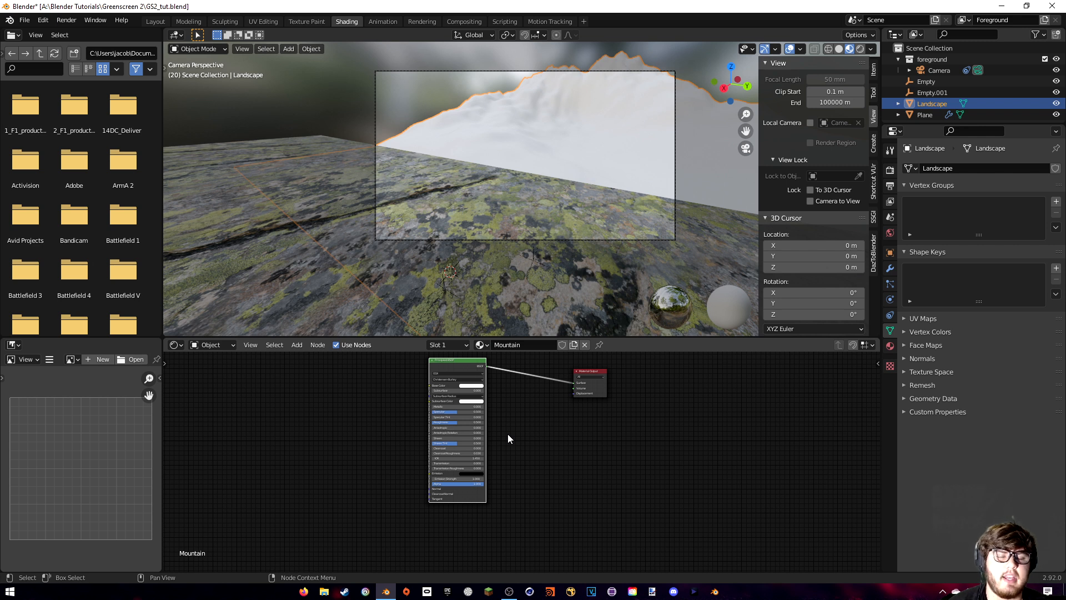
pyautogui.hotkey('ctrl', 'z')
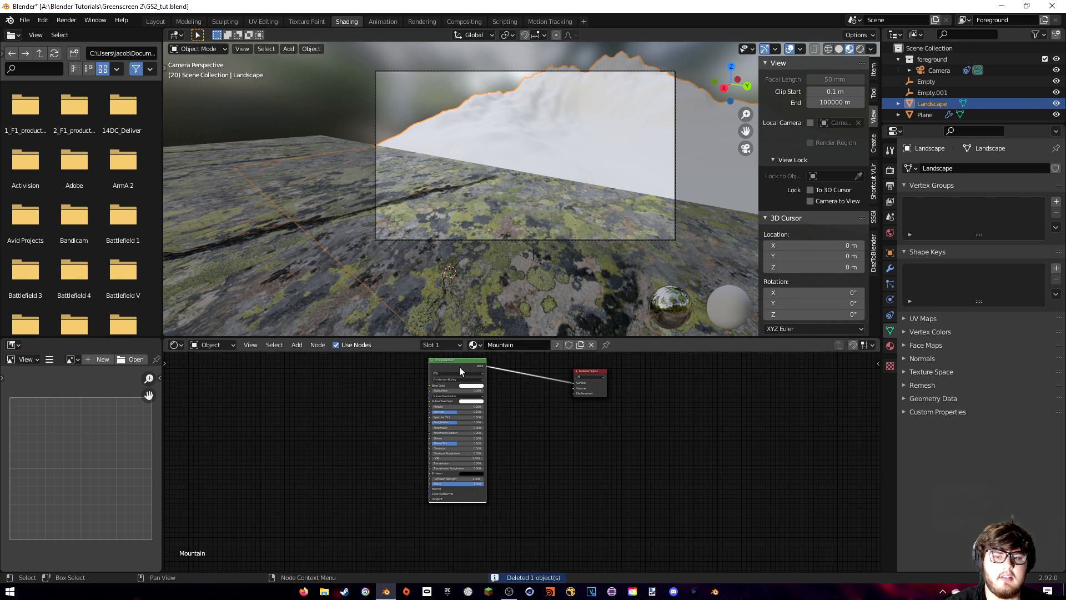
pyautogui.hotkey('shift', 'd')
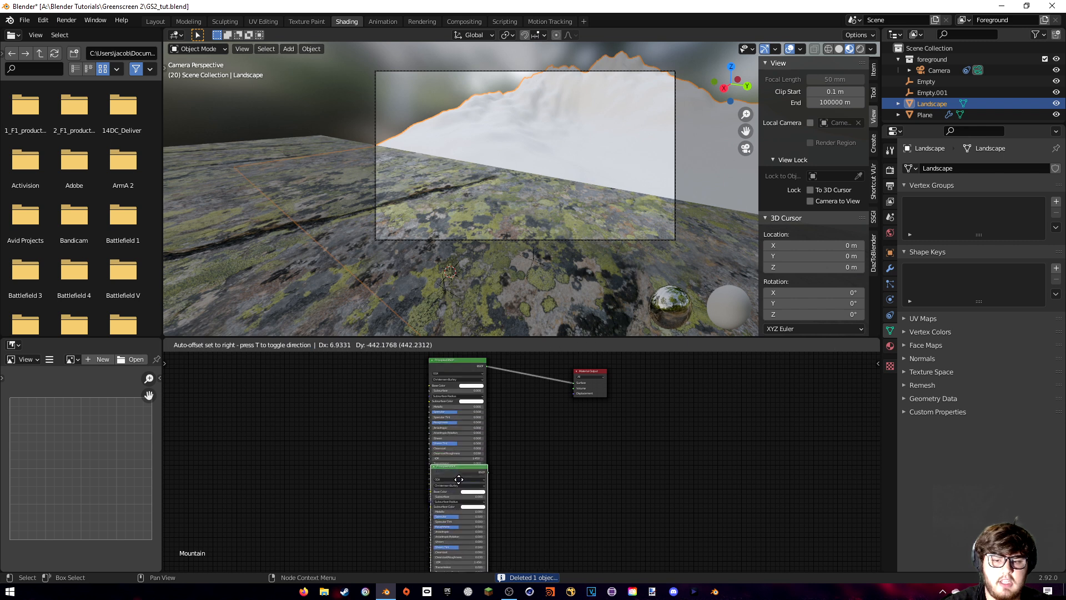
pyautogui.click(459, 520)
pyautogui.moveTo(520, 486); pyautogui.dragTo(457, 471, button='middle')
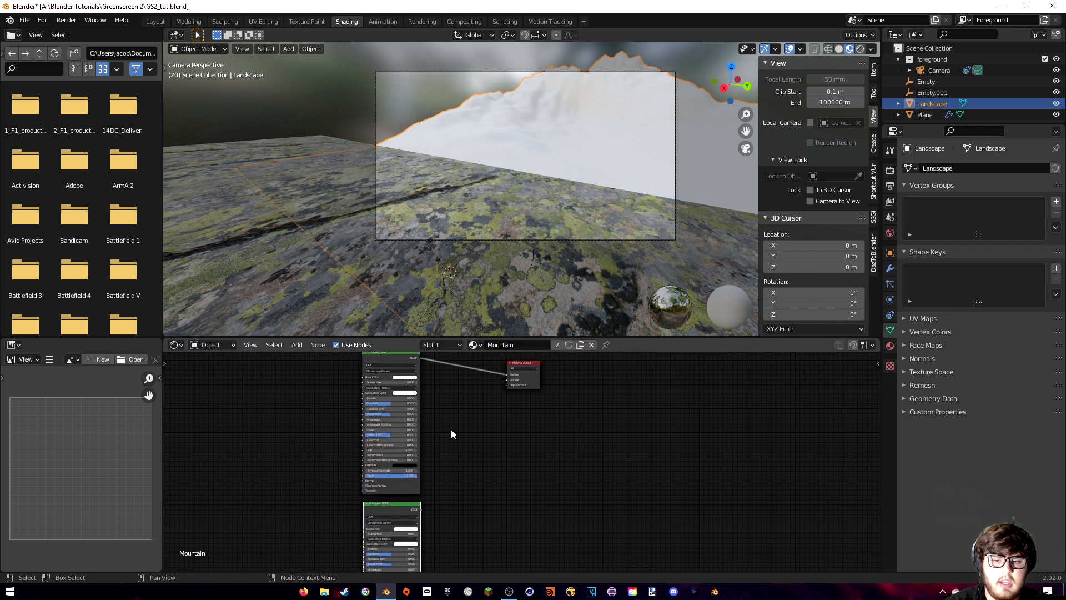
# - Add a Mix Shader between the original Principled BSDF and the Material Output, with the duplicate BSDF feeding its second Shader input
pyautogui.hotkey('shift', 'a')
pyautogui.click(452, 408)
pyautogui.write('mix')
pyautogui.click(475, 427)
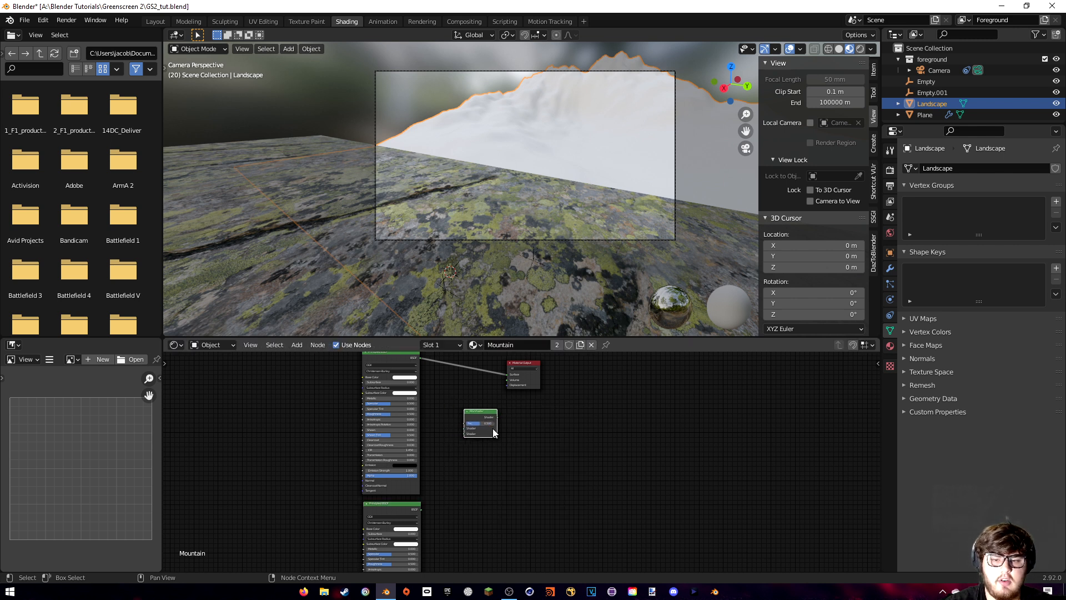
pyautogui.moveTo(421, 509); pyautogui.dragTo(464, 434)
pyautogui.moveTo(464, 435); pyautogui.dragTo(499, 481, button='middle')
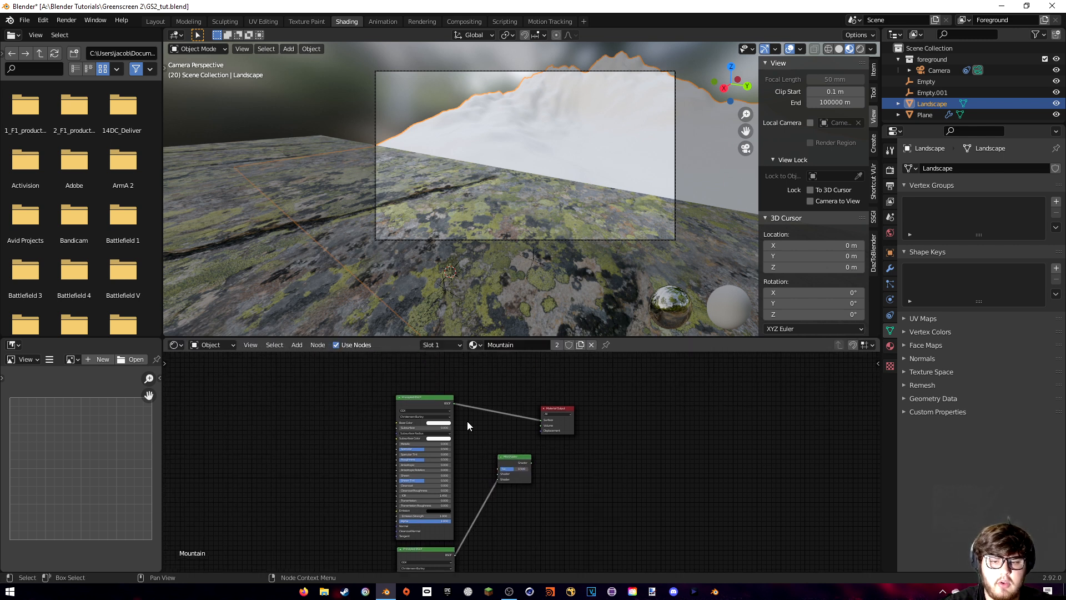
pyautogui.moveTo(453, 404); pyautogui.dragTo(510, 424)
# - Darken the Base Color of the original Principled BSDF to near black
pyautogui.click(435, 422)
pyautogui.click(443, 423)
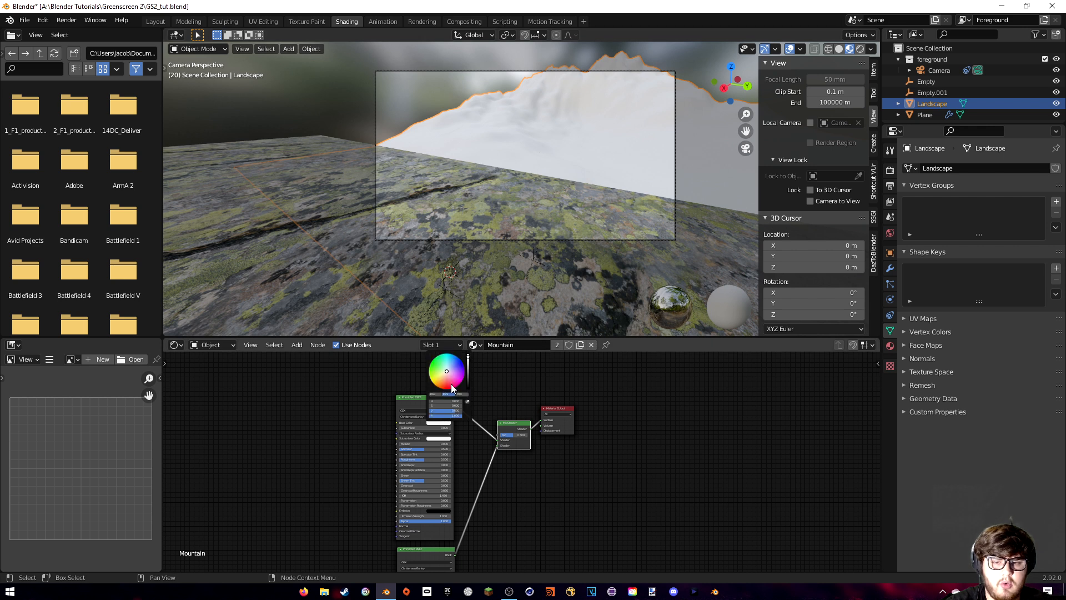
pyautogui.moveTo(468, 377); pyautogui.dragTo(471, 387)
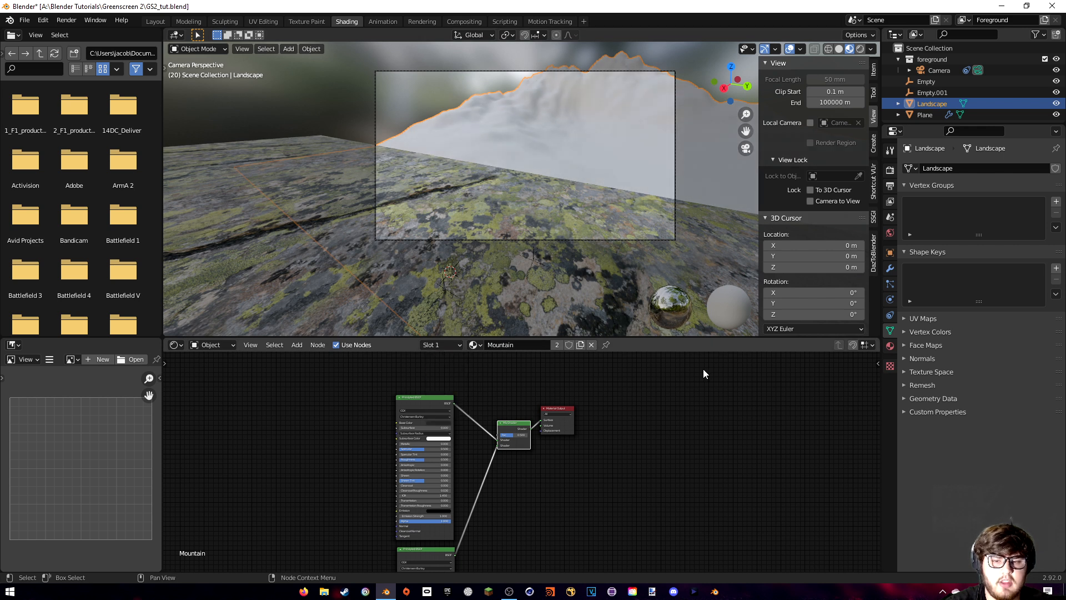
# - Try the Mix Shader's Fac at 1.000, and return it to 0.5
pyautogui.scroll(2, 619, 409)
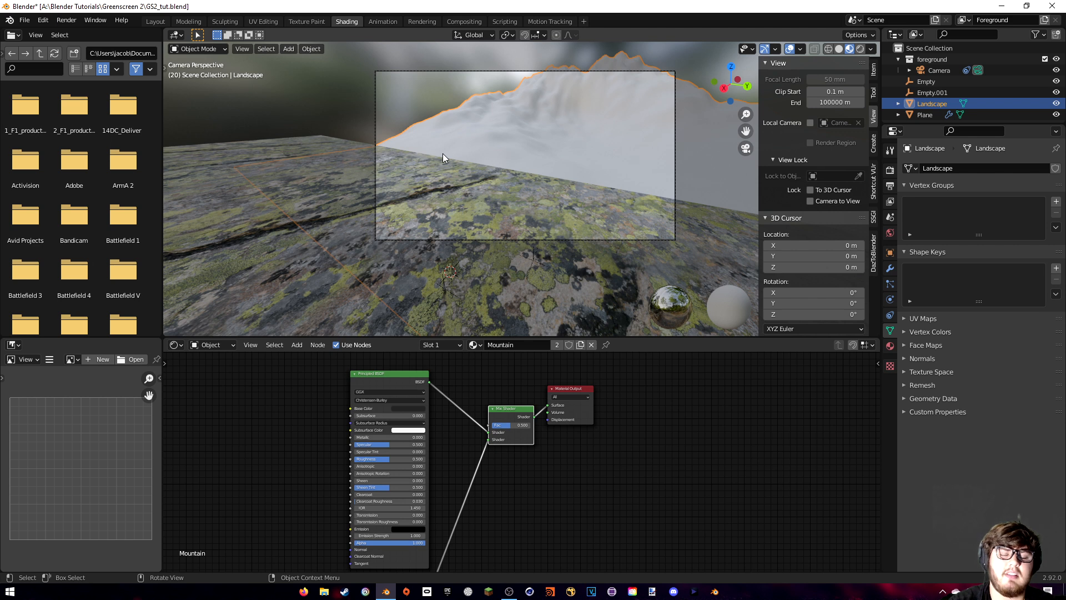
pyautogui.scroll(3, 542, 480)
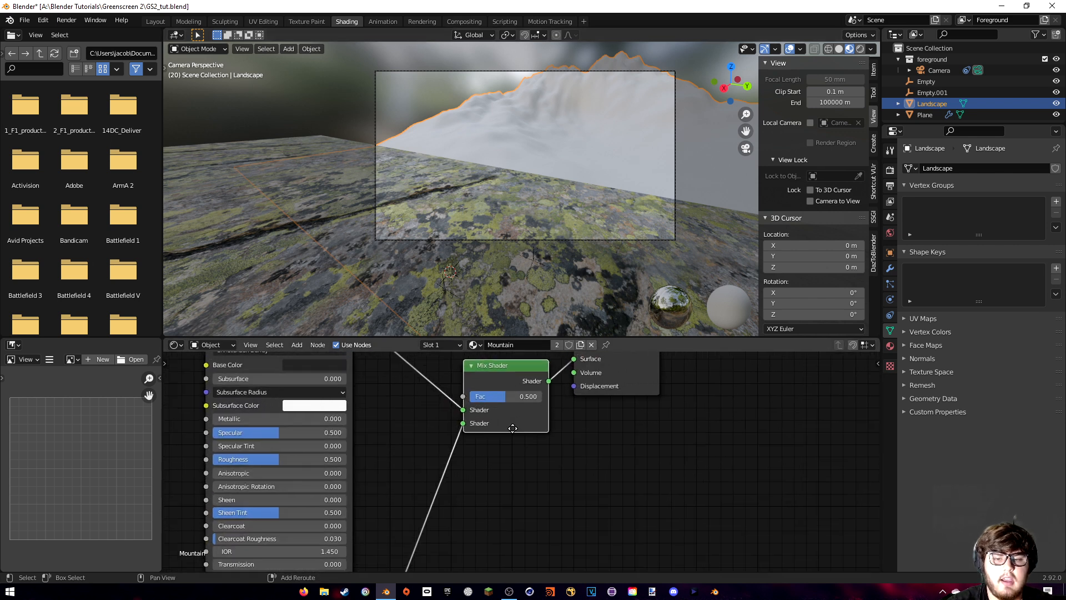
pyautogui.moveTo(513, 428); pyautogui.dragTo(507, 447, button='middle')
pyautogui.moveTo(507, 441); pyautogui.dragTo(548, 441)
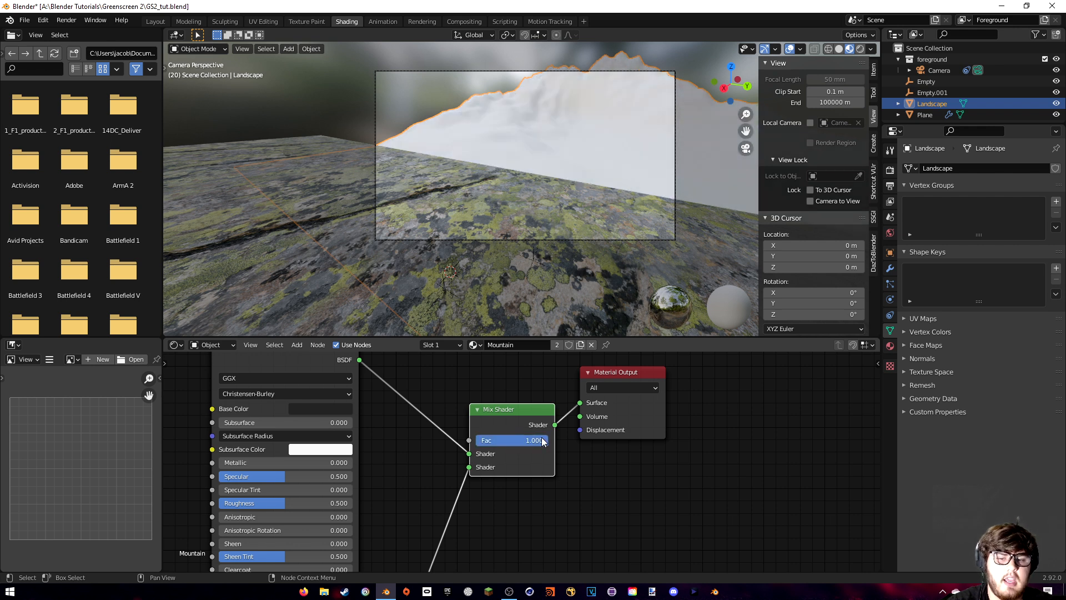
pyautogui.doubleClick(514, 447)
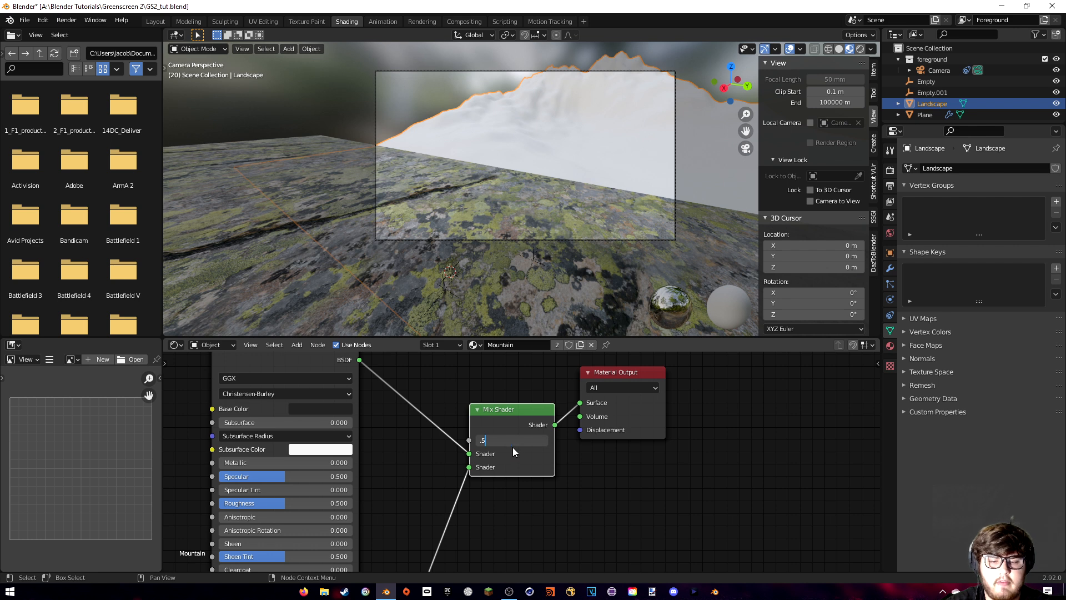
pyautogui.write('.5')
pyautogui.press('Return')
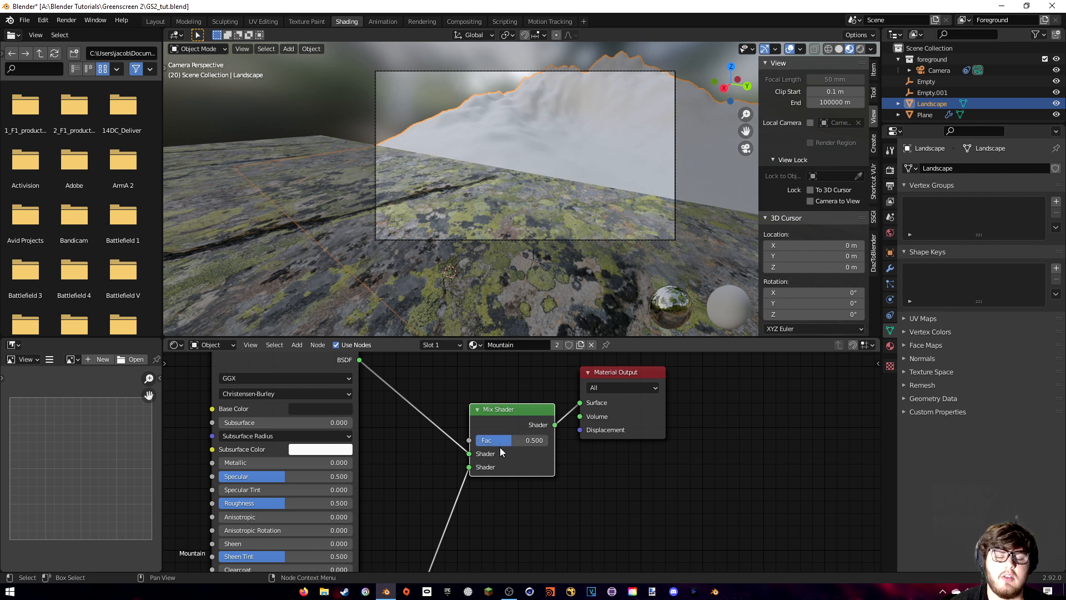
# - Move the original Principled BSDF farther from the Mix Shader and add a Musgrave Texture node above the shader nodes
pyautogui.scroll(-4, 499, 448)
pyautogui.moveTo(499, 448); pyautogui.dragTo(523, 496, button='middle')
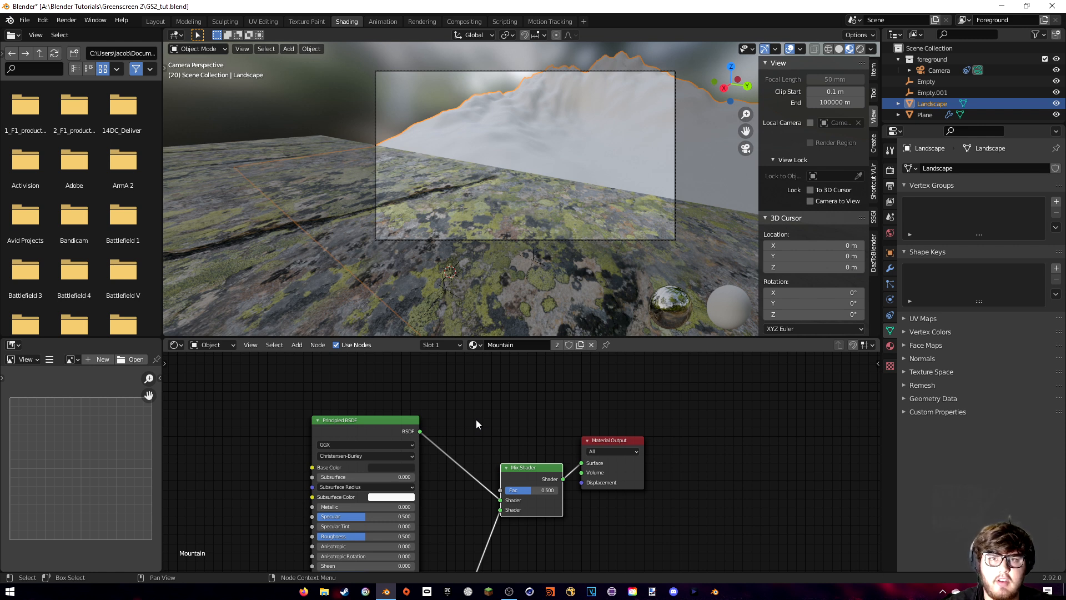
pyautogui.moveTo(381, 436); pyautogui.dragTo(329, 435)
pyautogui.moveTo(426, 405); pyautogui.dragTo(470, 427, button='middle')
pyautogui.hotkey('shift', 'a')
pyautogui.click(451, 396)
pyautogui.write('musgra')
pyautogui.press('Return')
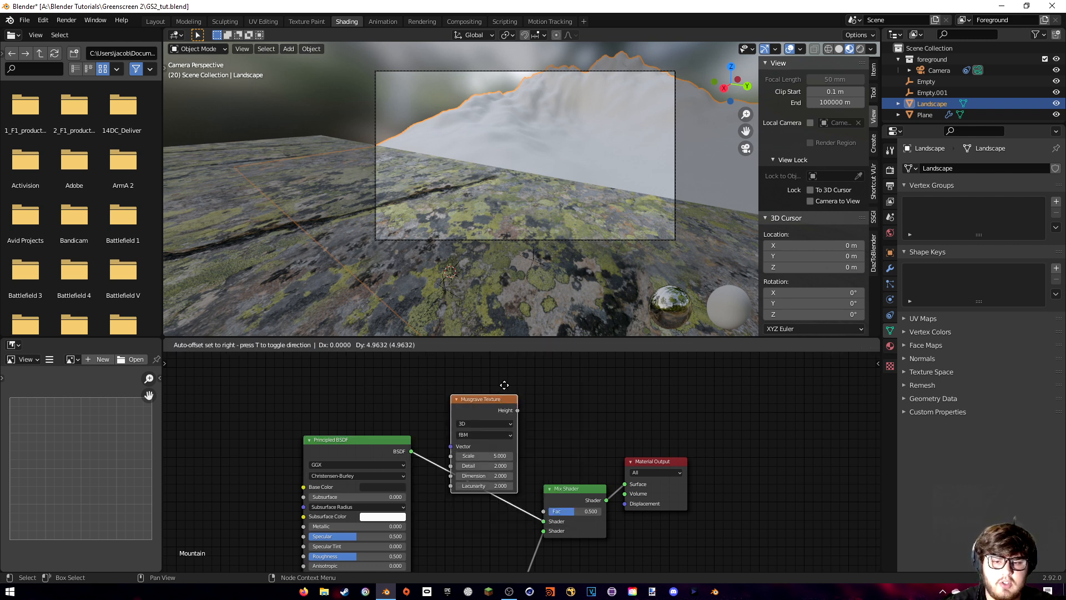
pyautogui.click(565, 372)
# - Connect the Musgrave Texture's Height output to the Mix Shader's Fac input
pyautogui.moveTo(565, 372); pyautogui.dragTo(590, 385, button='middle')
pyautogui.moveTo(511, 362); pyautogui.dragTo(567, 523)
pyautogui.moveTo(548, 436); pyautogui.dragTo(598, 442, button='middle')
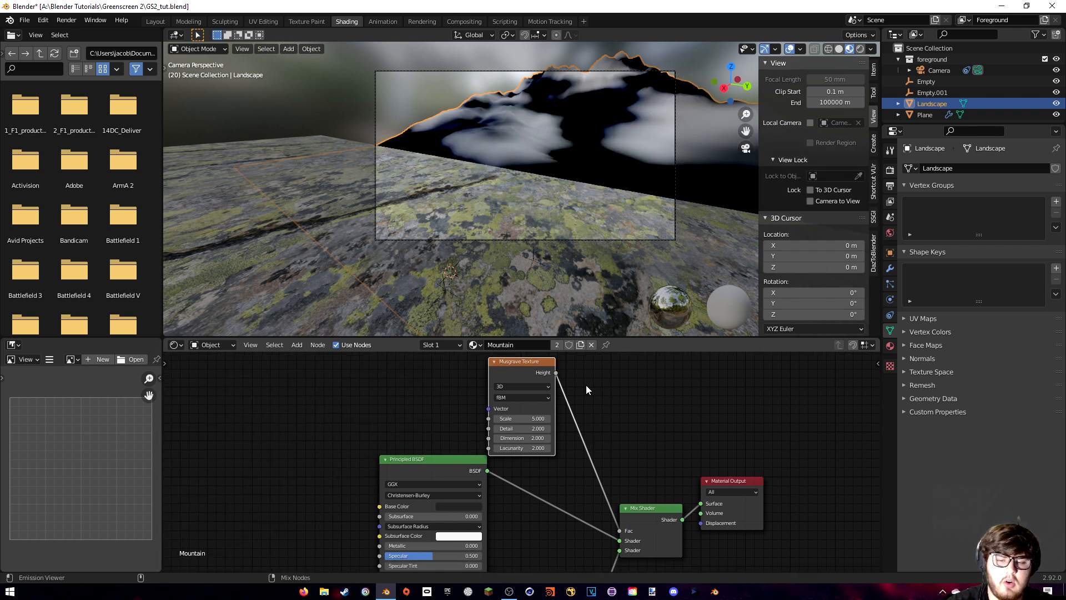
# - Preview the Musgrave Texture by itself on the mountain and raise its scale to 16.1
pyautogui.keyDown('ctrl'); pyautogui.keyDown('shift'); pyautogui.click(535, 368); pyautogui.keyUp('shift'); pyautogui.keyUp('ctrl')
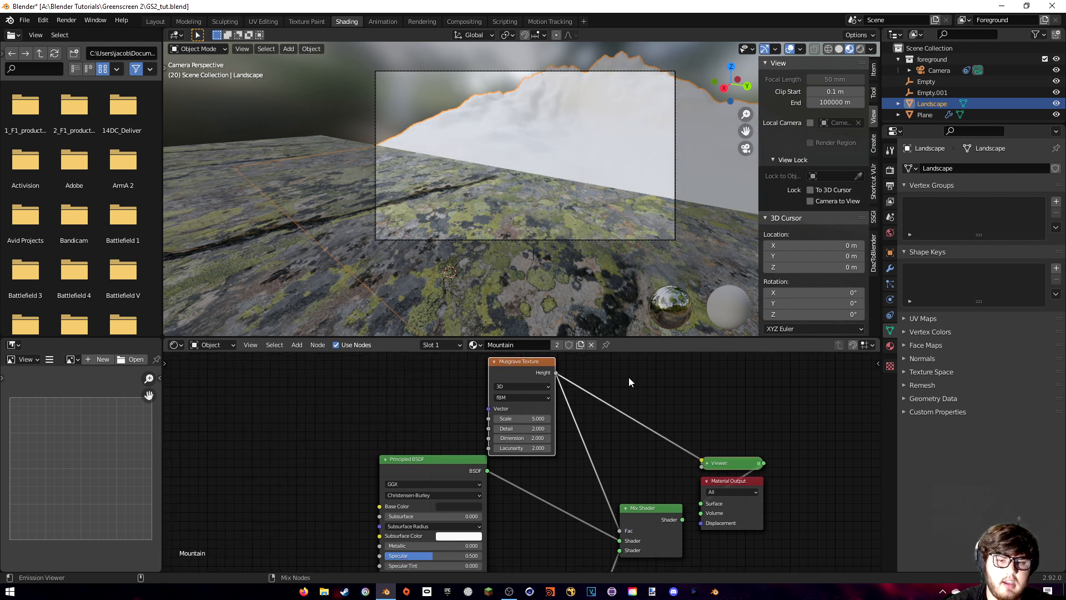
pyautogui.moveTo(625, 386); pyautogui.dragTo(574, 398, button='middle')
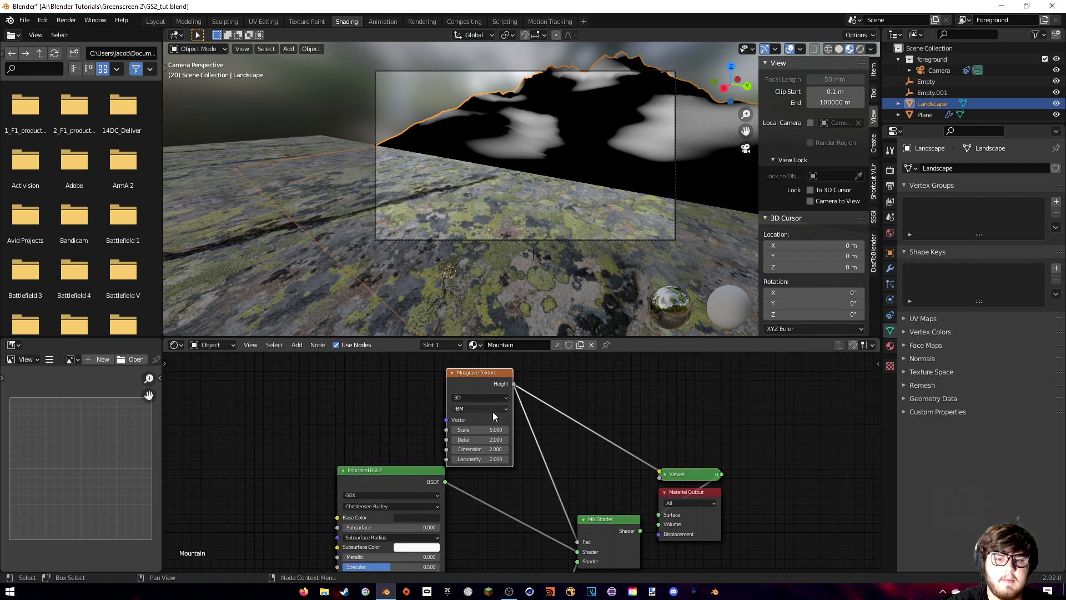
pyautogui.moveTo(475, 429); pyautogui.dragTo(527, 430)
pyautogui.moveTo(476, 391); pyautogui.dragTo(467, 376)
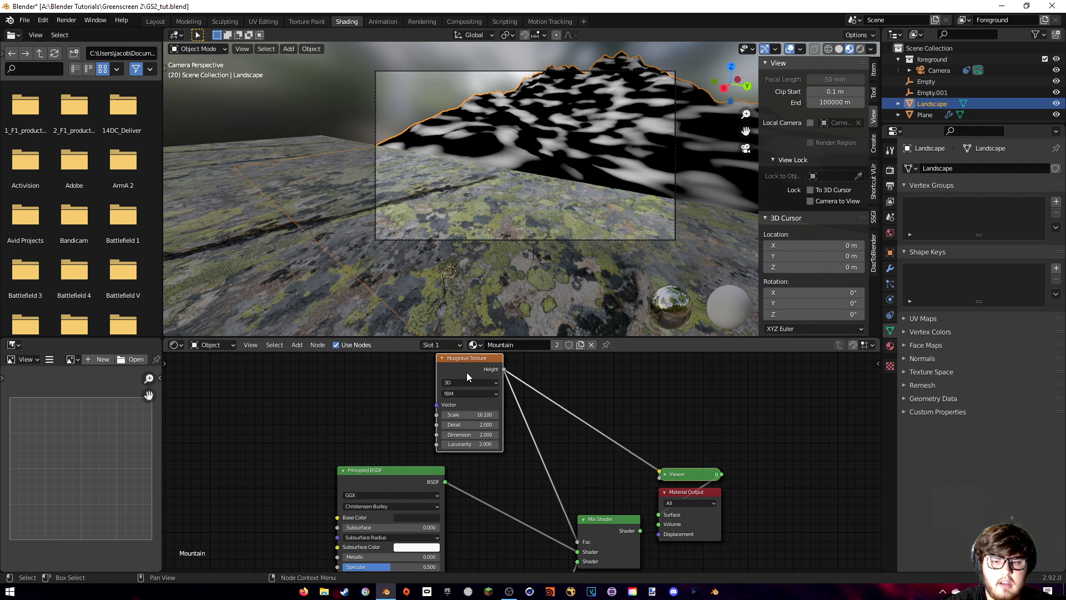
pyautogui.moveTo(576, 362); pyautogui.dragTo(550, 390, button='middle')
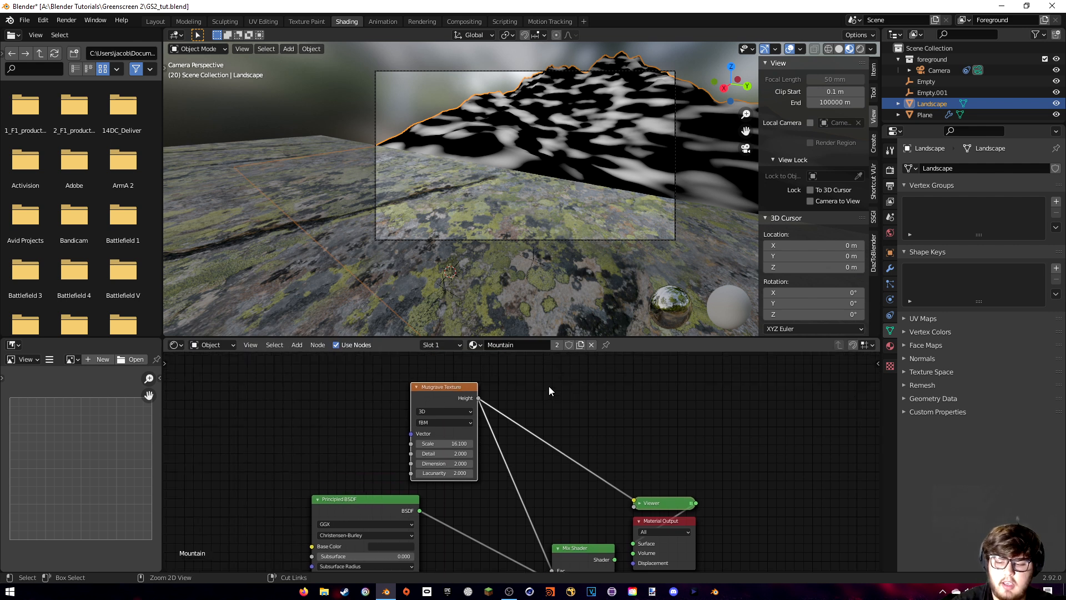
# - Add Texture Coordinate and Mapping nodes to the Musgrave Texture and set the mapping's Z scale to 0
pyautogui.hotkey('ctrl', 't')
pyautogui.moveTo(322, 419); pyautogui.dragTo(288, 382)
pyautogui.moveTo(289, 379); pyautogui.dragTo(345, 389, button='middle')
pyautogui.click(372, 489)
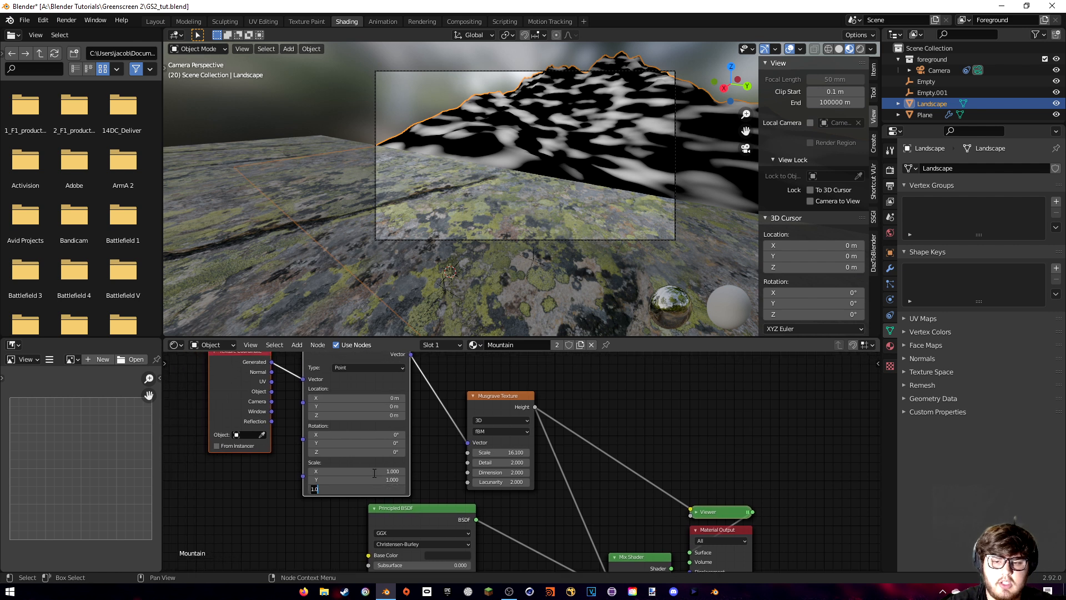
pyautogui.write('0')
pyautogui.press('Return')
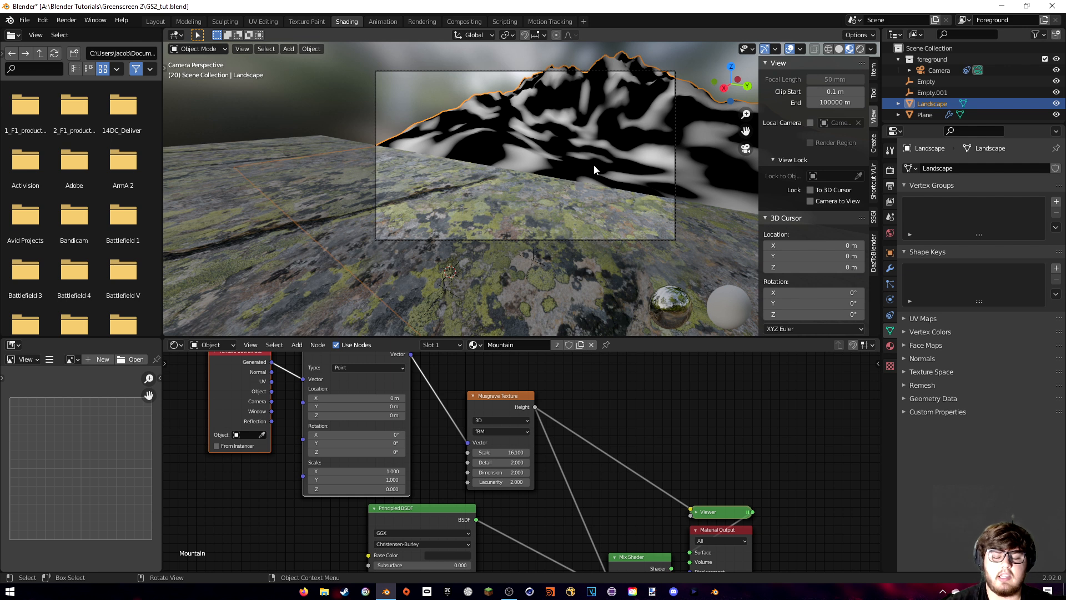
# - Set the Musgrave Texture's scale to 7.3, detail to 11.5 and dimension to 0.2
pyautogui.scroll(4, 495, 464)
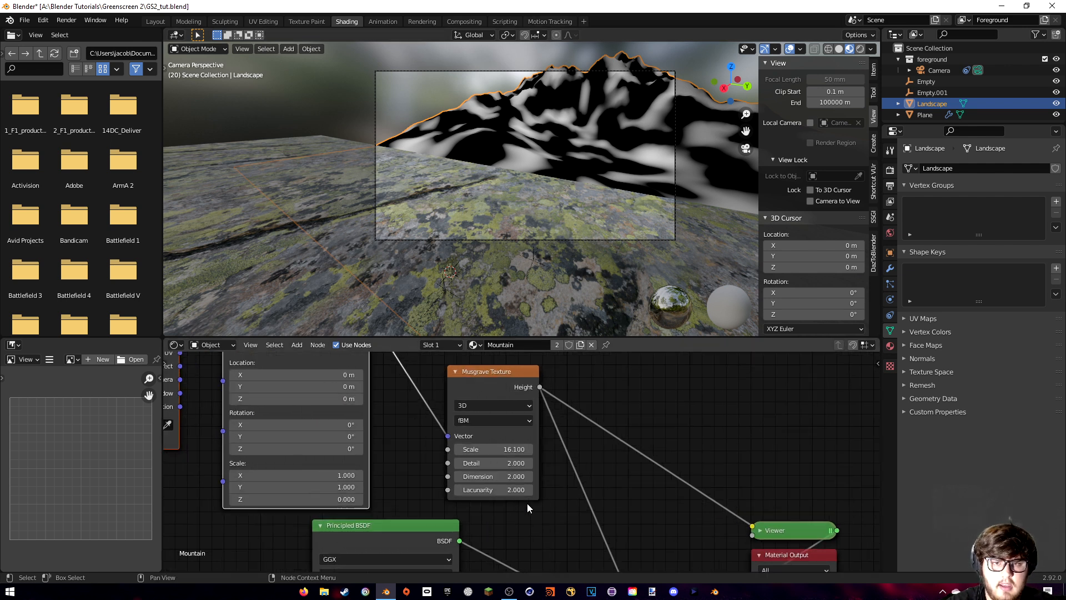
pyautogui.moveTo(507, 473); pyautogui.dragTo(531, 452)
pyautogui.click(548, 474)
pyautogui.click(548, 474)
pyautogui.scroll(2, 607, 442)
pyautogui.moveTo(466, 450); pyautogui.dragTo(445, 449)
pyautogui.scroll(-1, 626, 260)
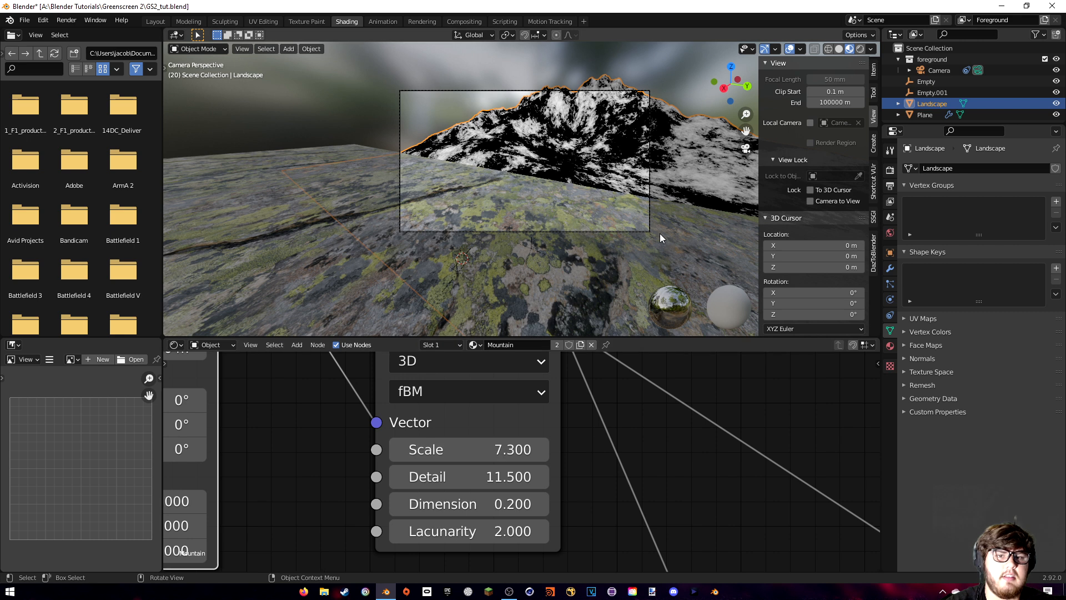
# - Reconnect the Mix Shader to the Material Output's Surface and delete the Viewer node
pyautogui.scroll(-4, 658, 224)
pyautogui.scroll(-5, 557, 469)
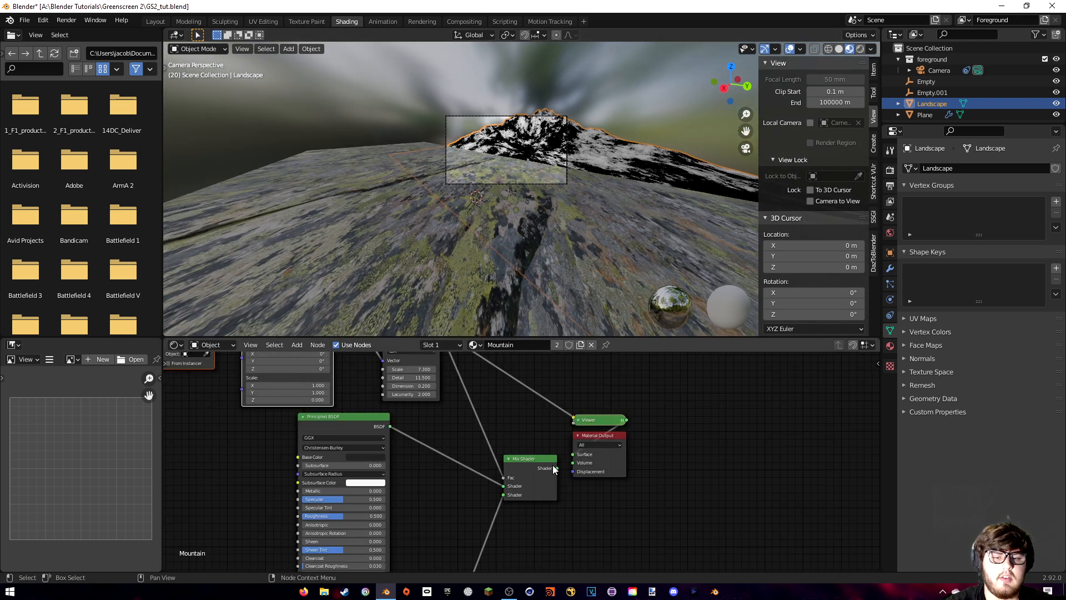
pyautogui.moveTo(557, 468); pyautogui.dragTo(574, 454)
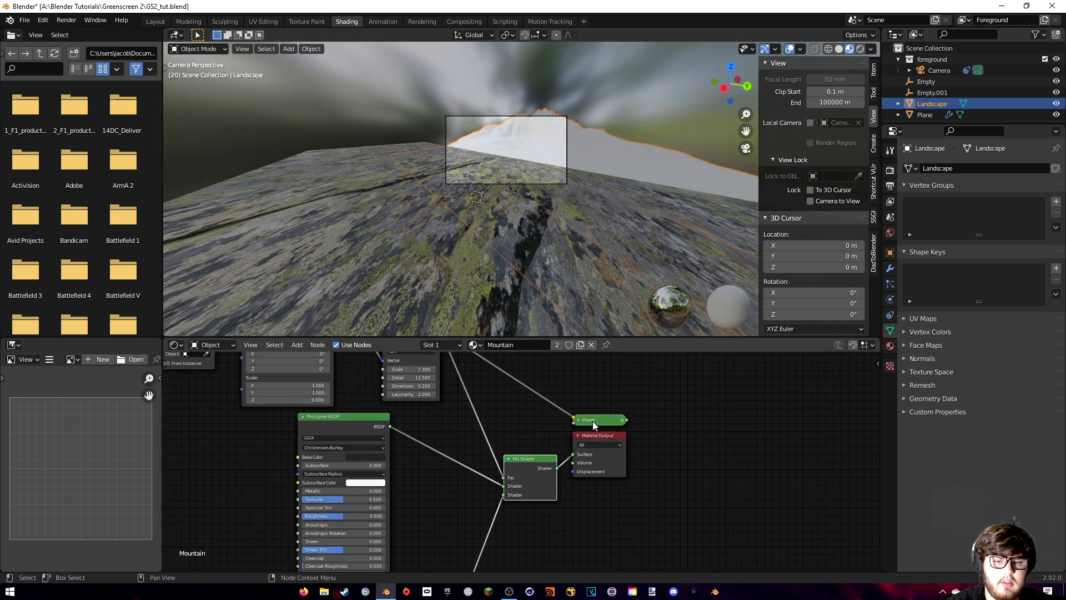
pyautogui.click(592, 421)
pyautogui.press('x')
pyautogui.scroll(3, 524, 189)
pyautogui.keyDown('shift'); pyautogui.moveTo(529, 188); pyautogui.dragTo(509, 332, button='middle'); pyautogui.keyUp('shift')
# - Adjust the dark base colour of the upper Principled BSDF feeding the Mix Shader
pyautogui.moveTo(537, 421); pyautogui.dragTo(626, 376, button='middle')
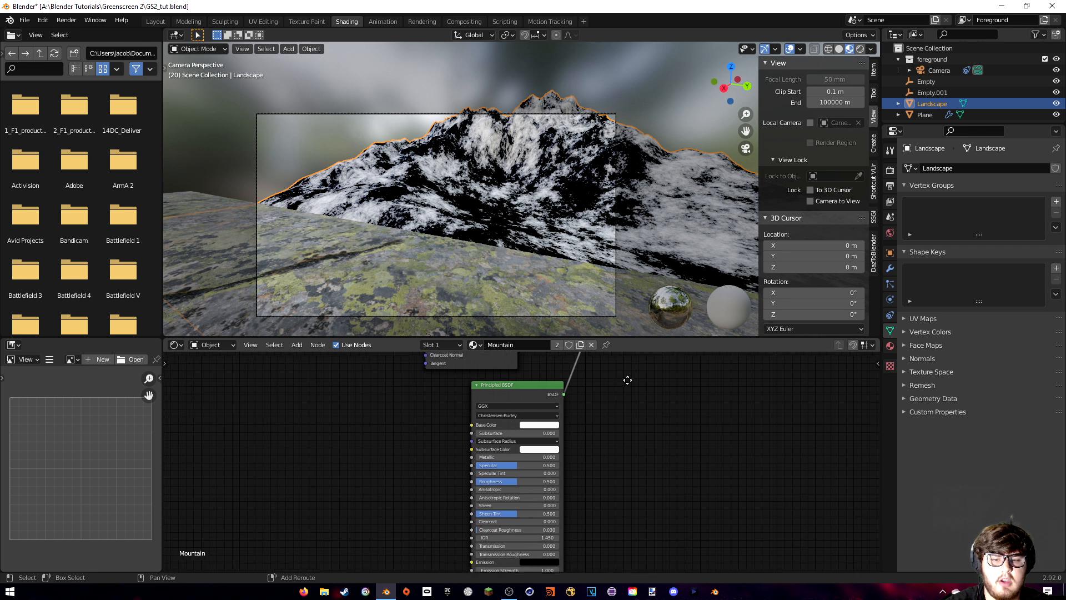
pyautogui.moveTo(542, 400); pyautogui.dragTo(491, 393)
pyautogui.moveTo(560, 393); pyautogui.dragTo(591, 407, button='middle')
pyautogui.scroll(4, 568, 425)
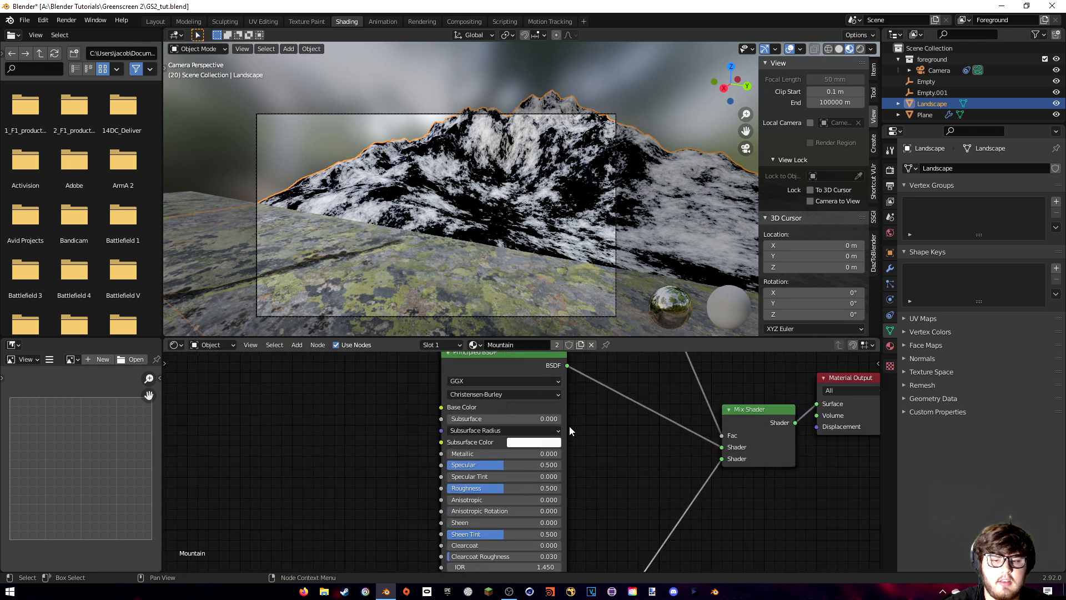
pyautogui.click(532, 407)
pyautogui.moveTo(597, 314); pyautogui.dragTo(597, 317)
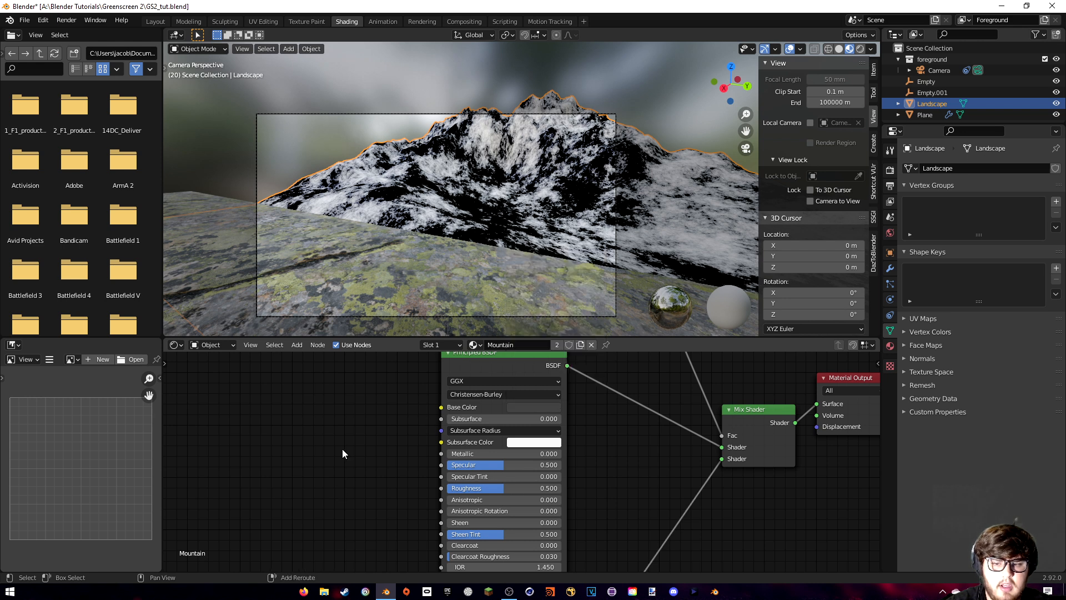
# - Add a second Musgrave Texture and connect its Height to the Normal input of the dark Principled BSDF
pyautogui.hotkey('shift', 'a')
pyautogui.write('mus')
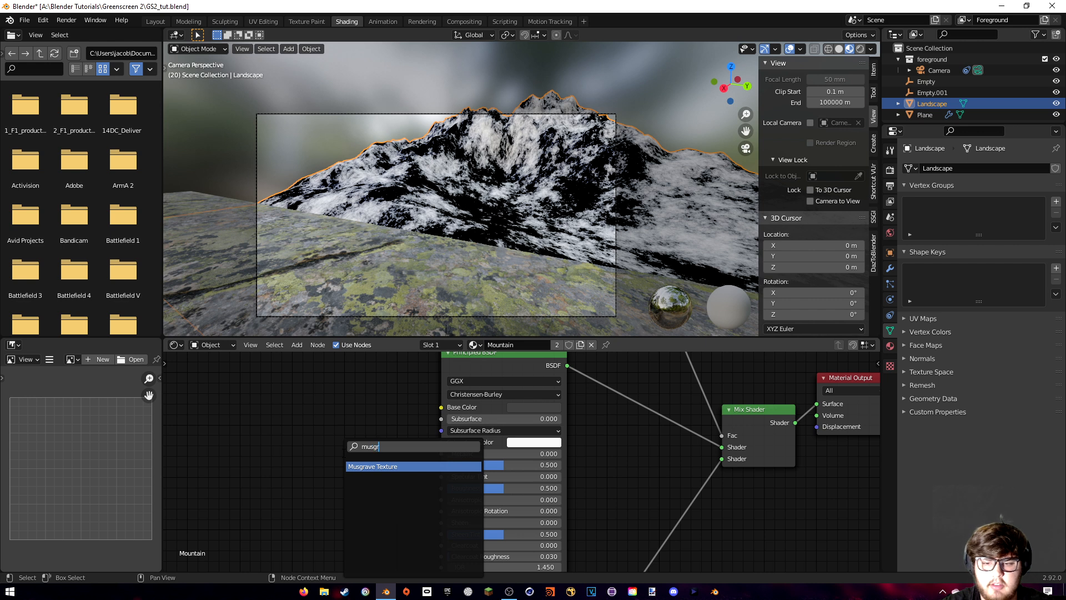
pyautogui.write('gr')
pyautogui.click(368, 466)
pyautogui.click(394, 482)
pyautogui.moveTo(394, 482); pyautogui.dragTo(391, 393, button='middle')
pyautogui.moveTo(360, 378); pyautogui.dragTo(444, 547)
pyautogui.press('g')
pyautogui.click(241, 412)
# - Insert a Bump node between the new Musgrave Texture's Height and the dark Principled BSDF's Normal input
pyautogui.hotkey('shift', 'a')
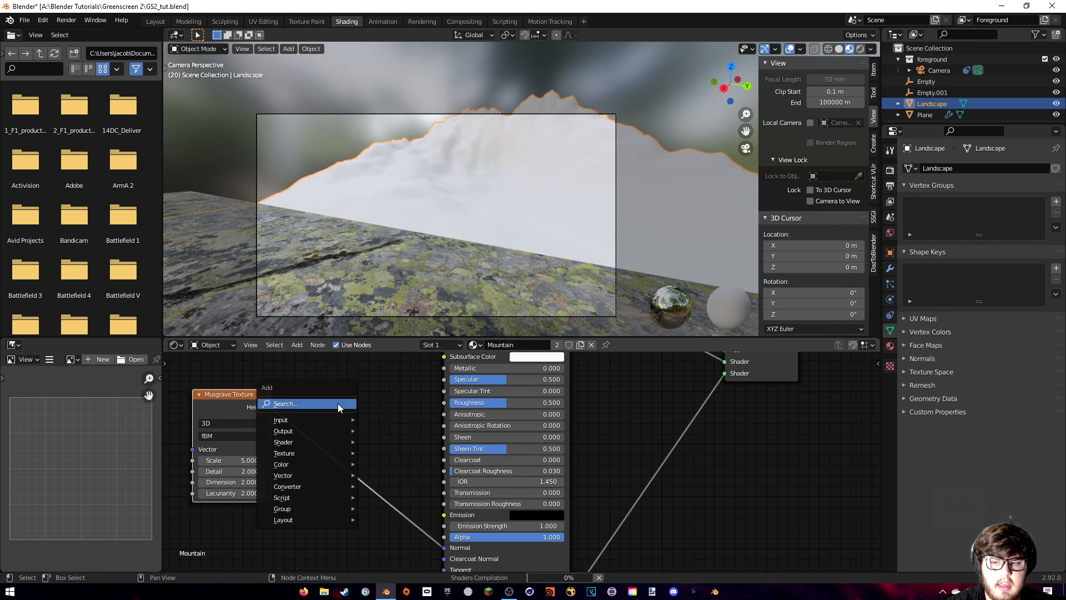
pyautogui.click(337, 403)
pyautogui.write('bump')
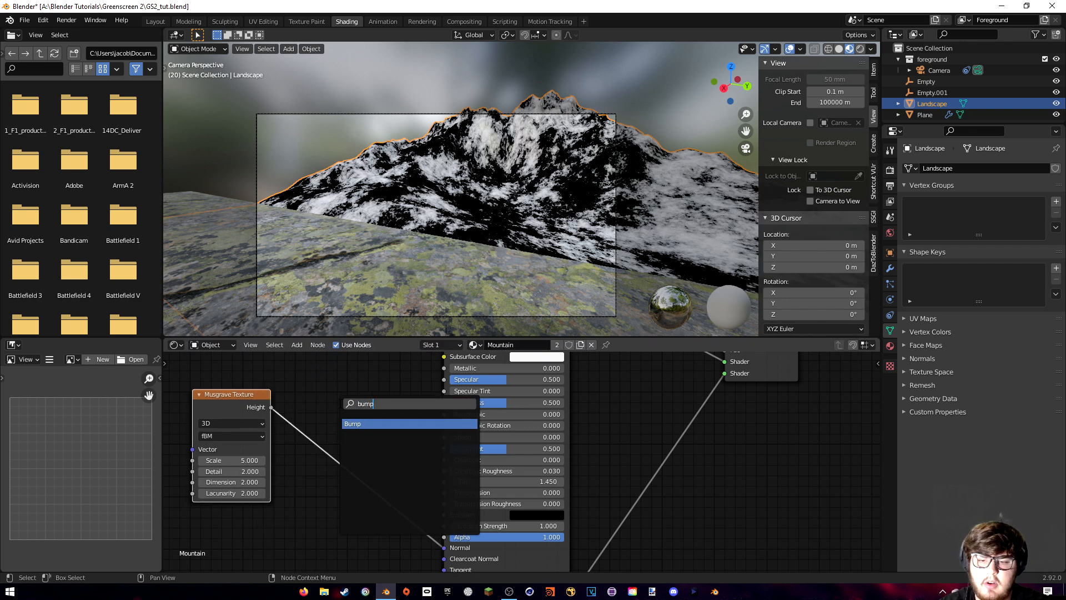
pyautogui.click(381, 423)
pyautogui.click(362, 448)
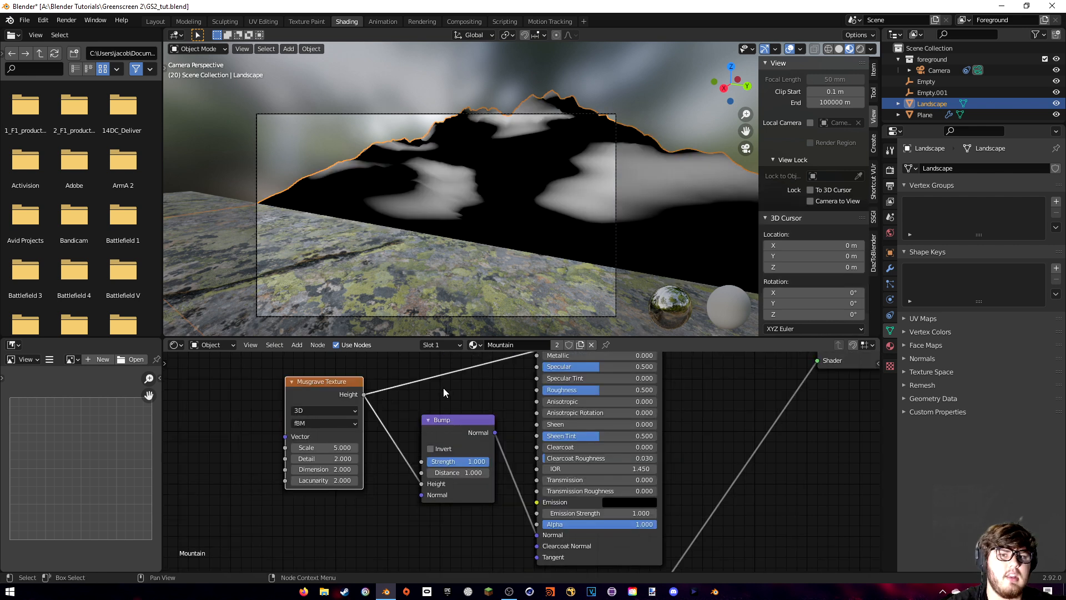
# - Tune the second Musgrave Texture to scale 422.3, detail 0.8 and dimension 0 while previewing it on the mountain
pyautogui.scroll(1, 499, 277)
pyautogui.scroll(2, 498, 275)
pyautogui.moveTo(327, 447); pyautogui.dragTo(288, 469)
pyautogui.scroll(-4, 512, 219)
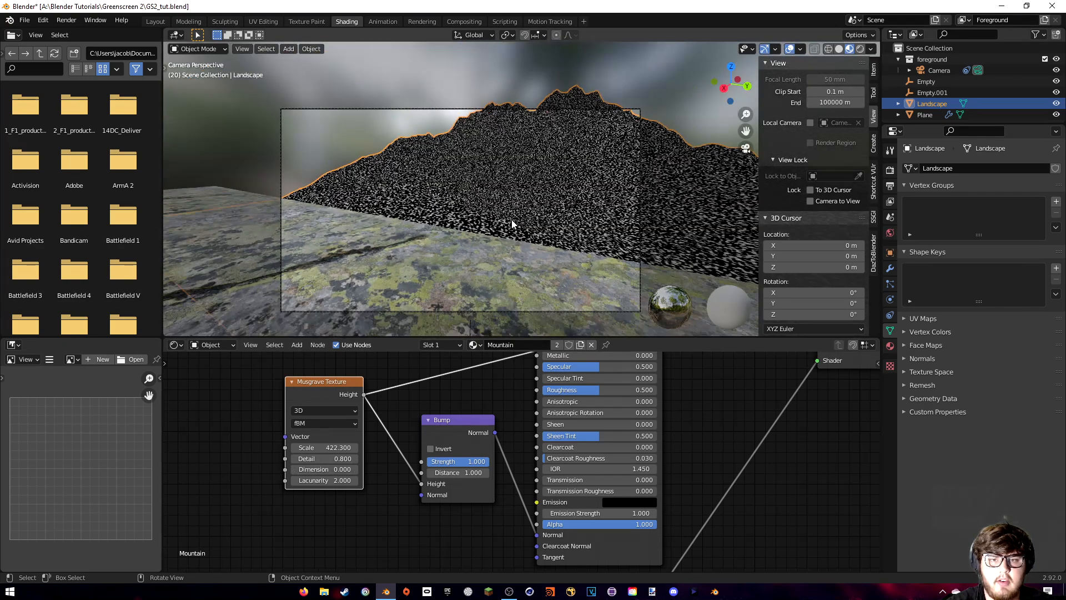
# - Preview the dark Principled BSDF by itself to check its bump detail, and route the Mix Shader back to the Material Output
pyautogui.keyDown('shift'); pyautogui.moveTo(511, 218); pyautogui.dragTo(425, 191, button='middle'); pyautogui.keyUp('shift')
pyautogui.moveTo(600, 388); pyautogui.dragTo(610, 576, button='middle')
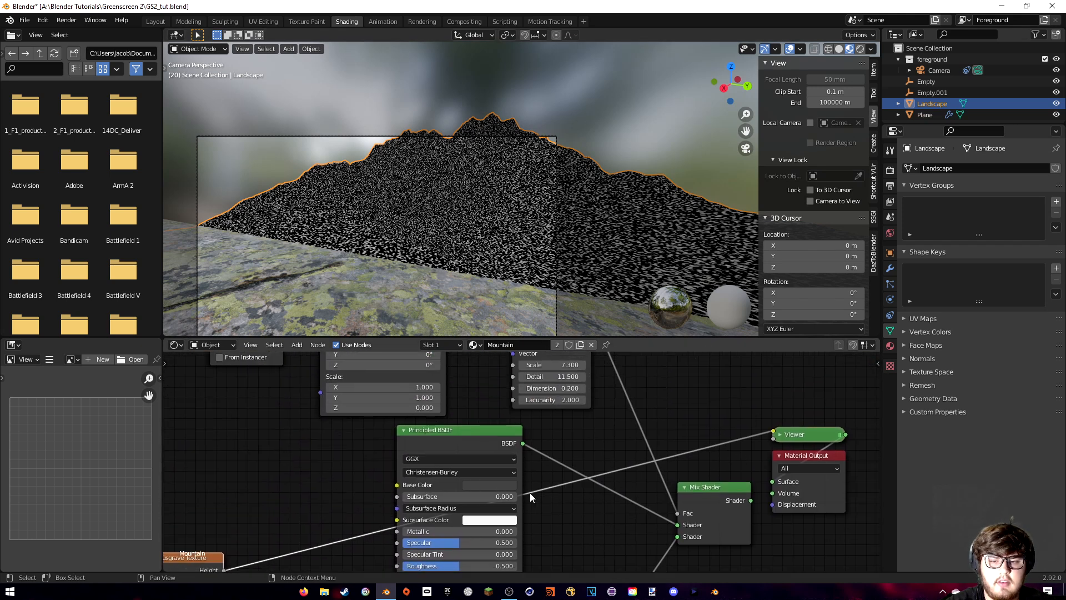
pyautogui.keyDown('ctrl'); pyautogui.keyDown('shift'); pyautogui.click(490, 435); pyautogui.keyUp('shift'); pyautogui.keyUp('ctrl')
pyautogui.moveTo(615, 505); pyautogui.dragTo(608, 453, button='middle')
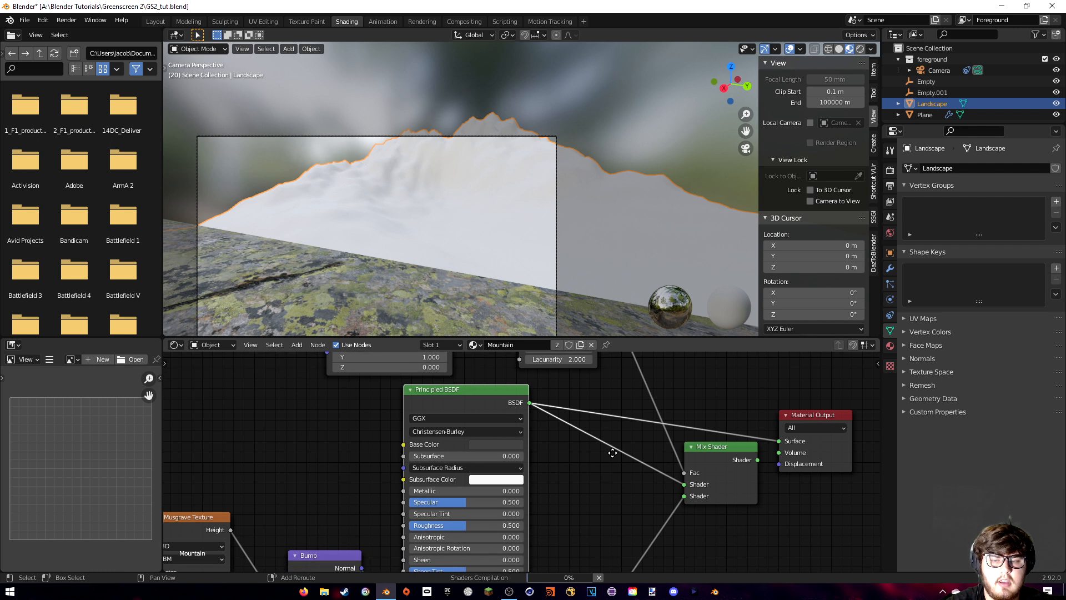
pyautogui.scroll(2, 472, 267)
pyautogui.scroll(4, 468, 262)
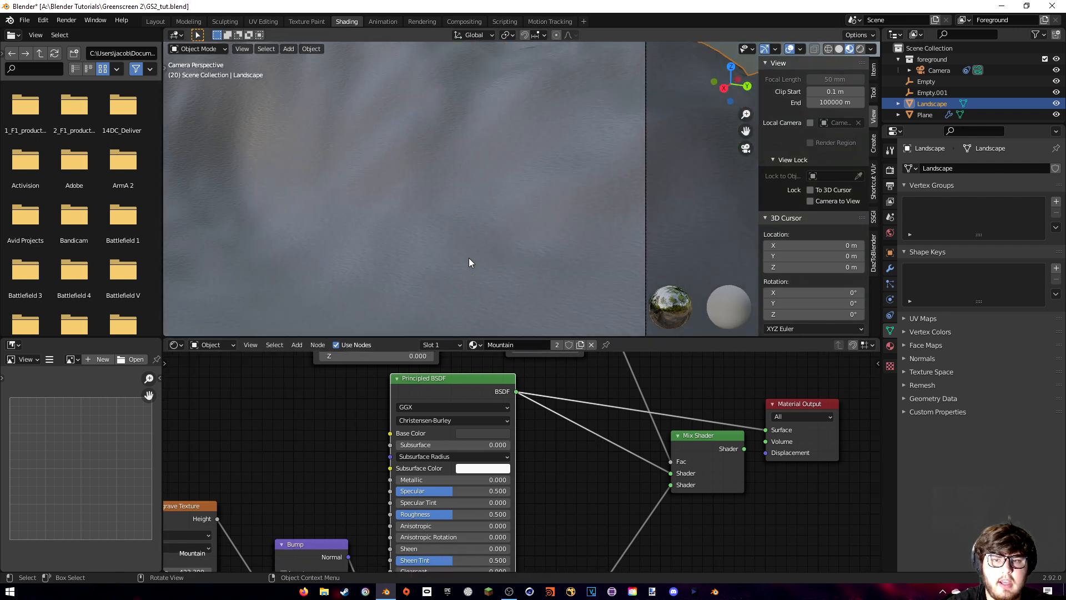
pyautogui.keyDown('shift'); pyautogui.moveTo(648, 183); pyautogui.dragTo(681, 178, button='middle'); pyautogui.keyUp('shift')
pyautogui.moveTo(645, 414); pyautogui.dragTo(544, 387, button='middle')
pyautogui.keyDown('ctrl'); pyautogui.keyDown('shift'); pyautogui.click(617, 415); pyautogui.keyUp('shift'); pyautogui.keyUp('ctrl')
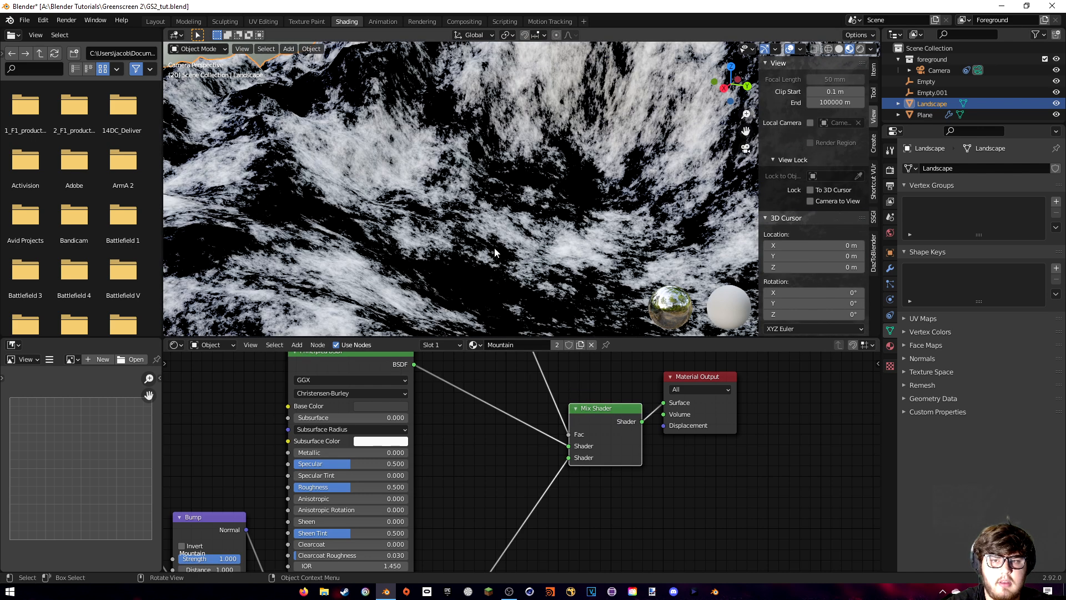
# - Switch the viewport to rendered shading and darken the upper Principled BSDF's base colour to RGB 0.010
pyautogui.scroll(-5, 494, 247)
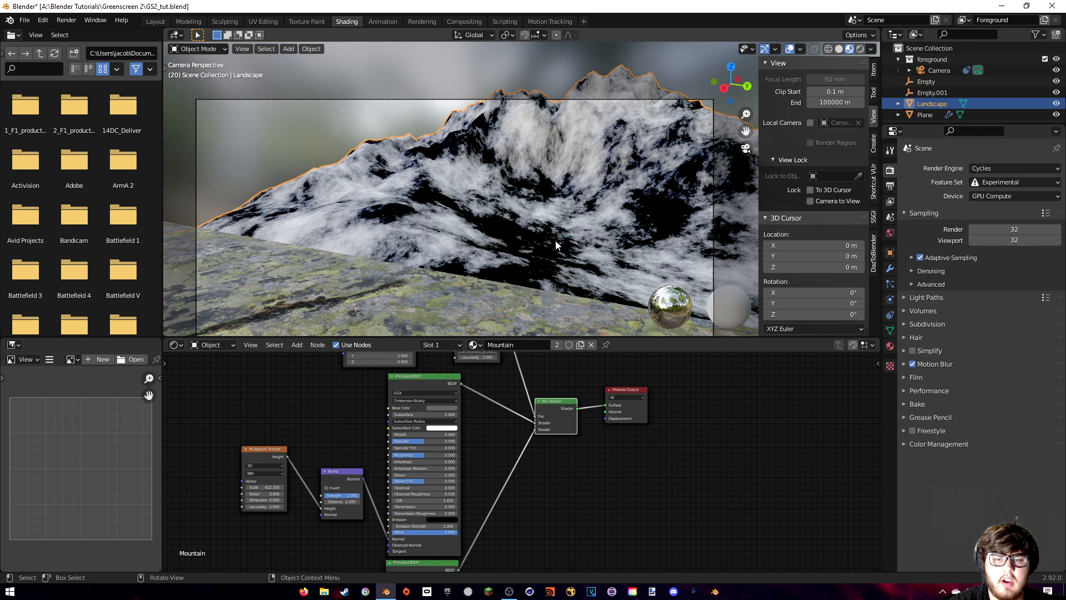
pyautogui.press('z')
pyautogui.click(504, 156)
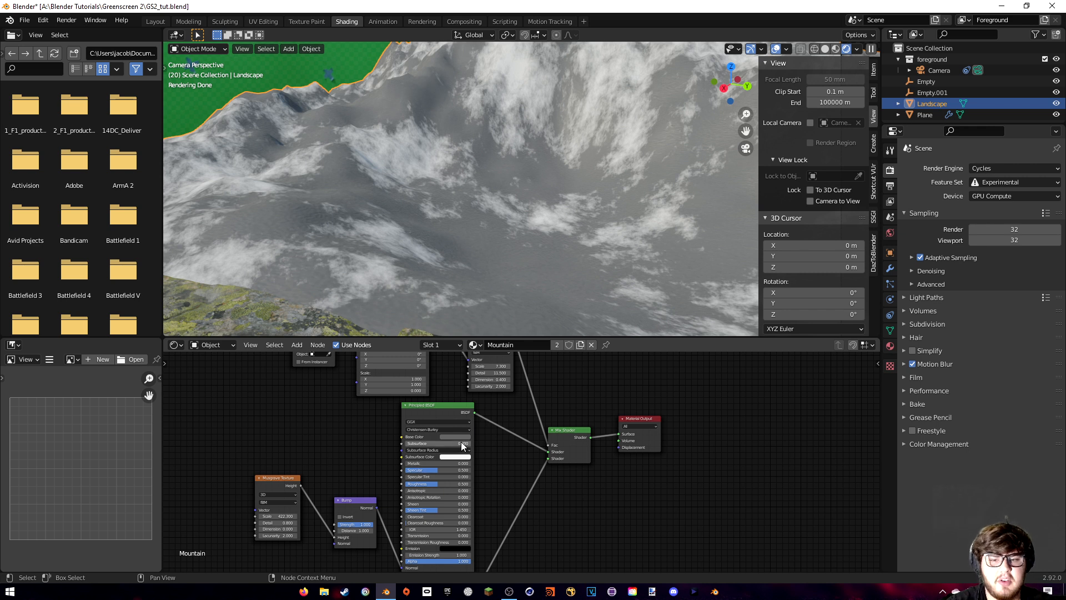
pyautogui.click(461, 437)
pyautogui.moveTo(493, 379); pyautogui.dragTo(493, 390)
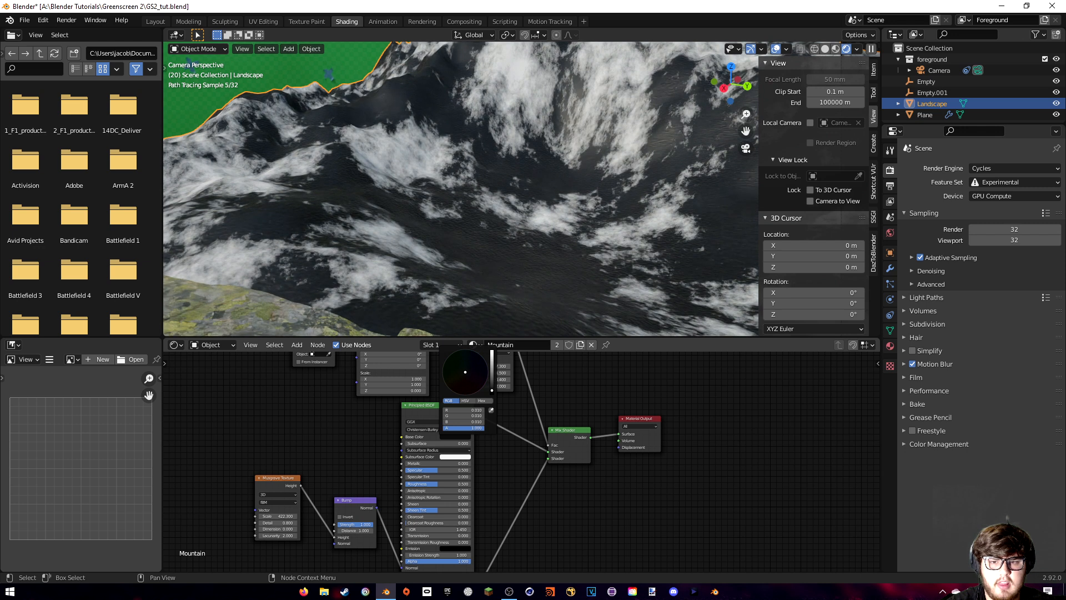
pyautogui.scroll(-5, 645, 266)
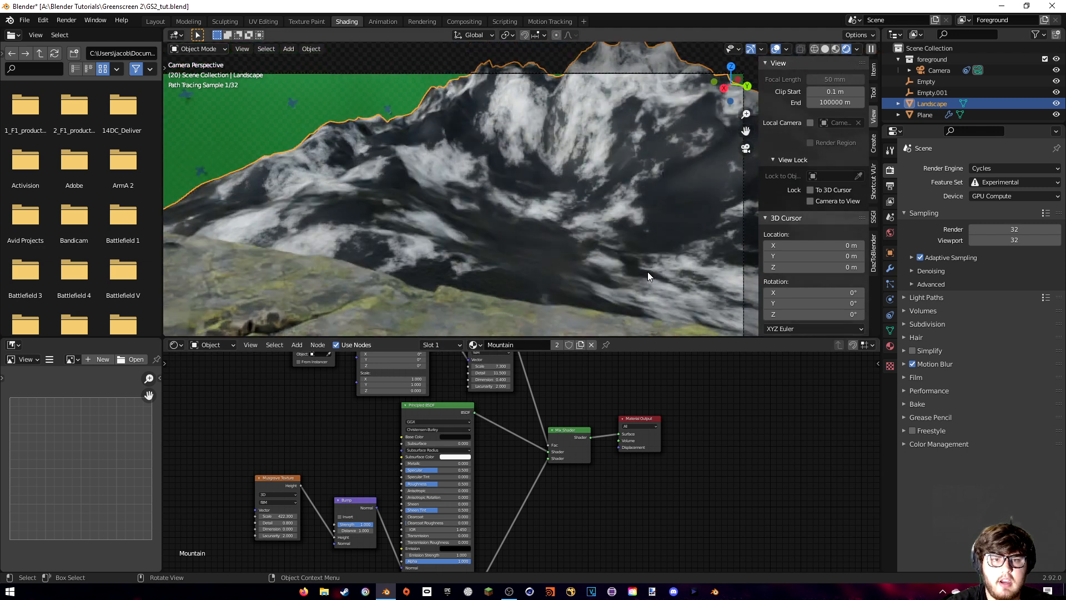
# - Set the dark Principled BSDF's specular to 0.373 and roughness to 0.859
pyautogui.scroll(6, 610, 228)
pyautogui.scroll(-5, 600, 224)
pyautogui.scroll(5, 492, 478)
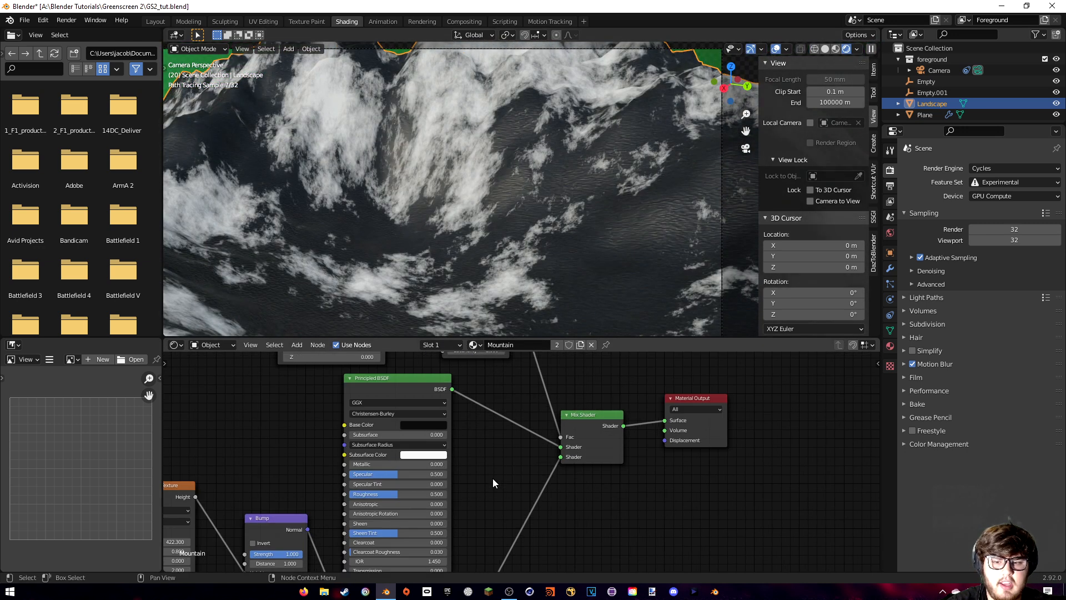
pyautogui.moveTo(411, 504)
pyautogui.mouseDown()
pyautogui.moveTo(472, 502)
pyautogui.moveTo(422, 477)
pyautogui.mouseUp()
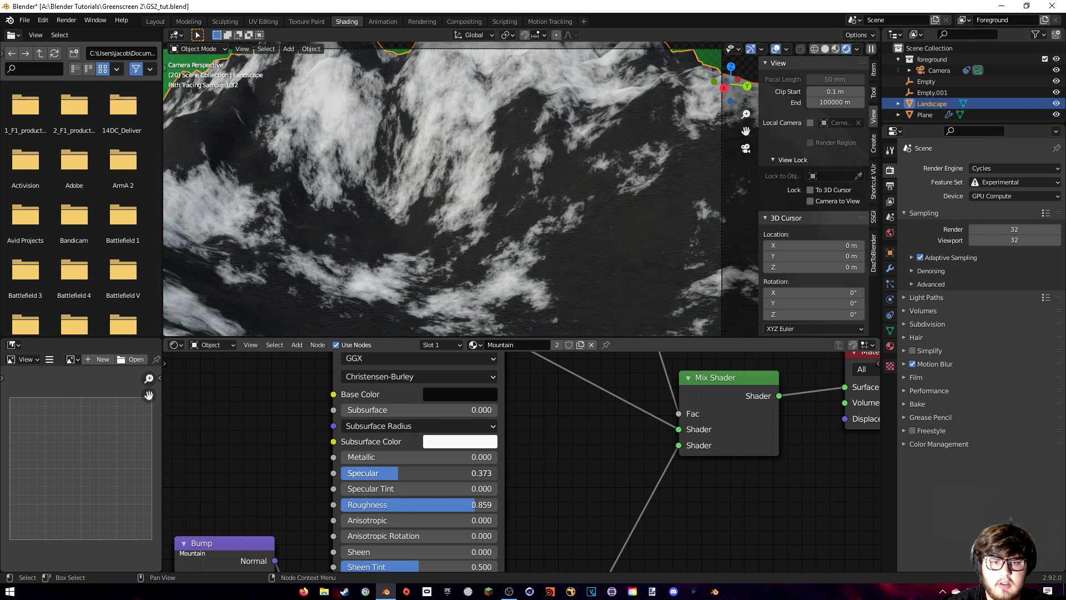
pyautogui.scroll(-5, 517, 302)
pyautogui.keyDown('shift'); pyautogui.moveTo(525, 289); pyautogui.dragTo(538, 270, button='middle'); pyautogui.keyUp('shift')
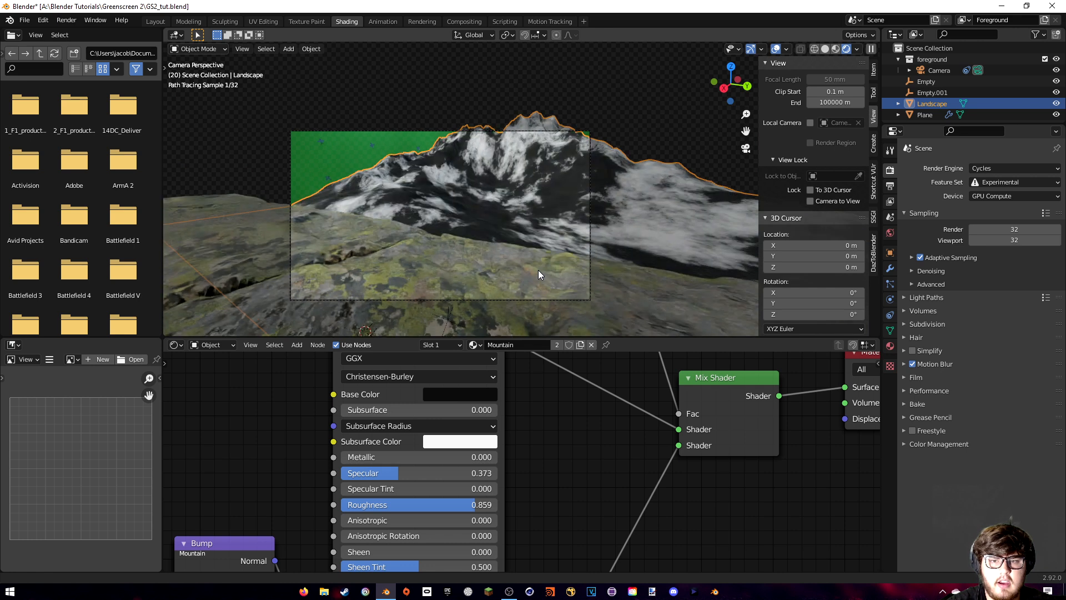
# - Deselect the landscape and raise the scale of the Musgrave Texture driving the mix factor to 8
pyautogui.click(364, 161)
pyautogui.moveTo(538, 437); pyautogui.dragTo(518, 418, button='middle')
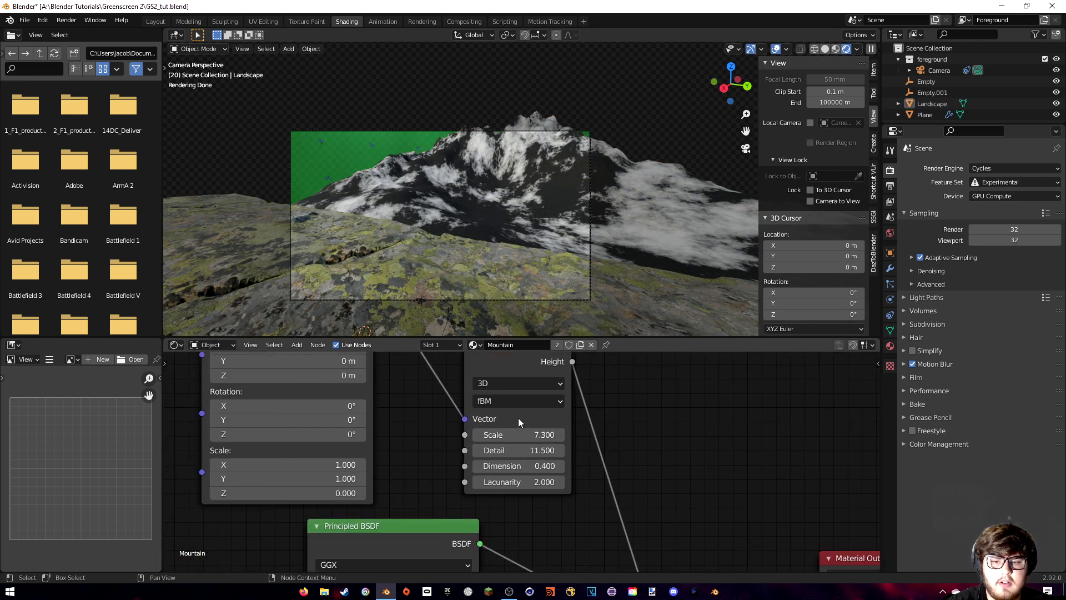
pyautogui.moveTo(519, 435)
pyautogui.mouseDown()
pyautogui.moveTo(497, 435)
pyautogui.moveTo(538, 435)
pyautogui.mouseUp()
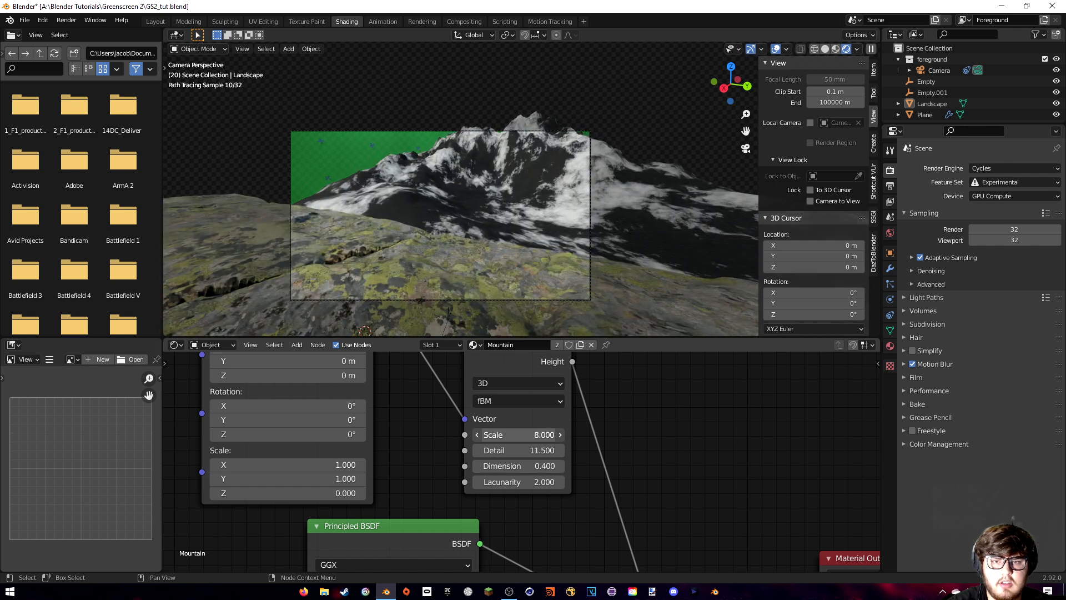
pyautogui.scroll(-3, 628, 417)
pyautogui.moveTo(630, 452); pyautogui.dragTo(572, 401, button='middle')
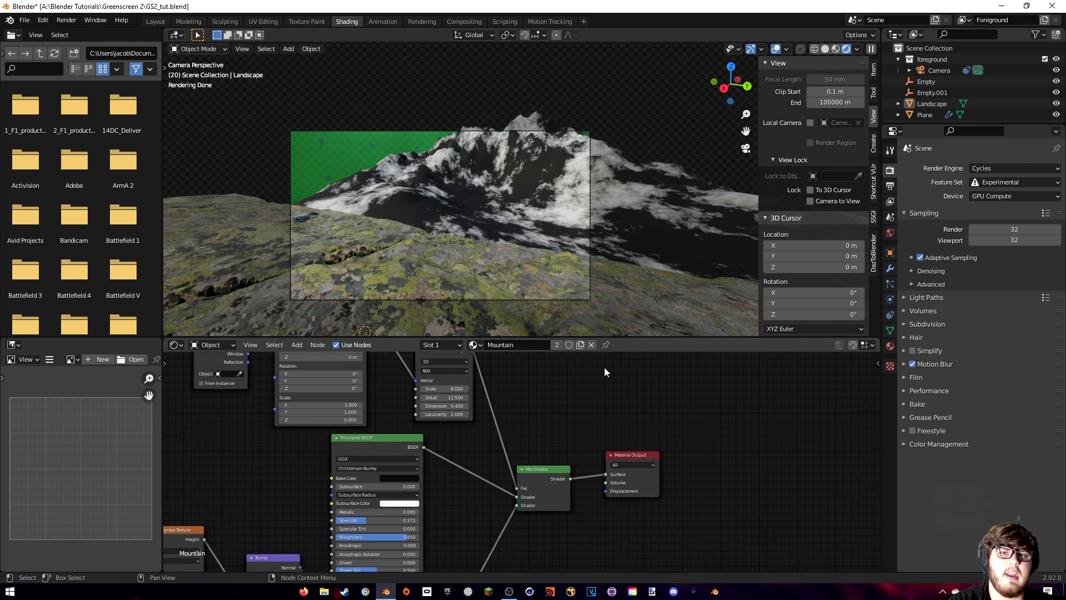
# - Save the file and render the current frame as an image
pyautogui.hotkey('ctrl', 's')
pyautogui.click(71, 21)
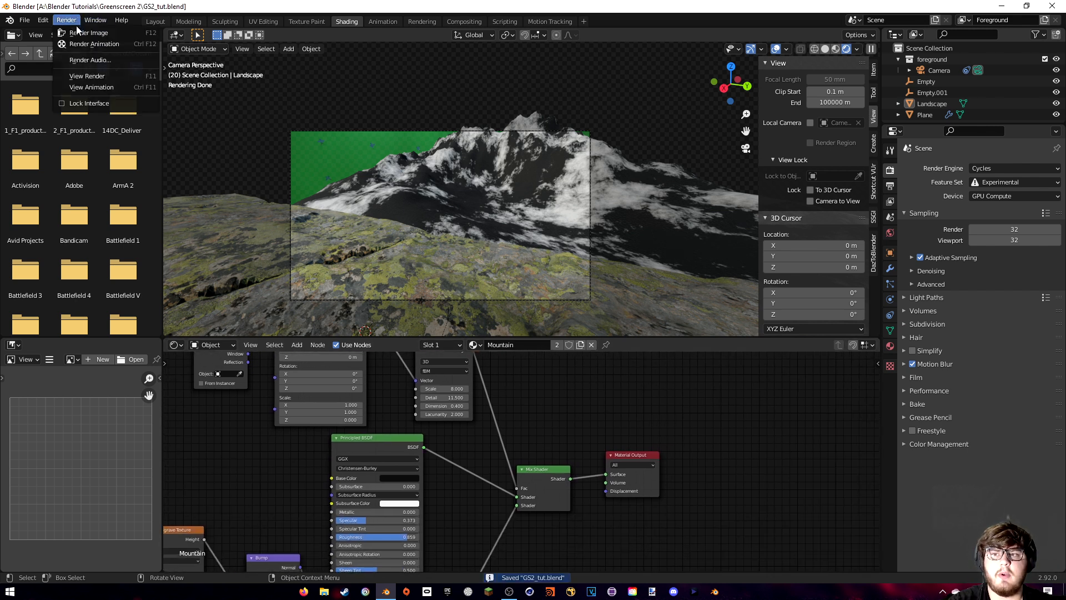
pyautogui.click(83, 32)
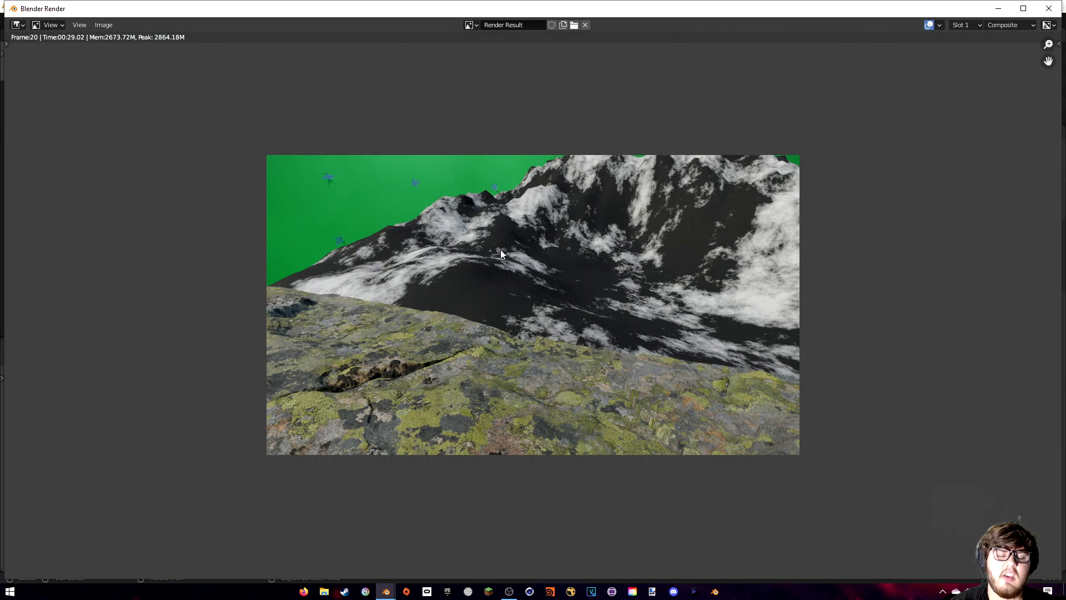
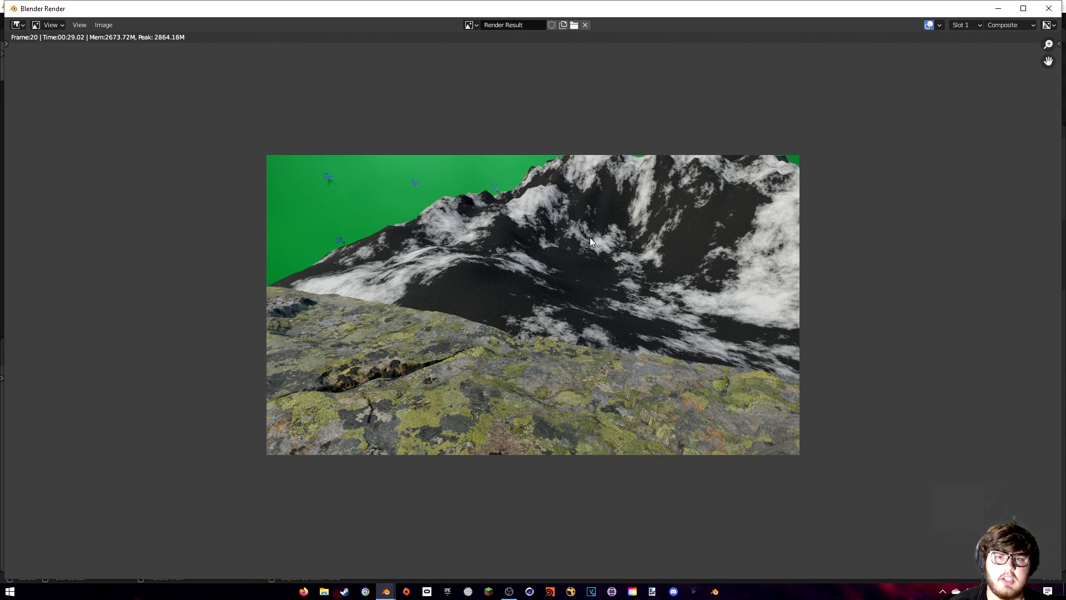
# - Close the render result and enable the Mist pass for the Foreground view layer
pyautogui.click(1049, 9)
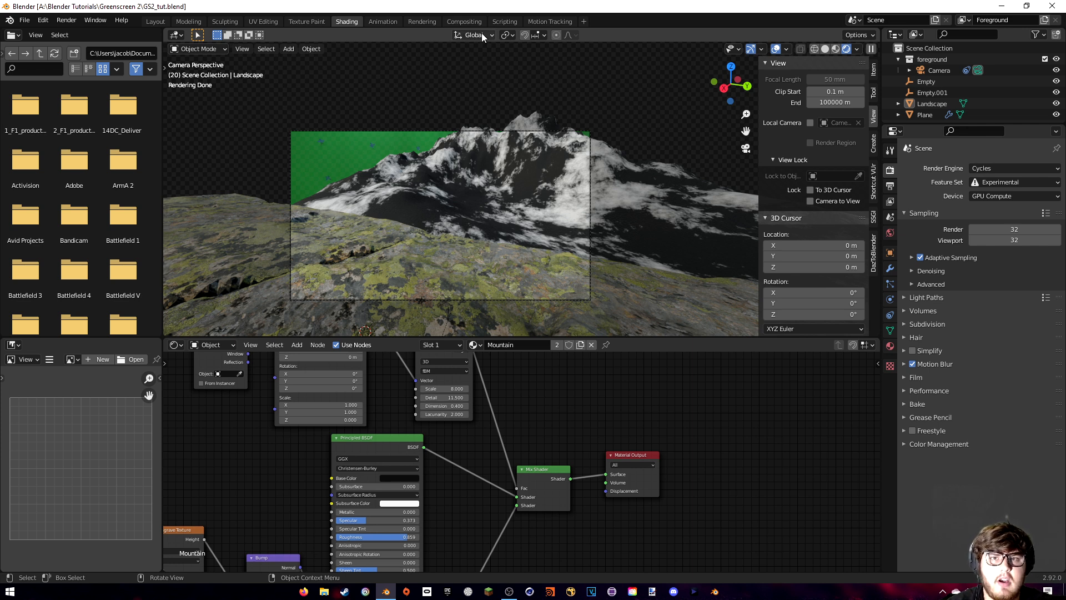
pyautogui.click(890, 201)
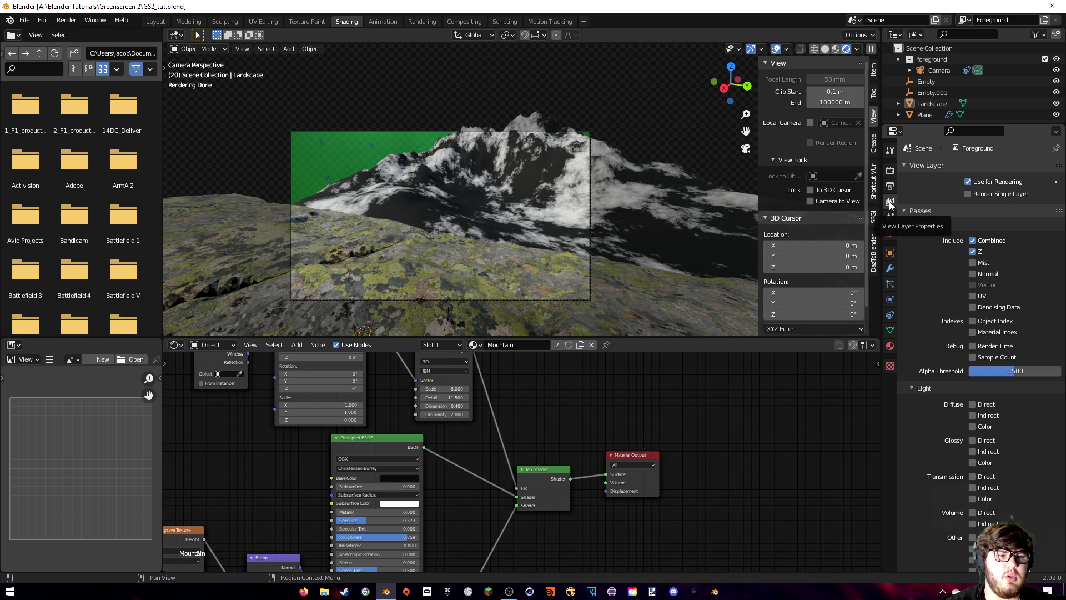
pyautogui.click(972, 263)
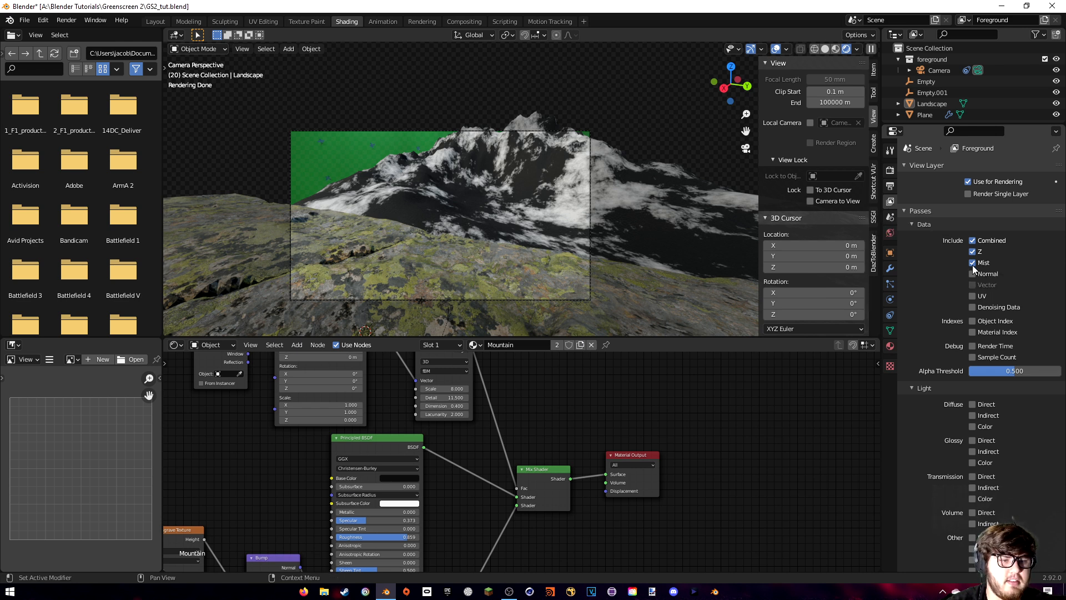
# - Open the world's mist pass settings and display the Mist render pass in the 3D viewport
pyautogui.click(890, 234)
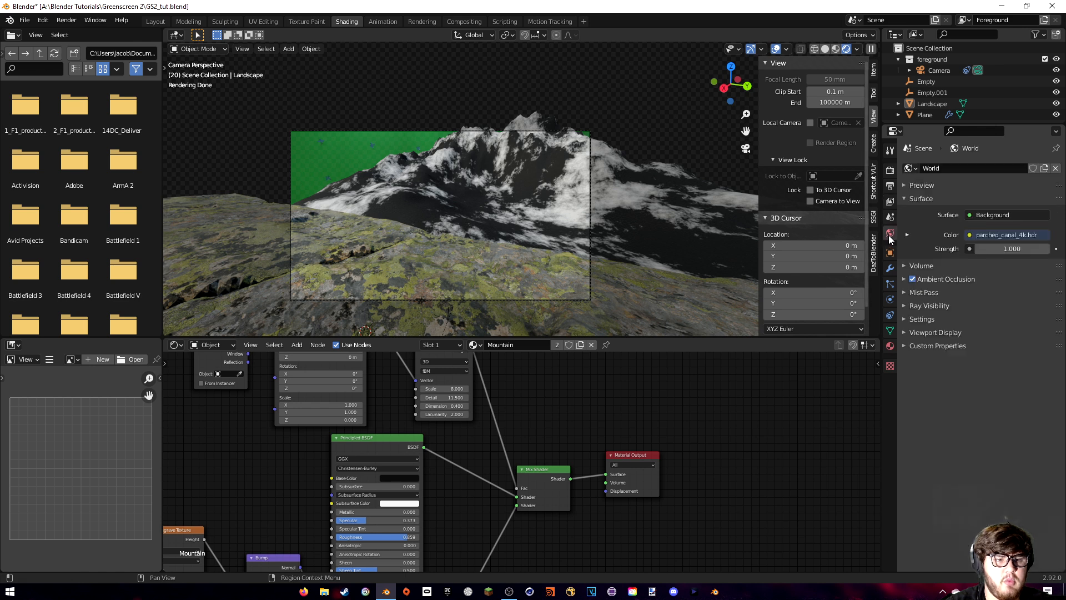
pyautogui.click(912, 293)
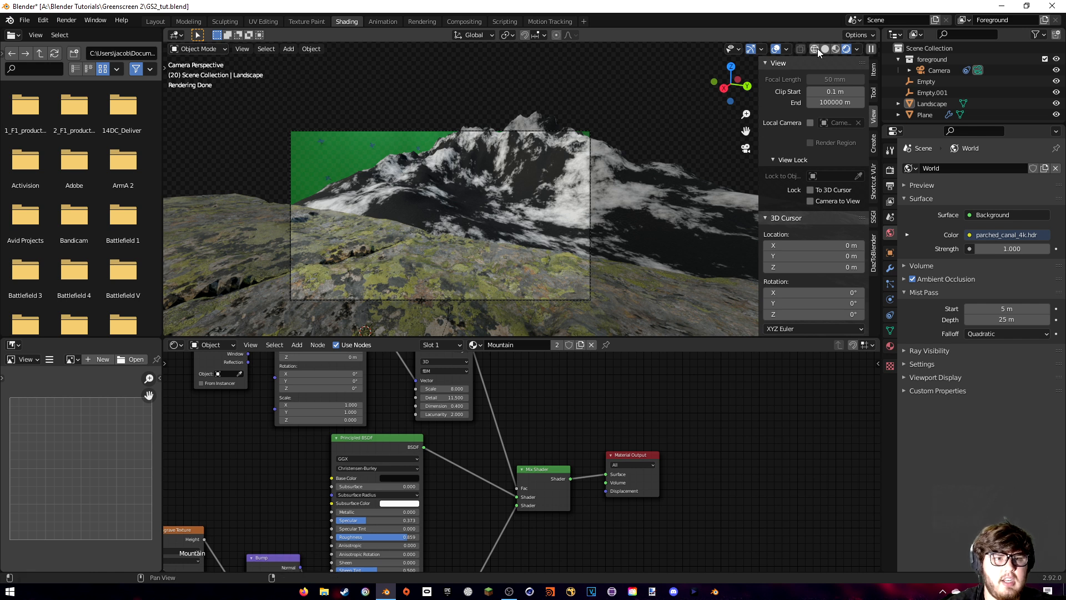
pyautogui.click(857, 49)
pyautogui.click(814, 149)
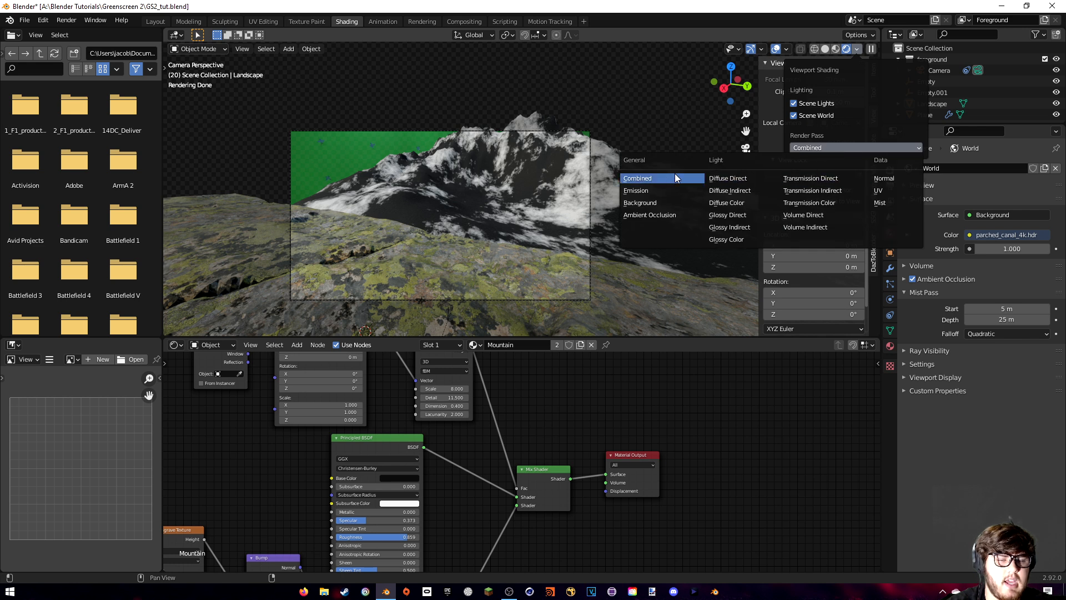
pyautogui.click(887, 206)
pyautogui.keyDown('shift'); pyautogui.moveTo(437, 243); pyautogui.dragTo(518, 206, button='middle'); pyautogui.keyUp('shift')
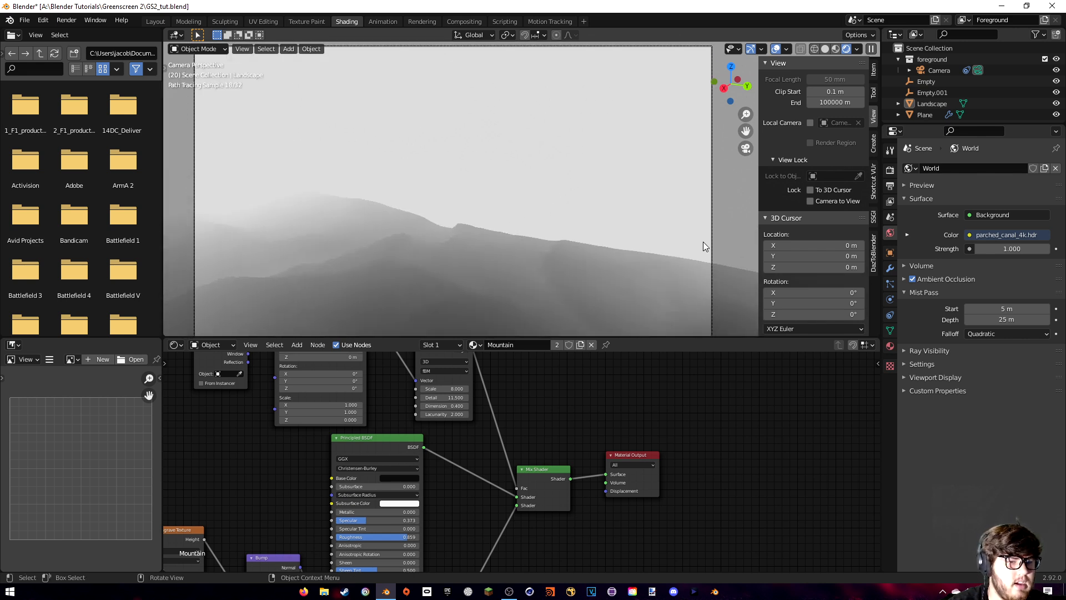
# - Raise the world's mist pass depth to 3871 m so the mist gradient spans the mountain
pyautogui.moveTo(1006, 319)
pyautogui.mouseDown()
pyautogui.moveTo(1050, 319)
pyautogui.moveTo(1013, 319)
pyautogui.mouseUp()
pyautogui.scroll(-4, 550, 216)
pyautogui.keyDown('shift'); pyautogui.moveTo(561, 216); pyautogui.dragTo(546, 229, button='middle'); pyautogui.keyUp('shift')
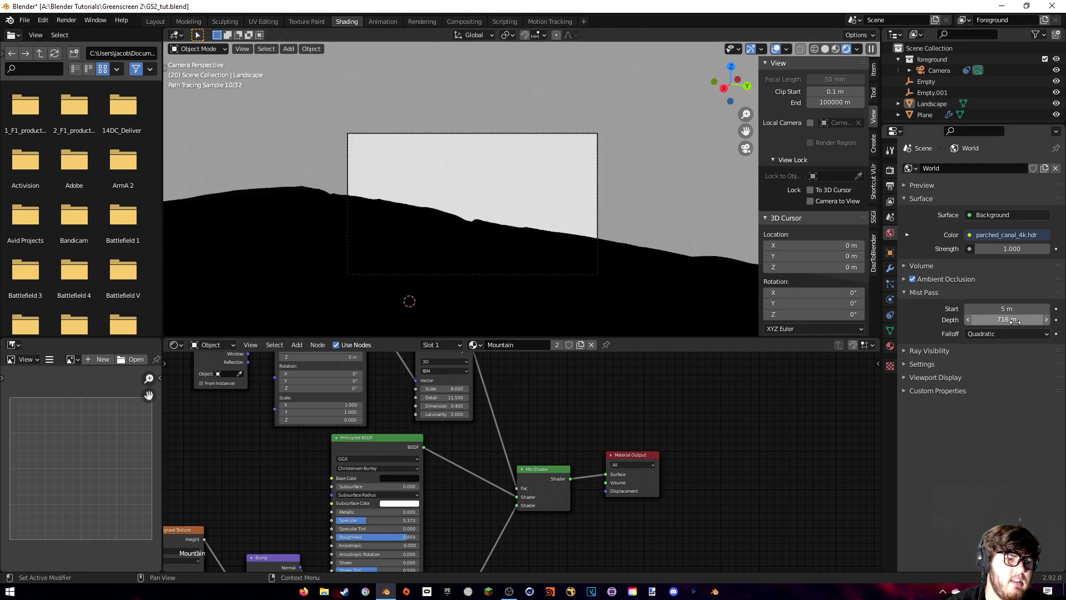
pyautogui.moveTo(994, 323); pyautogui.dragTo(1027, 323)
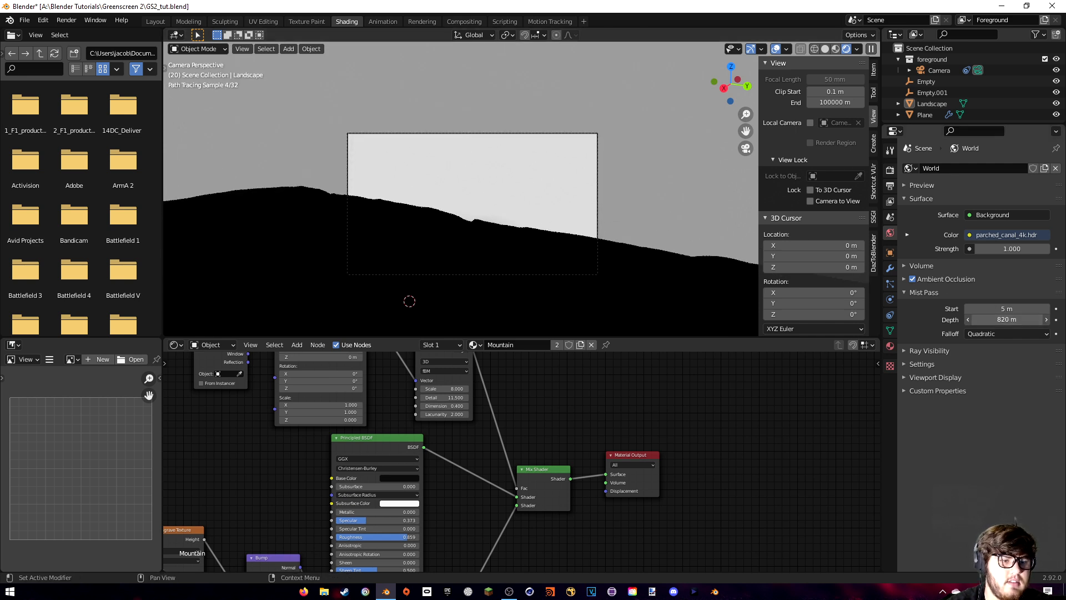
pyautogui.scroll(3, 629, 199)
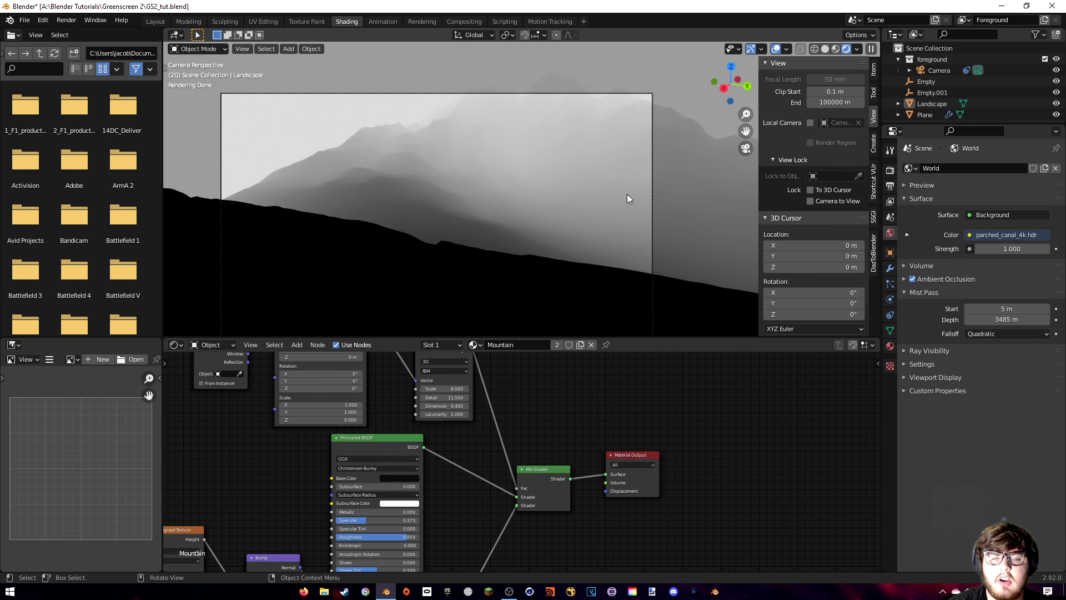
pyautogui.scroll(2, 589, 173)
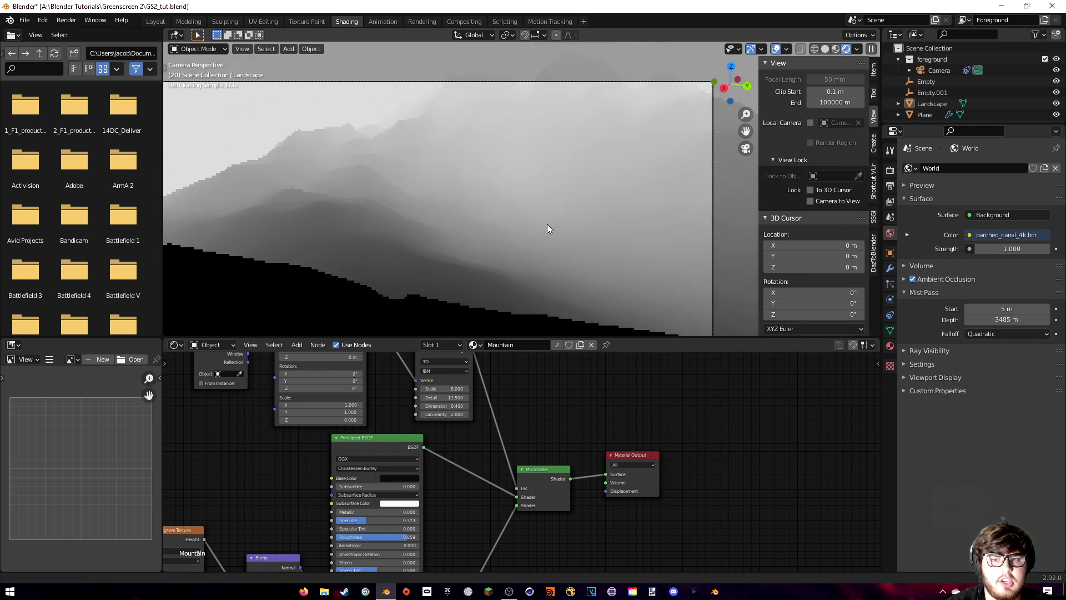
pyautogui.moveTo(999, 320); pyautogui.dragTo(1017, 320)
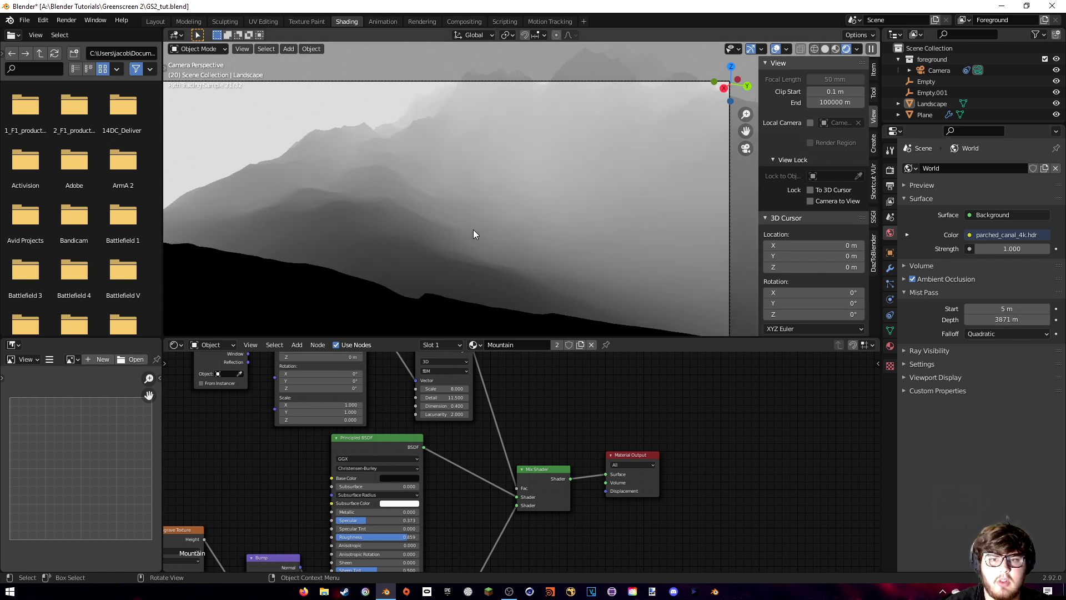
pyautogui.scroll(-2, 475, 227)
pyautogui.keyDown('shift'); pyautogui.moveTo(539, 215); pyautogui.dragTo(466, 211, button='middle'); pyautogui.keyUp('shift')
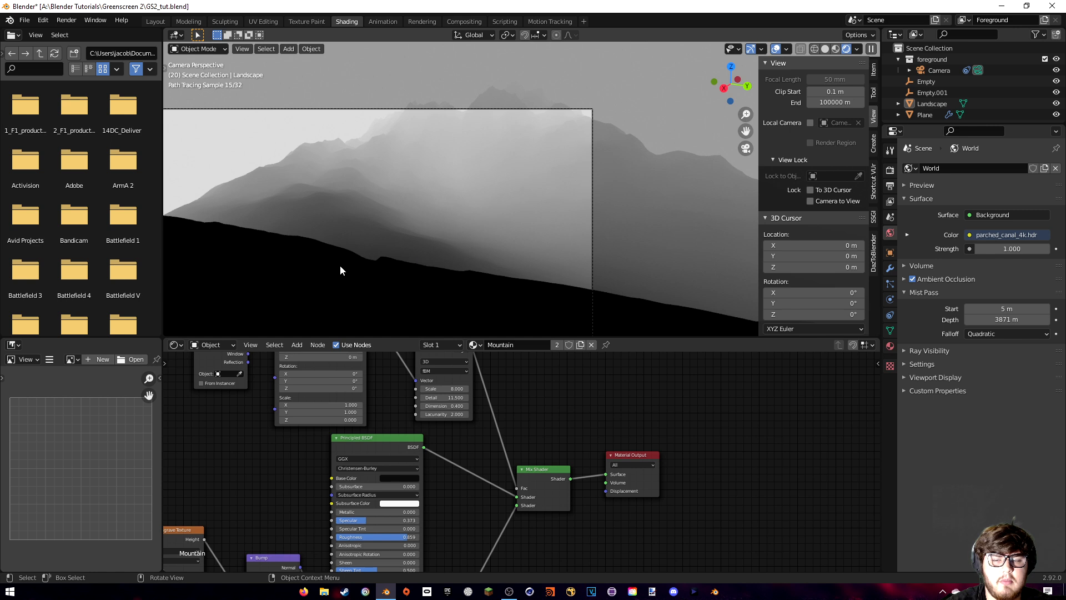
pyautogui.keyDown('shift'); pyautogui.moveTo(340, 265); pyautogui.dragTo(500, 248, button='middle'); pyautogui.keyUp('shift')
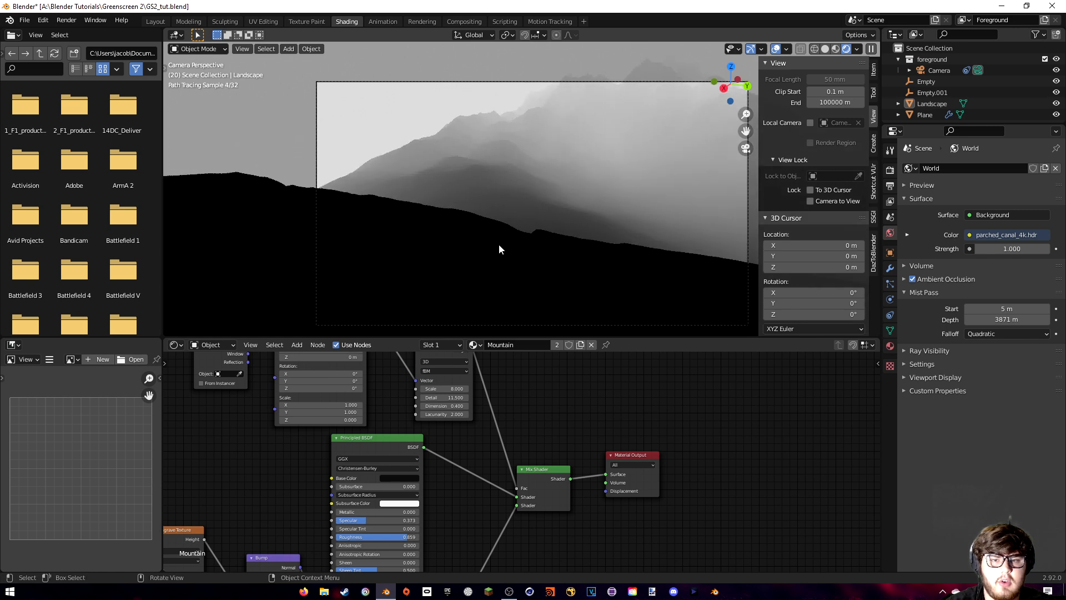
# - Set the viewport's render pass back to Combined
pyautogui.click(857, 50)
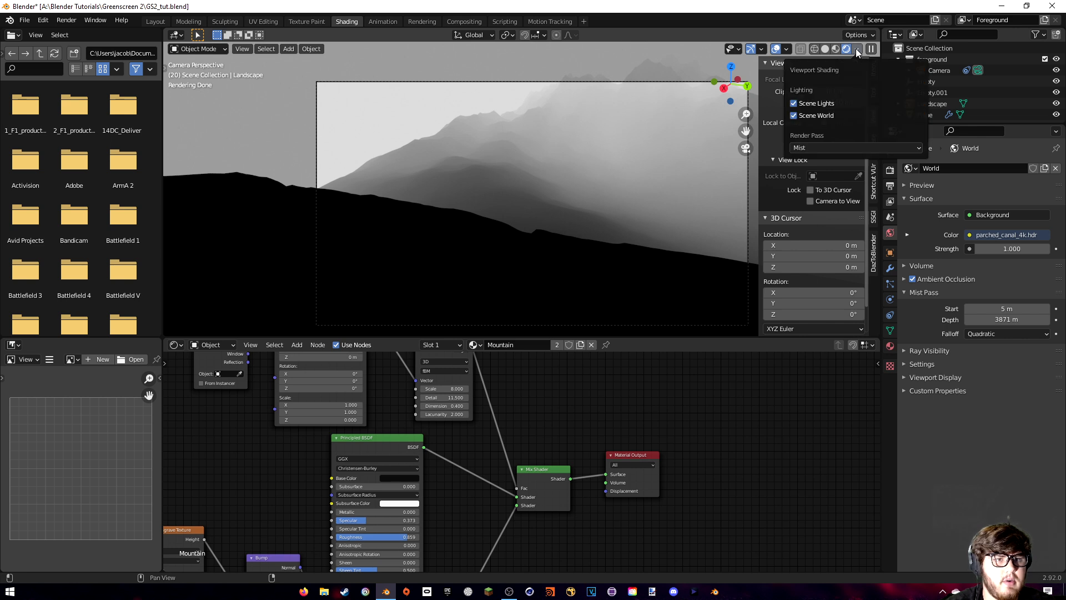
pyautogui.click(830, 146)
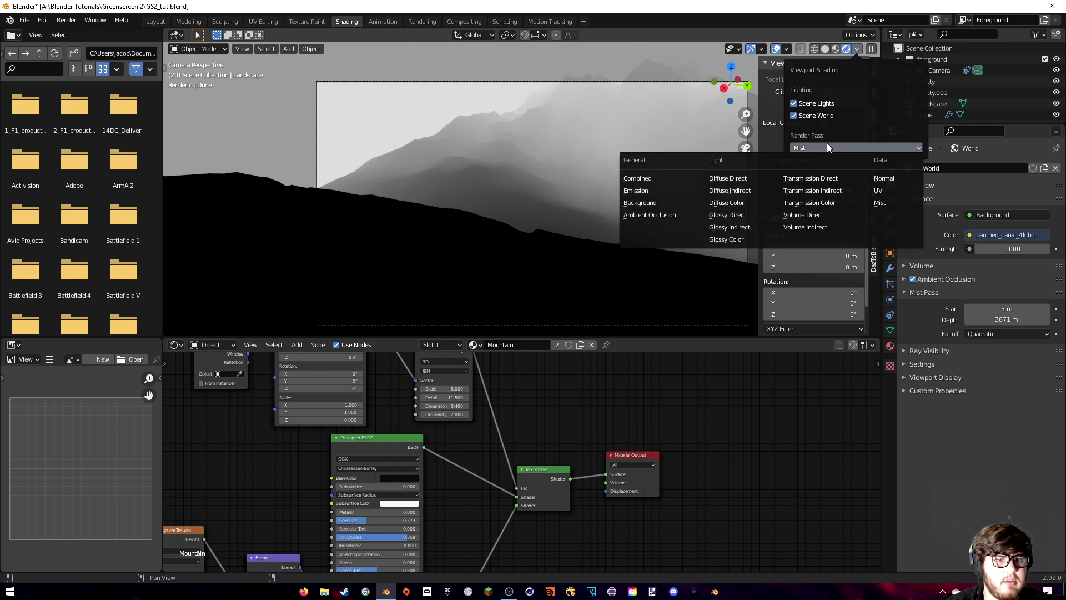
pyautogui.click(657, 179)
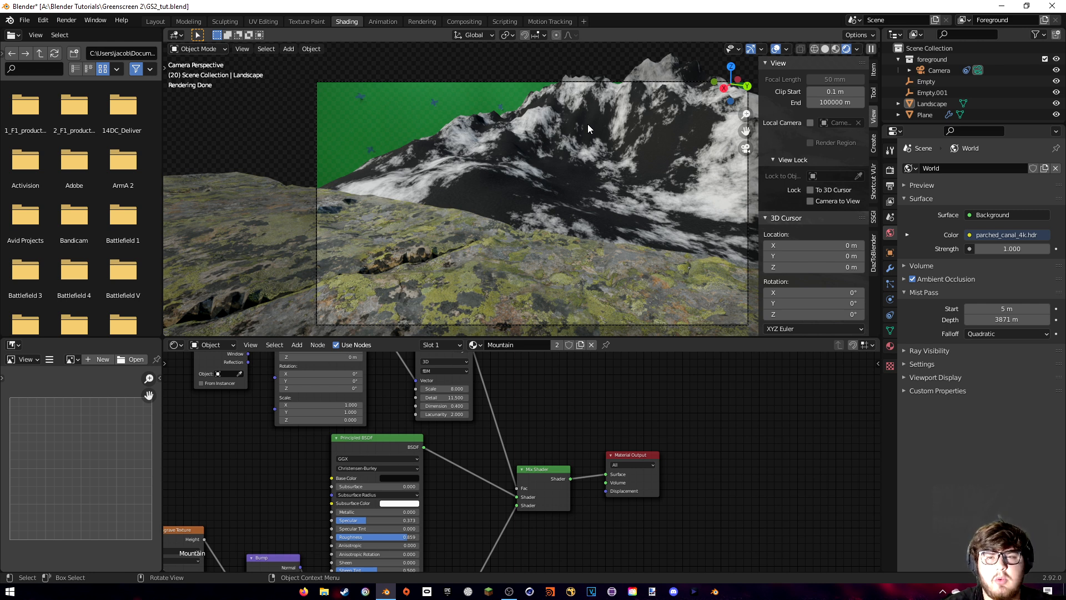
# - Switch to the Compositing workspace and move the Render Layers node away from the Alpha Over node to make room
pyautogui.click(464, 21)
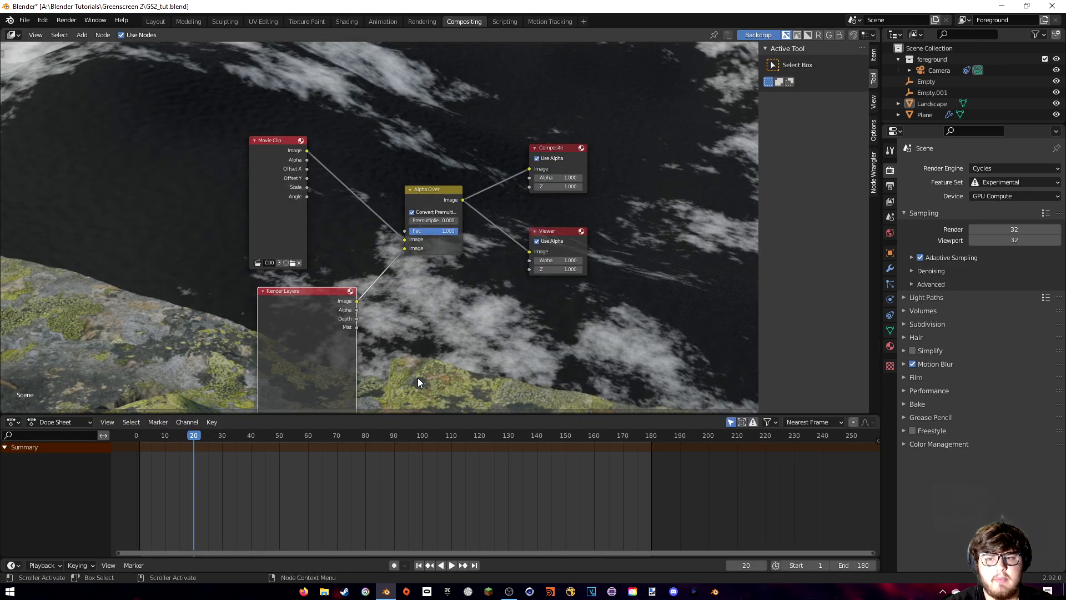
pyautogui.moveTo(418, 377); pyautogui.dragTo(505, 216, button='middle')
pyautogui.moveTo(393, 200); pyautogui.dragTo(252, 229)
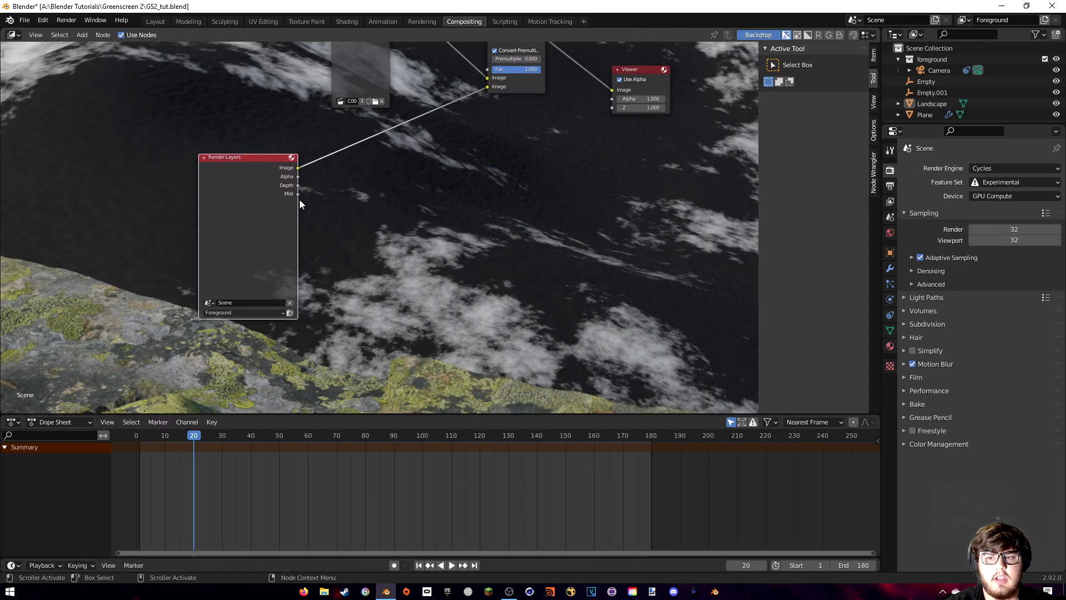
# - Add a Mix node beside the Render Layers node in the compositor
pyautogui.moveTo(298, 193); pyautogui.dragTo(386, 204)
pyautogui.moveTo(385, 186); pyautogui.dragTo(368, 205, button='middle')
pyautogui.hotkey('shift', 'a')
pyautogui.click(366, 202)
pyautogui.write('mix')
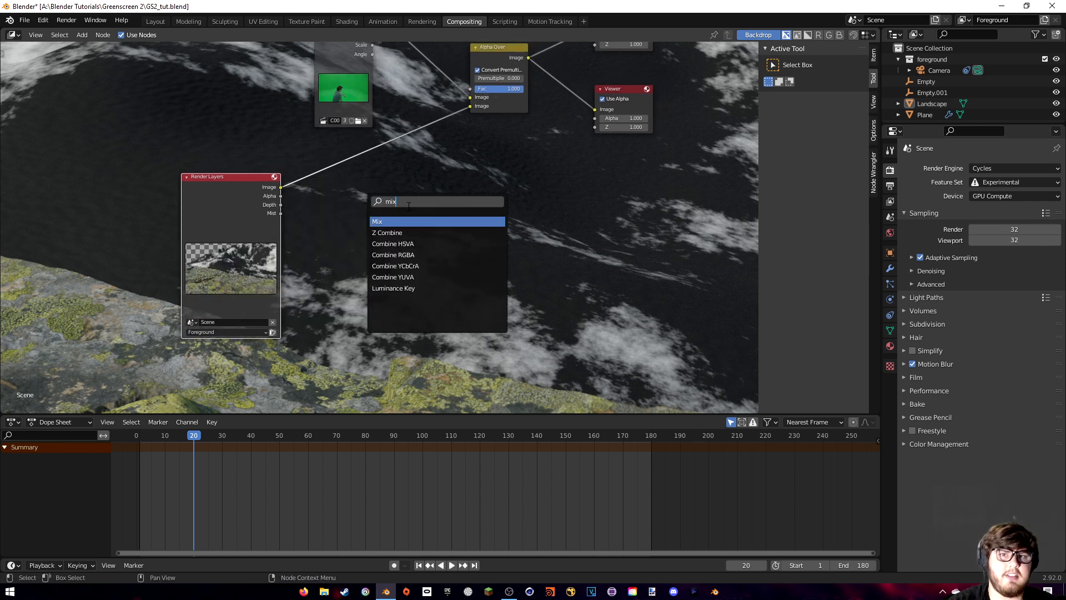
pyautogui.click(387, 221)
pyautogui.click(387, 221)
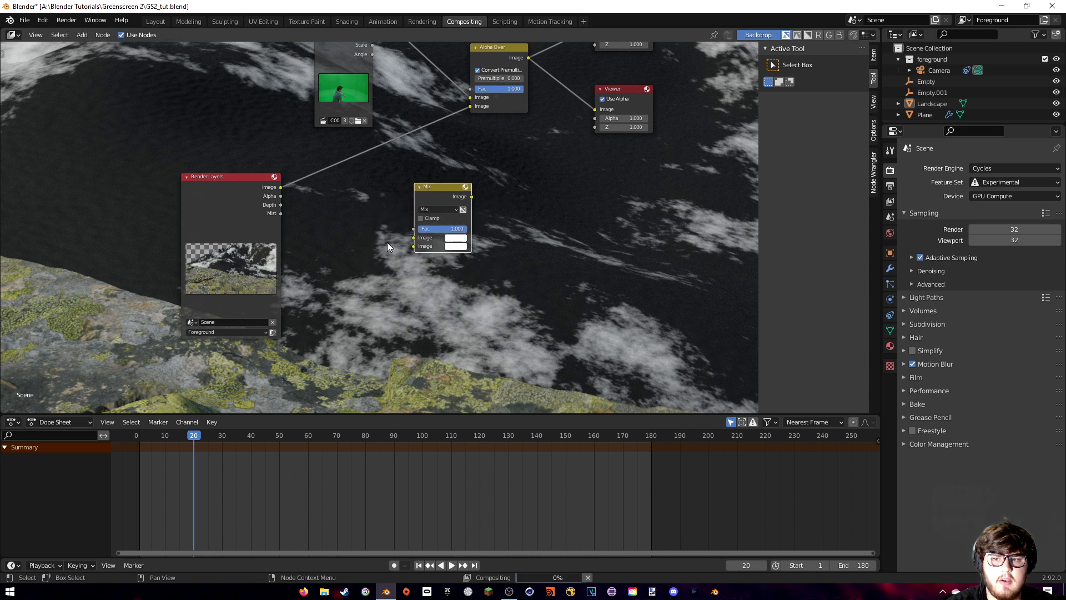
# - Connect Render Layers' Image to Mix's first image input and Mist to its factor, and preview the Mix node in the Viewer
pyautogui.moveTo(281, 188); pyautogui.dragTo(414, 238)
pyautogui.moveTo(280, 213); pyautogui.dragTo(415, 230)
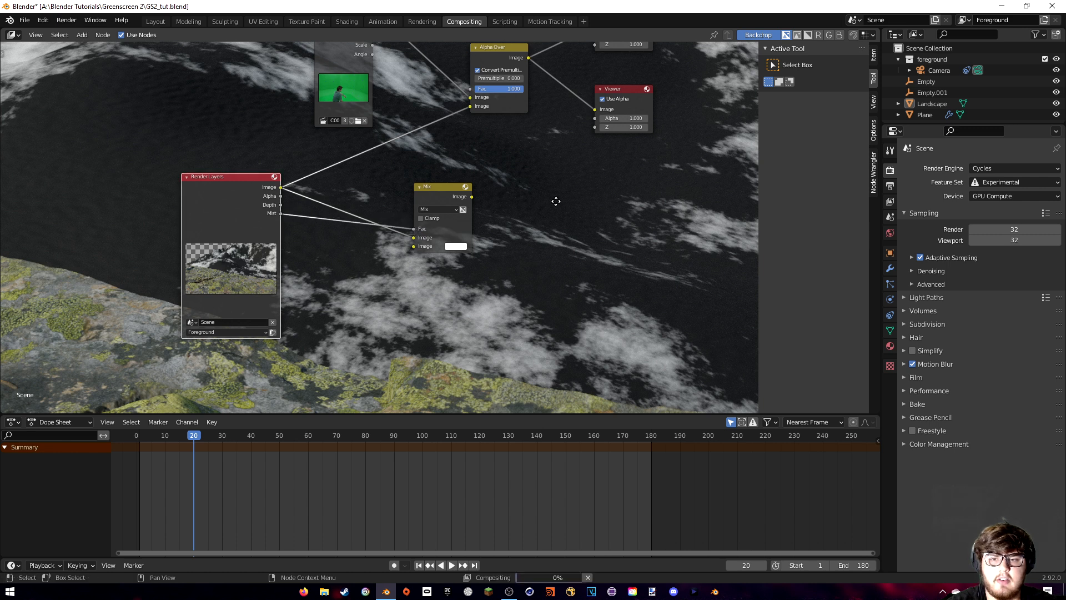
pyautogui.moveTo(555, 201); pyautogui.dragTo(519, 218, button='middle')
pyautogui.keyDown('ctrl'); pyautogui.keyDown('shift'); pyautogui.click(426, 208); pyautogui.keyUp('shift'); pyautogui.keyUp('ctrl')
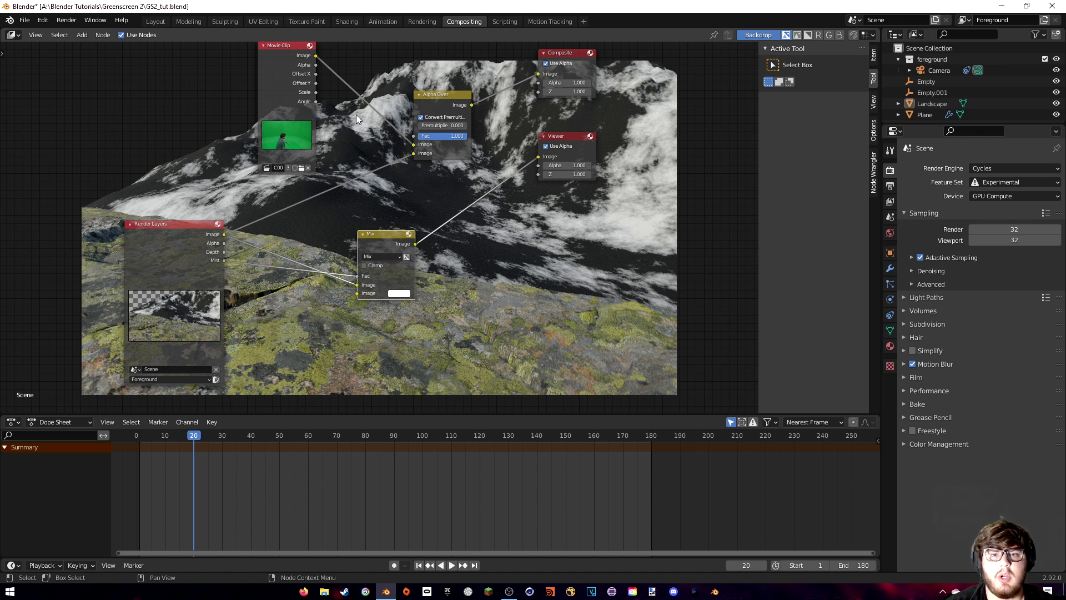
pyautogui.click(59, 35)
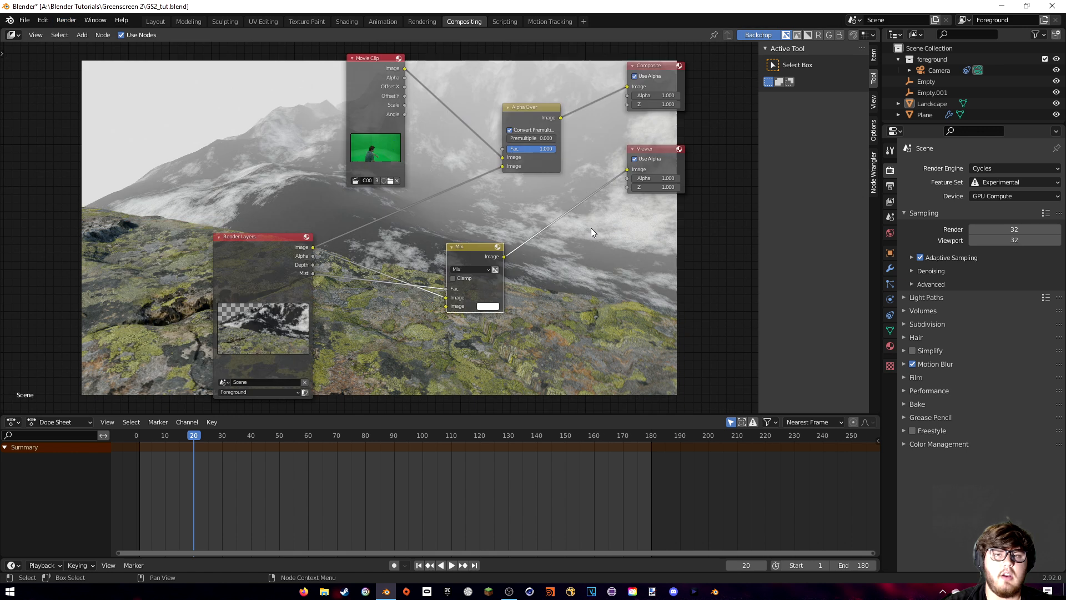
# - Spread the Render Layers and Mix nodes farther apart in the compositor
pyautogui.moveTo(588, 230); pyautogui.dragTo(409, 137, button='middle')
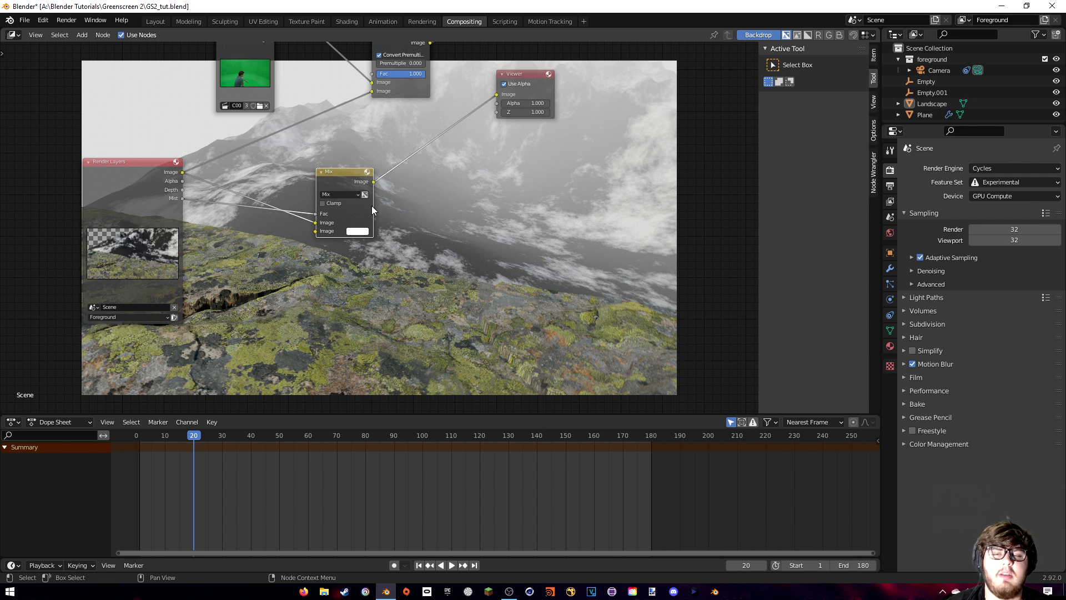
pyautogui.moveTo(387, 237); pyautogui.dragTo(448, 262, button='middle')
pyautogui.moveTo(182, 187); pyautogui.dragTo(150, 201)
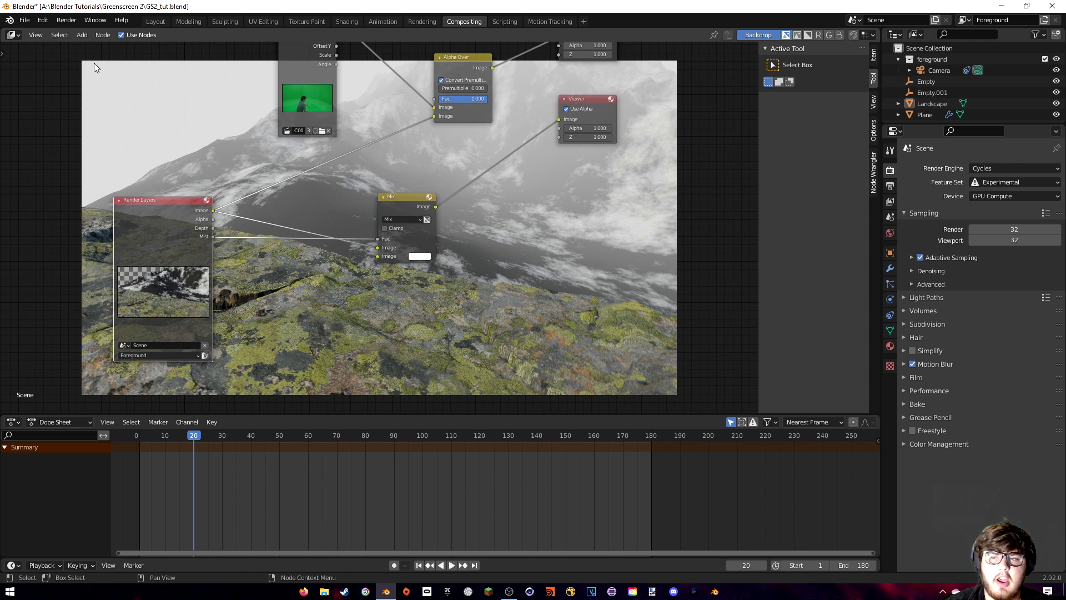
pyautogui.moveTo(499, 183); pyautogui.dragTo(450, 254, button='middle')
pyautogui.moveTo(361, 276); pyautogui.dragTo(372, 257)
pyautogui.moveTo(431, 258); pyautogui.dragTo(495, 191, button='middle')
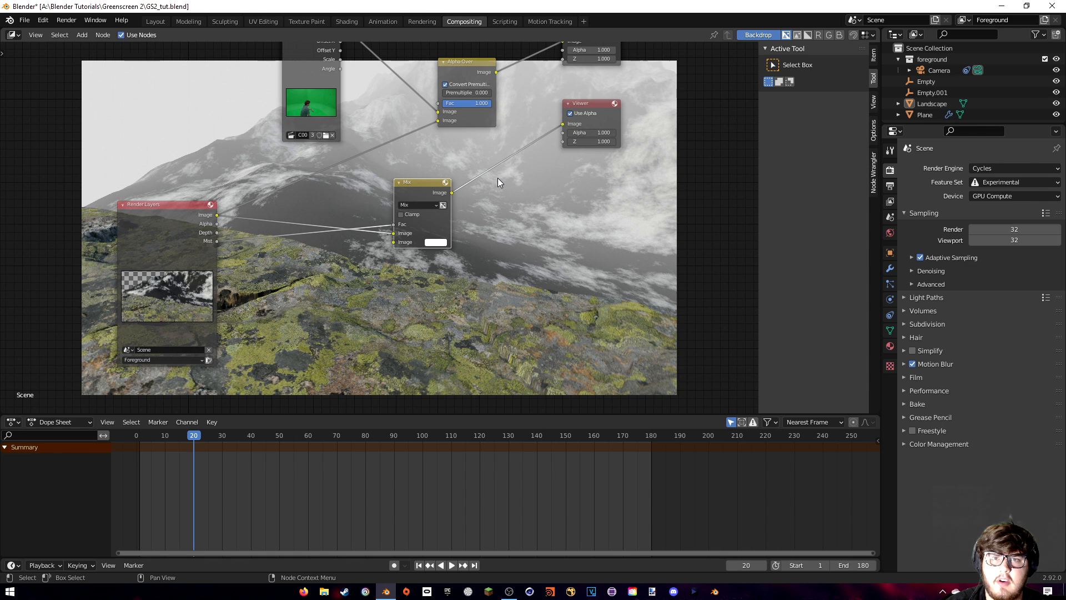
# - Return to the Layout workspace and move the timeline to frame 110
pyautogui.click(153, 21)
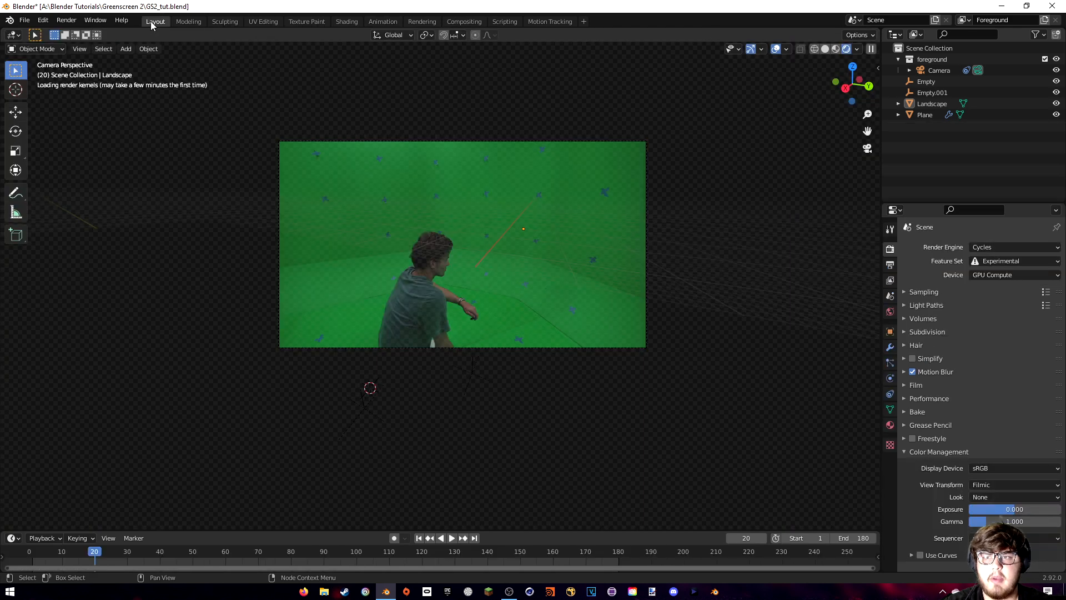
pyautogui.scroll(4, 497, 285)
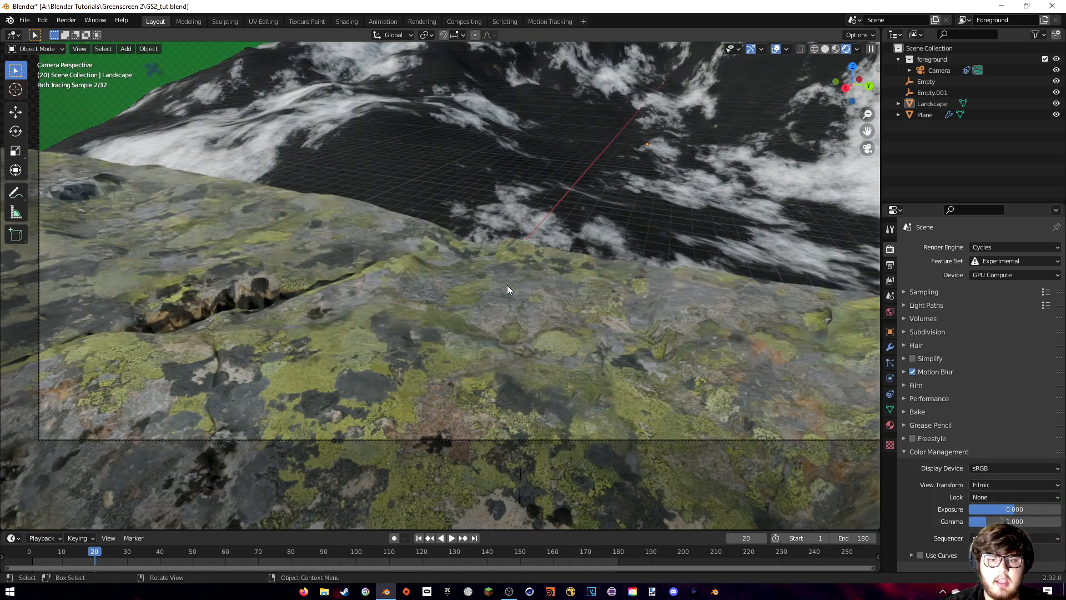
pyautogui.scroll(-6, 504, 284)
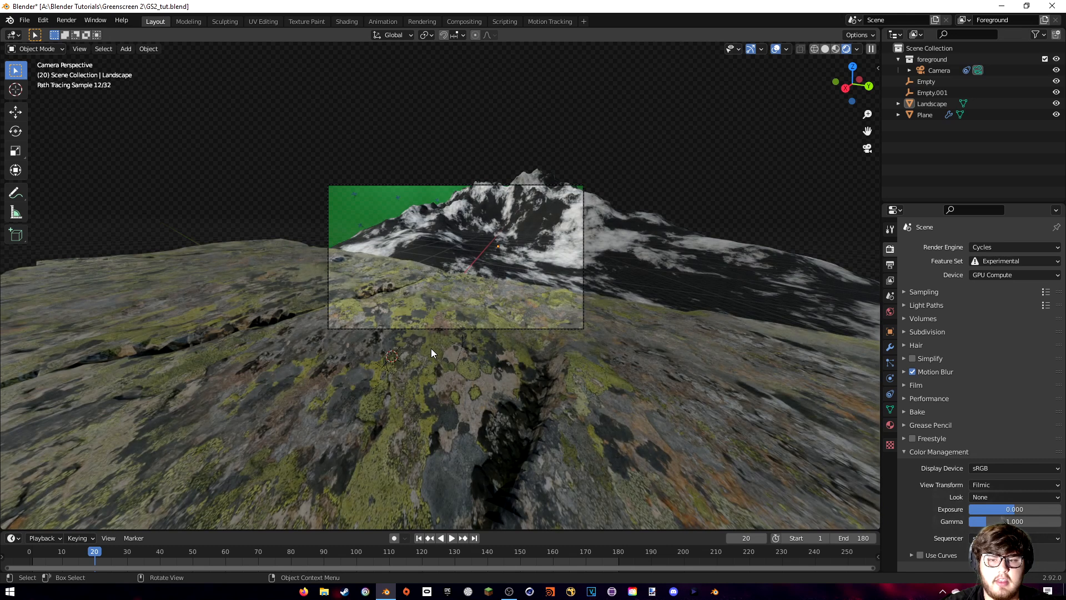
pyautogui.moveTo(141, 551); pyautogui.dragTo(390, 548)
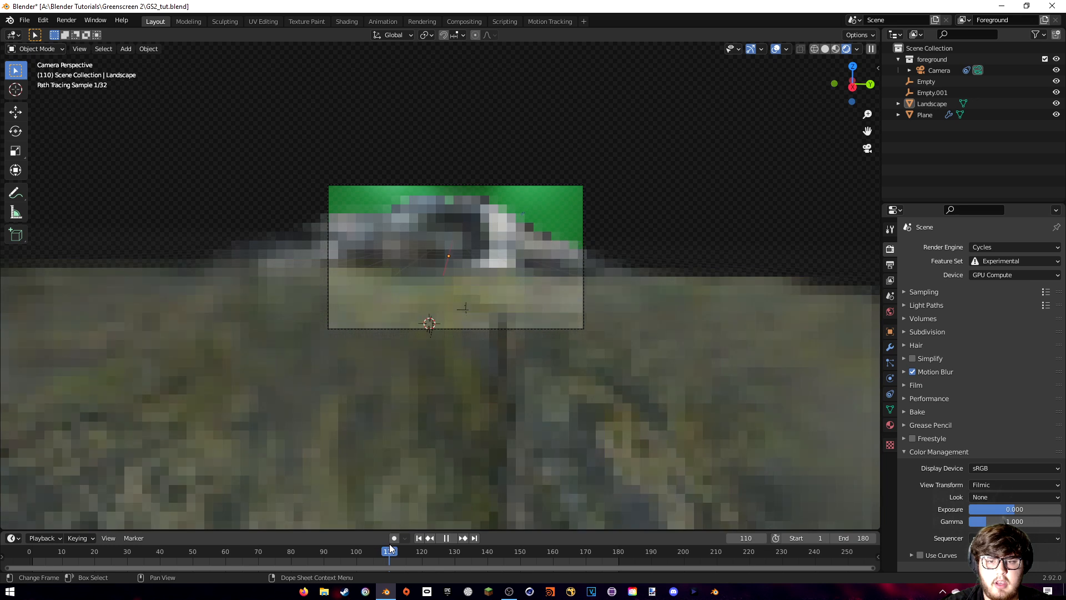
# - Hide the foreground rock plane and the mountain landscape, and set the viewport to solid shading
pyautogui.click(452, 284)
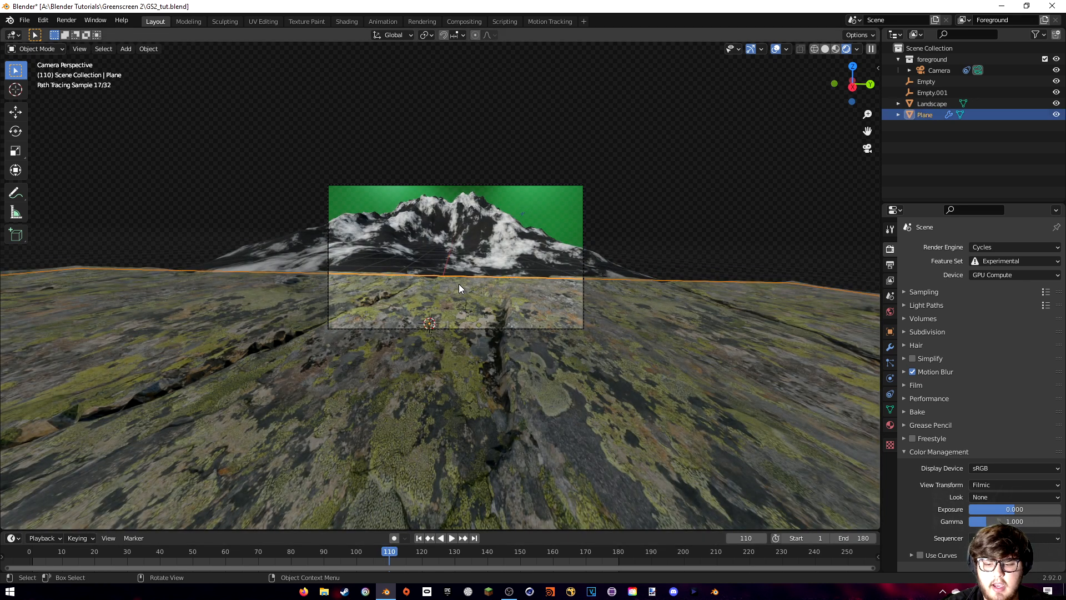
pyautogui.press('h')
pyautogui.click(469, 248)
pyautogui.press('h')
pyautogui.press('z')
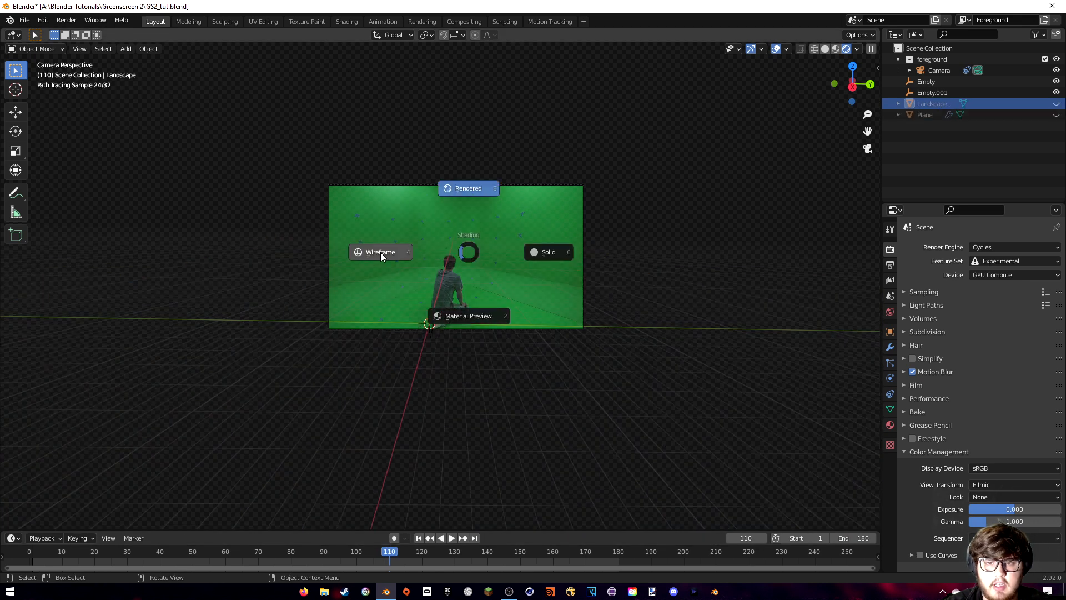
pyautogui.click(547, 251)
# - Add a mesh plane at the 3D cursor and rotate it 90° about X and 90° about Z
pyautogui.scroll(4, 425, 298)
pyautogui.keyDown('shift'); pyautogui.moveTo(425, 298); pyautogui.dragTo(436, 265, button='middle'); pyautogui.keyUp('shift')
pyautogui.hotkey('shift', 'a')
pyautogui.moveTo(434, 264)
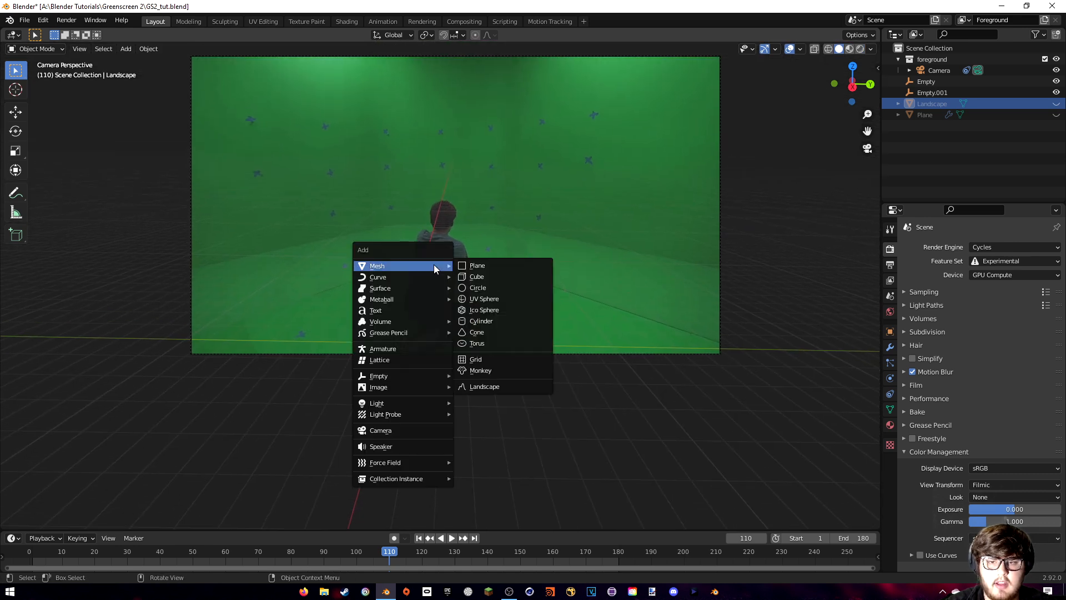
pyautogui.click(476, 265)
pyautogui.write('rx')
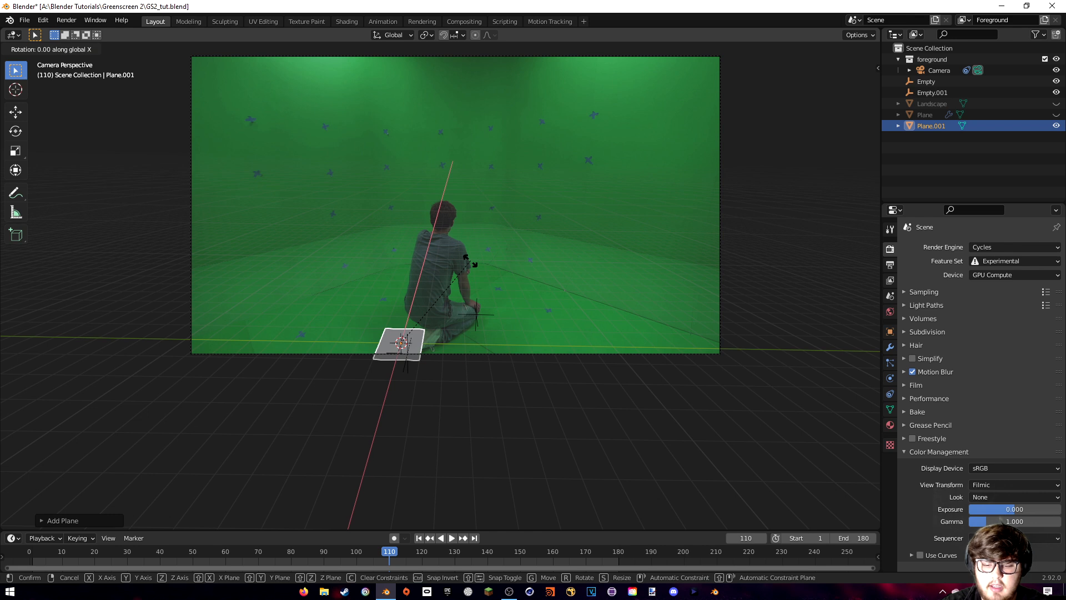
pyautogui.write('90')
pyautogui.press('Return')
pyautogui.write('rz90')
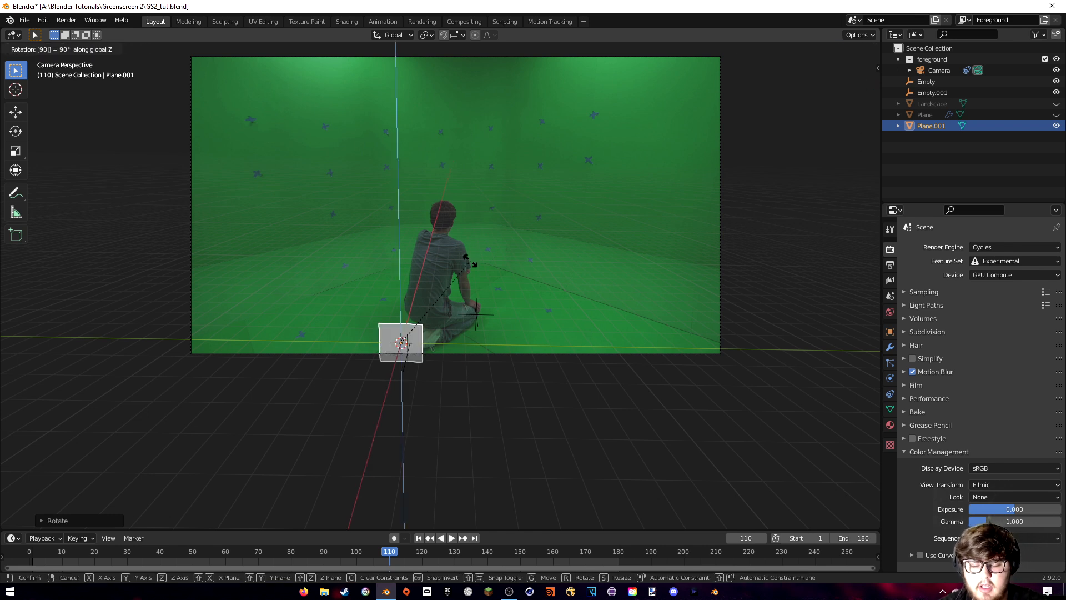
pyautogui.press('Return')
# - In top view, move the upright plane between the two empties and rotate it to line up roughly with them
pyautogui.press('KP_7')
pyautogui.scroll(6, 534, 256)
pyautogui.keyDown('shift'); pyautogui.moveTo(622, 197); pyautogui.dragTo(480, 303, button='middle'); pyautogui.keyUp('shift')
pyautogui.press('g')
pyautogui.click(606, 191)
pyautogui.press('r')
pyautogui.click(545, 111)
# - Enlarge the plane beyond both empties and fine-tune its rotation and position so it passes through them
pyautogui.press('s')
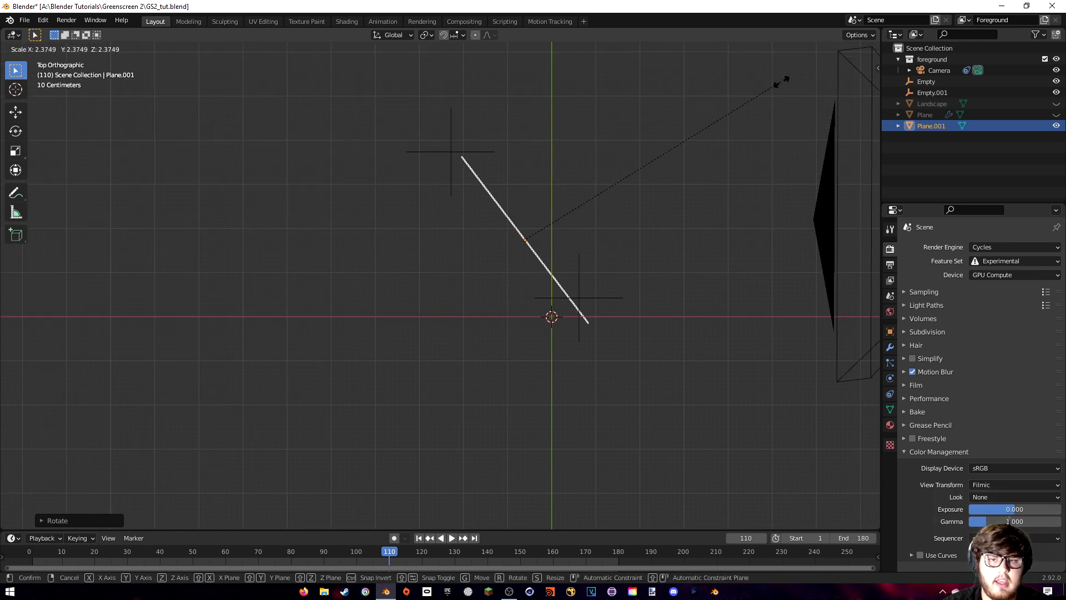
pyautogui.click(121, 74)
pyautogui.press('r')
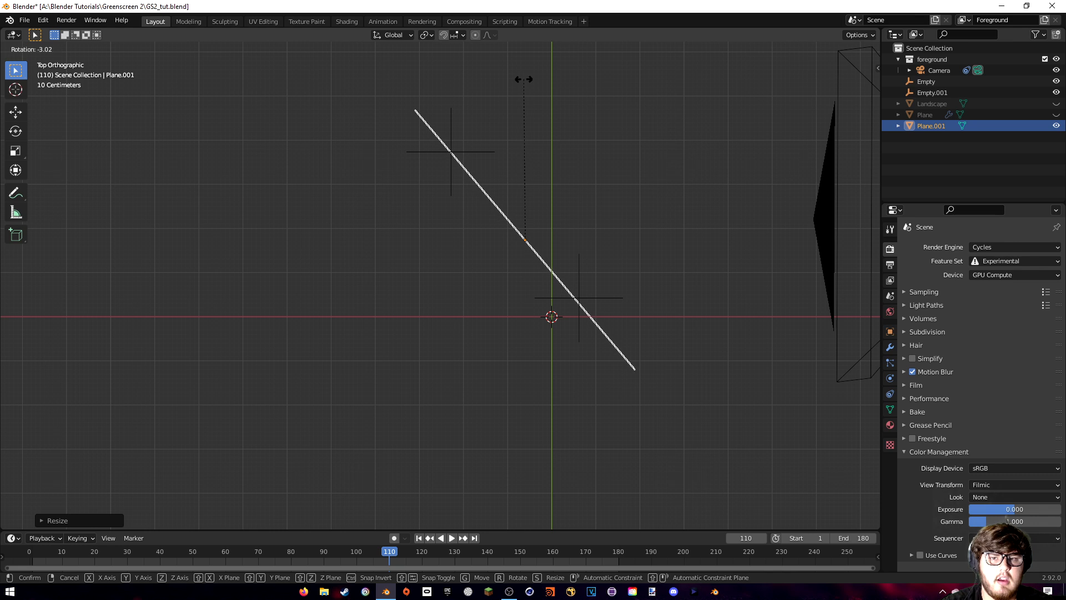
pyautogui.click(524, 78)
pyautogui.press('g')
pyautogui.click(520, 63)
pyautogui.press('r')
pyautogui.click(517, 60)
pyautogui.press('g')
pyautogui.click(516, 65)
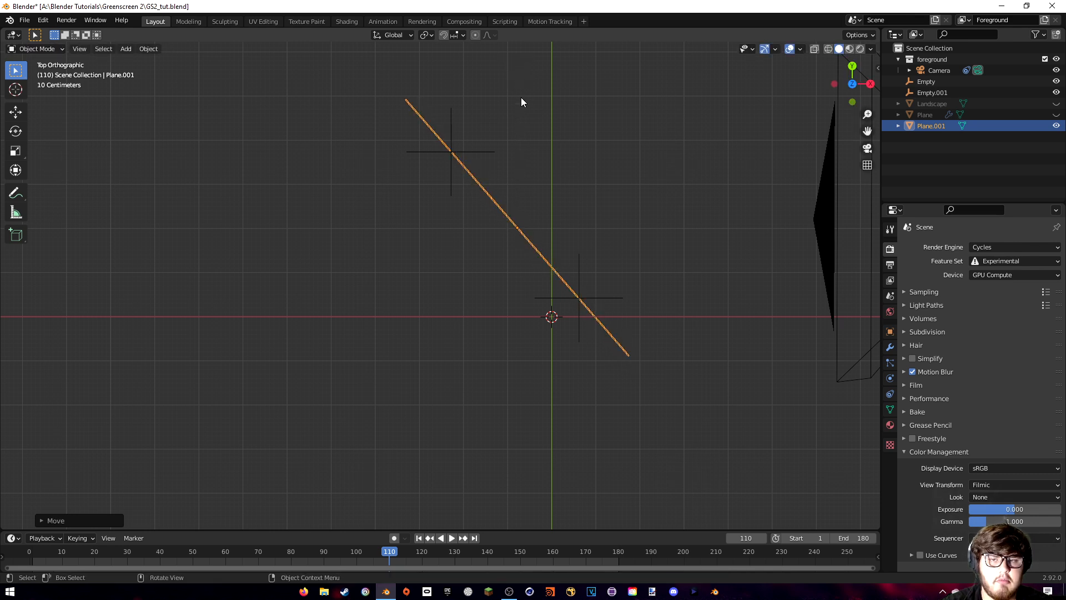
pyautogui.press('s')
pyautogui.click(561, 102)
# - From the camera view, raise the plane about 3 m along Z to cover the seated actor, and switch to wireframe shading
pyautogui.press('KP_0')
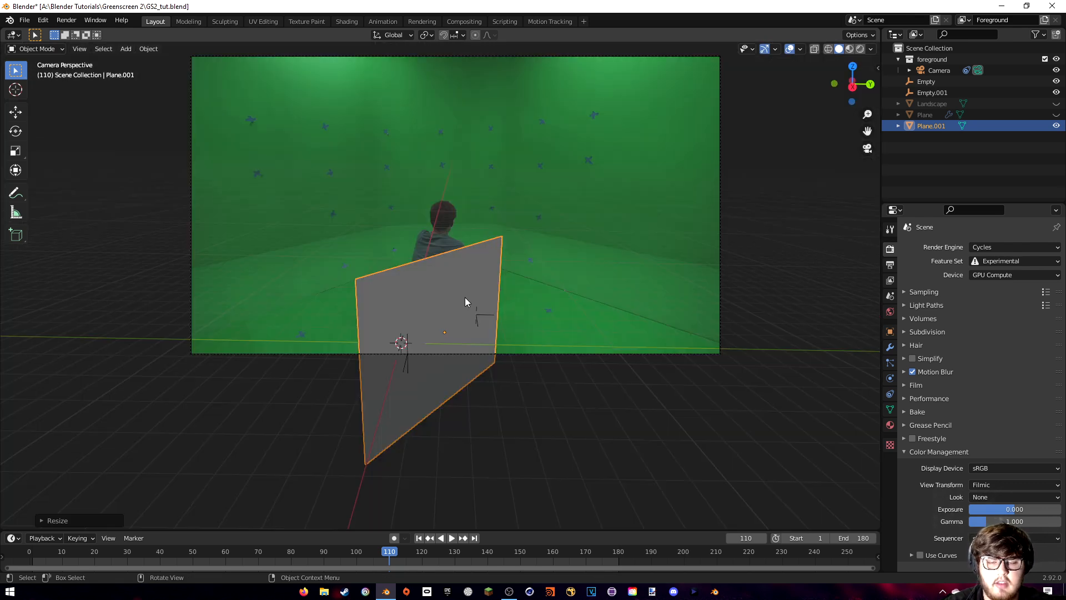
pyautogui.press('g')
pyautogui.press('z')
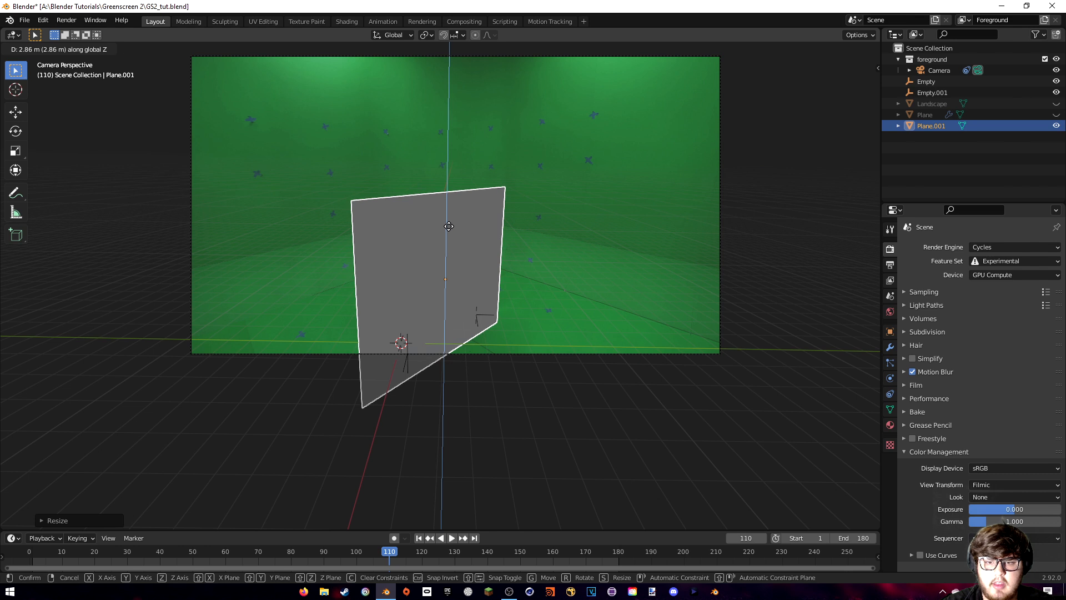
pyautogui.click(448, 223)
pyautogui.press('z')
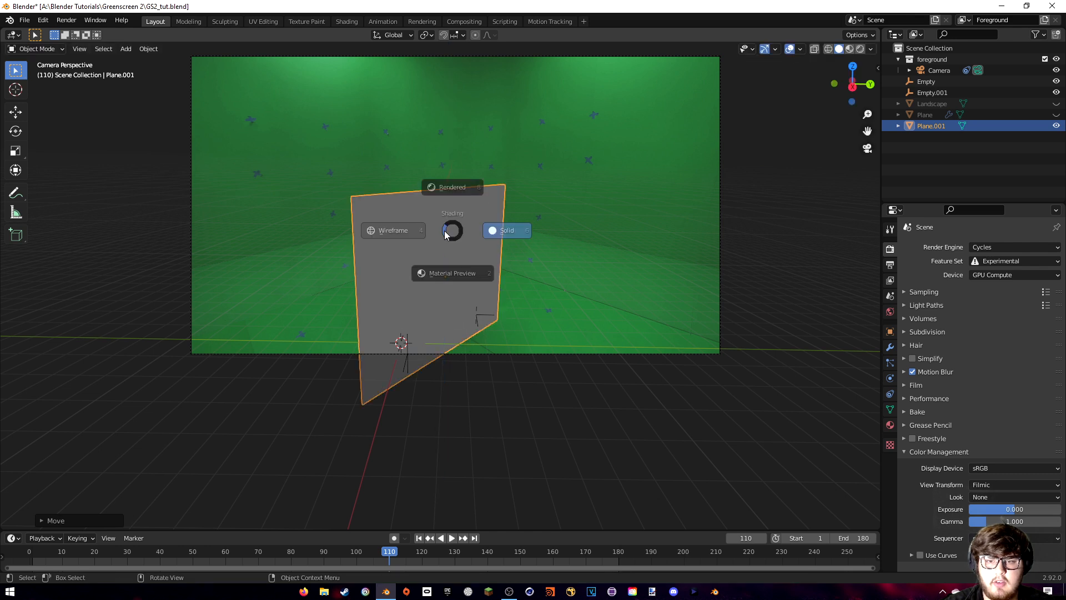
pyautogui.click(375, 233)
pyautogui.scroll(3, 397, 244)
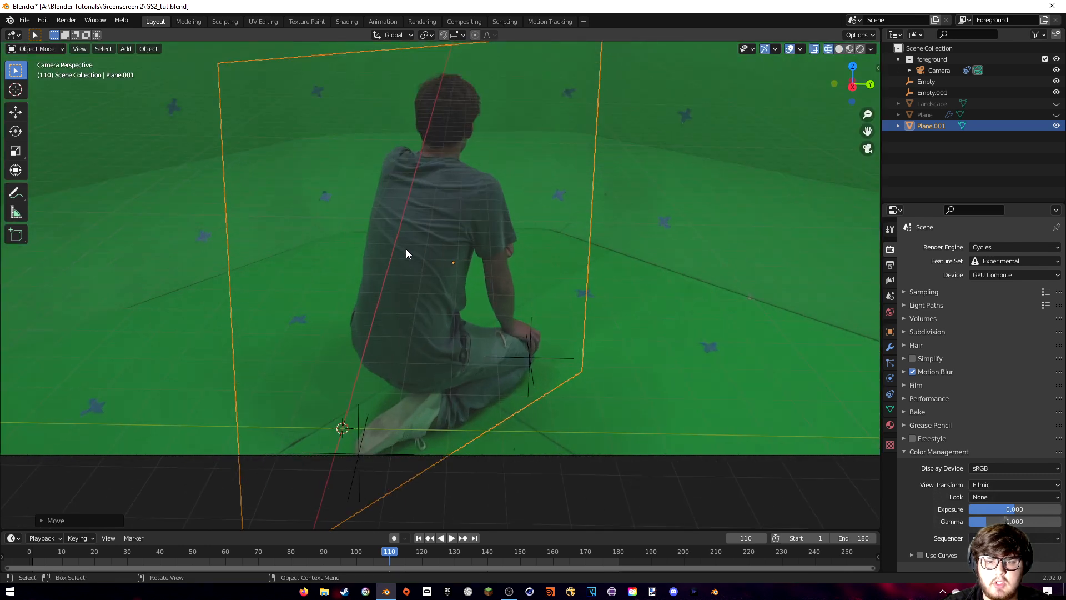
pyautogui.scroll(1, 407, 250)
pyautogui.keyDown('shift'); pyautogui.moveTo(417, 272); pyautogui.dragTo(445, 292, button='middle'); pyautogui.keyUp('shift')
pyautogui.scroll(-1, 450, 268)
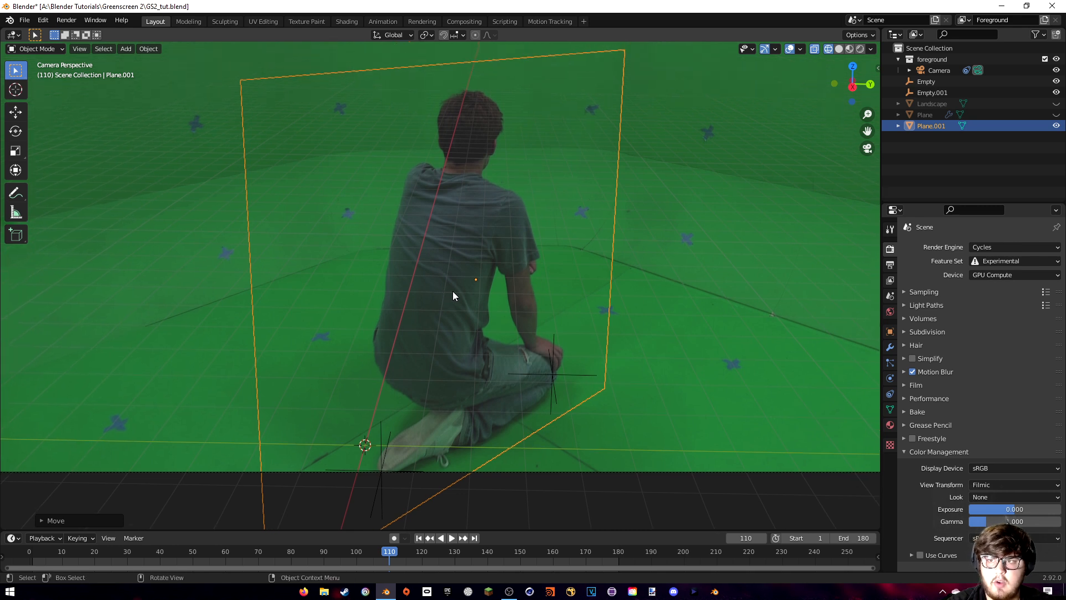
# - Knife-cut a closed outline into the plane, tracing the seated actor's silhouette from the foot around the head and back
pyautogui.press('Tab')
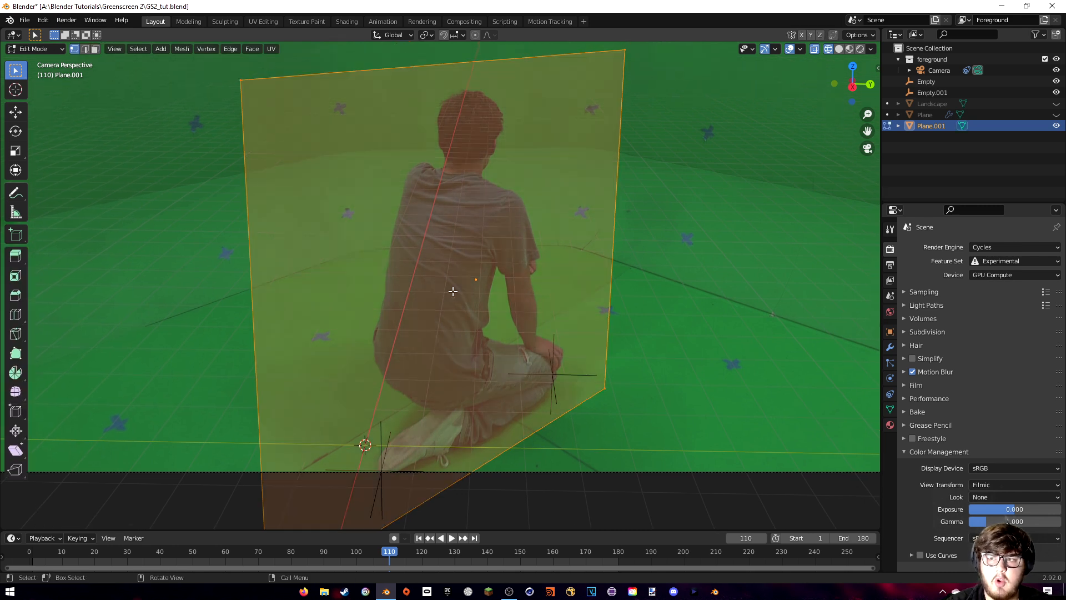
pyautogui.press('k')
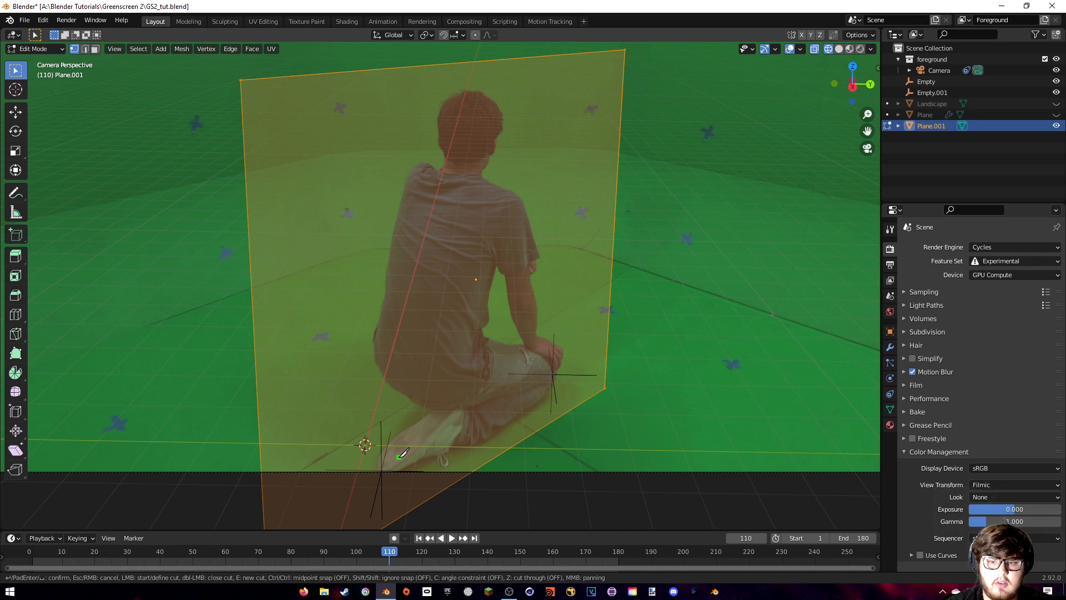
pyautogui.click(377, 465)
pyautogui.click(390, 444)
pyautogui.click(401, 432)
pyautogui.click(419, 423)
pyautogui.click(427, 418)
pyautogui.click(411, 401)
pyautogui.click(390, 388)
pyautogui.click(381, 369)
pyautogui.click(377, 343)
pyautogui.click(382, 314)
pyautogui.click(388, 272)
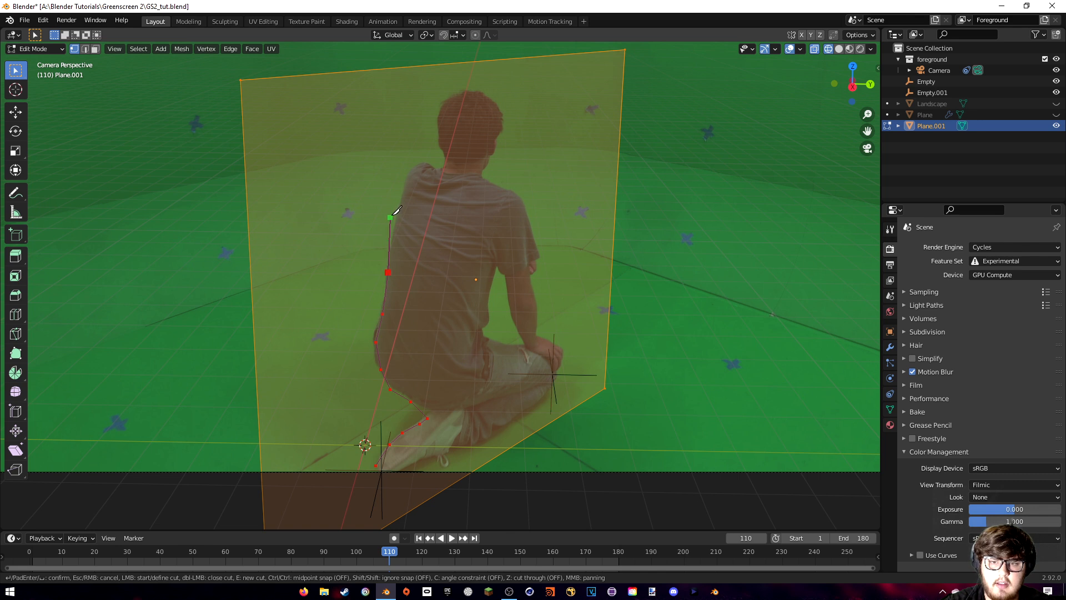
pyautogui.click(403, 193)
pyautogui.click(415, 163)
pyautogui.click(435, 164)
pyautogui.click(447, 156)
pyautogui.click(438, 133)
pyautogui.click(442, 101)
pyautogui.click(467, 88)
pyautogui.click(481, 89)
pyautogui.click(497, 103)
pyautogui.click(503, 118)
pyautogui.click(493, 148)
pyautogui.click(485, 173)
pyautogui.click(533, 230)
pyautogui.click(541, 263)
pyautogui.click(530, 286)
pyautogui.click(535, 332)
pyautogui.click(556, 347)
pyautogui.click(558, 370)
pyautogui.click(546, 394)
pyautogui.click(422, 460)
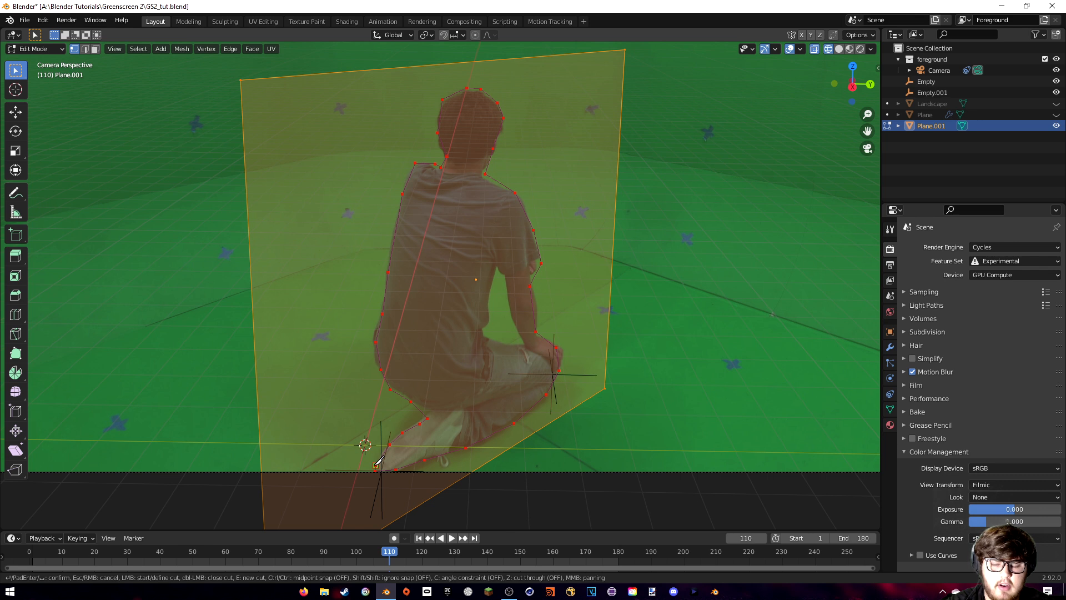
pyautogui.click(375, 465)
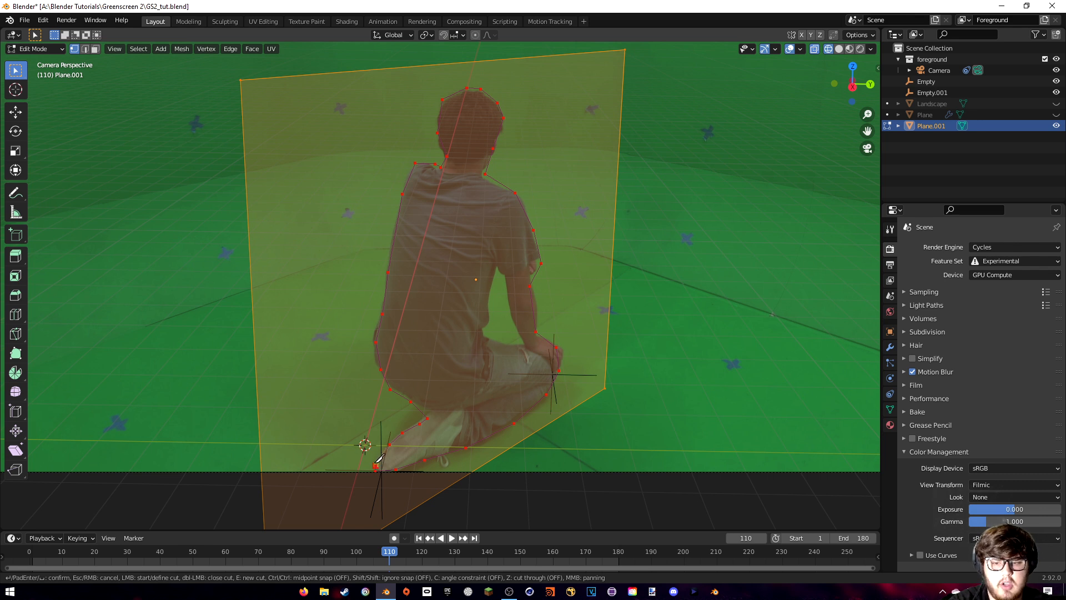
pyautogui.press('Return')
# - Return to solid shading and delete the two plane faces outside the actor's silhouette
pyautogui.press('z')
pyautogui.click(470, 324)
pyautogui.press('3')
pyautogui.click(369, 329)
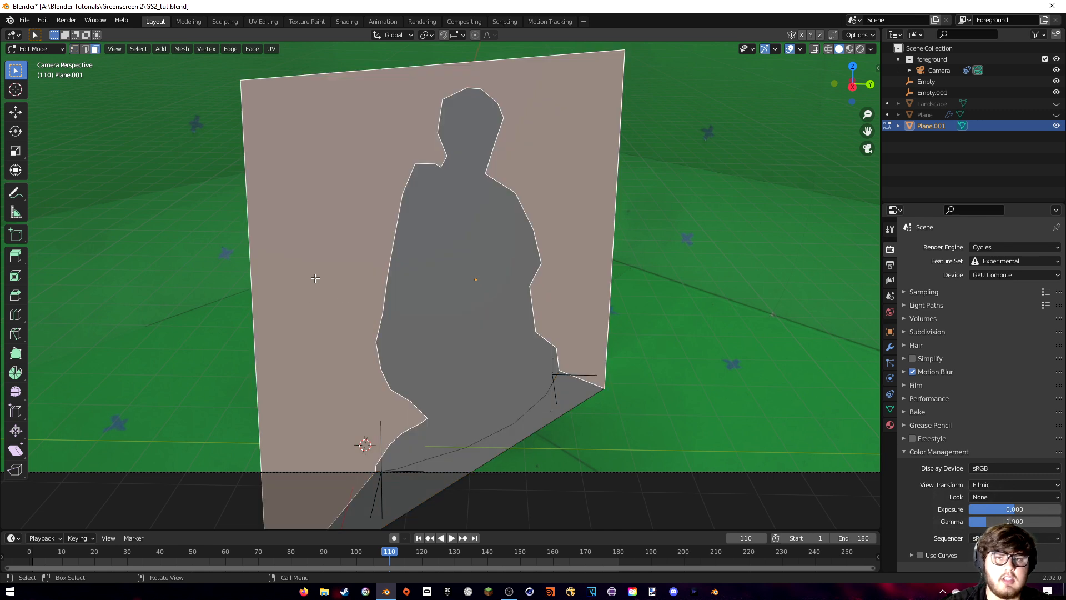
pyautogui.keyDown('shift'); pyautogui.click(511, 441); pyautogui.keyUp('shift')
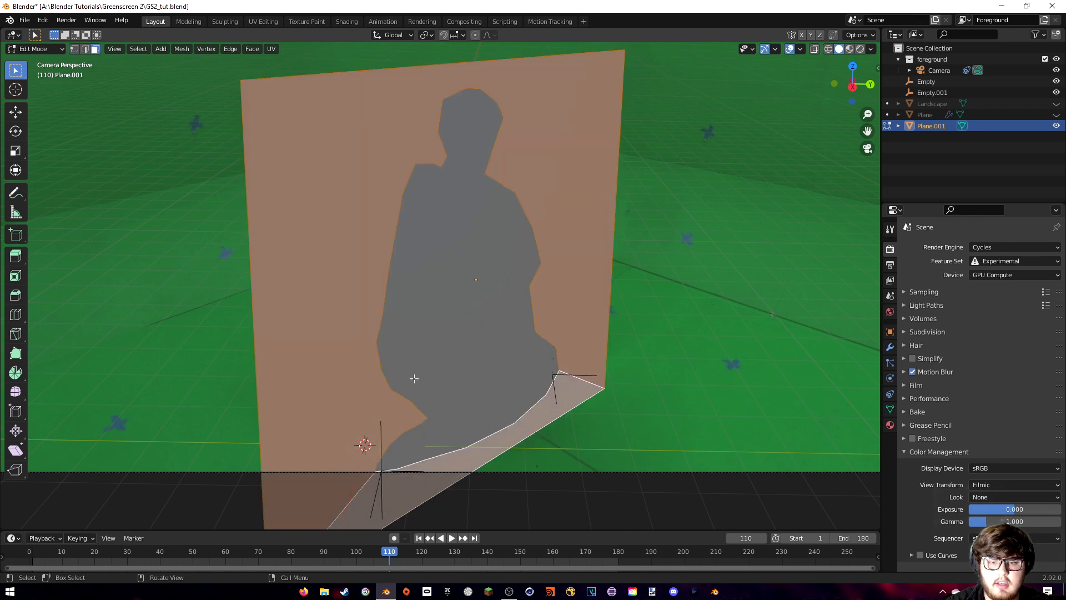
pyautogui.press('x')
pyautogui.click(388, 365)
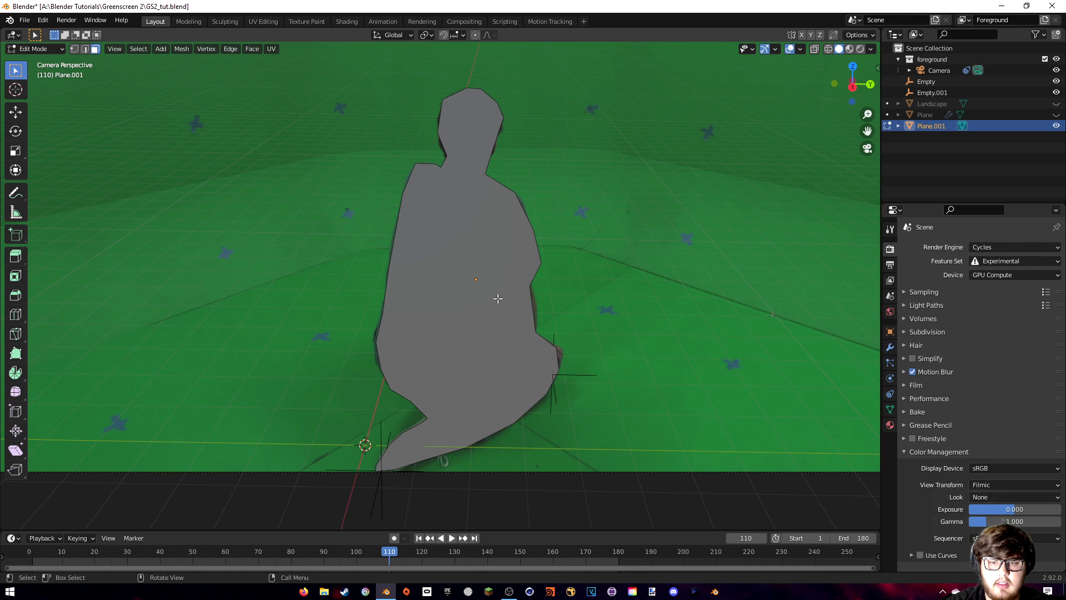
# - Select the whole silhouette face and extrude it along its normal to give it thickness
pyautogui.press('a')
pyautogui.moveTo(461, 237); pyautogui.dragTo(444, 328, button='middle')
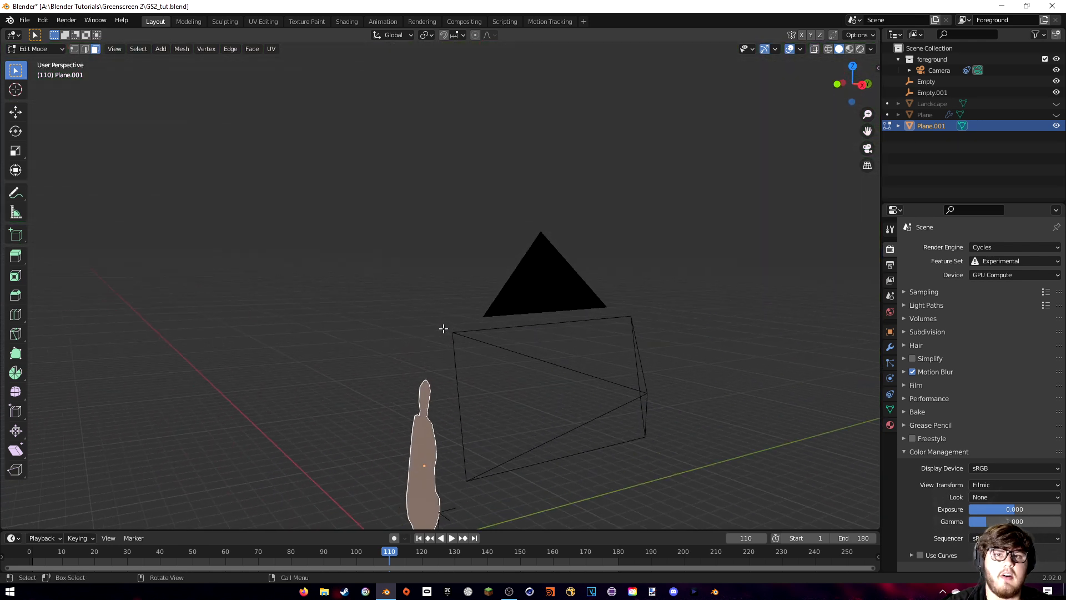
pyautogui.moveTo(502, 299); pyautogui.dragTo(518, 285, button='middle')
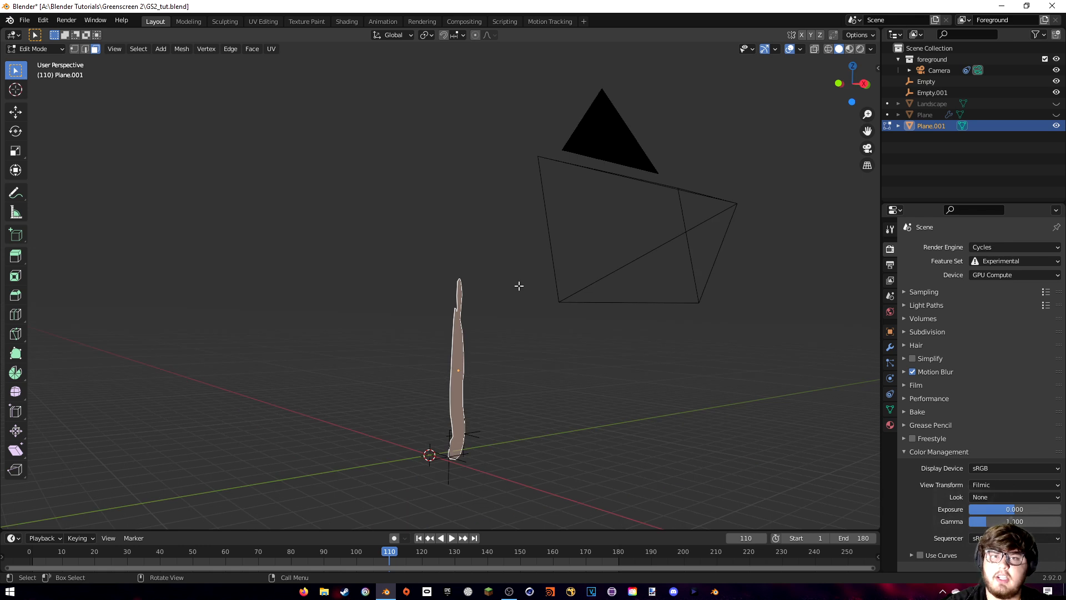
pyautogui.moveTo(502, 326); pyautogui.dragTo(409, 349, button='middle')
pyautogui.press('Tab')
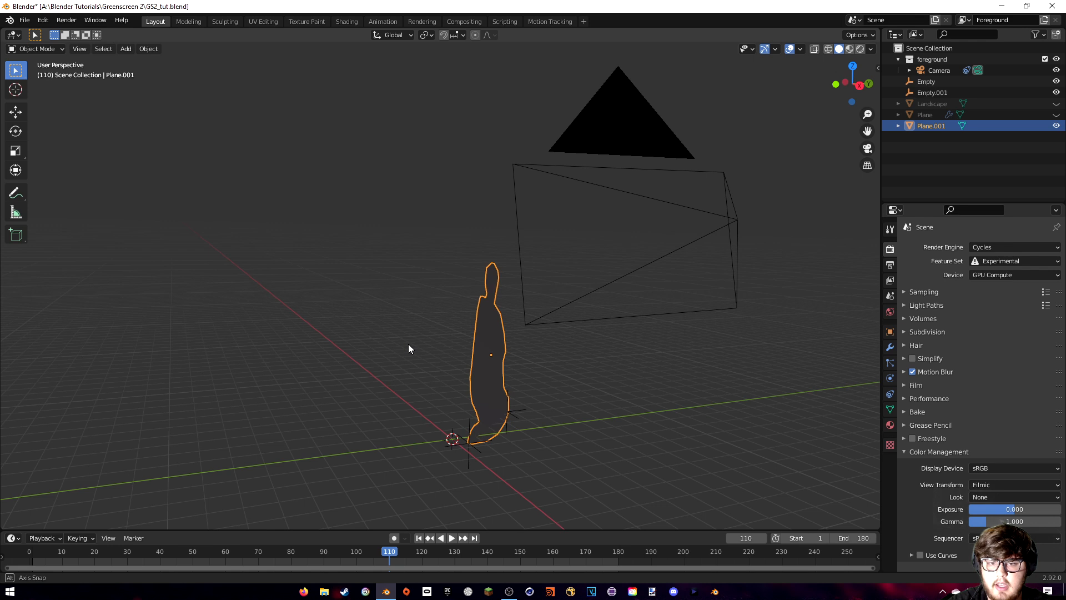
pyautogui.press('Tab')
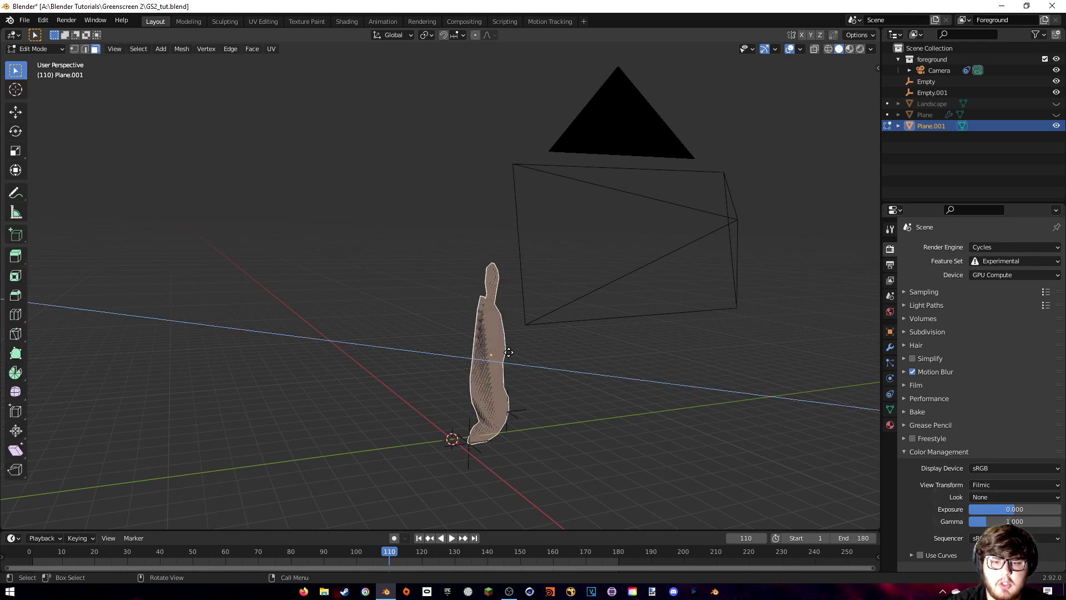
pyautogui.press('e')
pyautogui.click(536, 353)
# - Extrude the silhouette's opposite face outward by a bit over 1 m and scale down both end faces to taper the body
pyautogui.moveTo(536, 353); pyautogui.dragTo(568, 341, button='middle')
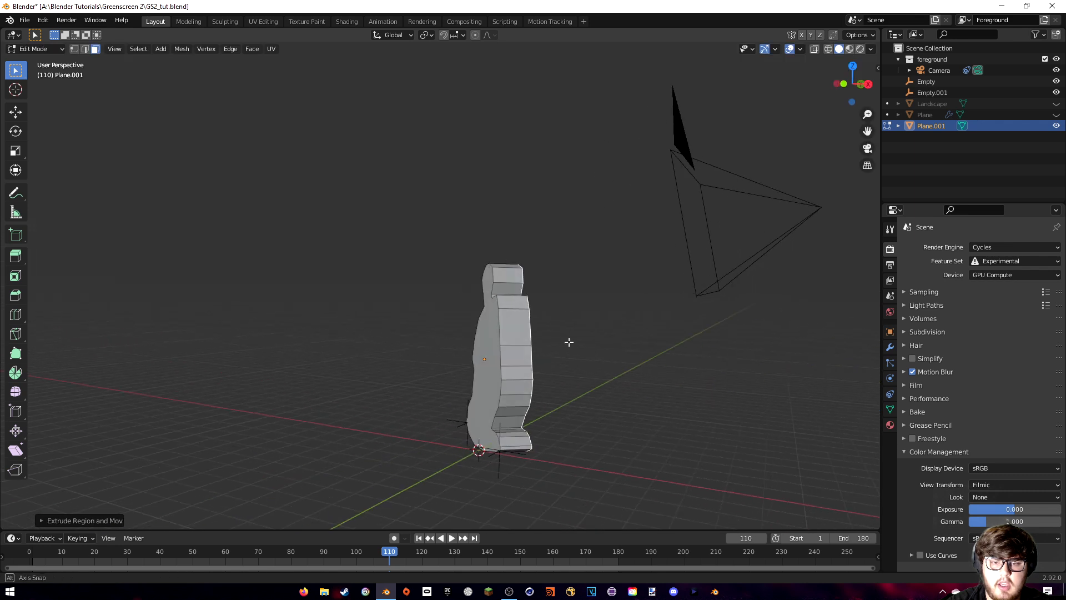
pyautogui.press('e')
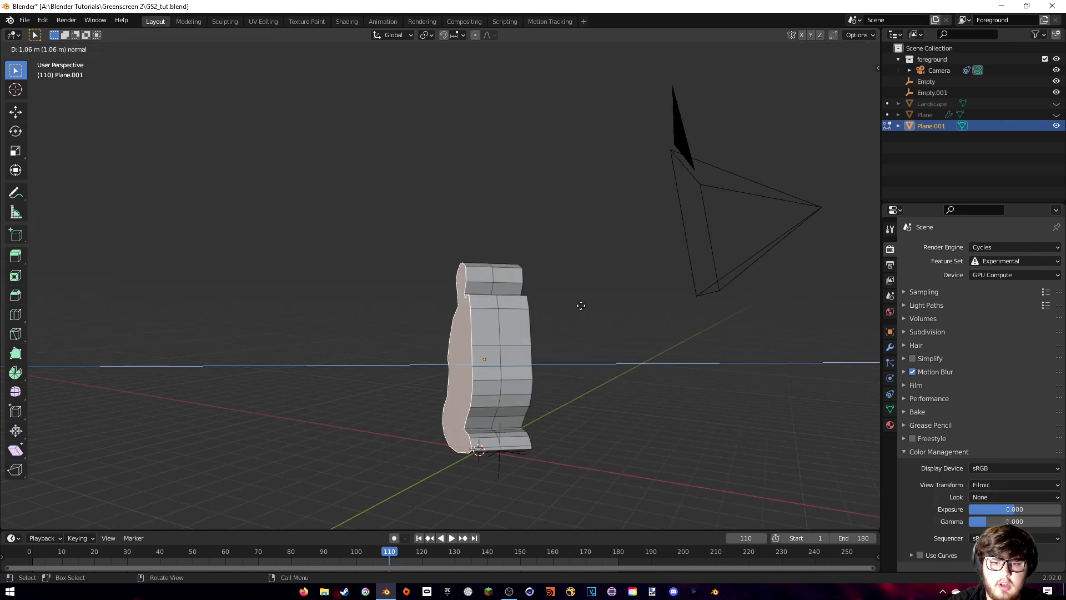
pyautogui.click(593, 305)
pyautogui.moveTo(593, 304); pyautogui.dragTo(609, 330, button='middle')
pyautogui.press('s')
pyautogui.click(638, 294)
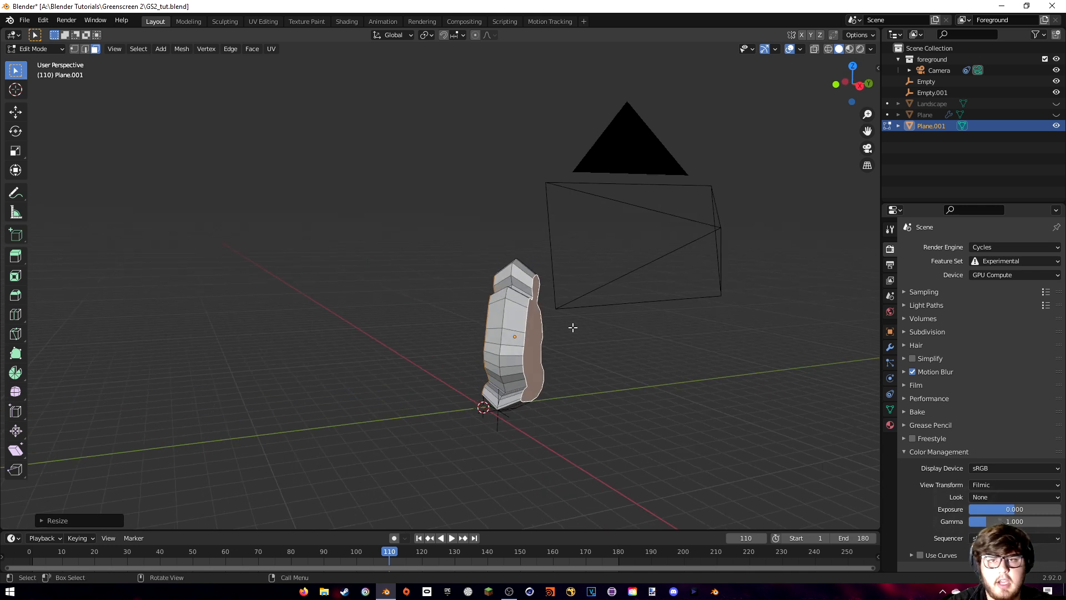
# - Add a Subdivision Surface modifier to the silhouette mesh and return to Object Mode
pyautogui.click(889, 347)
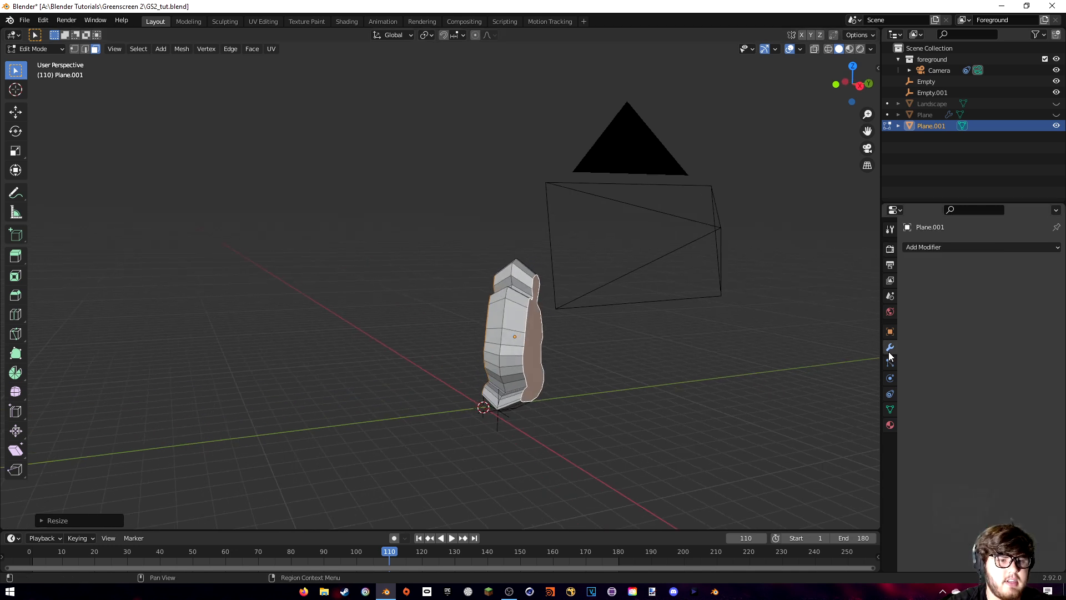
pyautogui.click(935, 247)
pyautogui.click(862, 449)
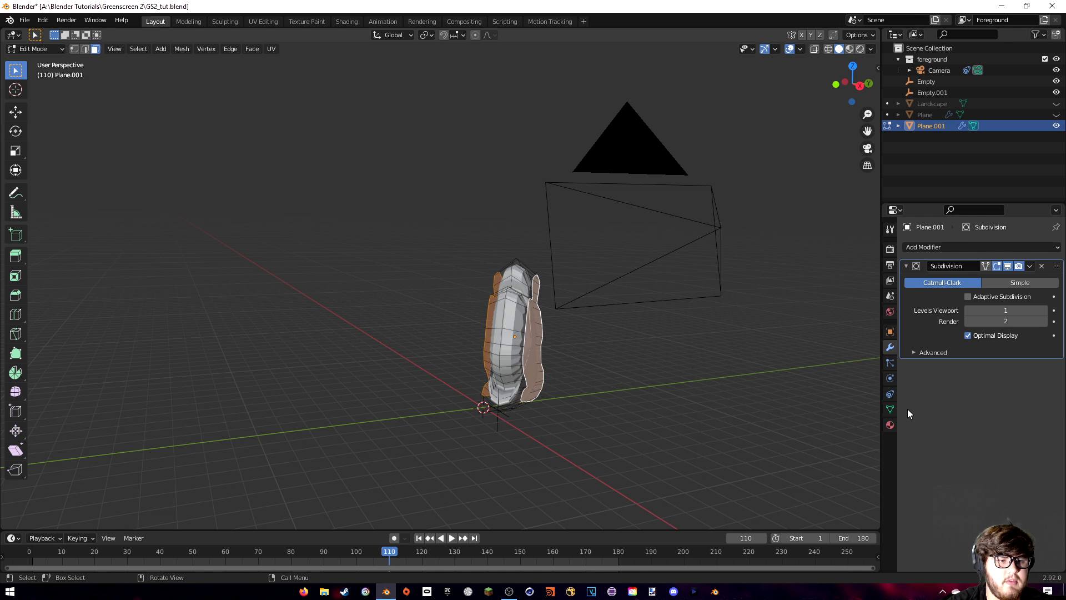
pyautogui.press('Tab')
# - Move the silhouette mesh slightly in the horizontal plane, keeping its height locked
pyautogui.moveTo(743, 327); pyautogui.dragTo(614, 372, button='middle')
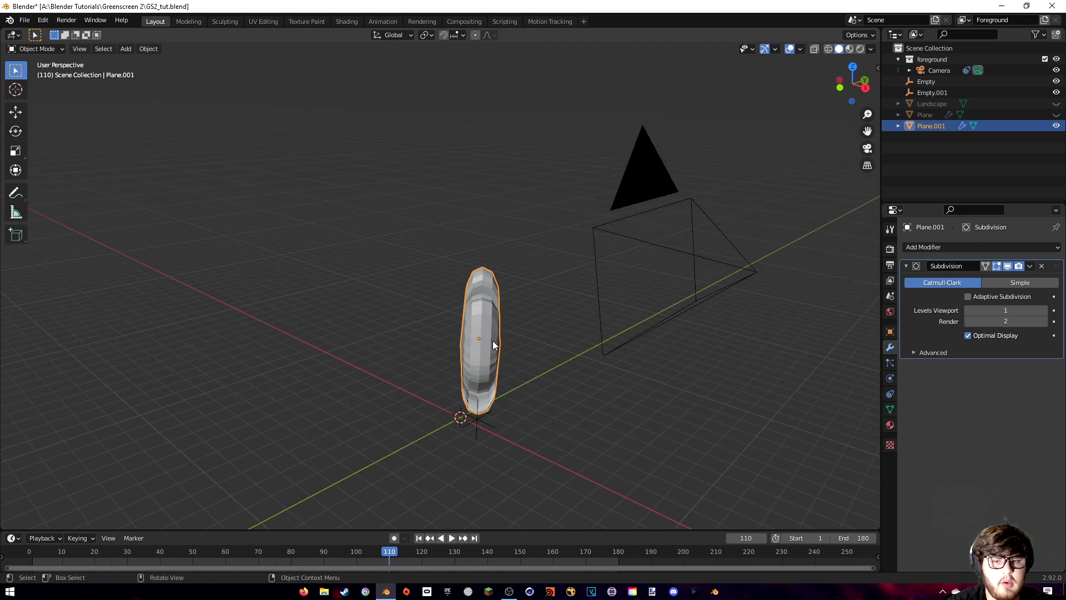
pyautogui.press('g')
pyautogui.hotkey('shift', 'z')
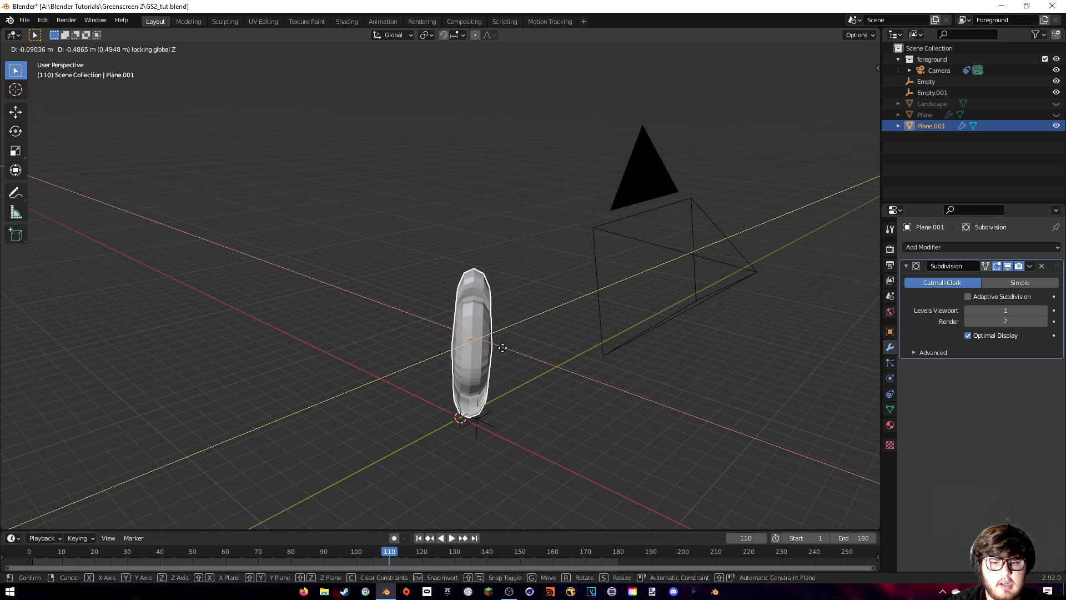
pyautogui.click(499, 346)
pyautogui.moveTo(498, 345); pyautogui.dragTo(682, 167, button='middle')
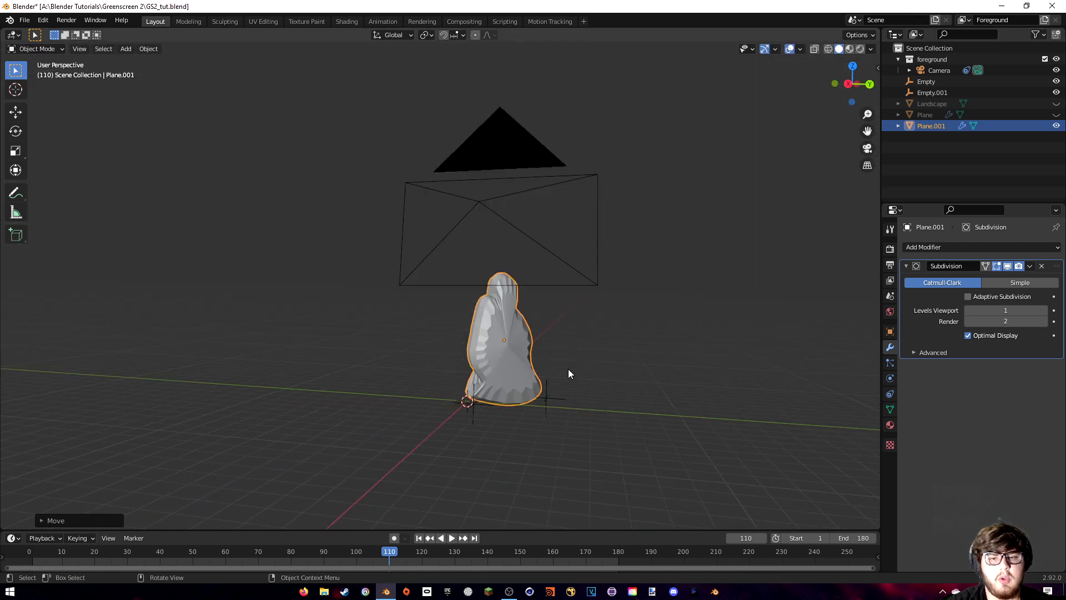
# - Create a new collection named Shadow
pyautogui.rightClick(935, 159)
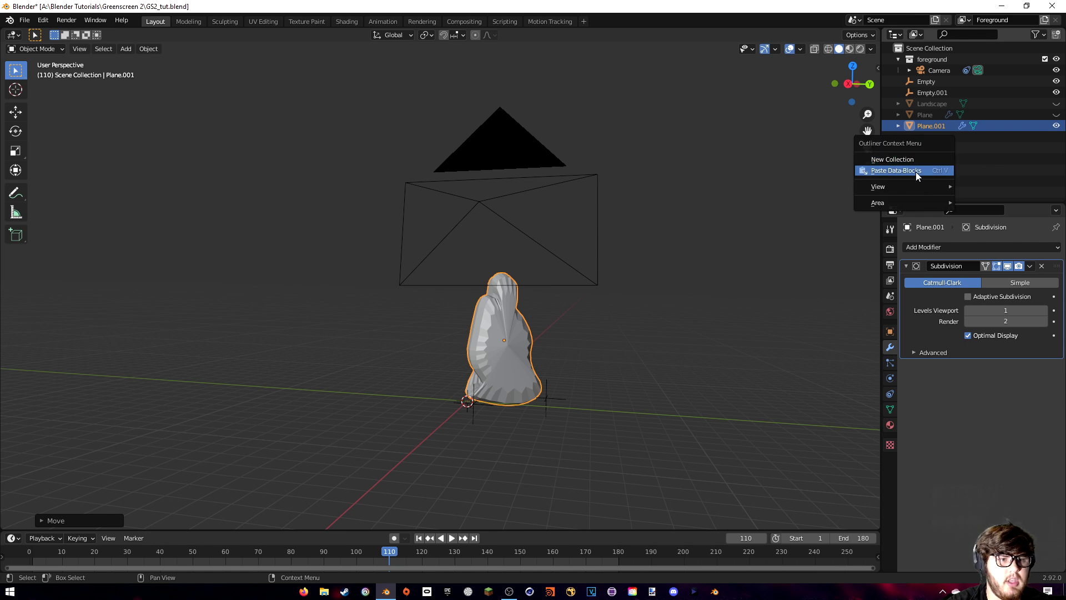
pyautogui.click(900, 161)
pyautogui.doubleClick(931, 83)
pyautogui.write('Shadow')
pyautogui.press('Return')
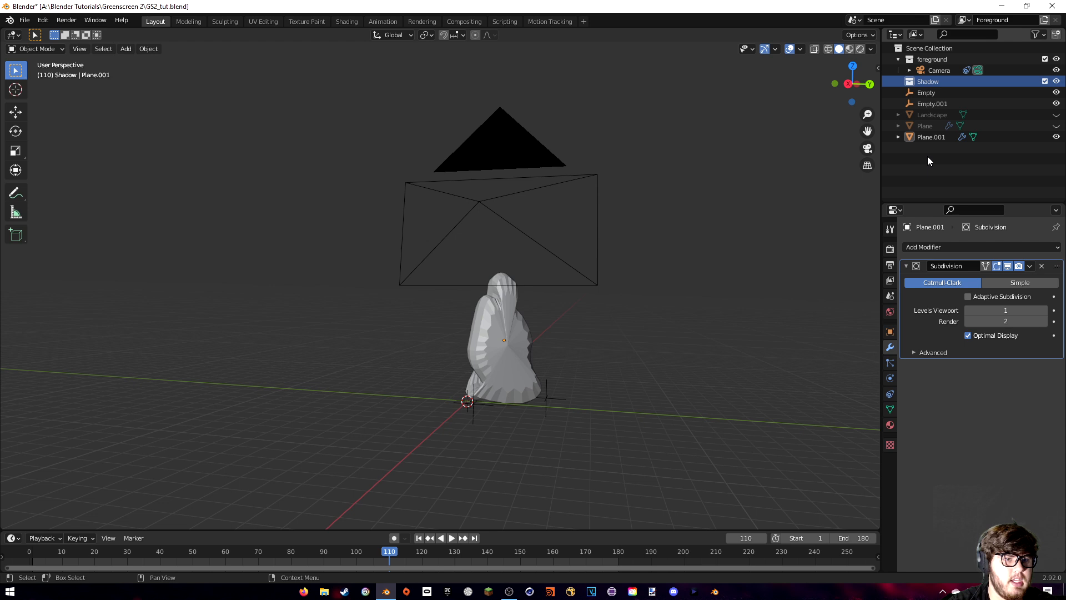
# - Put the silhouette mesh into the Shadow collection, then collapse and select that collection
pyautogui.moveTo(935, 139); pyautogui.dragTo(929, 82)
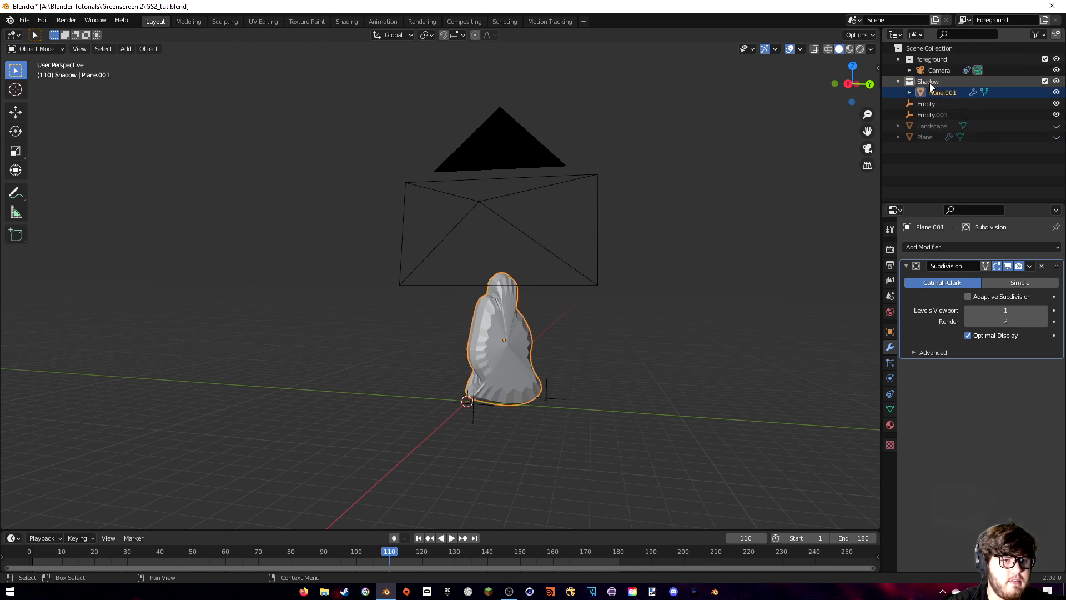
pyautogui.click(898, 82)
pyautogui.click(935, 82)
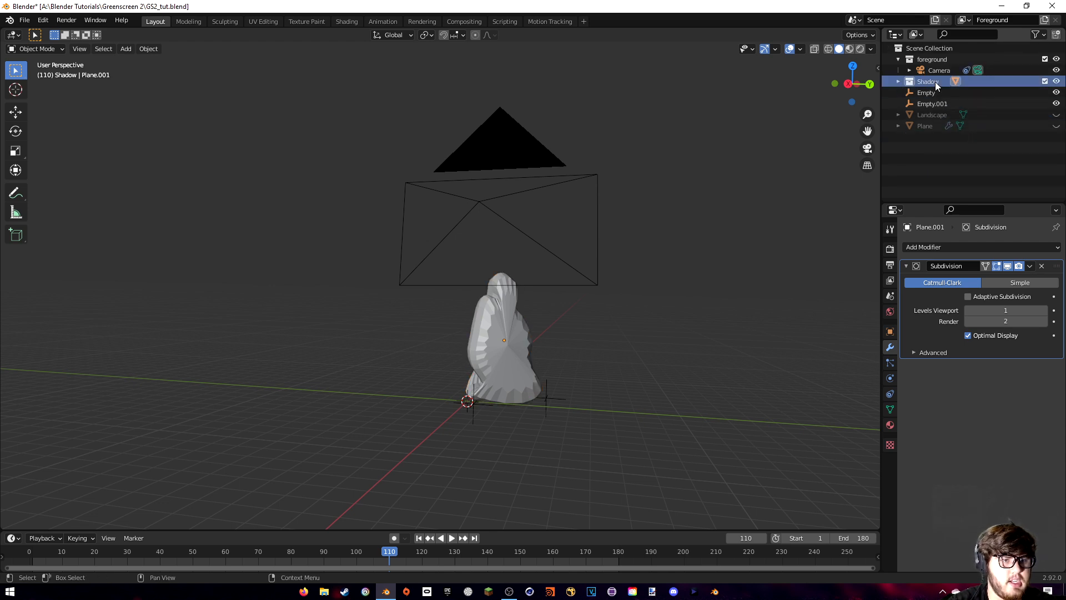
# - Set the Shadow collection to Indirect Only in the view layer
pyautogui.rightClick(933, 84)
pyautogui.moveTo(840, 240)
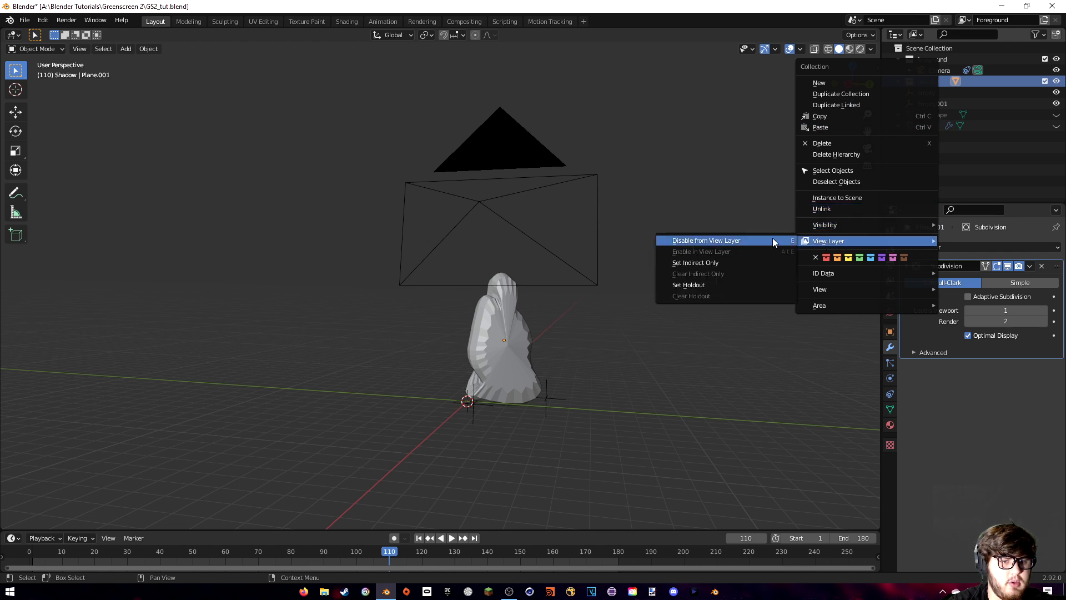
pyautogui.click(702, 262)
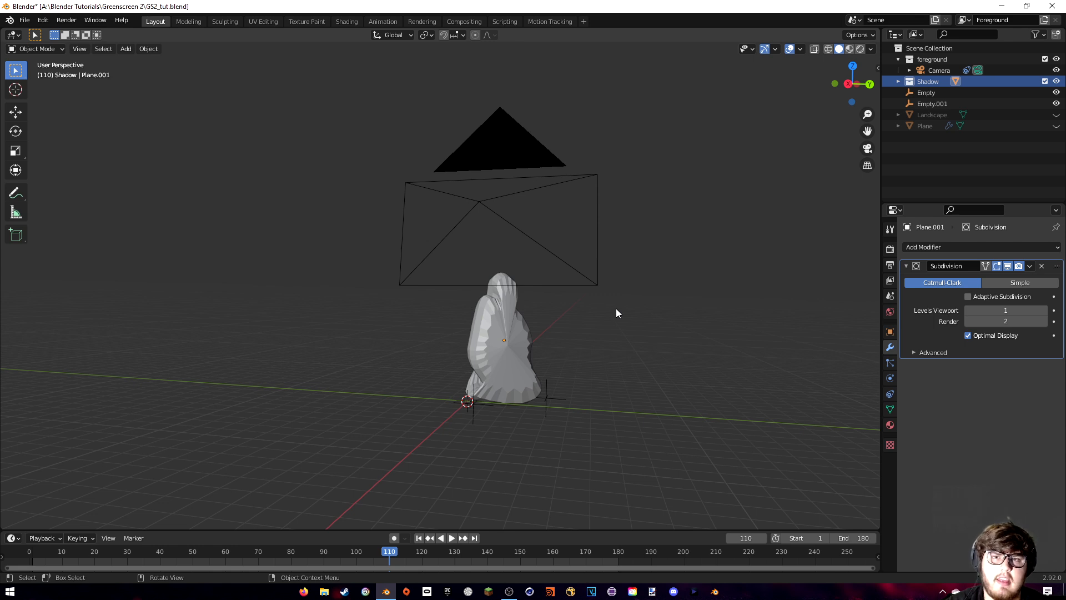
# - Unhide the landscape and ground plane and show the scene through the camera in Rendered shading
pyautogui.moveTo(616, 308); pyautogui.dragTo(634, 252, button='middle')
pyautogui.press('z')
pyautogui.click(631, 194)
pyautogui.hotkey('alt', 'h')
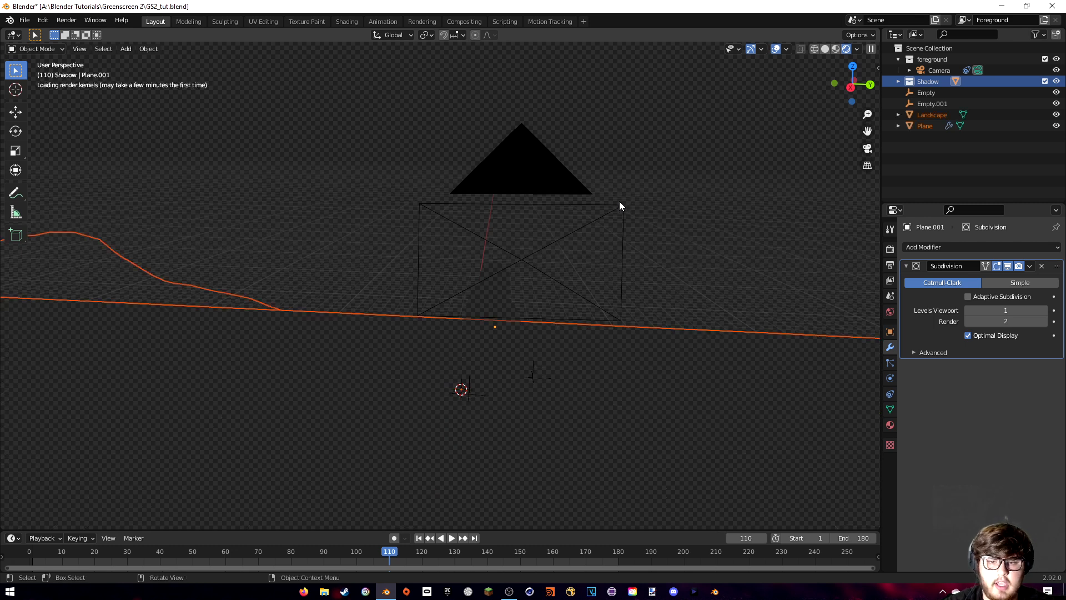
pyautogui.press('KP_0')
pyautogui.scroll(-4, 611, 207)
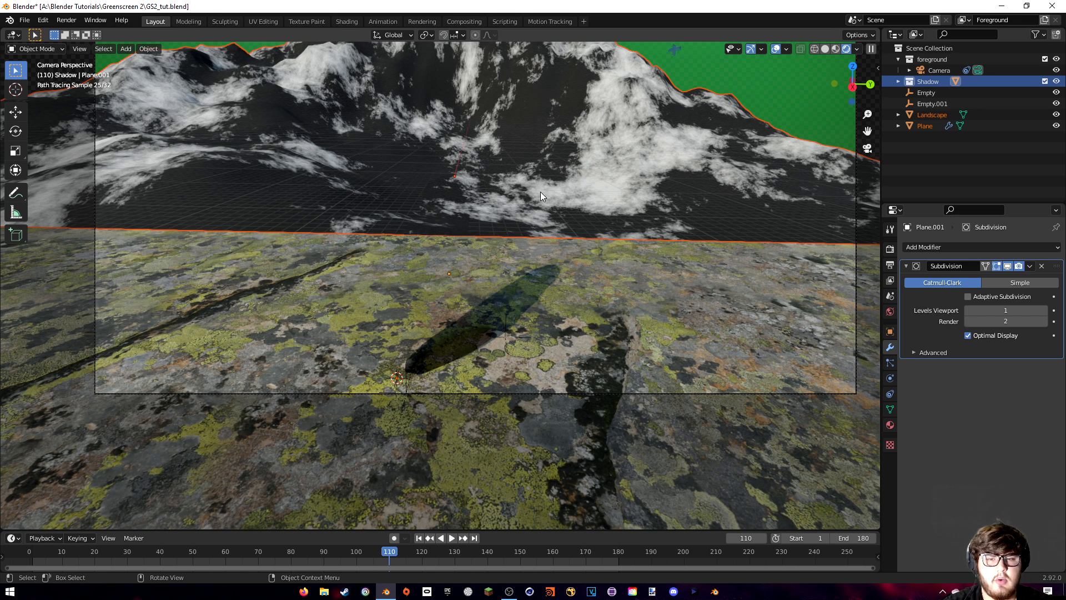
# - In the Shading workspace, open the World nodes and add Texture Coordinate and Mapping nodes to the parched_canal_4k.hdr environment texture
pyautogui.click(348, 22)
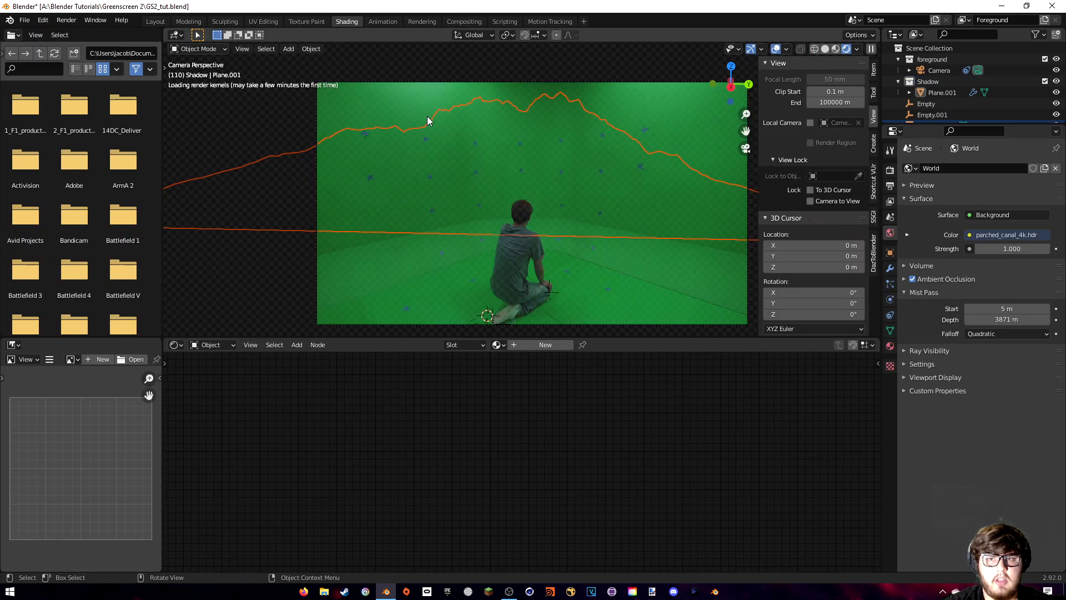
pyautogui.click(211, 345)
pyautogui.click(209, 369)
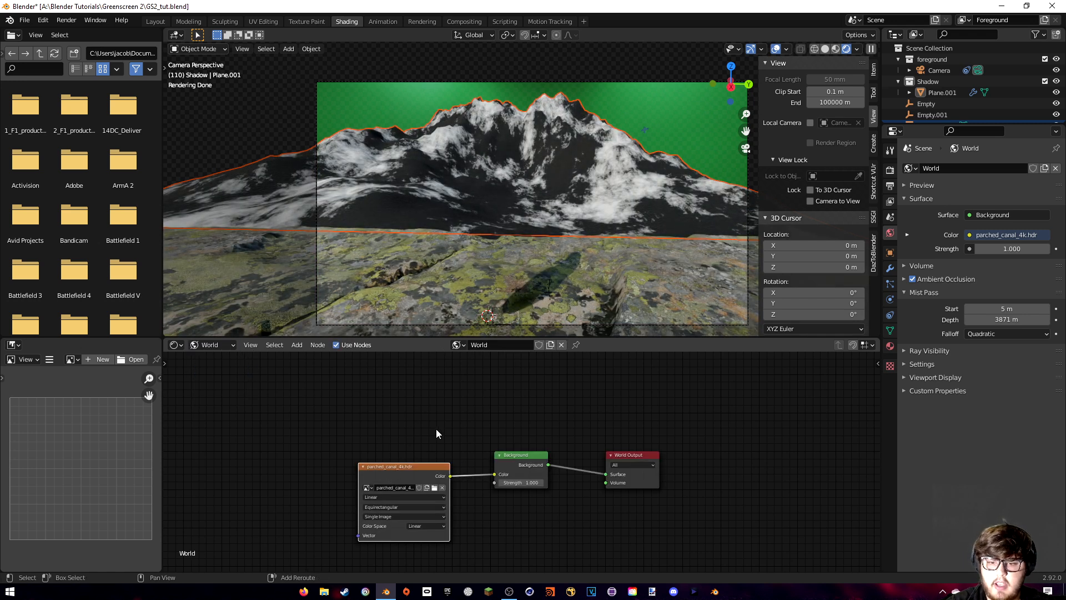
pyautogui.moveTo(435, 435); pyautogui.dragTo(453, 377, button='middle')
pyautogui.hotkey('ctrl', 't')
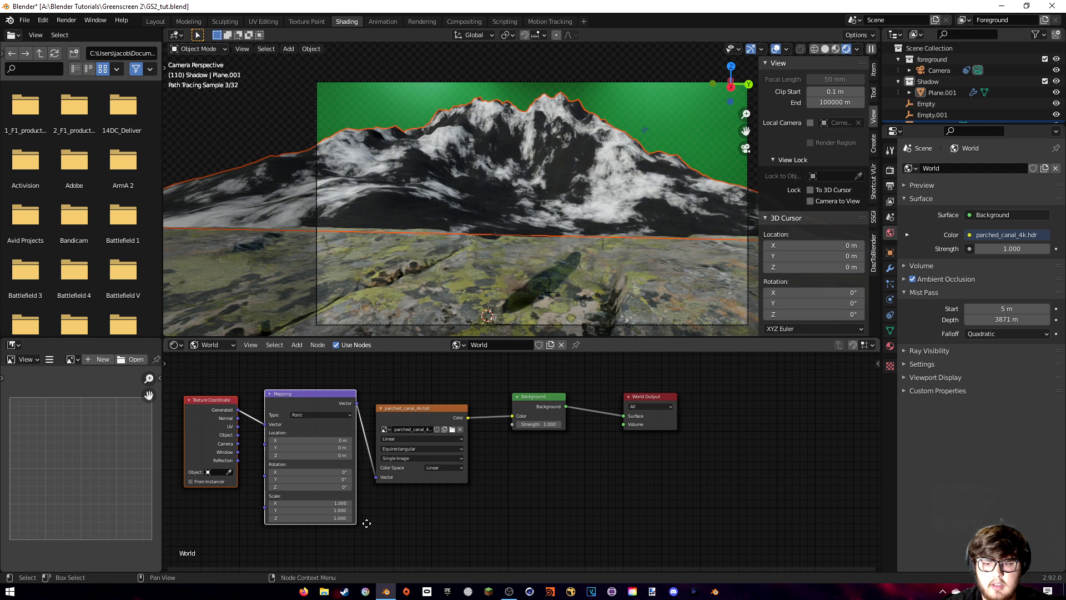
# - Rotate the environment texture to about -92.1° around Z in its Mapping node
pyautogui.scroll(5, 460, 511)
pyautogui.moveTo(280, 482); pyautogui.dragTo(225, 482)
pyautogui.moveTo(297, 482)
pyautogui.mouseDown()
pyautogui.moveTo(261, 482)
pyautogui.moveTo(325, 472)
pyautogui.mouseUp()
pyautogui.keyDown('shift'); pyautogui.moveTo(561, 281); pyautogui.dragTo(535, 224, button='middle'); pyautogui.keyUp('shift')
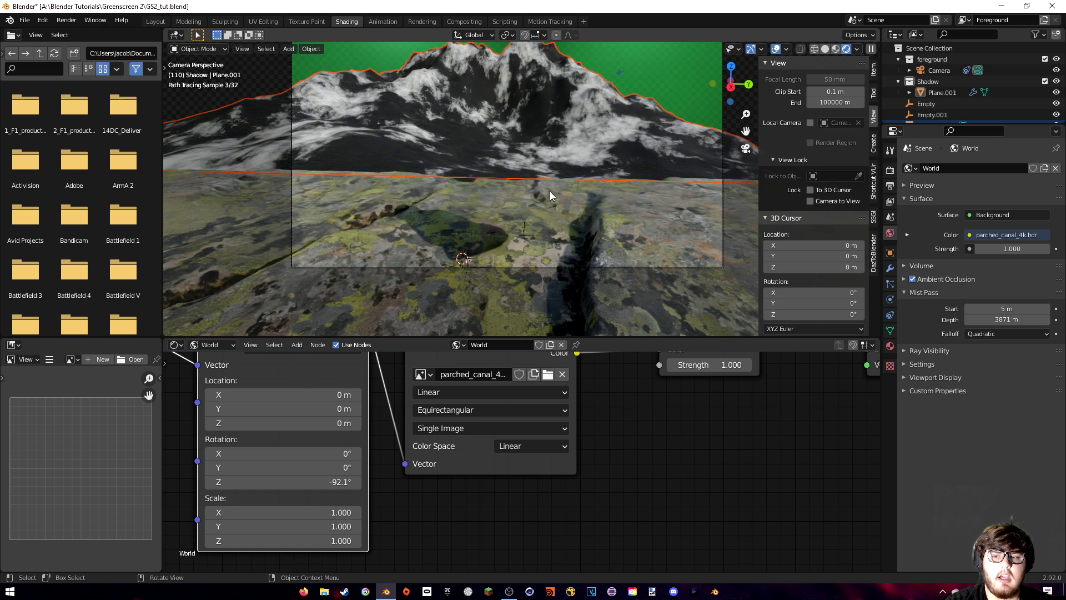
# - Make room before the Background node and add a MixRGB node with the environment texture's color feeding its Color1 input
pyautogui.scroll(-3, 472, 477)
pyautogui.moveTo(560, 435); pyautogui.dragTo(629, 439)
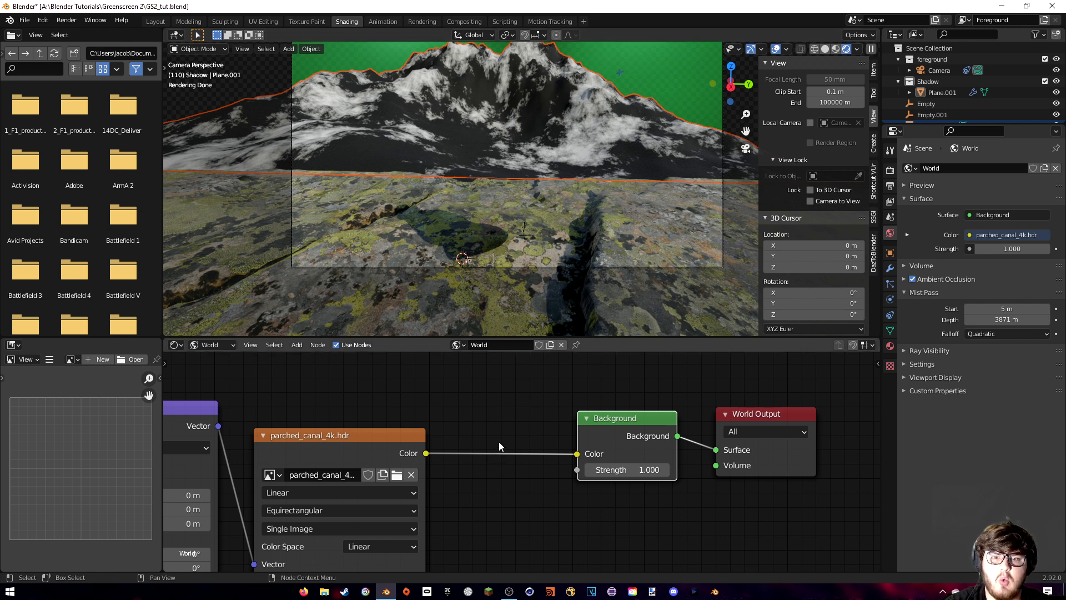
pyautogui.hotkey('shift', 'a')
pyautogui.click(450, 454)
pyautogui.write('mix')
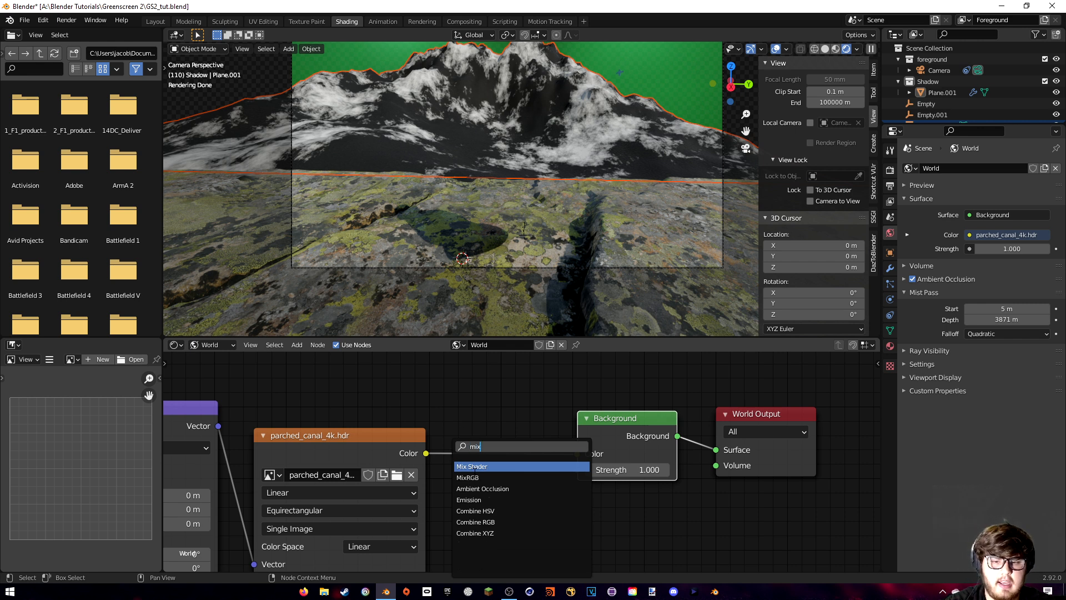
pyautogui.click(474, 478)
pyautogui.click(497, 479)
pyautogui.moveTo(498, 479); pyautogui.dragTo(552, 380, button='middle')
pyautogui.moveTo(480, 356); pyautogui.dragTo(523, 466)
pyautogui.moveTo(595, 485); pyautogui.dragTo(545, 498, button='middle')
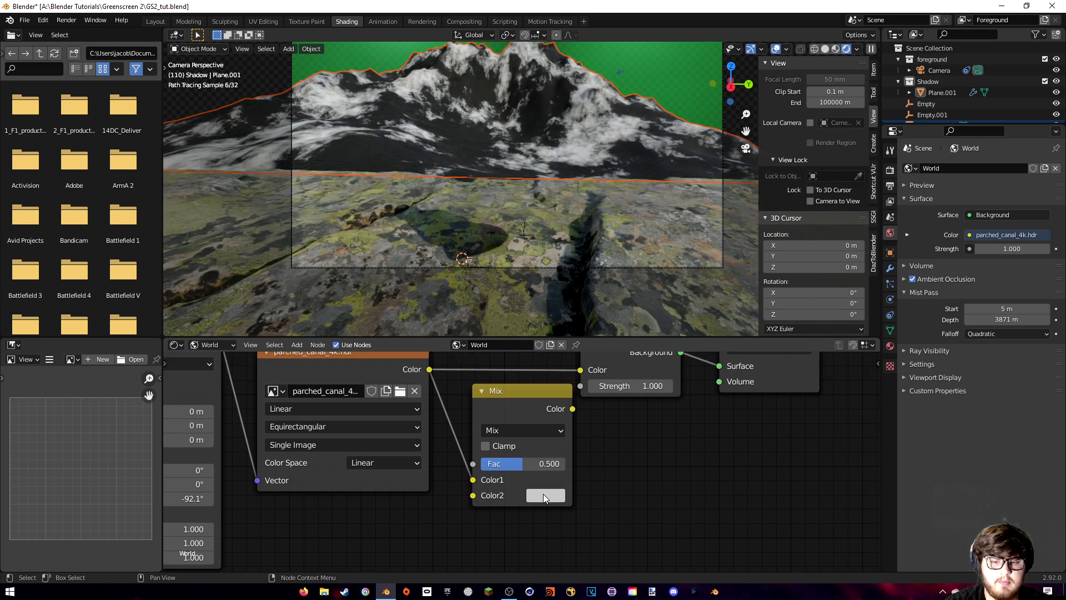
# - Set the Mix node's Color2 to a golden orange
pyautogui.click(543, 494)
pyautogui.moveTo(583, 372); pyautogui.dragTo(562, 372)
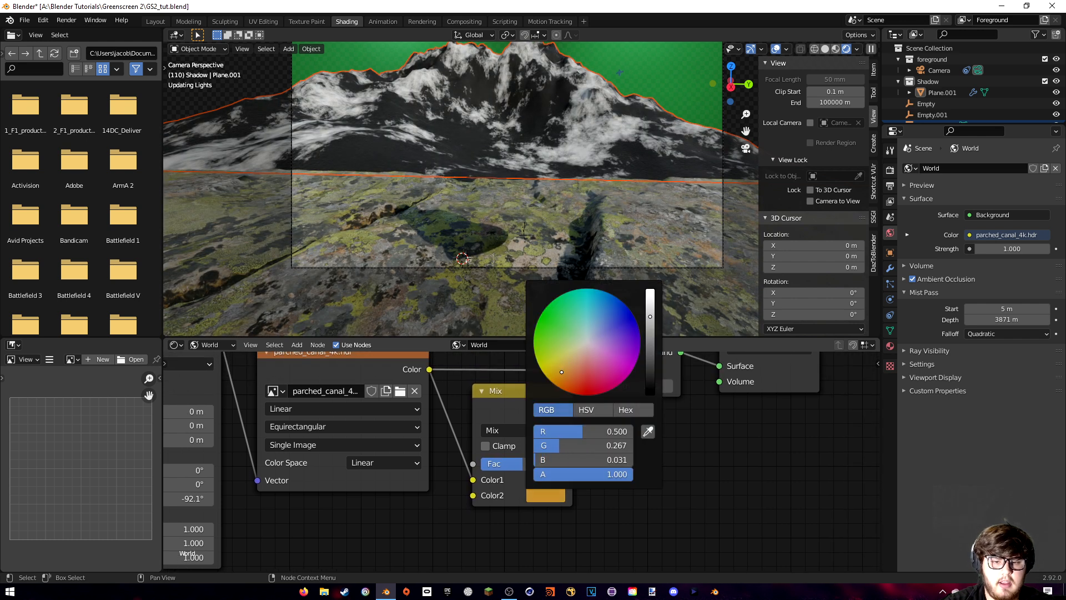
pyautogui.moveTo(752, 443); pyautogui.dragTo(694, 493, button='middle')
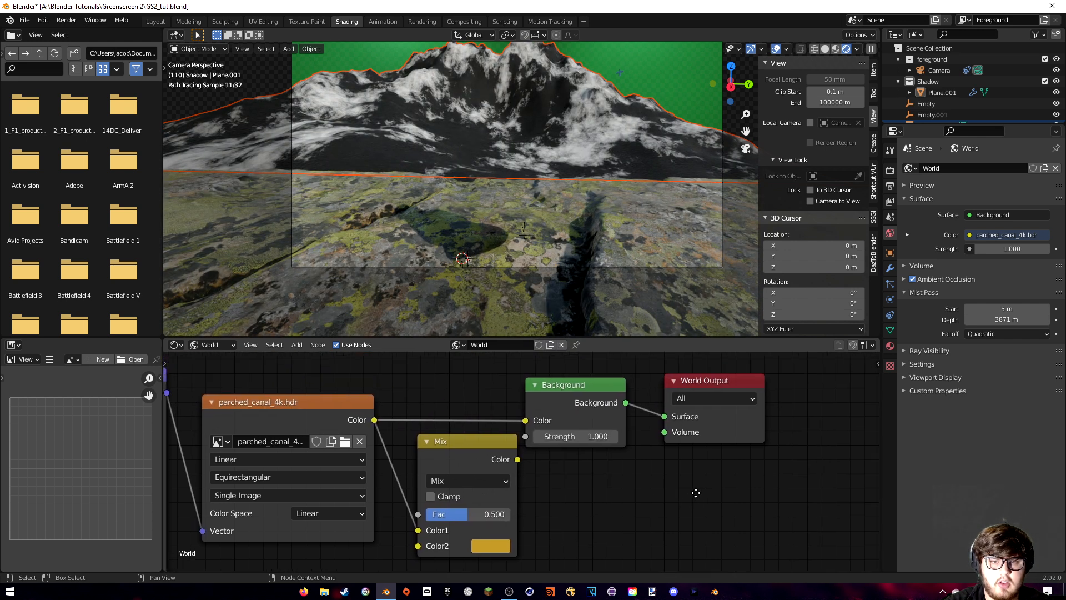
# - Connect the Mix node's color to the Background node and set the mix factor to about 0.517
pyautogui.moveTo(500, 515); pyautogui.dragTo(448, 514)
pyautogui.moveTo(502, 455); pyautogui.dragTo(524, 420)
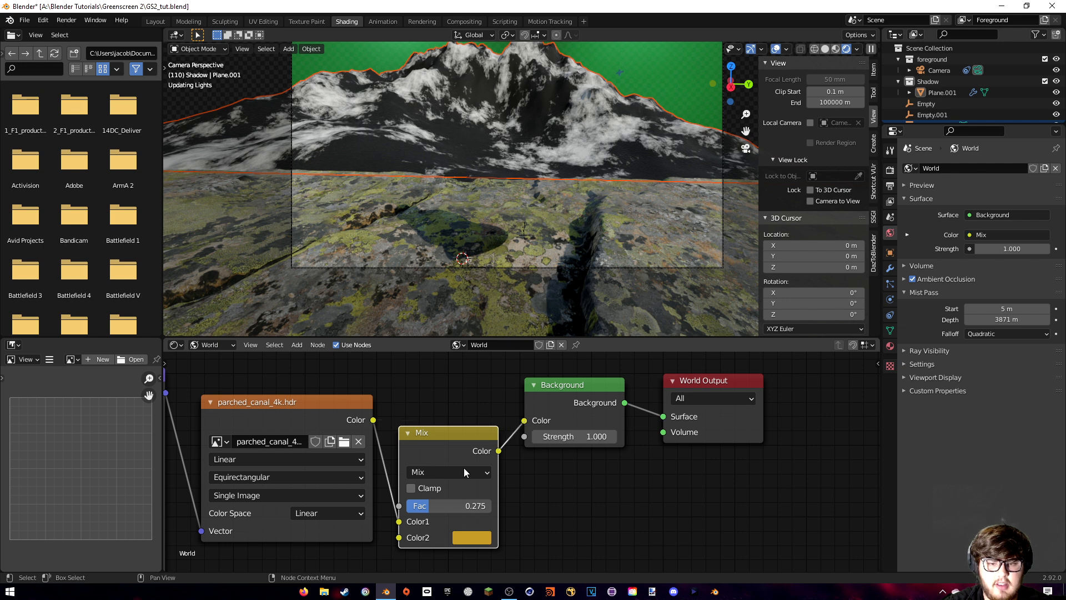
pyautogui.moveTo(444, 505); pyautogui.dragTo(468, 505)
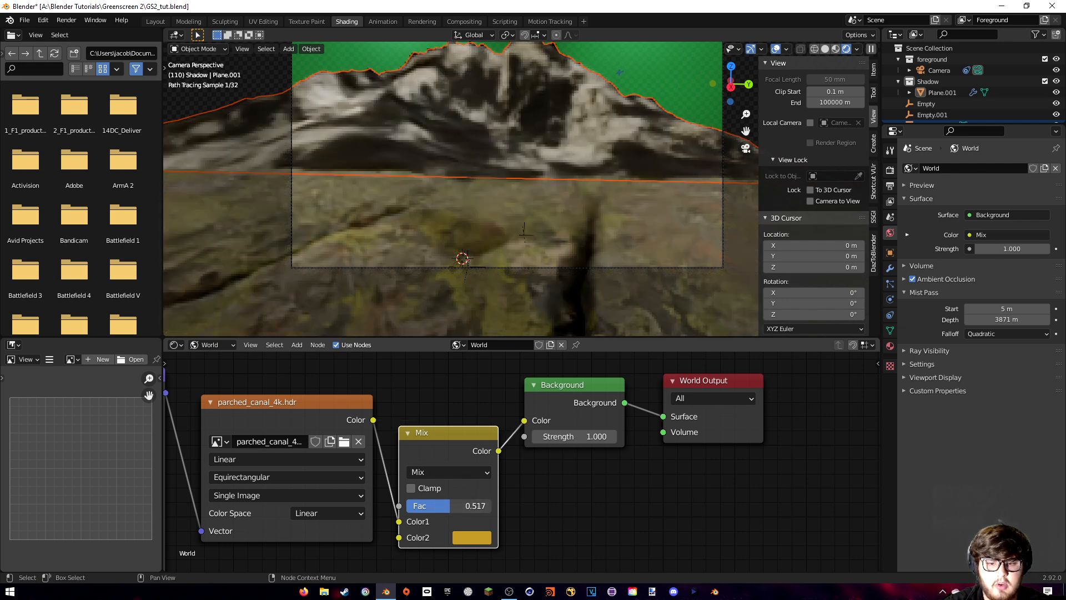
pyautogui.scroll(-3, 536, 275)
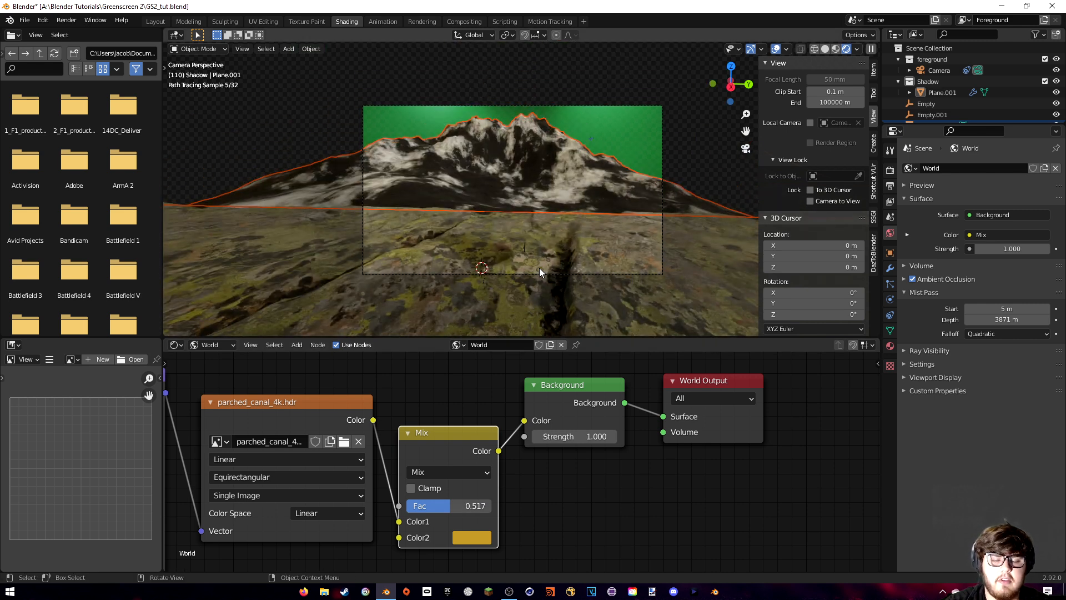
pyautogui.moveTo(606, 405); pyautogui.dragTo(613, 422)
pyautogui.moveTo(599, 383); pyautogui.dragTo(618, 397, button='middle')
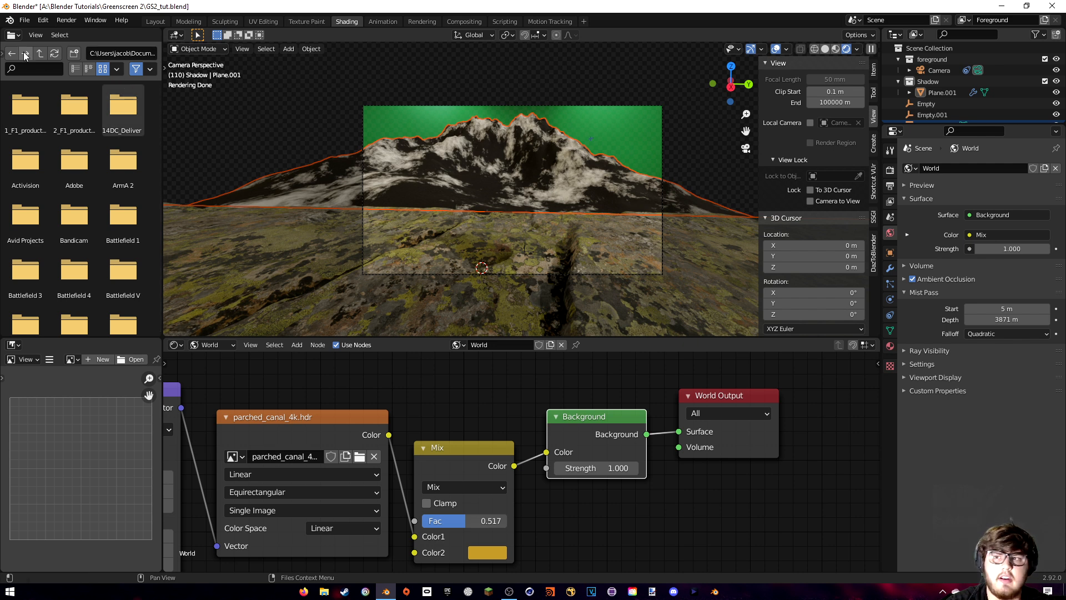
# - Save the project file and render the current frame as an image
pyautogui.hotkey('ctrl', 's')
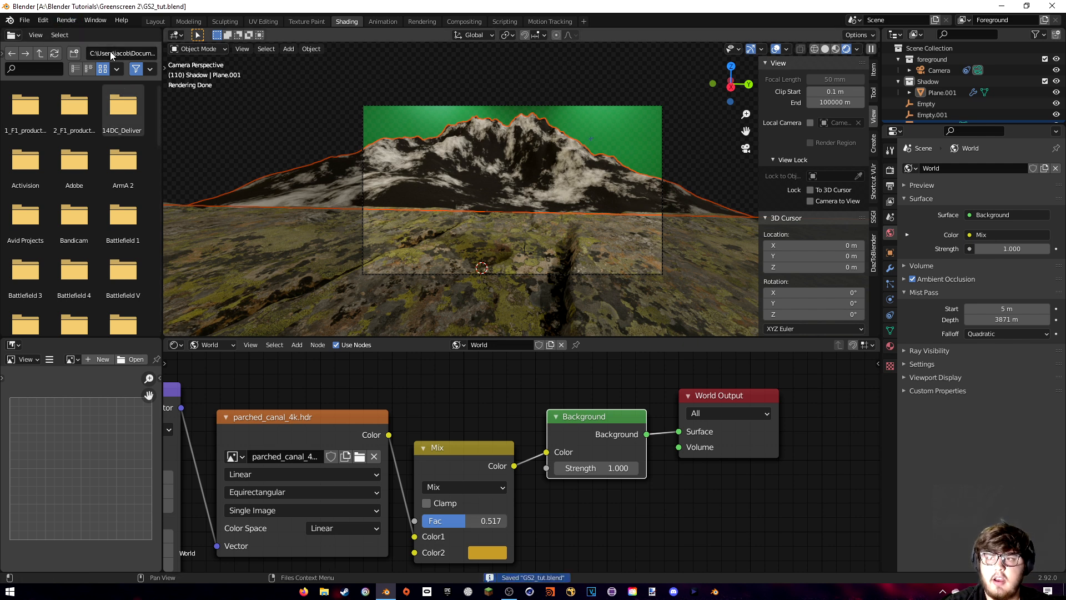
pyautogui.click(69, 20)
pyautogui.click(86, 34)
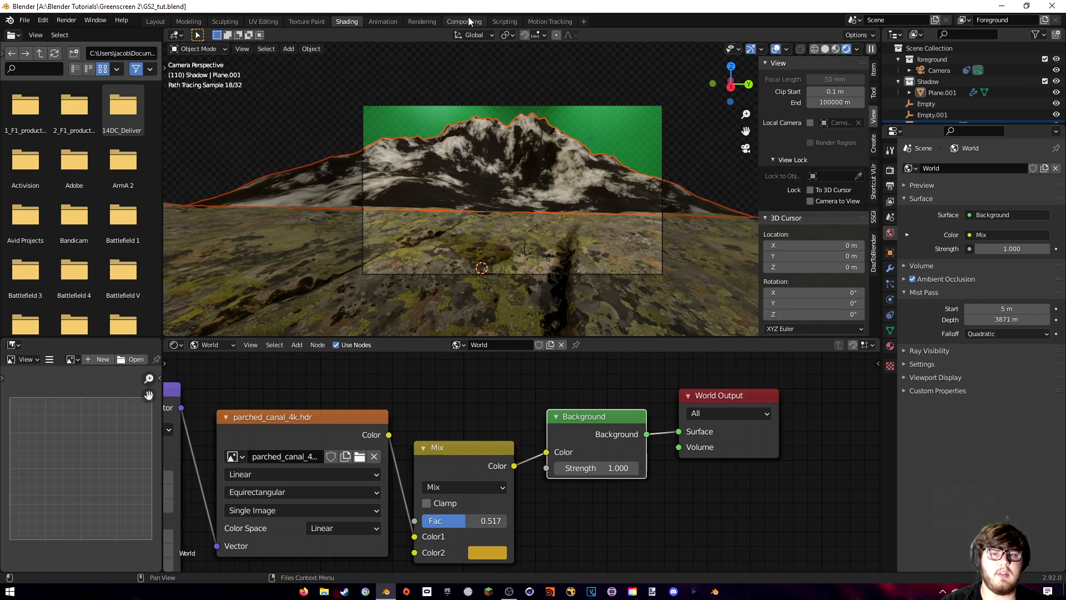
# - In the Compositing workspace, delete the Movie Clip and Alpha Over nodes and connect the Mix node's image to the Composite node
pyautogui.click(464, 21)
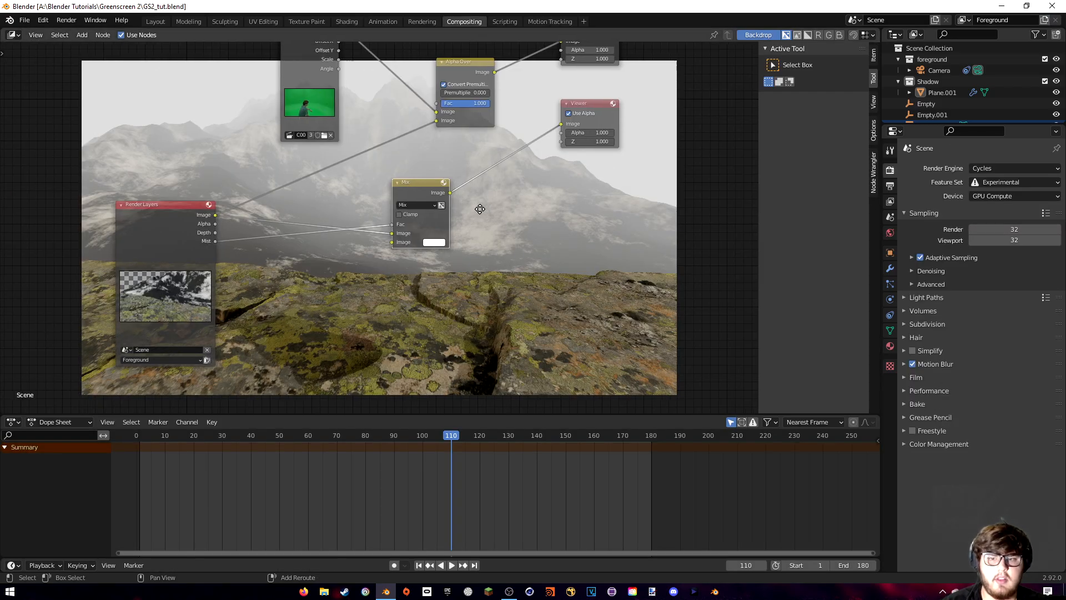
pyautogui.keyDown('shift'); pyautogui.moveTo(485, 93); pyautogui.dragTo(425, 98, button='middle'); pyautogui.keyUp('shift')
pyautogui.keyDown('shift'); pyautogui.moveTo(470, 168); pyautogui.dragTo(398, 126, button='middle'); pyautogui.keyUp('shift')
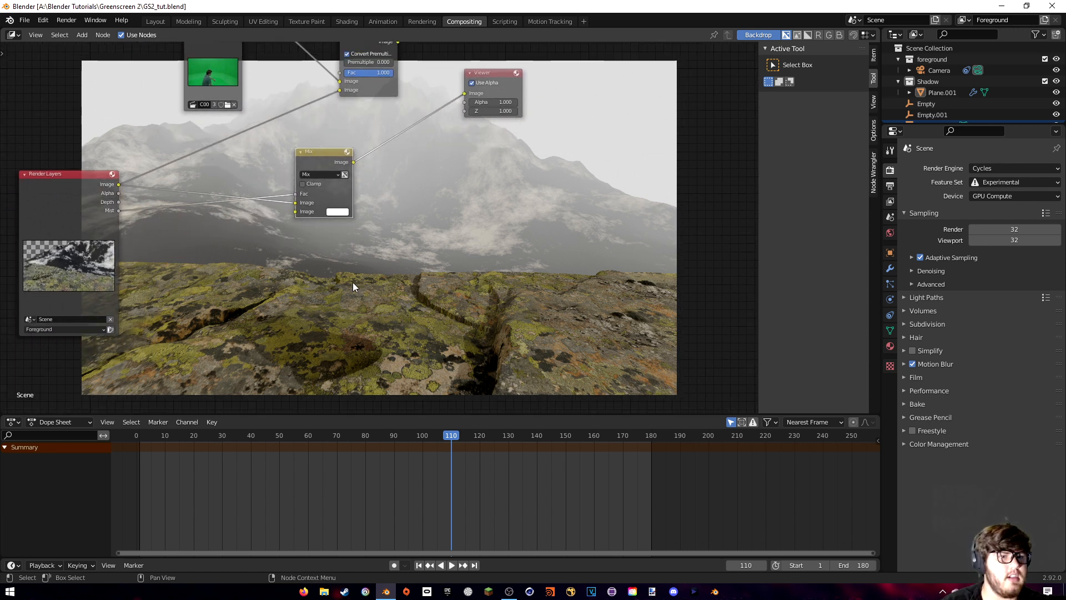
pyautogui.keyDown('shift'); pyautogui.moveTo(404, 226); pyautogui.dragTo(500, 289, button='middle'); pyautogui.keyUp('shift')
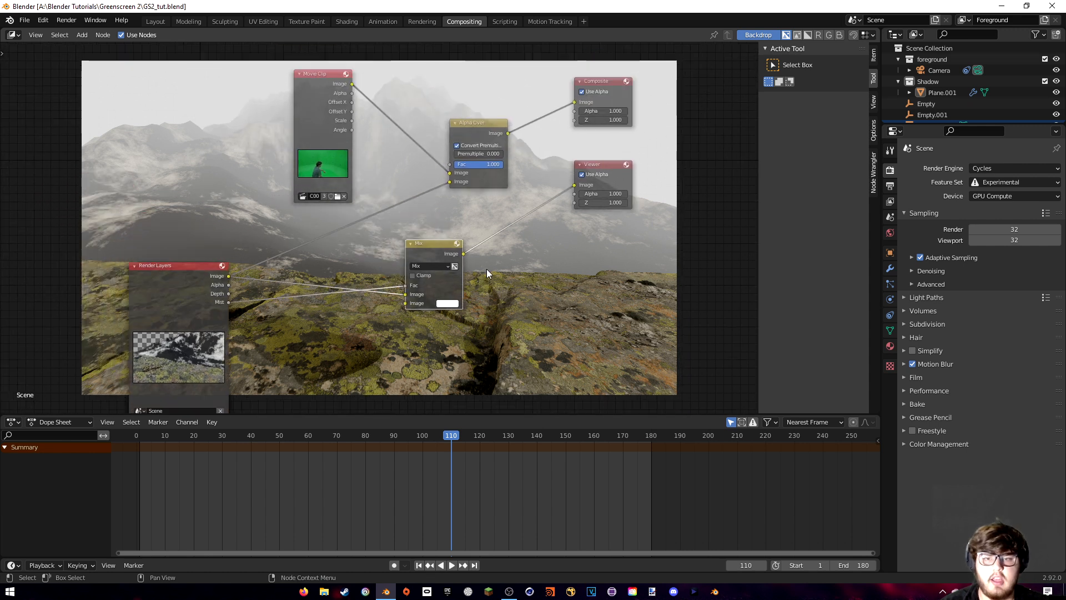
pyautogui.moveTo(444, 258); pyautogui.dragTo(459, 244)
pyautogui.keyDown('shift'); pyautogui.moveTo(552, 246); pyautogui.dragTo(496, 296, button='middle'); pyautogui.keyUp('shift')
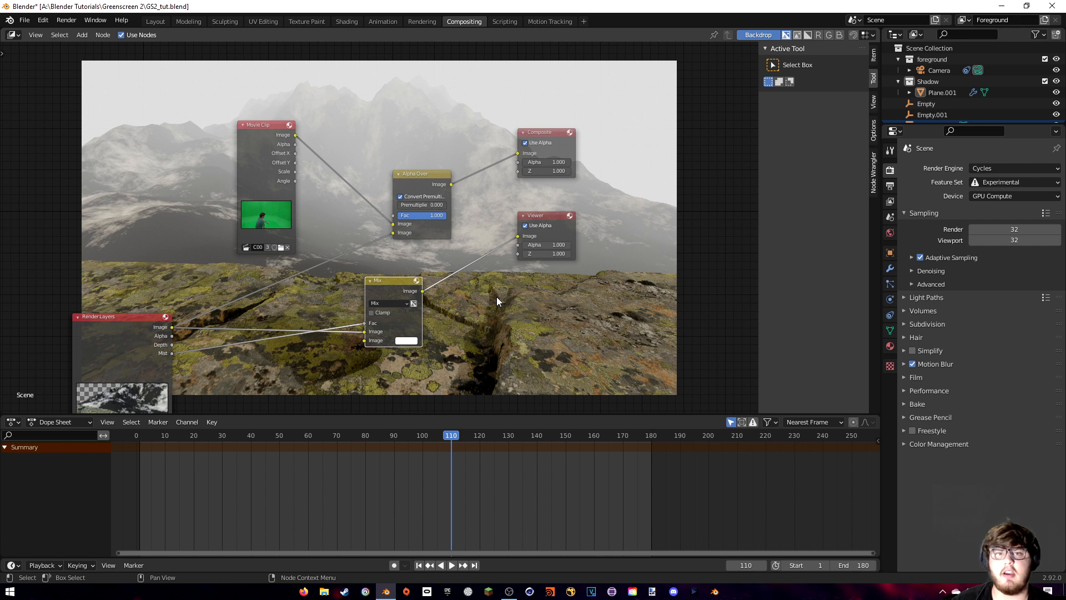
pyautogui.moveTo(383, 154); pyautogui.dragTo(365, 161, button='middle')
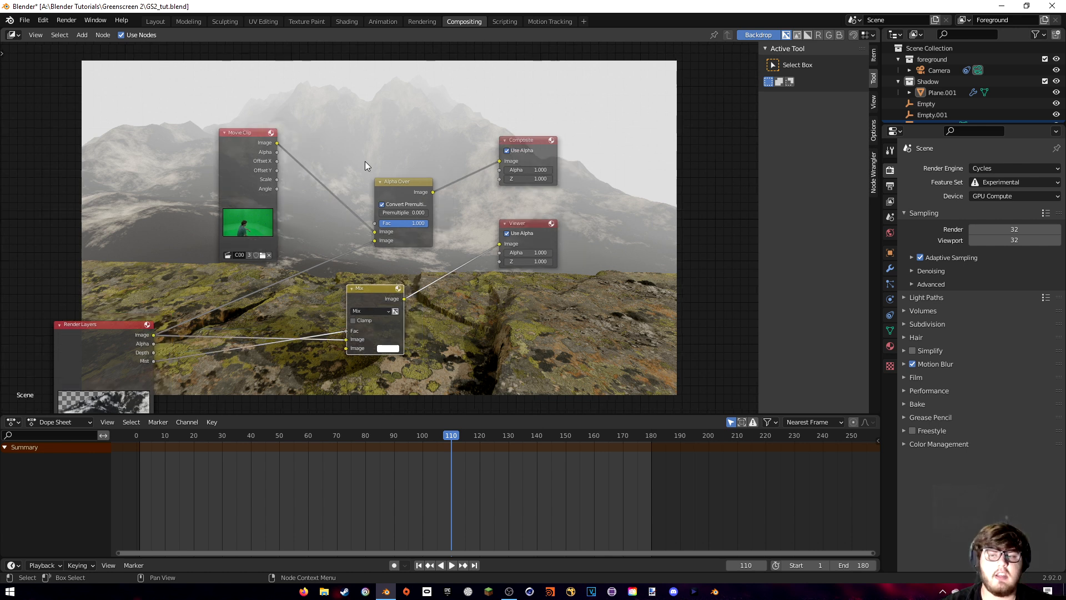
pyautogui.moveTo(150, 112); pyautogui.dragTo(410, 221)
pyautogui.press('x')
pyautogui.moveTo(404, 299); pyautogui.dragTo(501, 161)
pyautogui.moveTo(375, 226); pyautogui.dragTo(420, 168, button='middle')
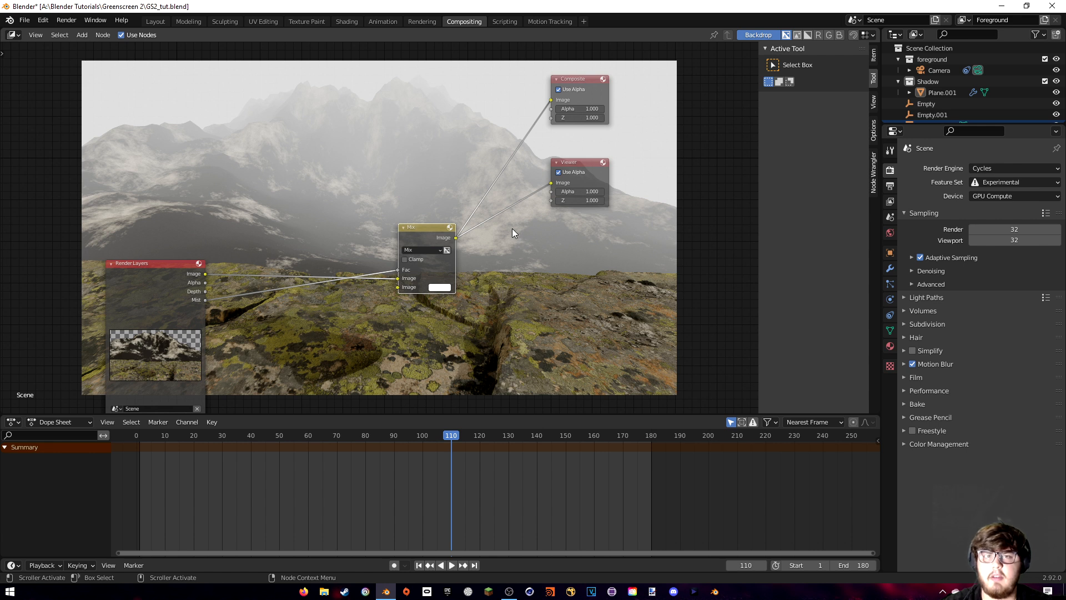
# - Set the render samples to 64 and the output resolution to 1920 × 1080 px
pyautogui.click(1011, 229)
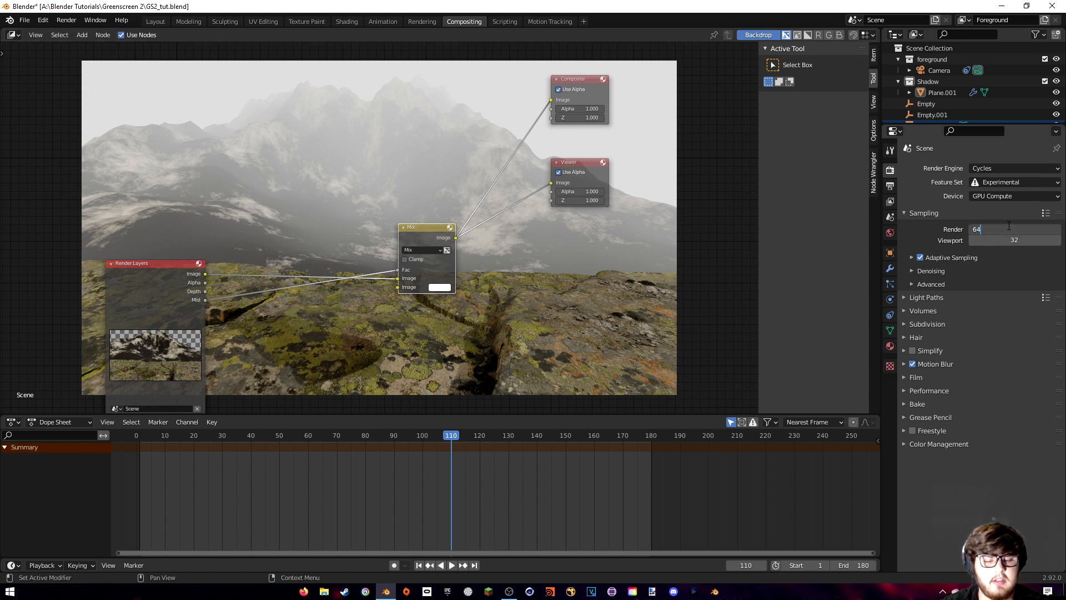
pyautogui.press('Return')
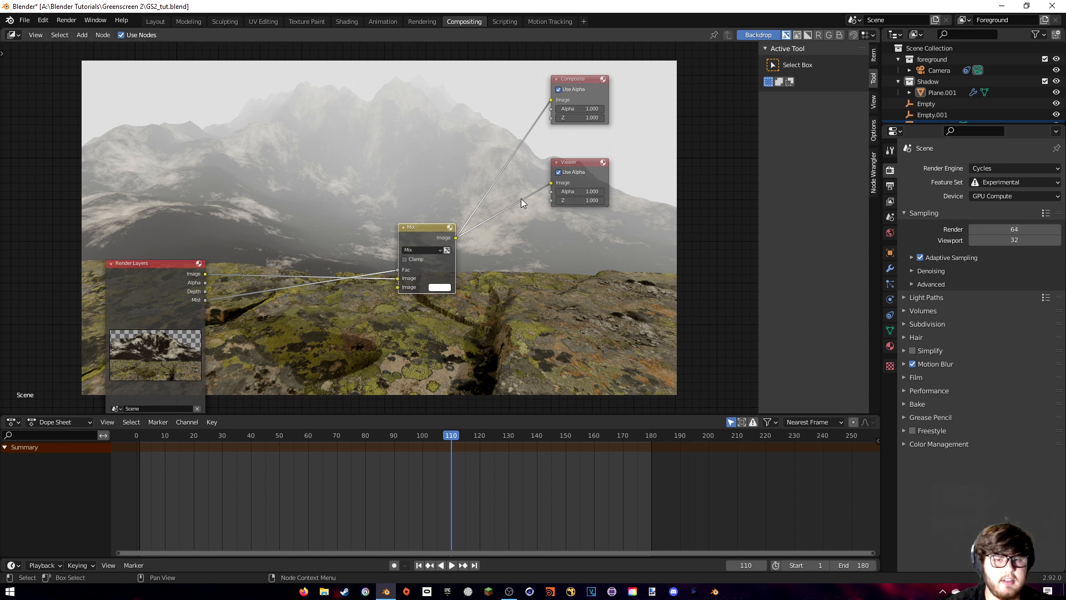
pyautogui.click(891, 187)
pyautogui.click(1024, 178)
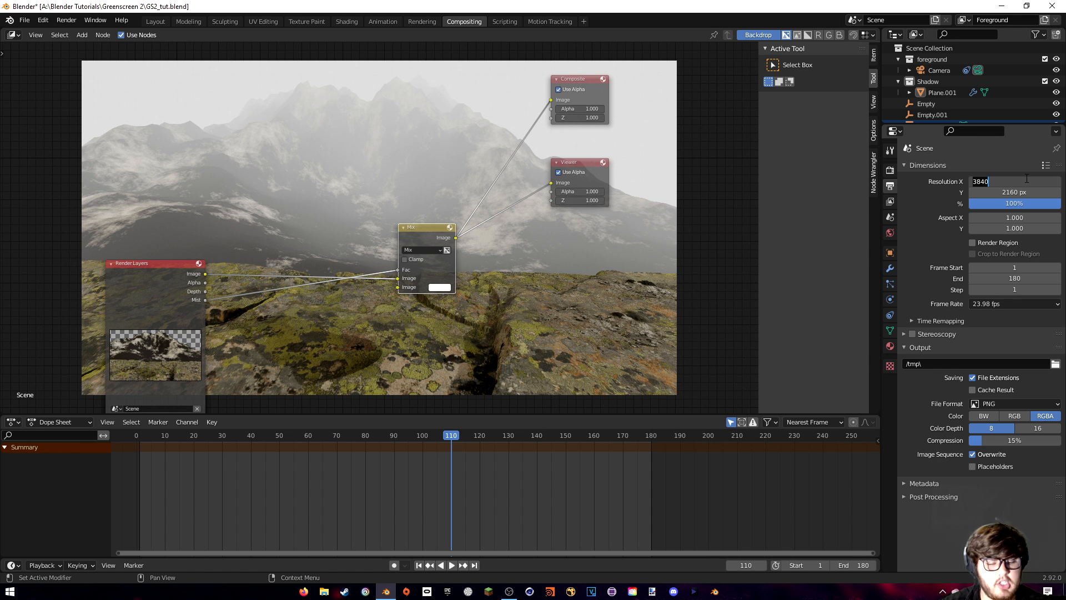
pyautogui.write('1920')
pyautogui.press('Return')
pyautogui.click(1009, 192)
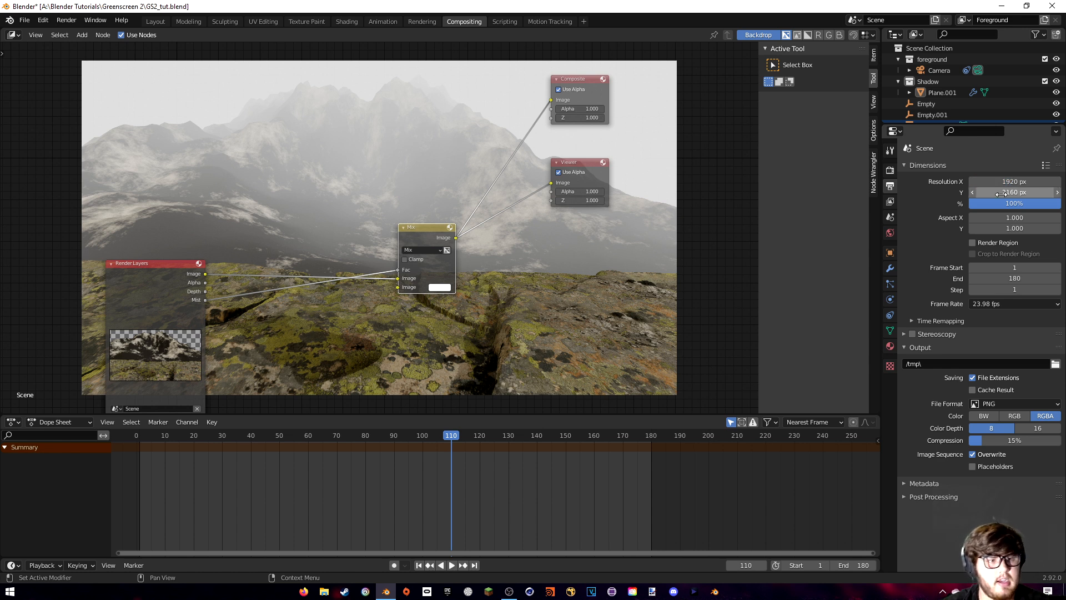
pyautogui.write('1080')
pyautogui.press('Return')
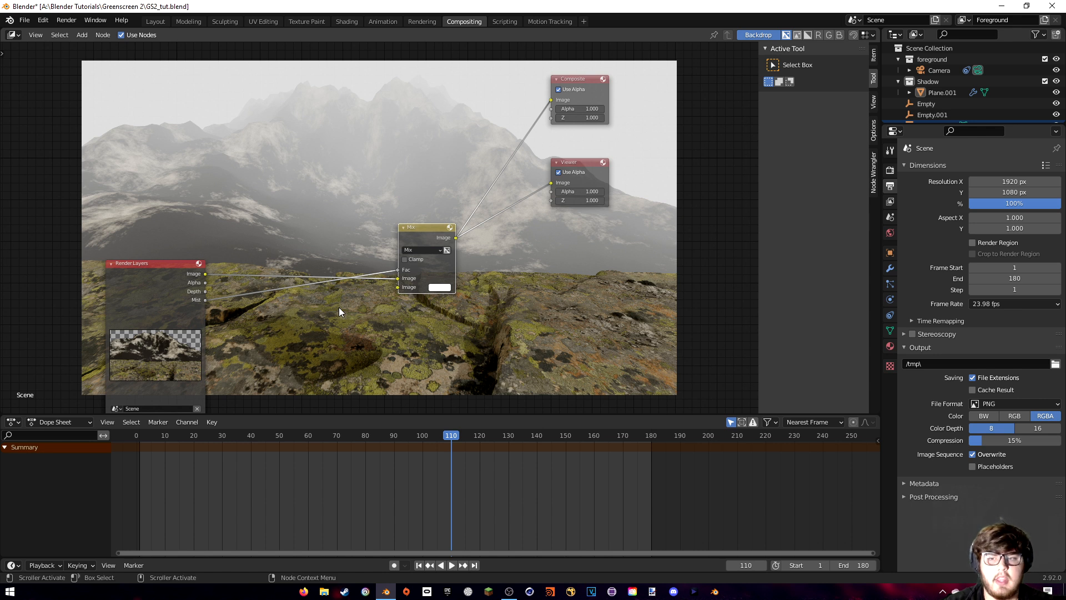
# - Enable the Denoising Data pass for the Foreground view layer and add a Denoise node beside the Render Layers node
pyautogui.click(890, 201)
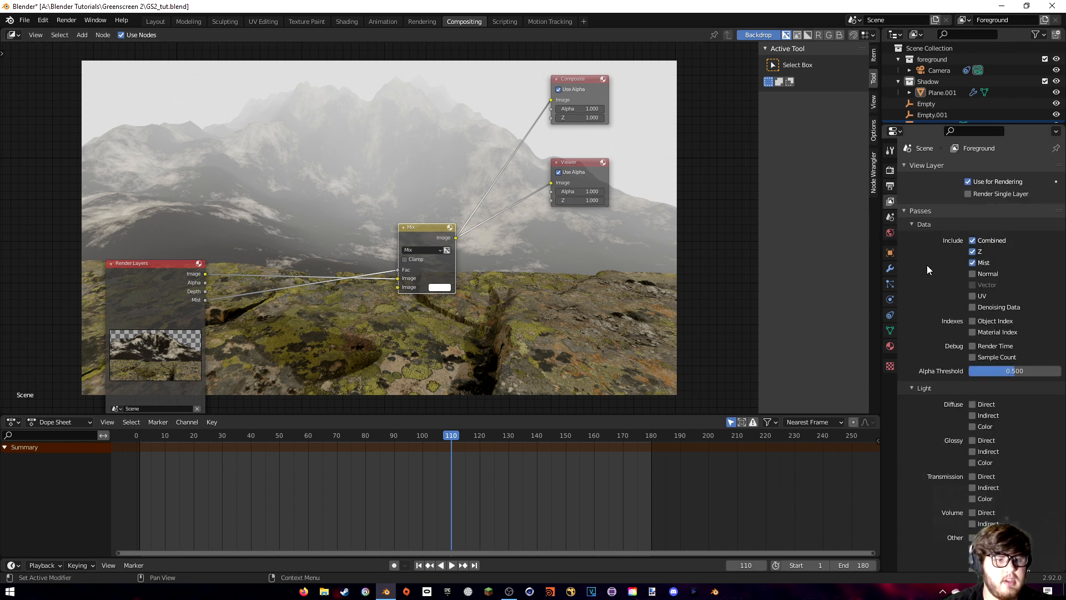
pyautogui.click(972, 307)
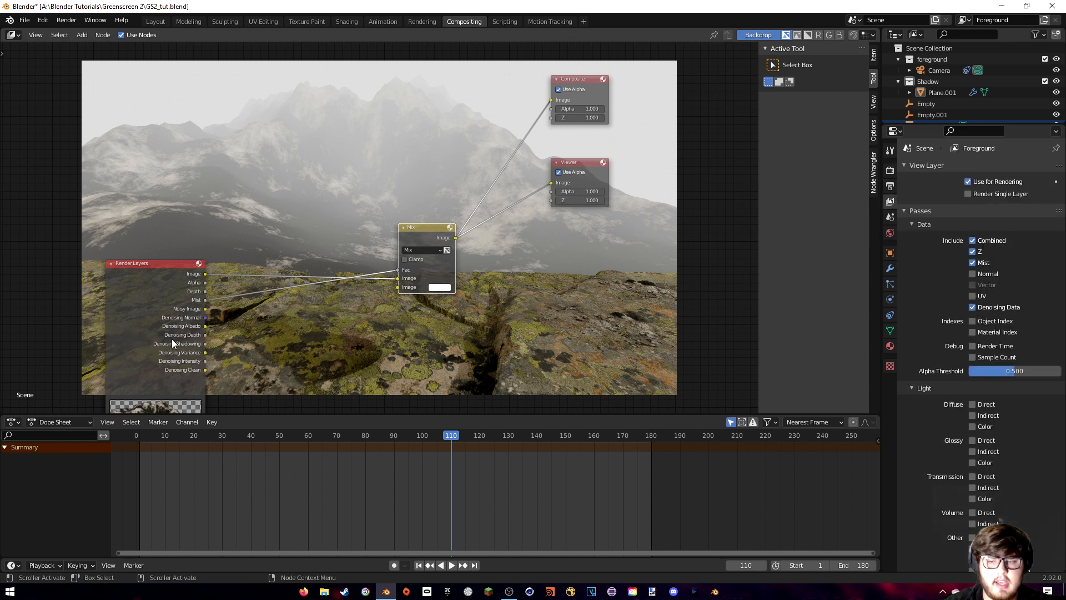
pyautogui.moveTo(173, 343); pyautogui.dragTo(160, 334)
pyautogui.hotkey('shift', 'a')
pyautogui.write('denoi')
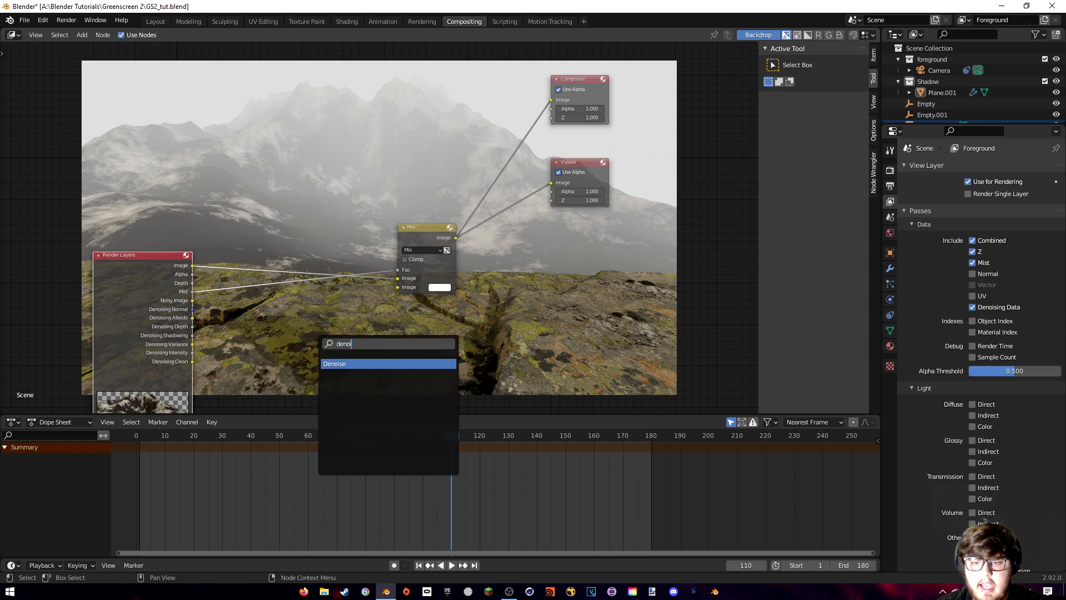
pyautogui.click(356, 364)
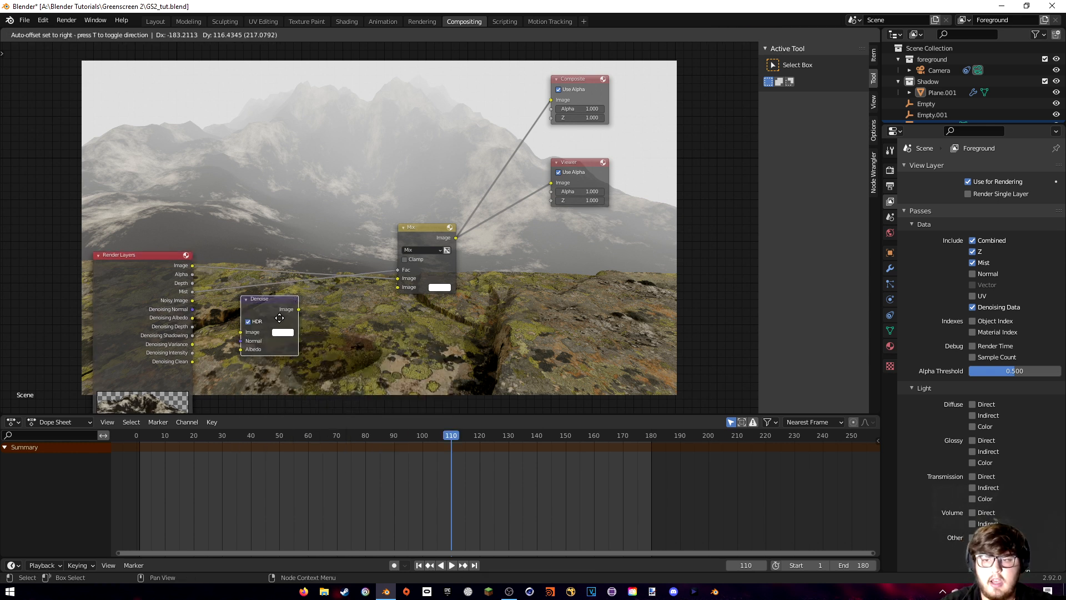
pyautogui.click(298, 331)
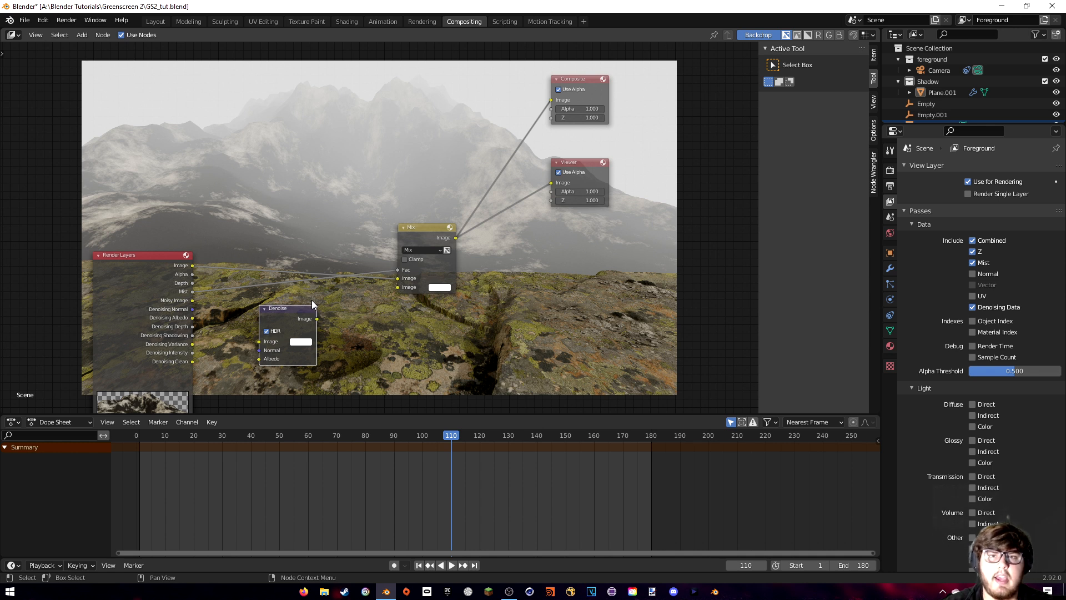
# - Wire the Render Layers' Image, Denoising Normal and Denoising Albedo through the Denoise node into the Mix node's image input, and save the project
pyautogui.moveTo(192, 300); pyautogui.dragTo(246, 316)
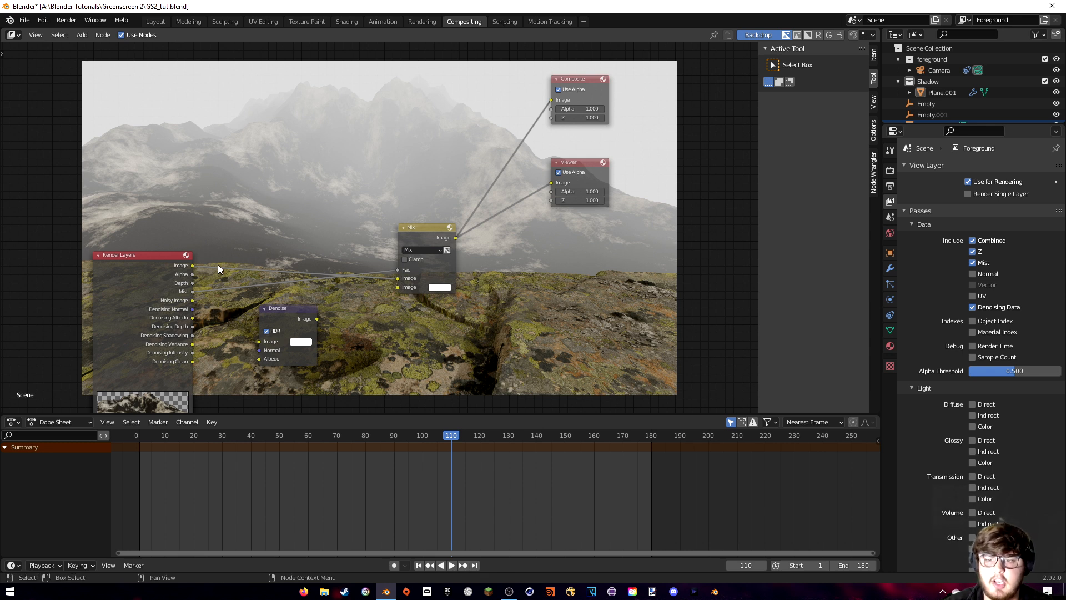
pyautogui.moveTo(192, 265); pyautogui.dragTo(259, 342)
pyautogui.moveTo(192, 309); pyautogui.dragTo(259, 358)
pyautogui.moveTo(285, 321); pyautogui.dragTo(362, 288)
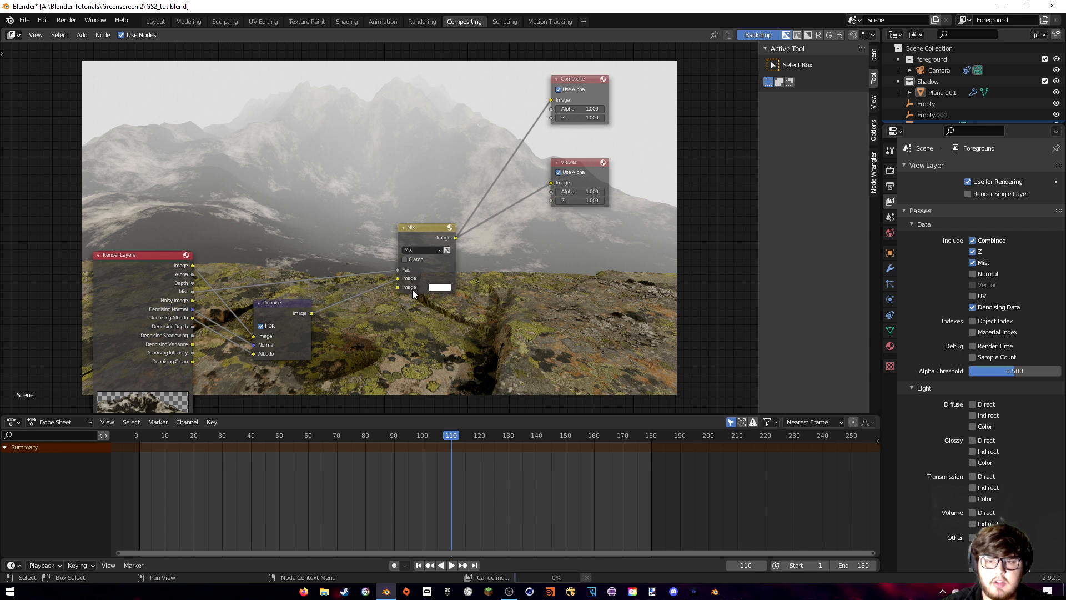
pyautogui.moveTo(468, 243); pyautogui.dragTo(394, 258, button='middle')
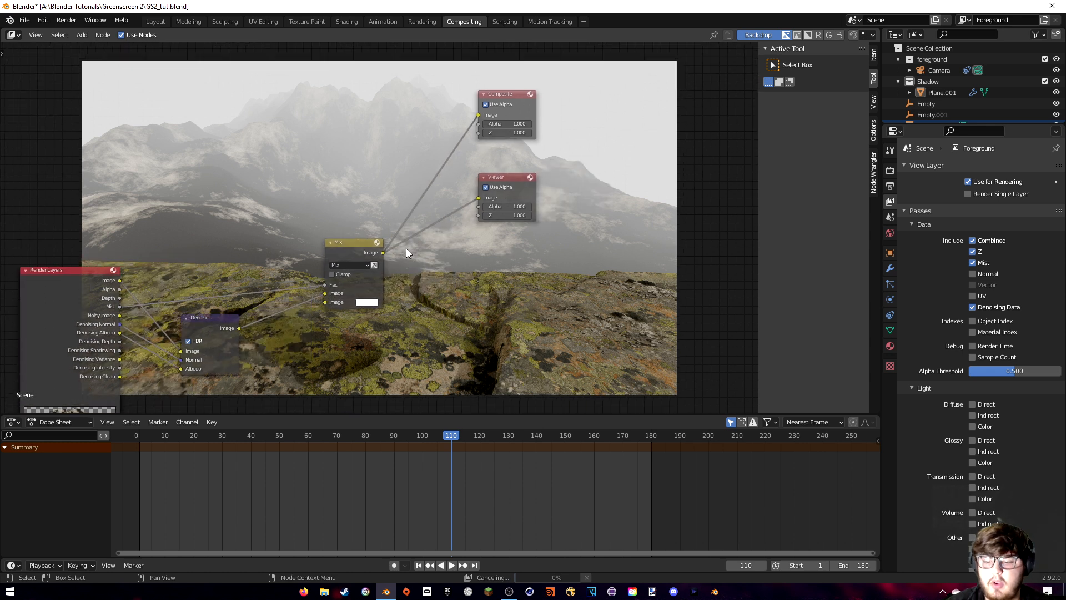
pyautogui.hotkey('ctrl', 's')
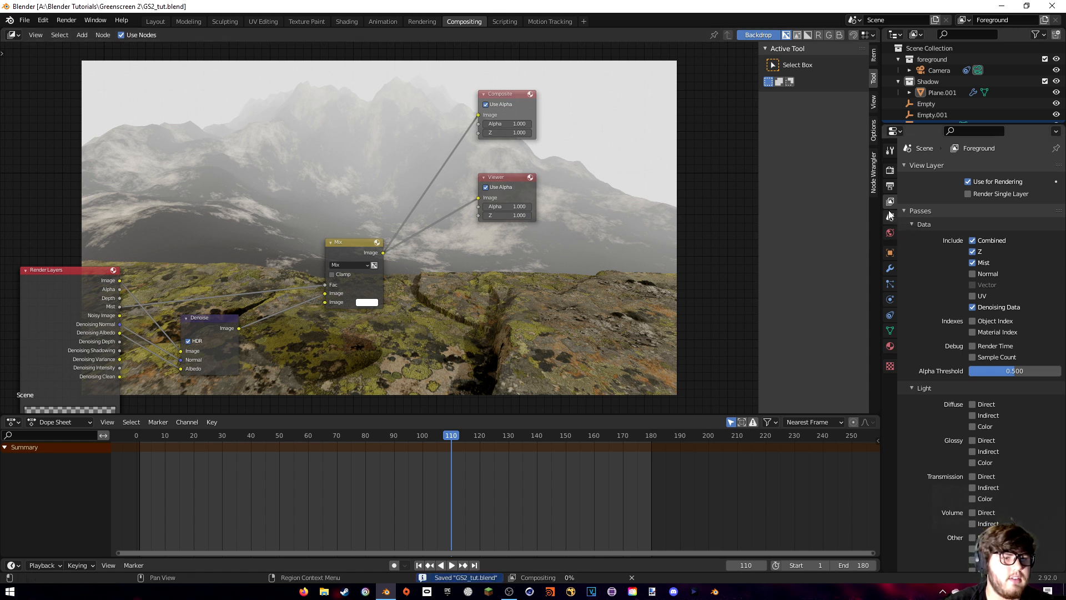
# - Set the render output path to the file name GS_background in the Greenscreen 2 folder
pyautogui.click(889, 187)
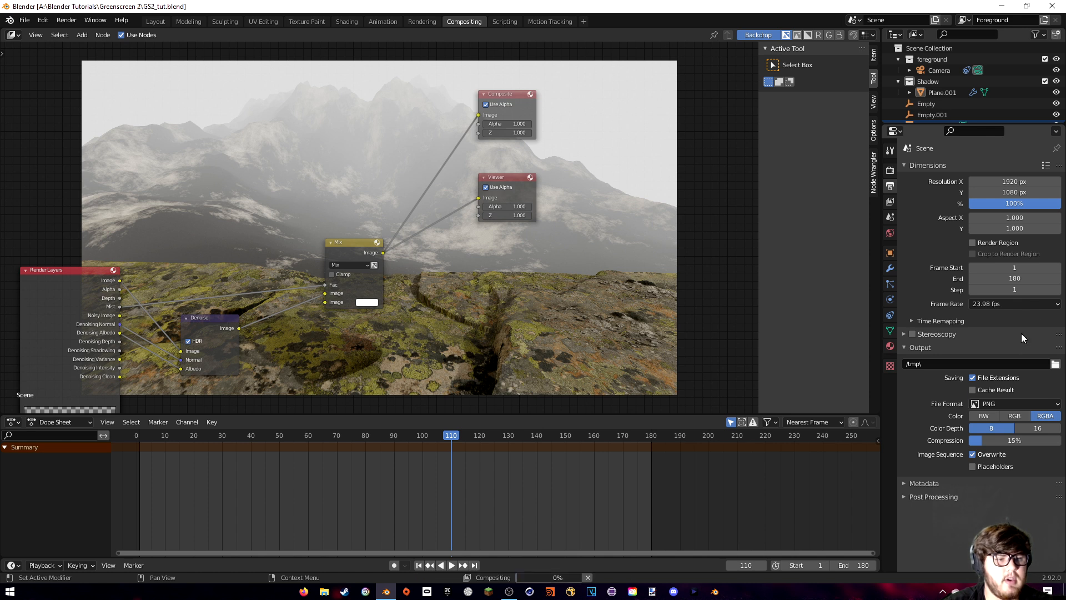
pyautogui.click(1054, 363)
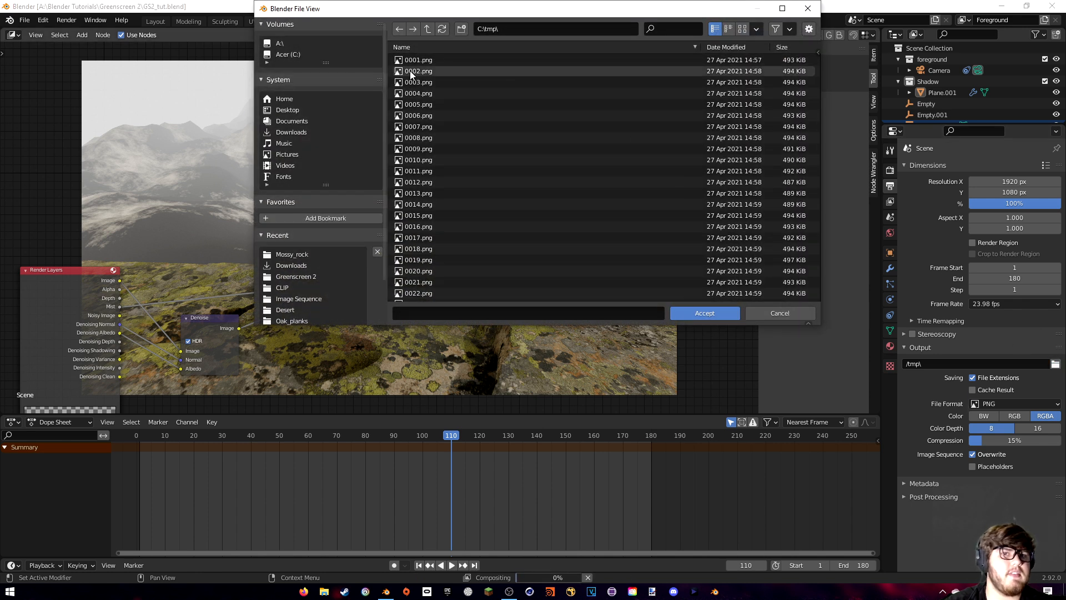
pyautogui.click(296, 276)
pyautogui.click(473, 314)
pyautogui.write('GS')
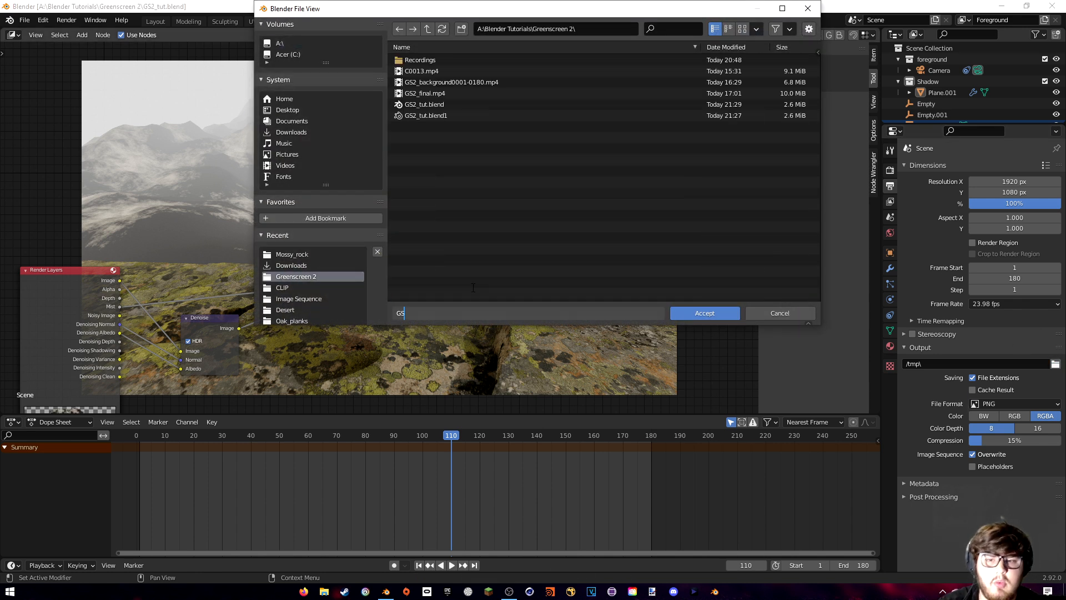
pyautogui.write('_background')
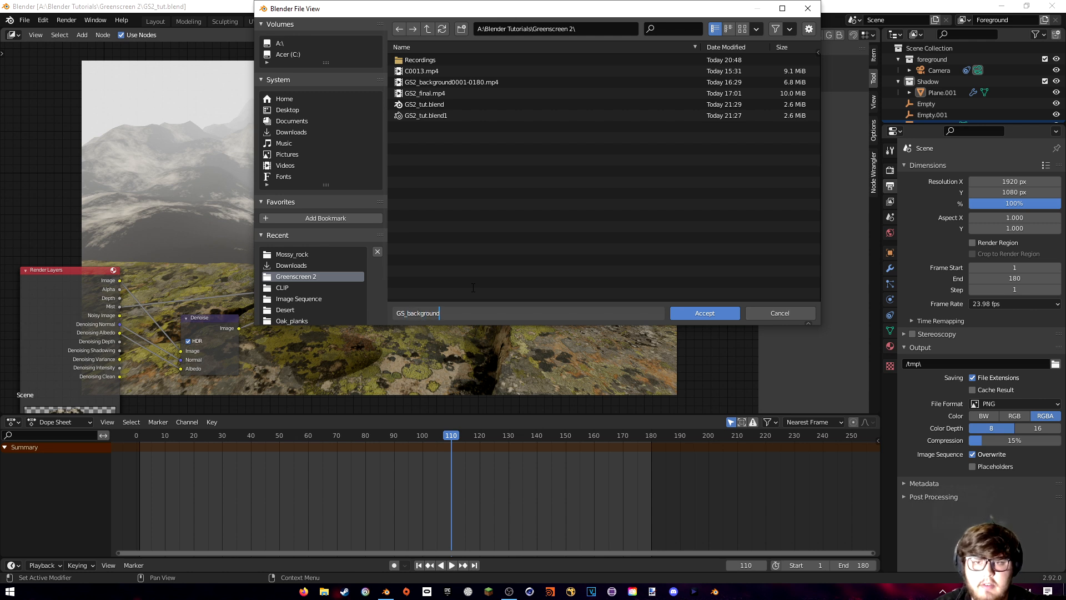
pyautogui.press('Return')
pyautogui.click(692, 317)
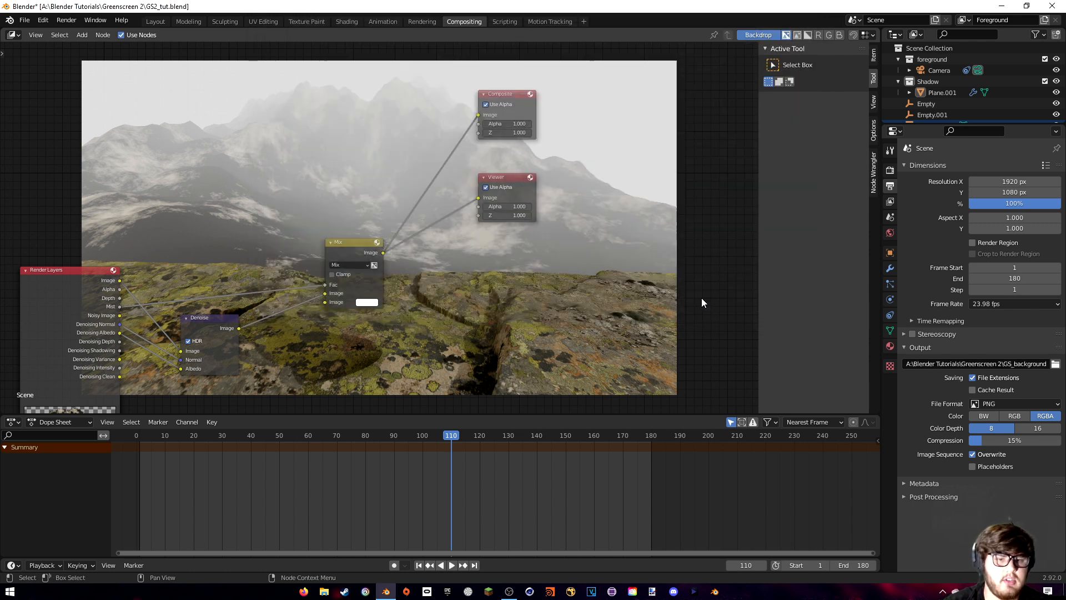
# - Set the output file format to FFmpeg Video with an MPEG-4 container and High Quality output
pyautogui.click(983, 405)
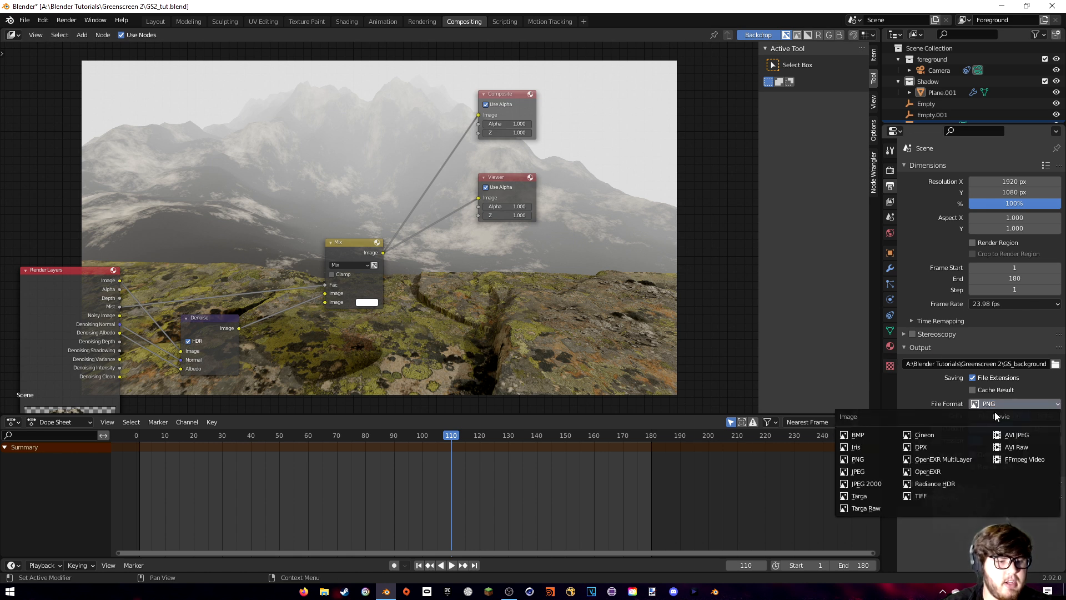
pyautogui.click(1008, 458)
pyautogui.scroll(-2, 933, 431)
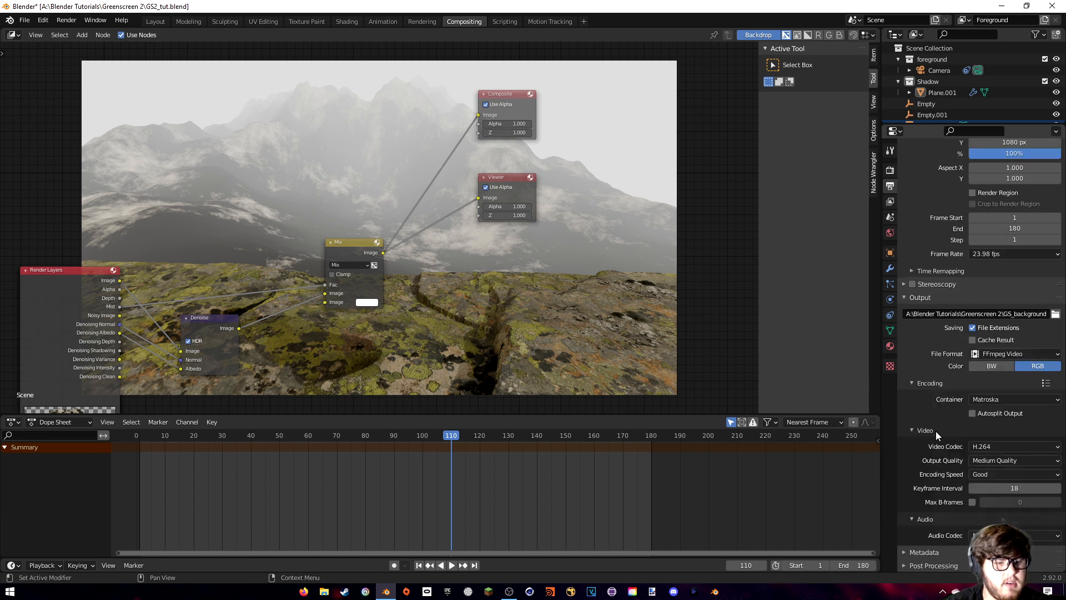
pyautogui.click(984, 398)
pyautogui.click(993, 434)
pyautogui.click(982, 459)
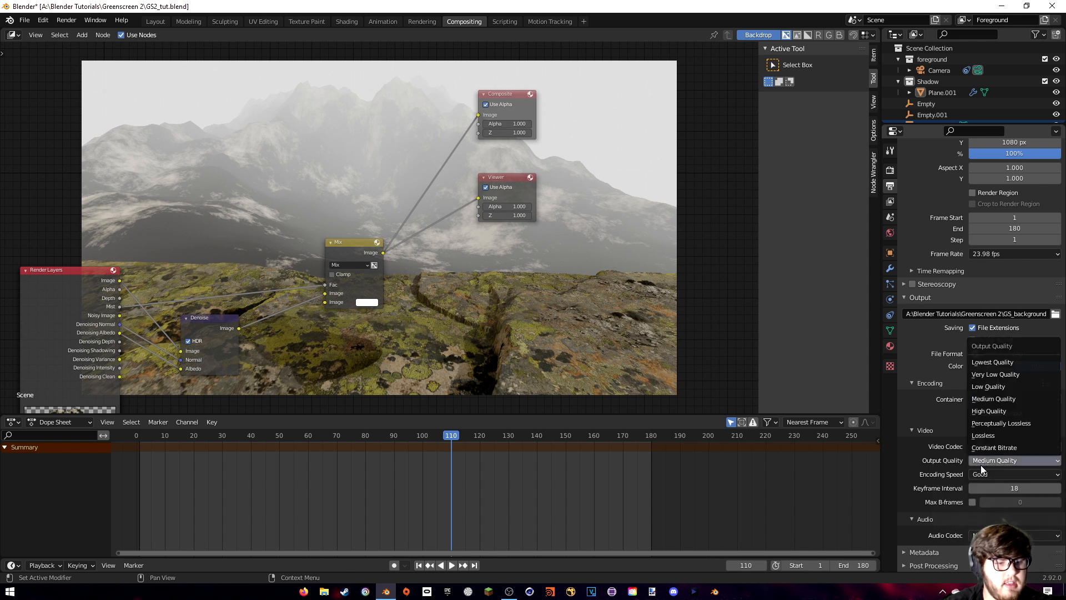
pyautogui.click(989, 412)
# - Save the project and render the full animation
pyautogui.hotkey('ctrl', 's')
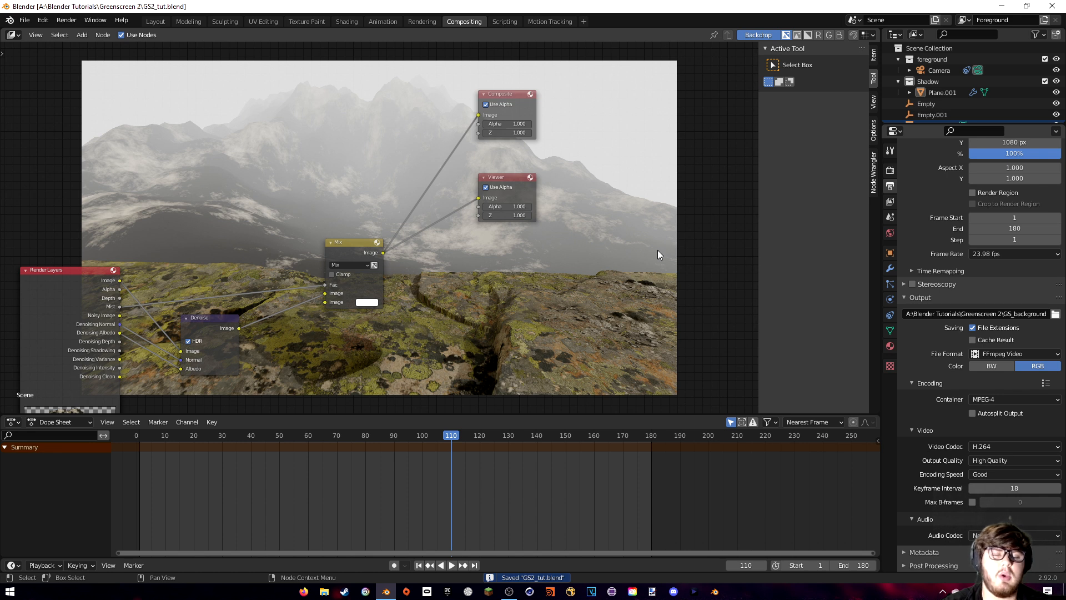
pyautogui.click(67, 21)
pyautogui.click(86, 41)
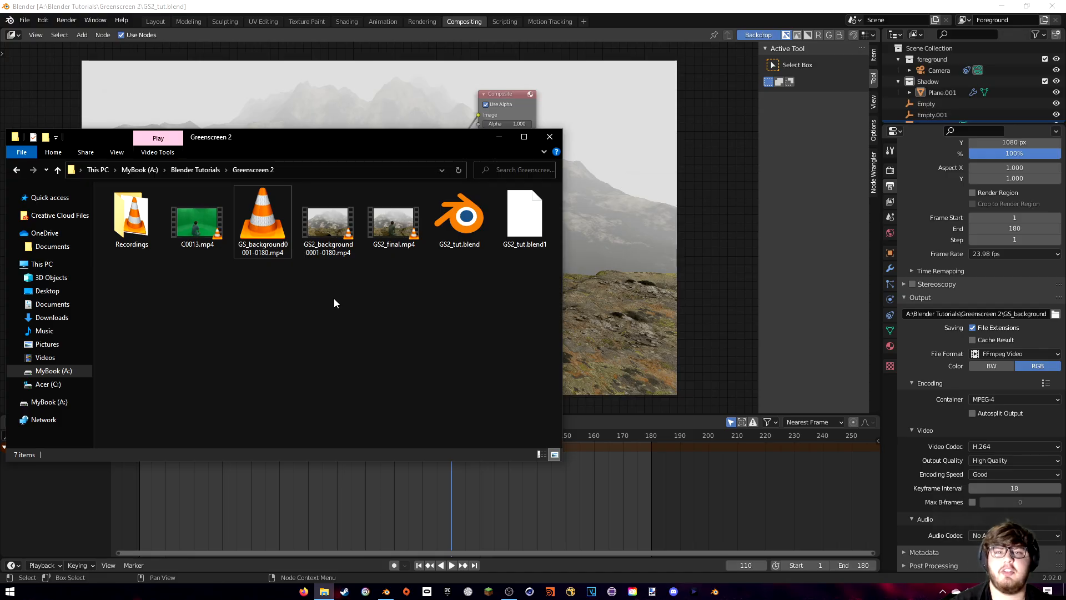
# - Play GS2_background0001-0180.mp4 in VLC to review the rendered background, and close the player
pyautogui.doubleClick(318, 248)
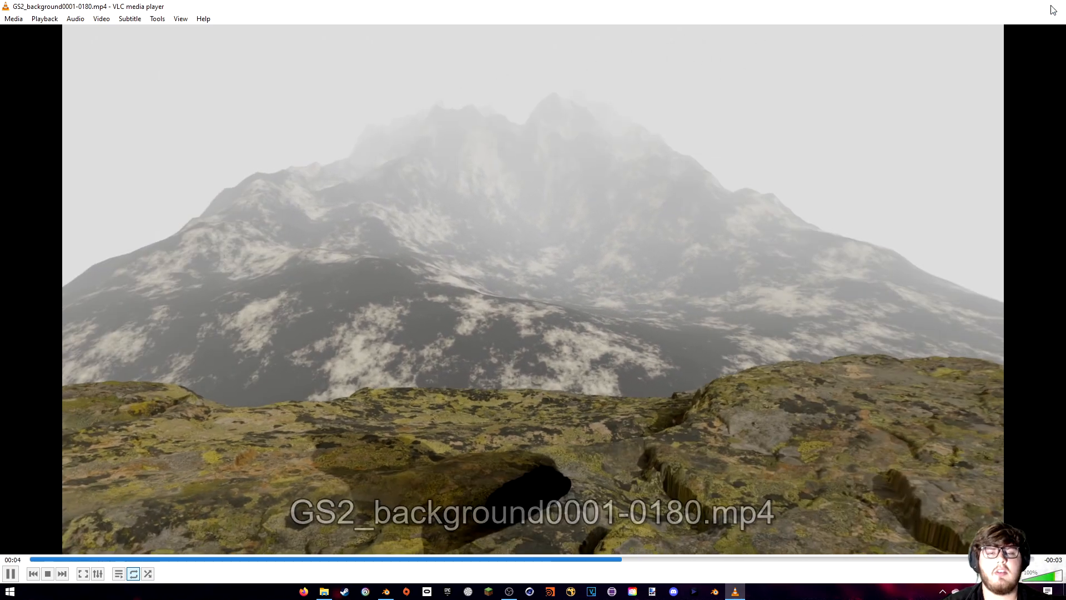
pyautogui.click(1054, 6)
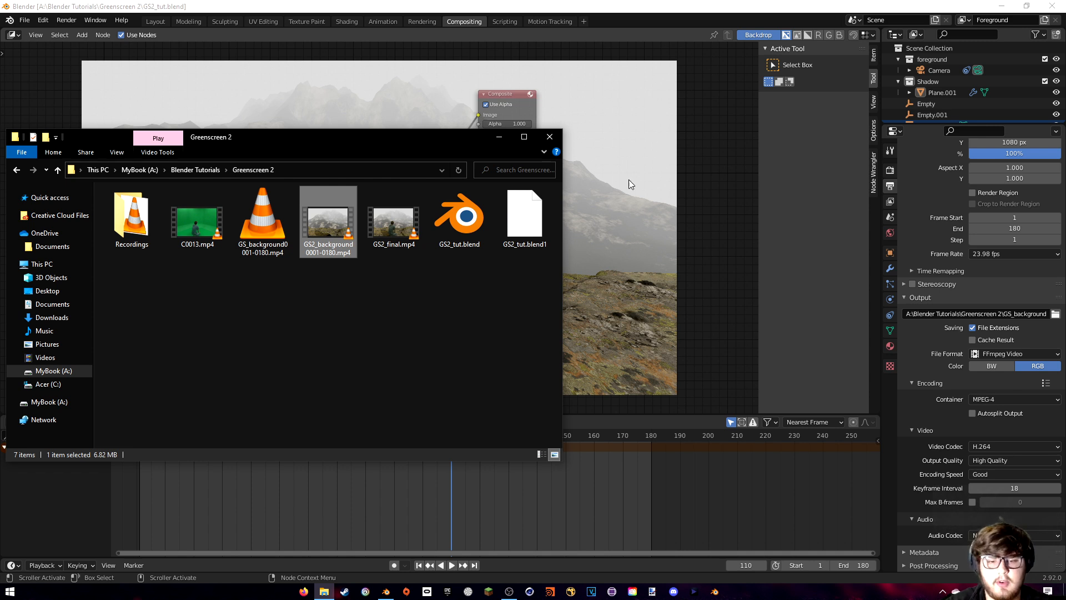
# - Open After Effects from Creative Cloud and import C0013.mp4 and GS2_background0001-0180.mp4 into the project
pyautogui.click(632, 591)
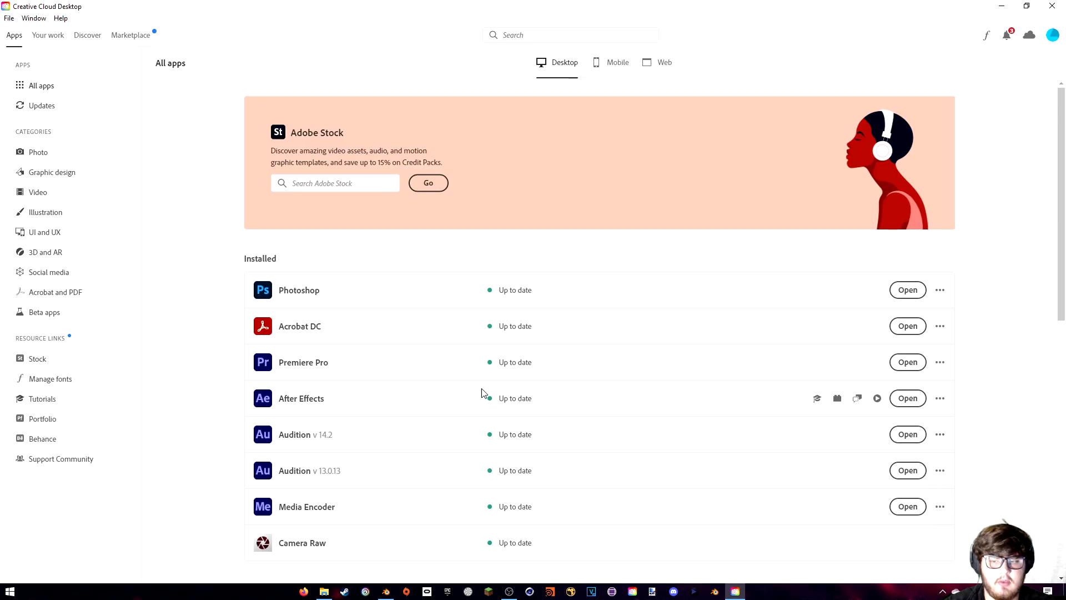
pyautogui.click(908, 398)
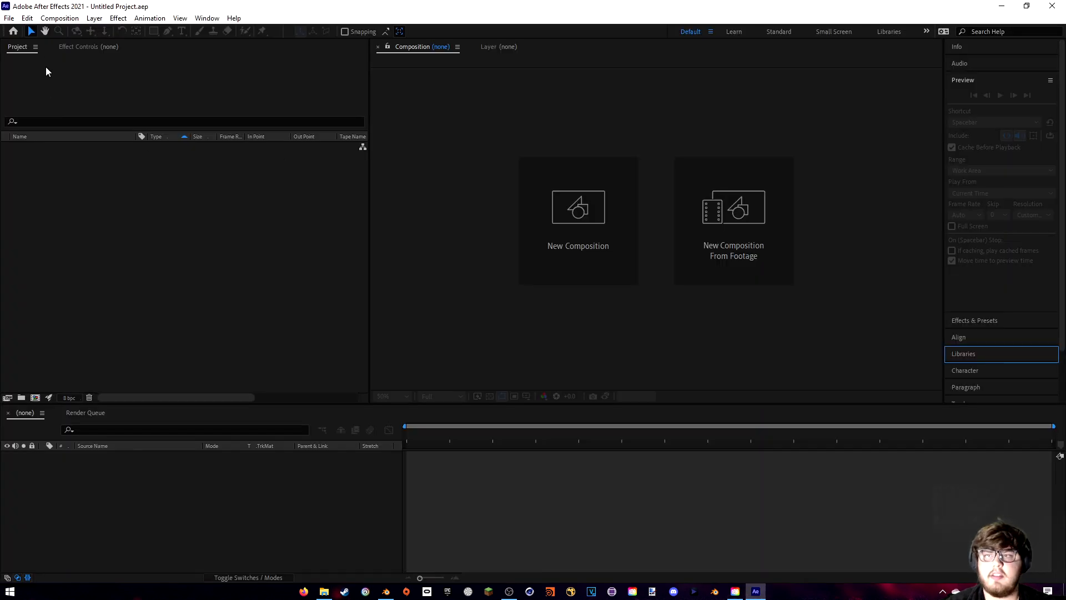
pyautogui.click(324, 591)
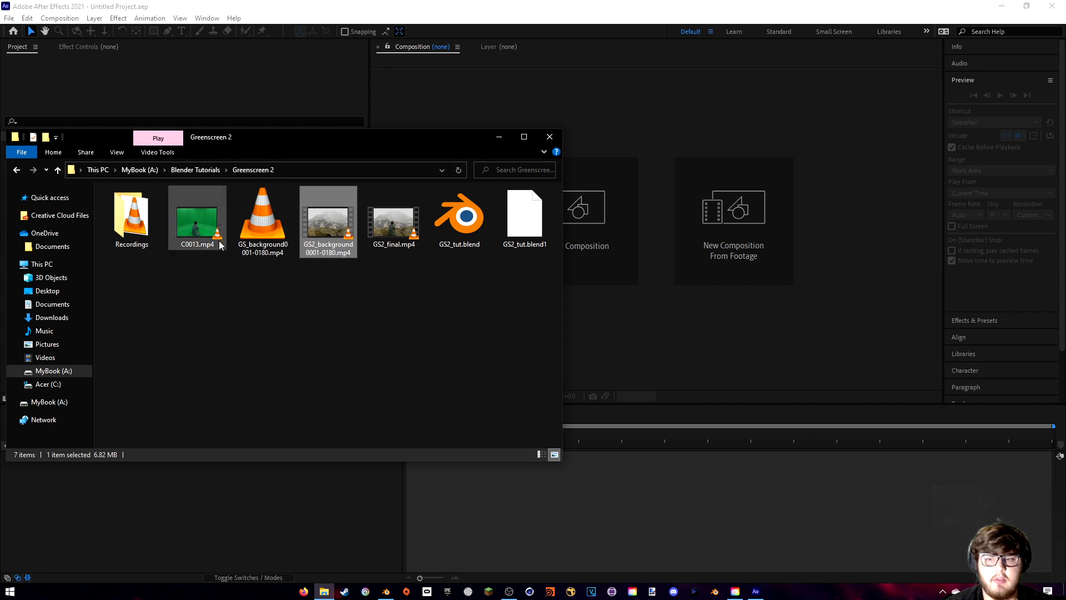
pyautogui.keyDown('ctrl'); pyautogui.click(192, 220); pyautogui.keyUp('ctrl')
pyautogui.moveTo(326, 212); pyautogui.dragTo(194, 96)
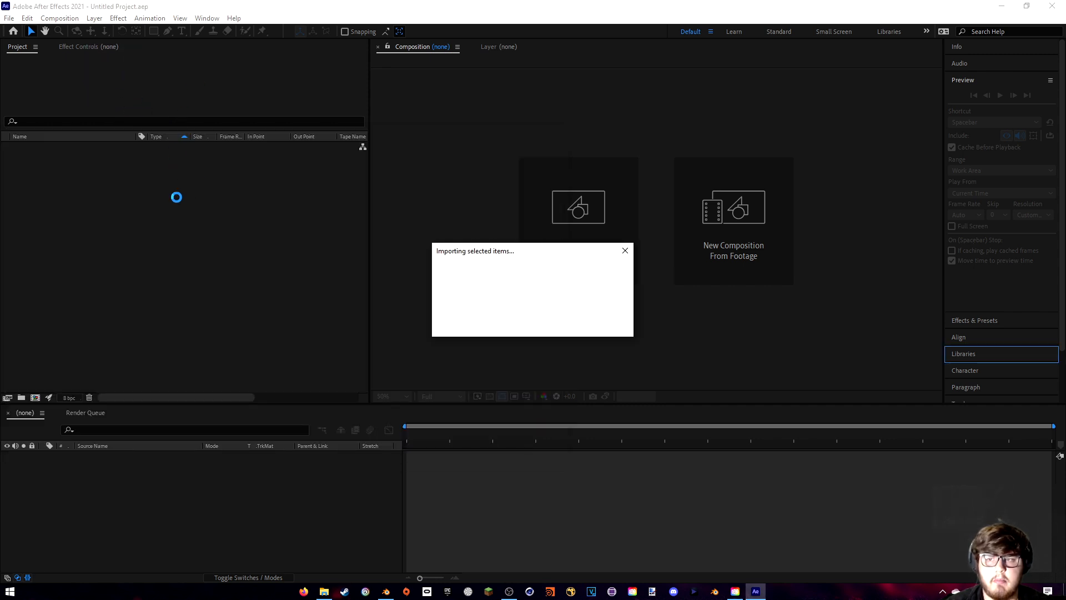
pyautogui.click(79, 202)
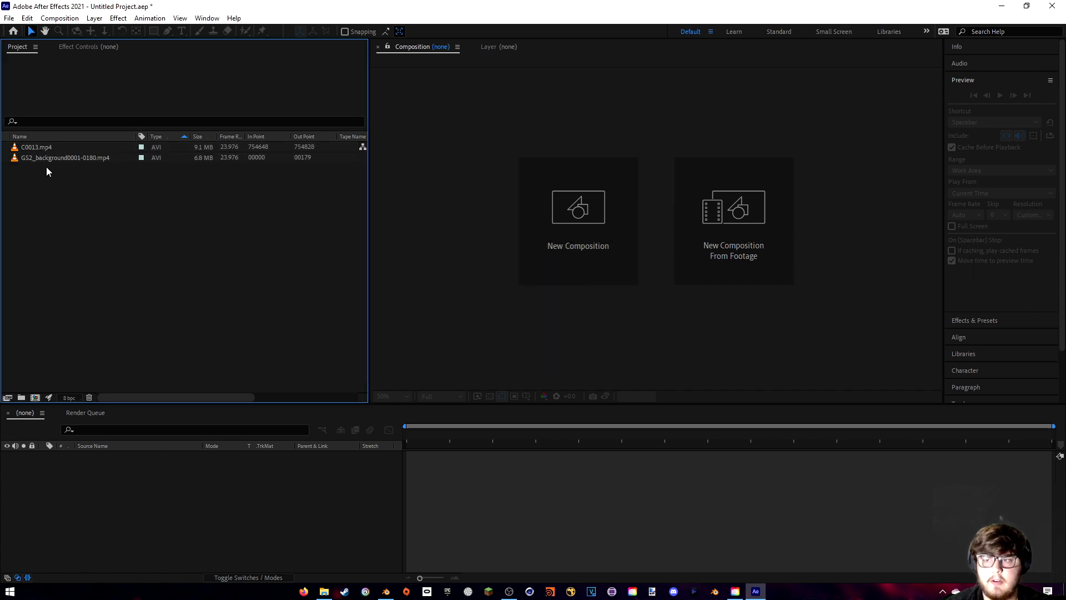
# - Create a composition from GS2_background0001-0180.mp4 and add C0013.mp4 as the layer above it
pyautogui.moveTo(39, 159); pyautogui.dragTo(36, 397)
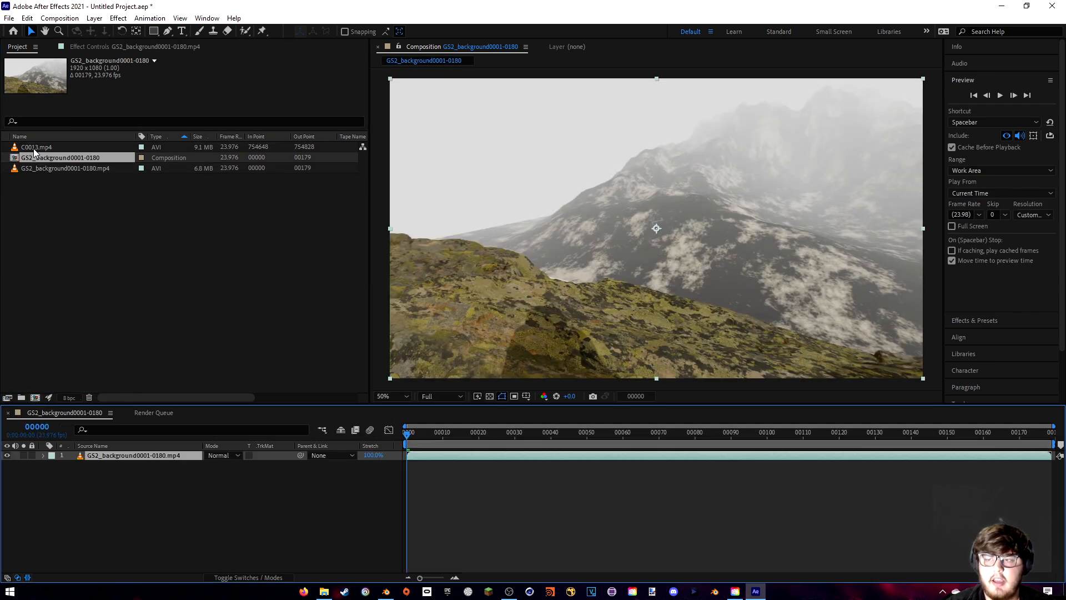
pyautogui.moveTo(35, 148); pyautogui.dragTo(155, 455)
pyautogui.scroll(-3, 486, 308)
pyautogui.scroll(1, 486, 308)
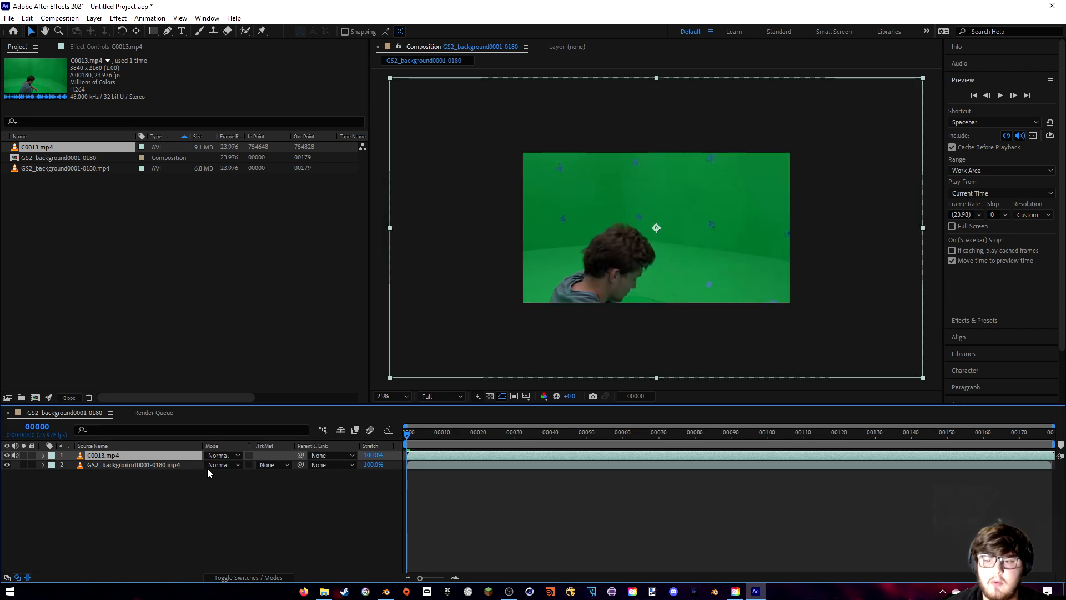
# - Set the scale of the C0013.mp4 layer to 50%
pyautogui.click(43, 455)
pyautogui.click(53, 465)
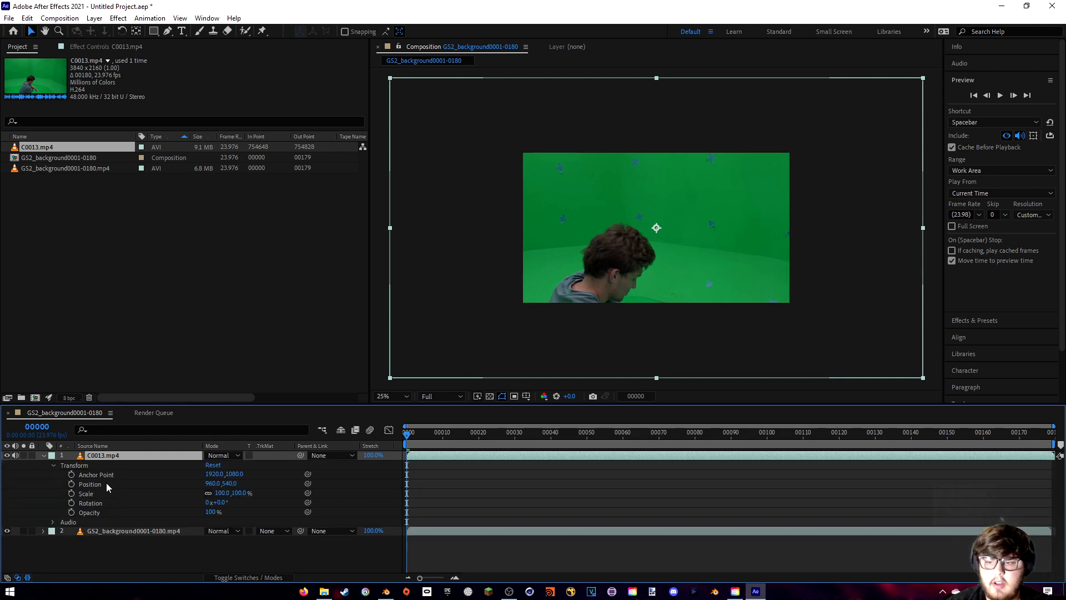
pyautogui.click(226, 489)
pyautogui.click(220, 493)
pyautogui.write('50')
pyautogui.click(278, 491)
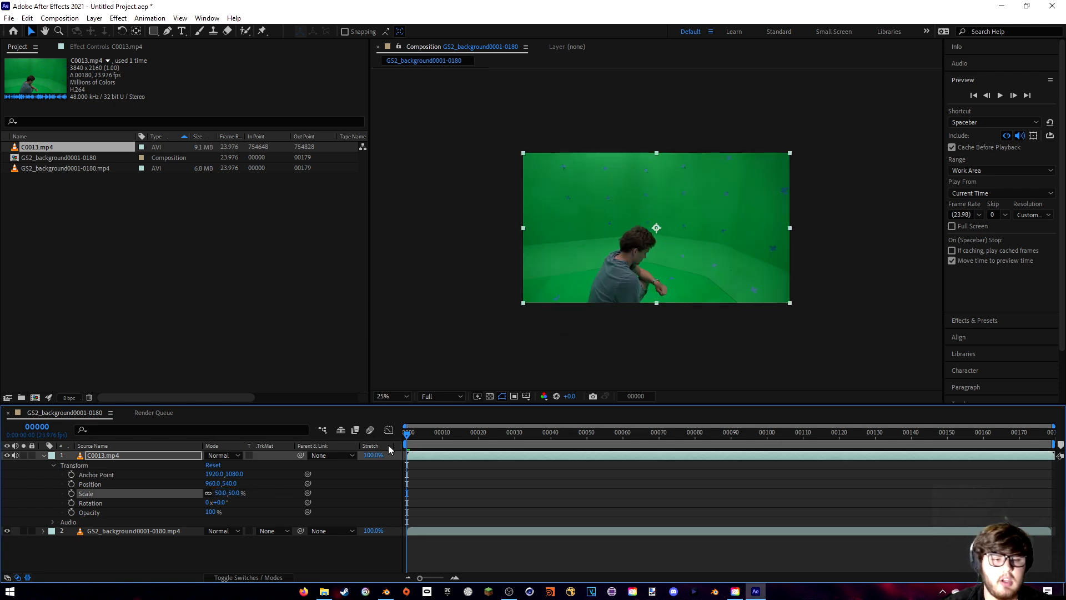
pyautogui.click(44, 456)
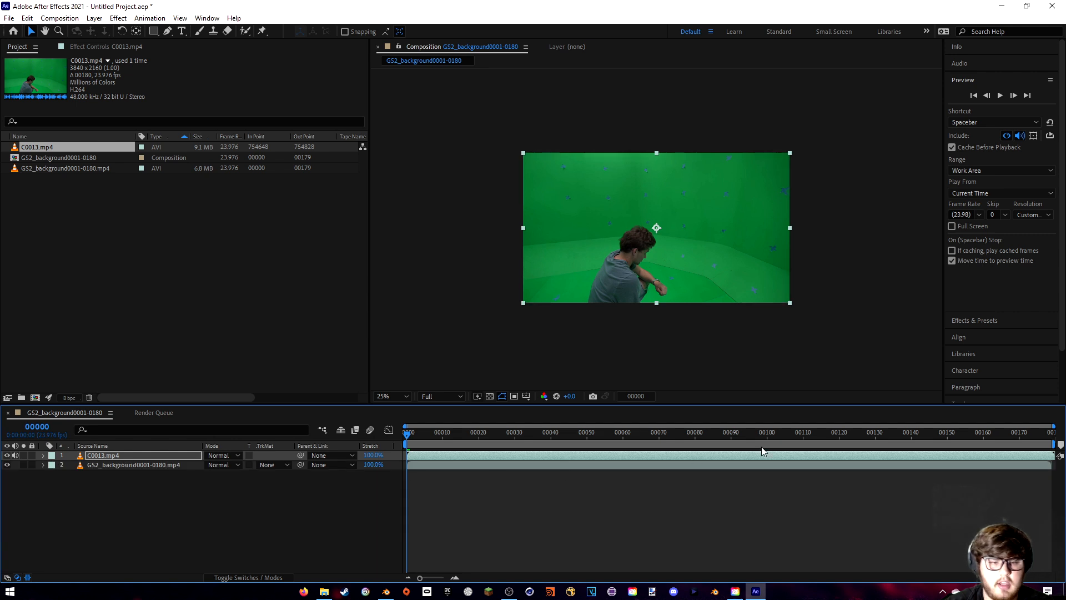
# - Go to frame 136 and apply the Keylight (1.2) effect to the C0013.mp4 layer
pyautogui.moveTo(891, 433); pyautogui.dragTo(896, 433)
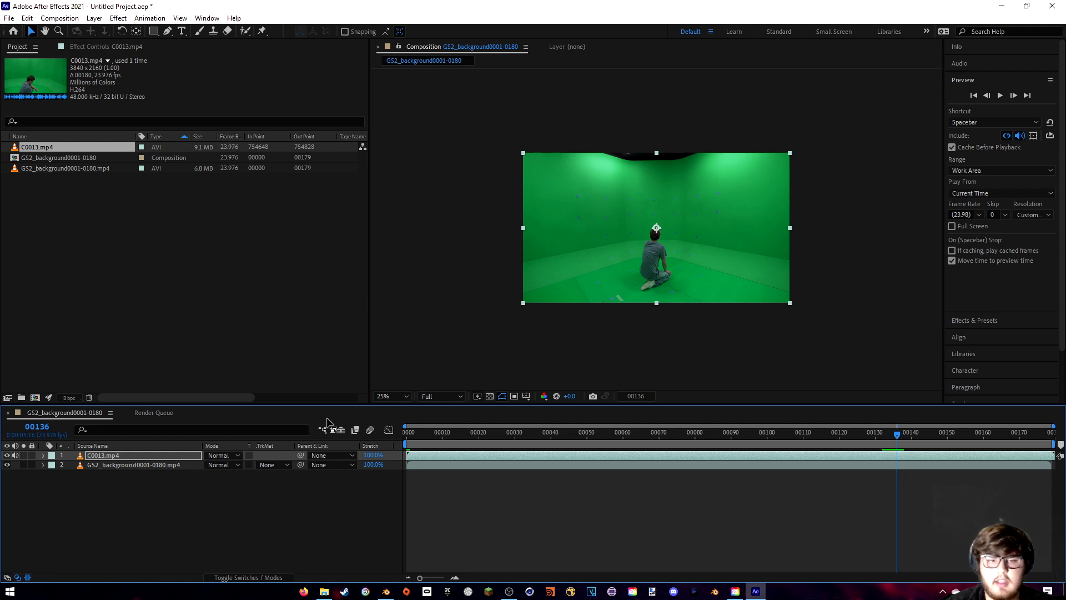
pyautogui.press('/')
pyautogui.moveTo(608, 336); pyautogui.dragTo(605, 348, button='middle')
pyautogui.scroll(1, 612, 342)
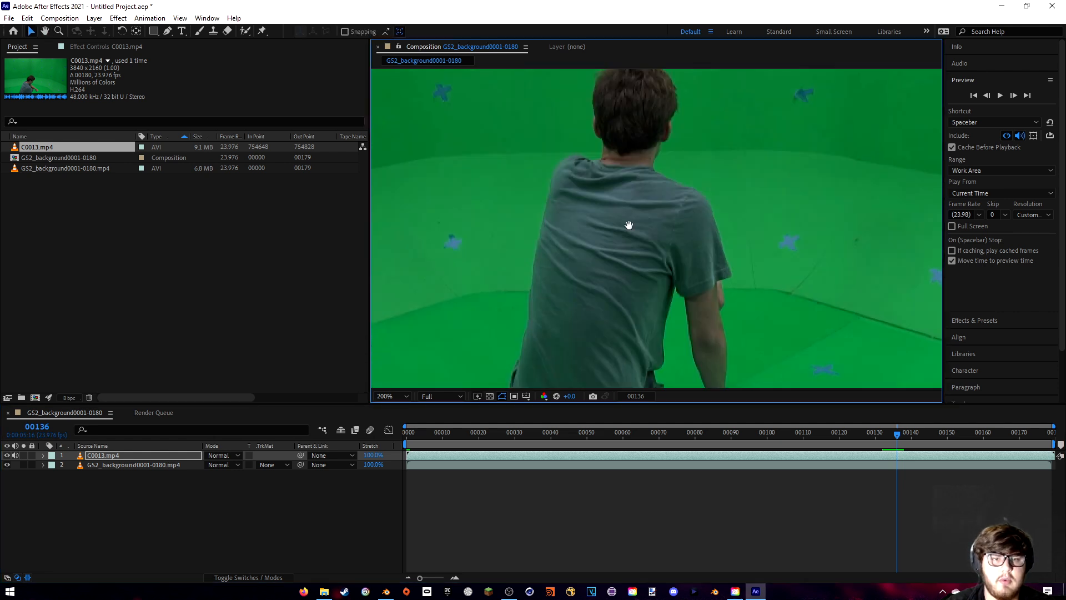
pyautogui.moveTo(629, 225); pyautogui.dragTo(673, 358, button='middle')
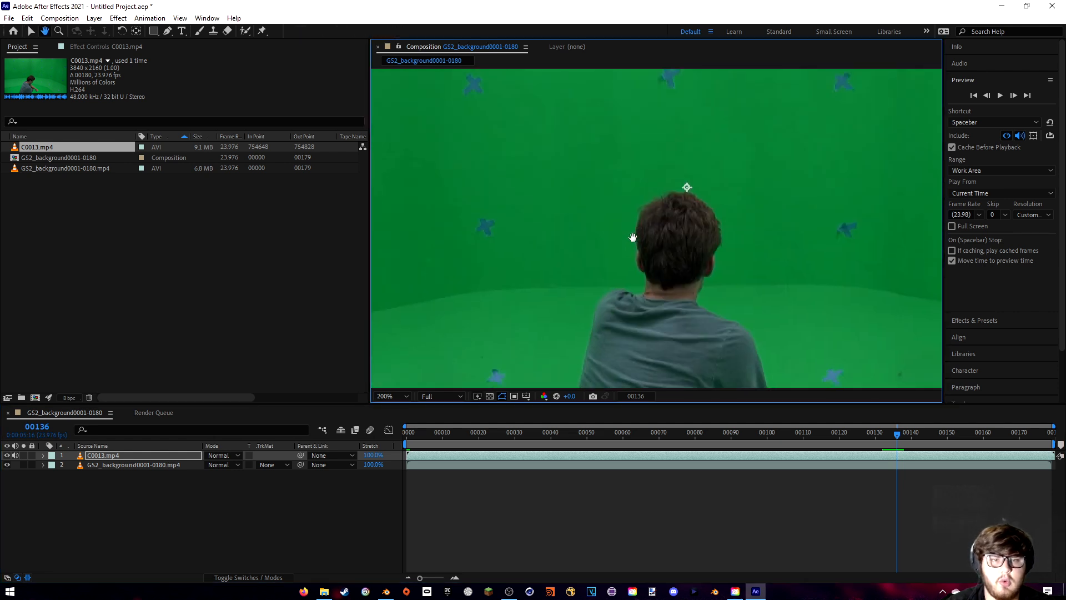
pyautogui.click(99, 456)
pyautogui.click(127, 20)
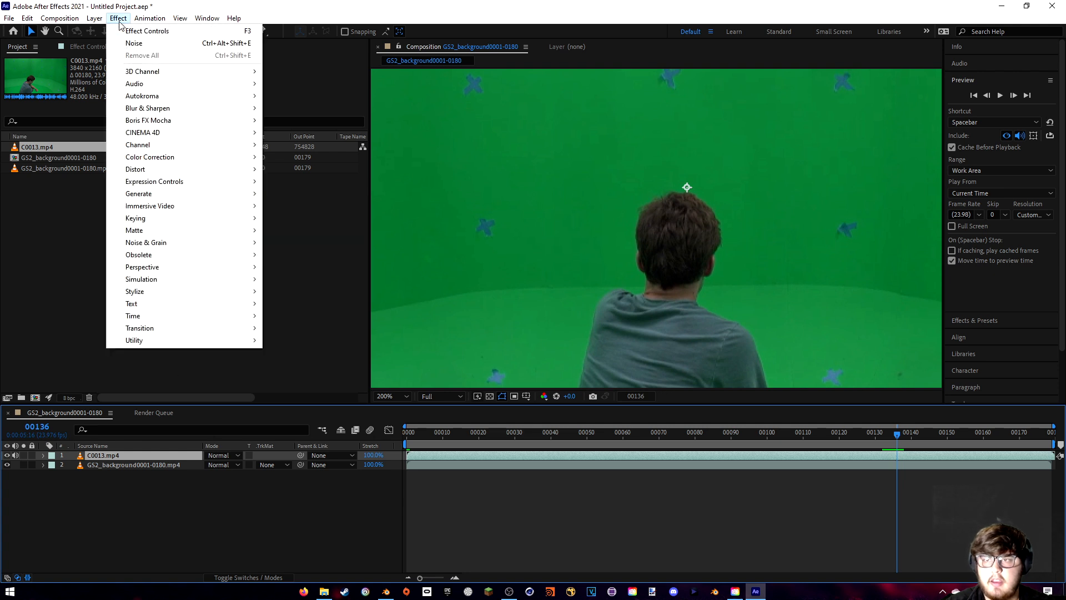
pyautogui.moveTo(146, 220)
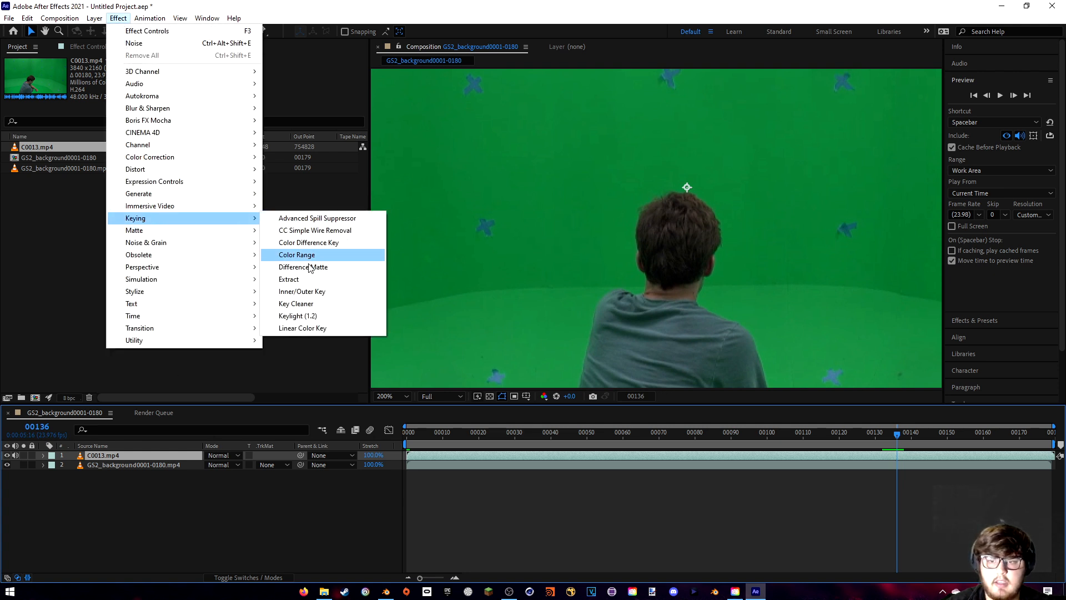
pyautogui.click(301, 316)
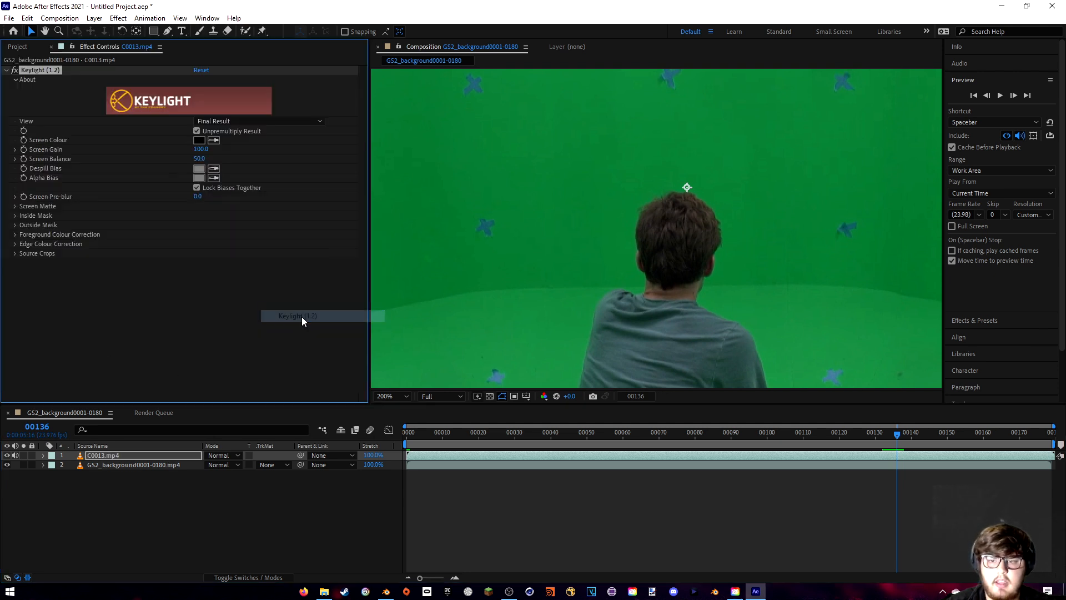
# - Sample the green beside the actor's head as Keylight's Screen Colour, set the view to Screen Matte and expand the Screen Matte settings
pyautogui.click(213, 140)
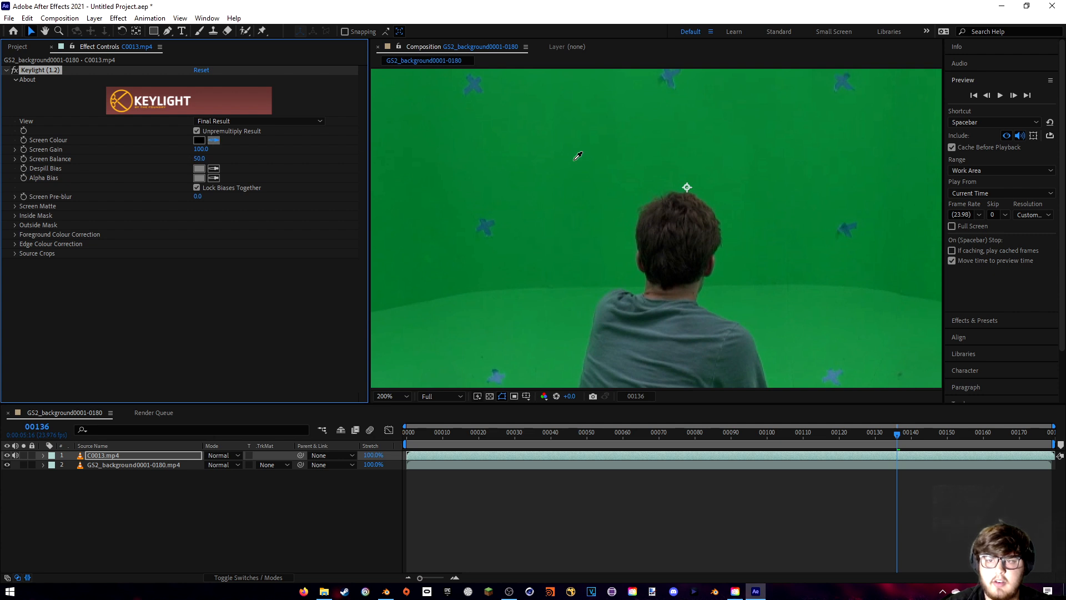
pyautogui.click(635, 221)
pyautogui.click(236, 121)
pyautogui.click(233, 179)
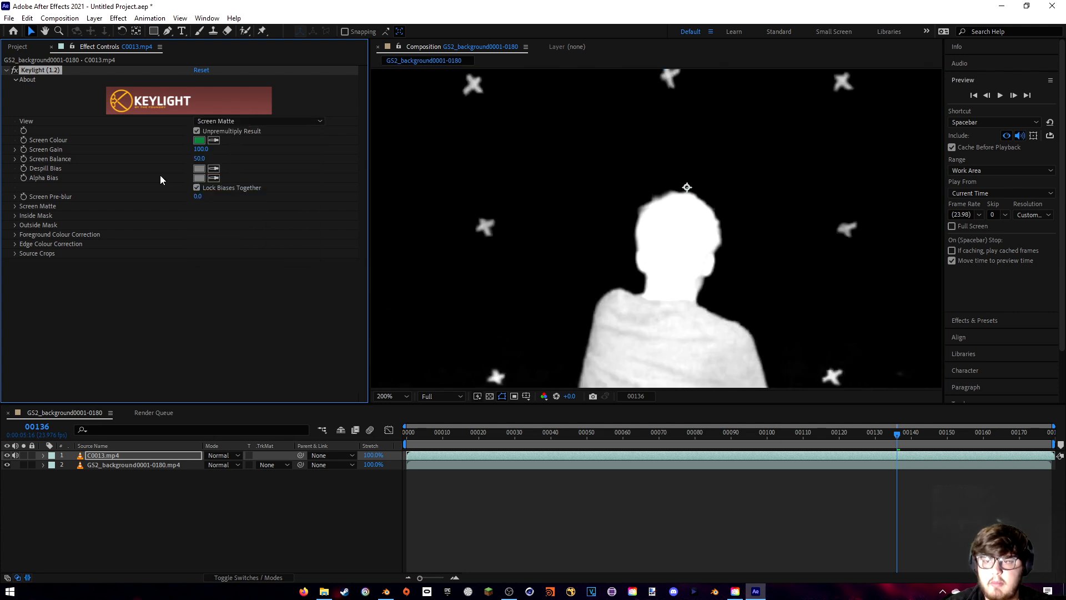
pyautogui.click(16, 206)
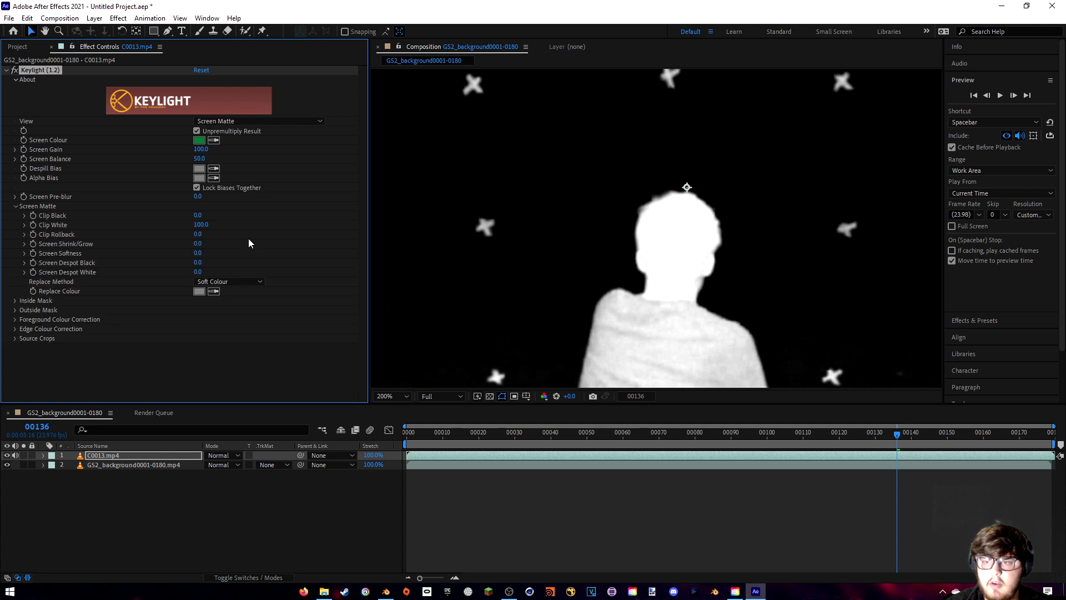
# - Set Clip Black to 13 and Clip White to 40 in the Screen Matte settings of the Keylight effect
pyautogui.scroll(-4, 591, 245)
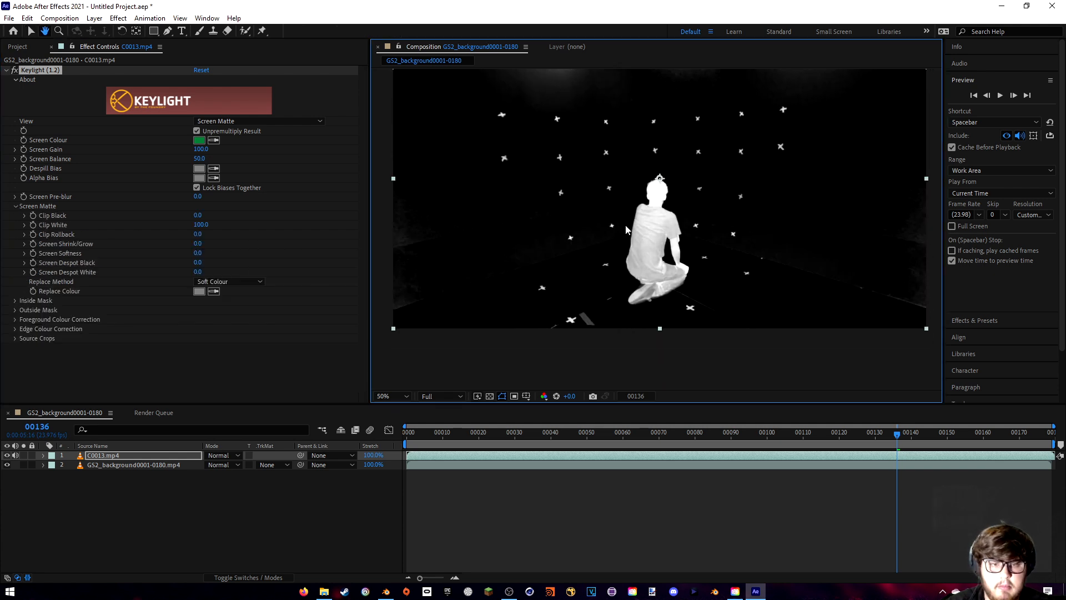
pyautogui.scroll(4, 631, 226)
pyautogui.scroll(-2, 632, 227)
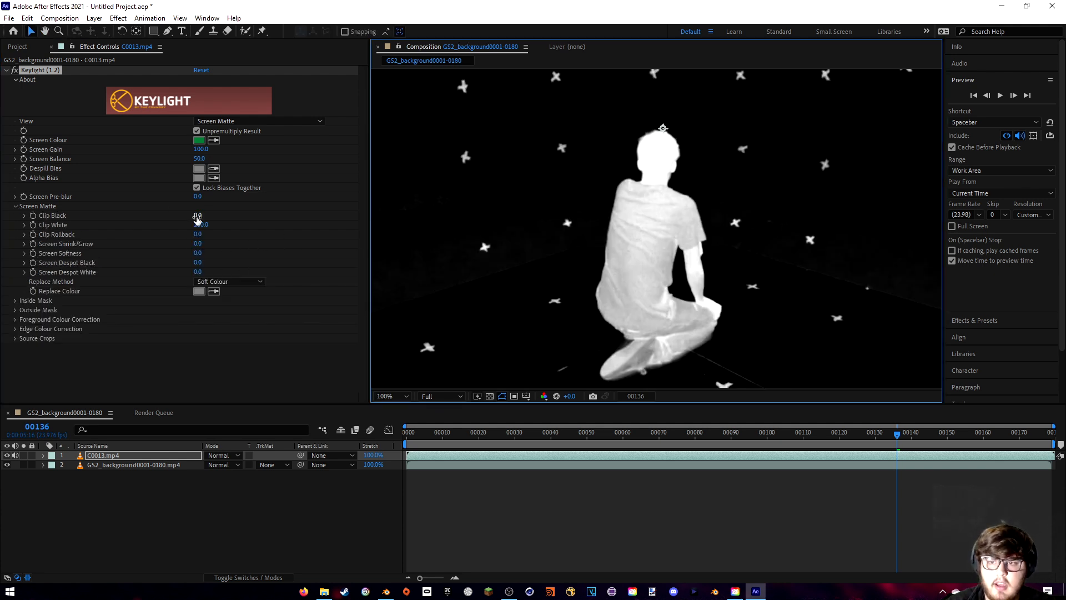
pyautogui.moveTo(197, 216); pyautogui.dragTo(201, 215)
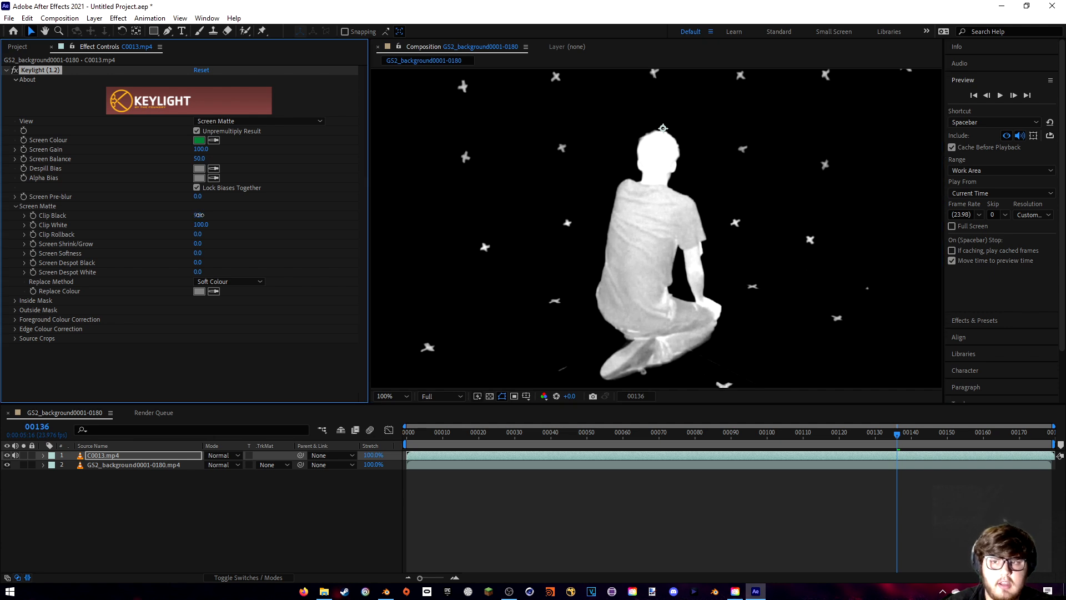
pyautogui.moveTo(202, 225); pyautogui.dragTo(177, 228)
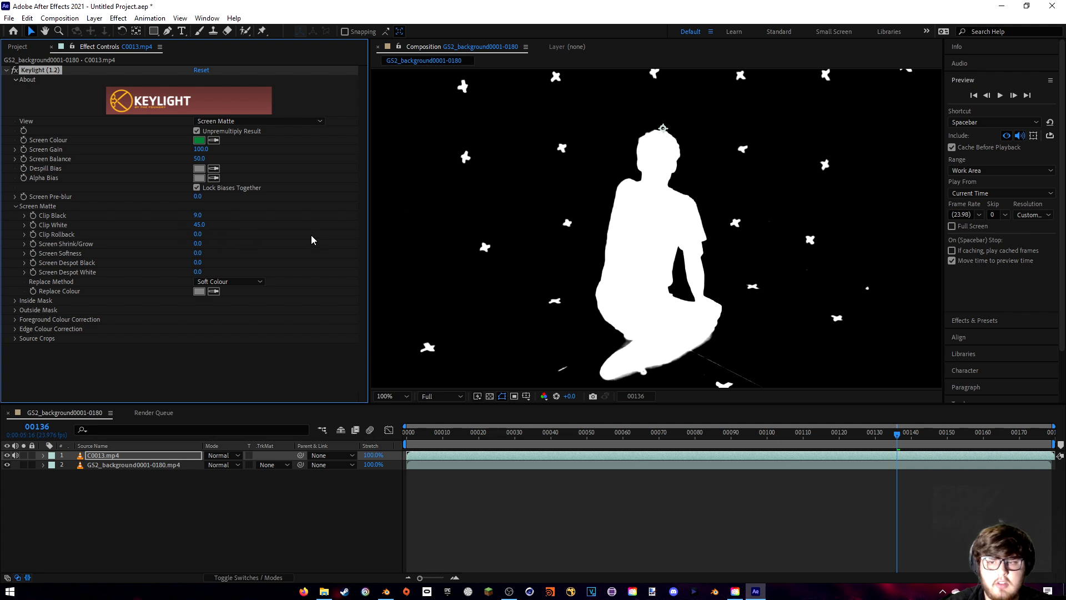
pyautogui.moveTo(199, 224)
pyautogui.mouseDown()
pyautogui.moveTo(215, 225)
pyautogui.moveTo(201, 224)
pyautogui.moveTo(203, 214)
pyautogui.moveTo(196, 225)
pyautogui.mouseUp()
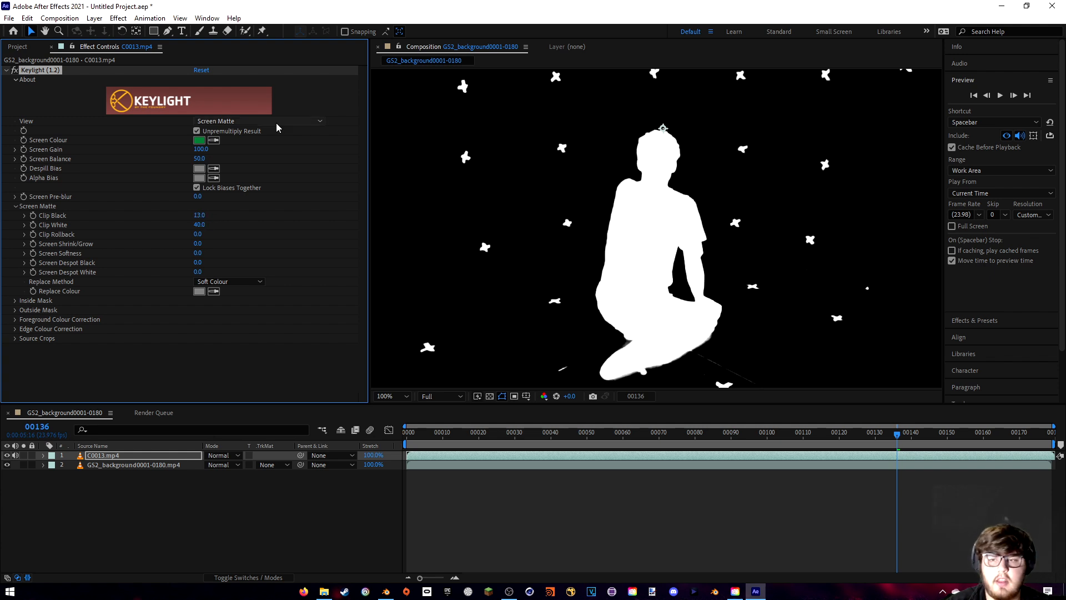
# - Switch the Keylight view to Final Result and check the keyed actor over the mountain background
pyautogui.click(227, 122)
pyautogui.click(229, 256)
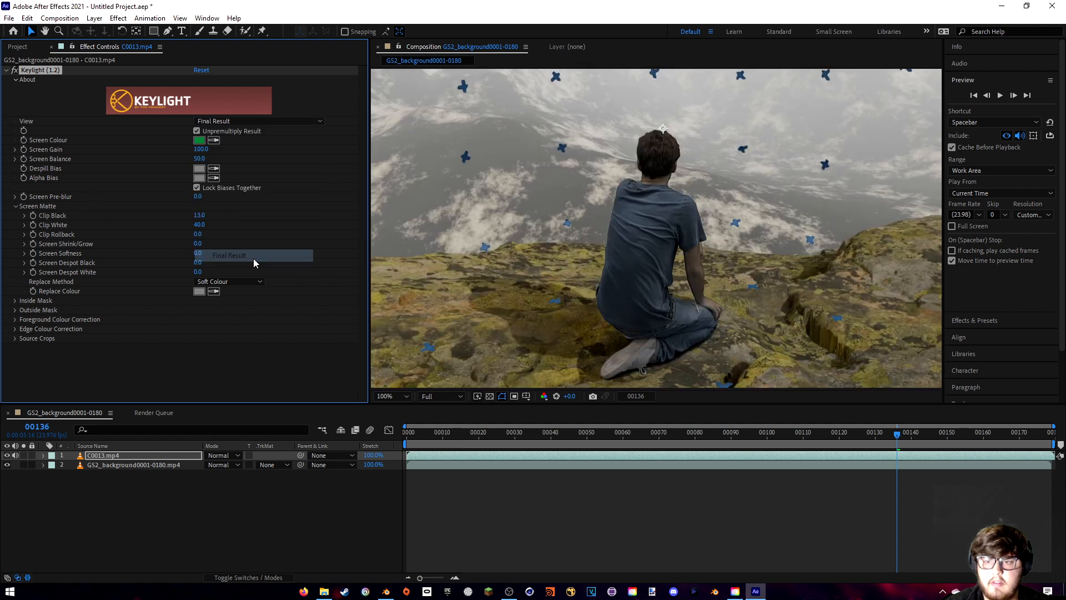
pyautogui.scroll(-2, 555, 257)
pyautogui.scroll(1, 582, 257)
pyautogui.moveTo(656, 279); pyautogui.dragTo(638, 236, button='middle')
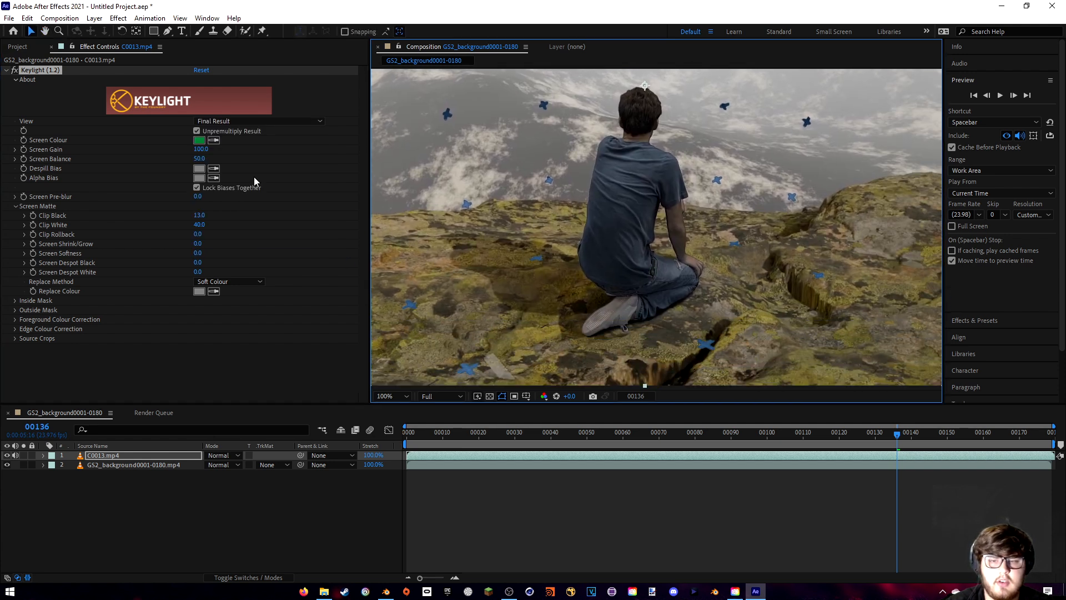
# - Collapse the first Keylight effect and apply a second Keylight (1.2) effect to the C0013.mp4 layer
pyautogui.click(6, 70)
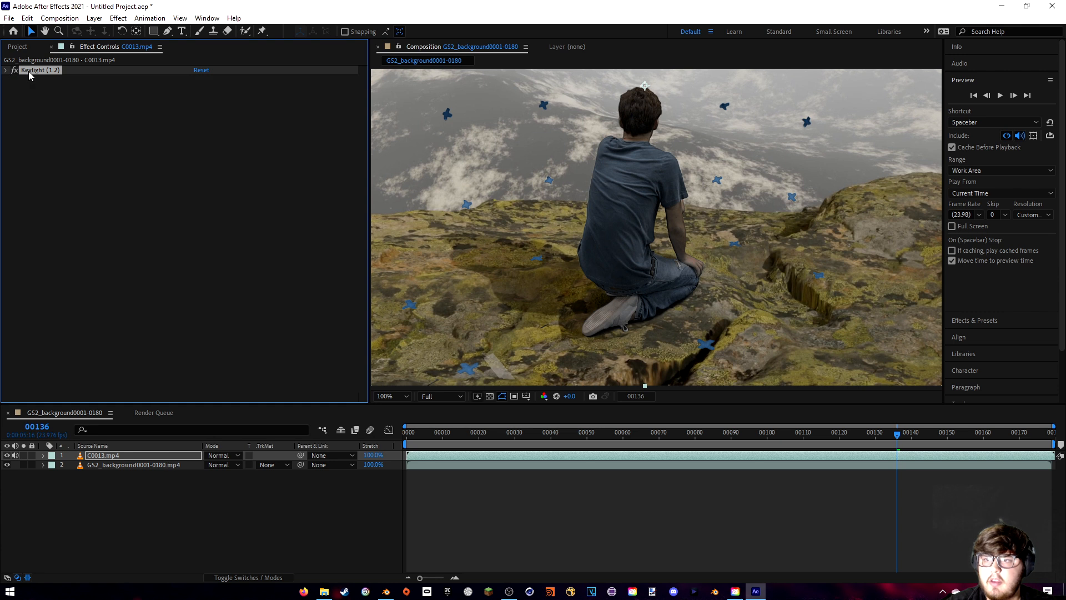
pyautogui.click(118, 18)
pyautogui.moveTo(138, 144)
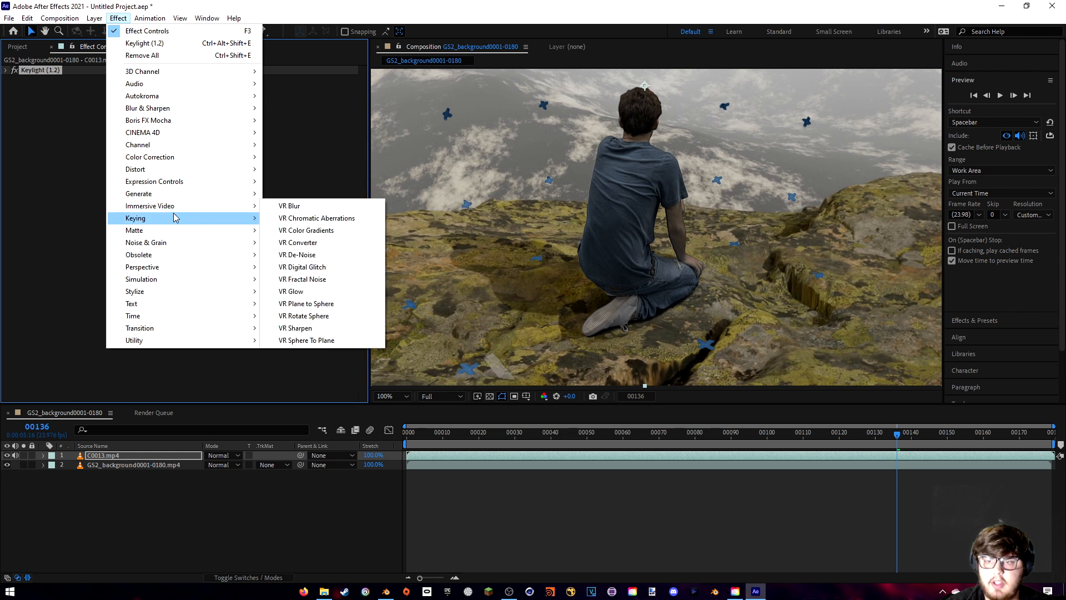
pyautogui.moveTo(194, 217)
pyautogui.click(298, 316)
# - Sample the blue of a tracking marker beside the actor as the second Keylight's Screen Colour
pyautogui.click(214, 150)
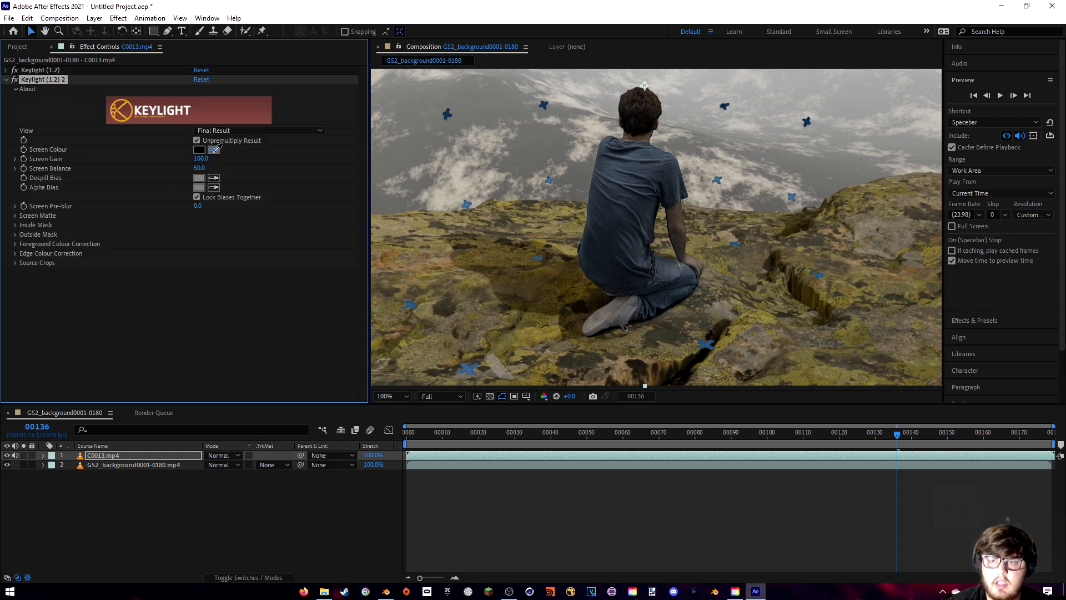
pyautogui.click(550, 180)
pyautogui.scroll(1, 585, 210)
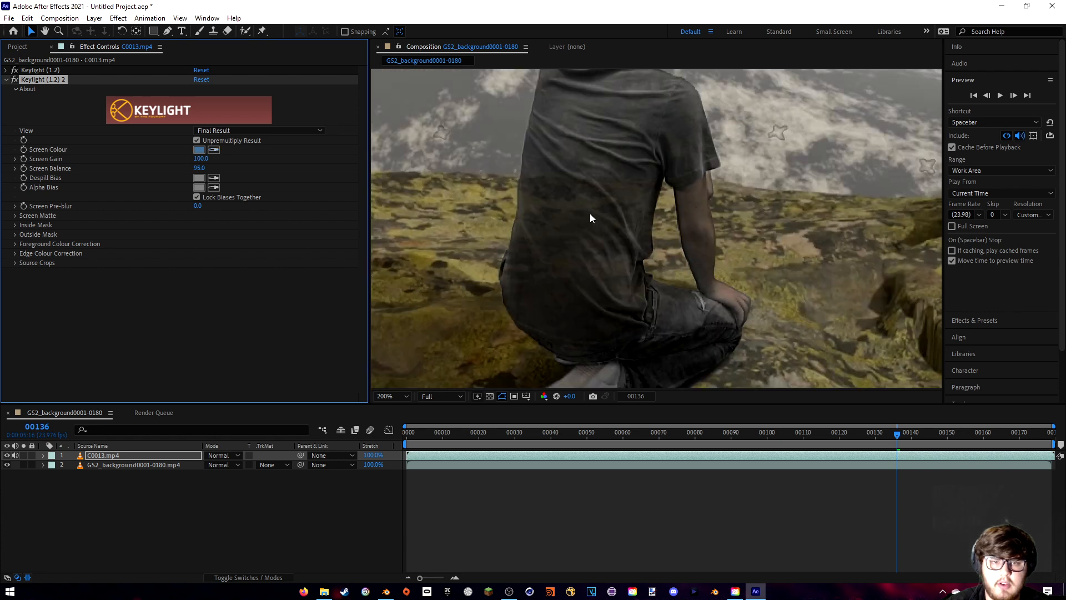
pyautogui.moveTo(519, 190); pyautogui.dragTo(726, 301, button='middle')
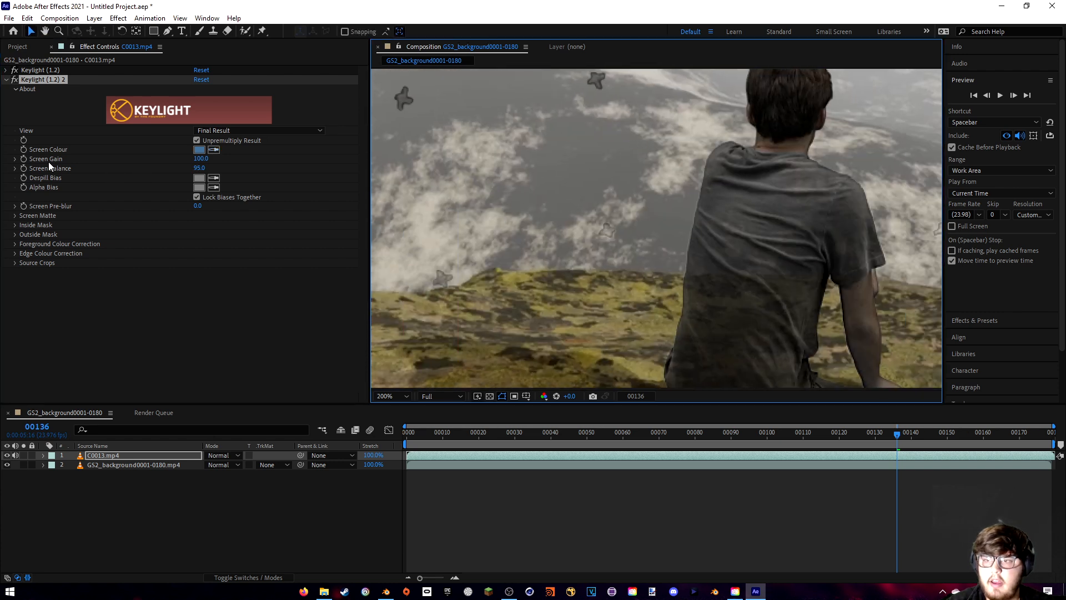
# - Show the second Keylight's Screen Matte view and settings, and set Clip Black to 39 and Clip White to 64
pyautogui.click(14, 215)
pyautogui.click(244, 131)
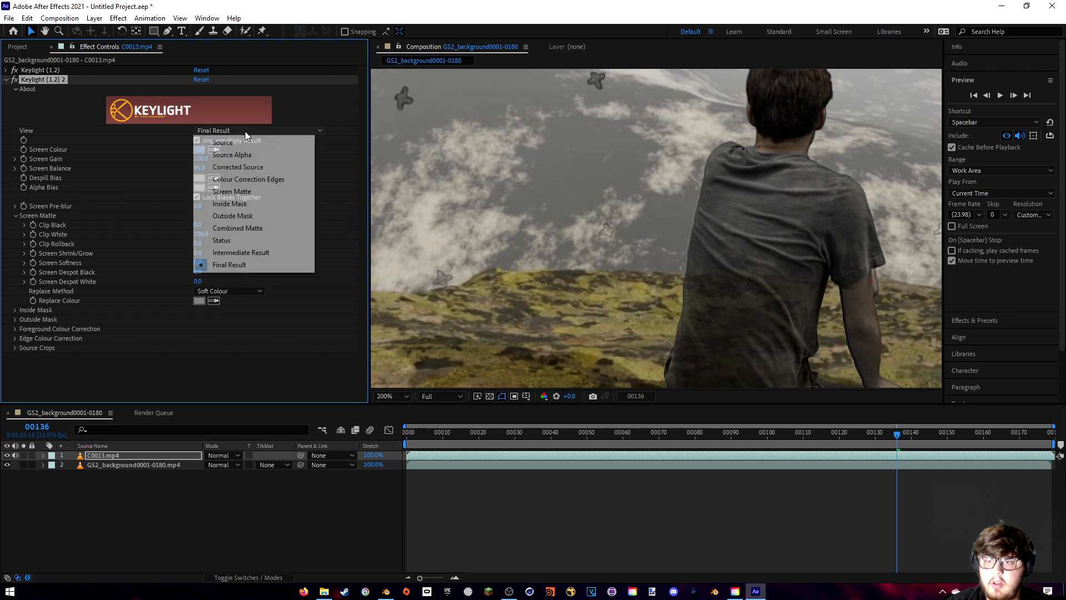
pyautogui.click(233, 192)
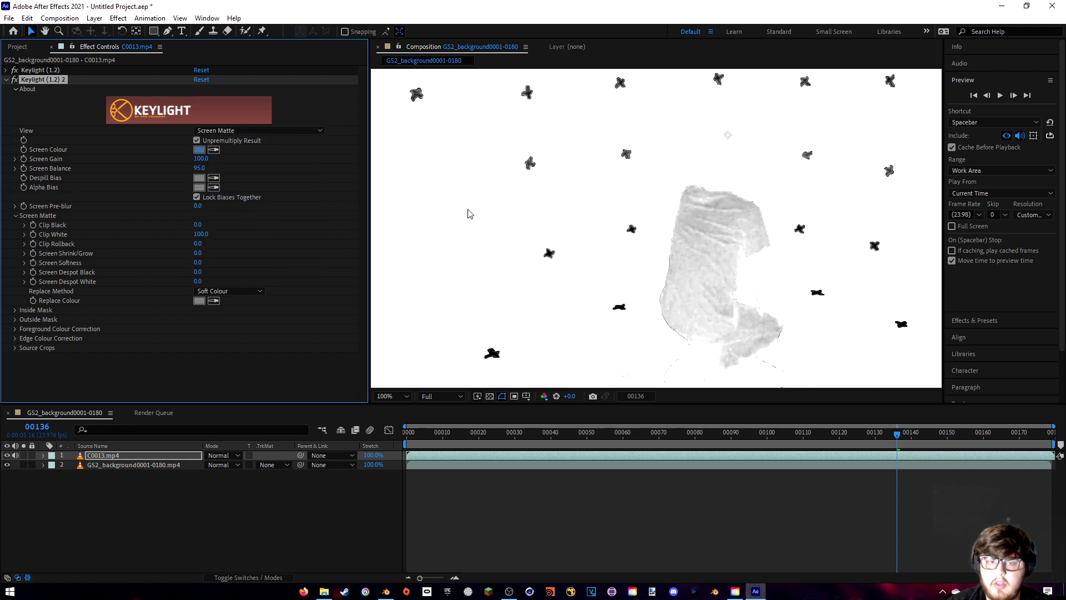
pyautogui.moveTo(197, 225)
pyautogui.mouseDown()
pyautogui.moveTo(209, 226)
pyautogui.moveTo(174, 236)
pyautogui.moveTo(216, 222)
pyautogui.moveTo(212, 235)
pyautogui.mouseUp()
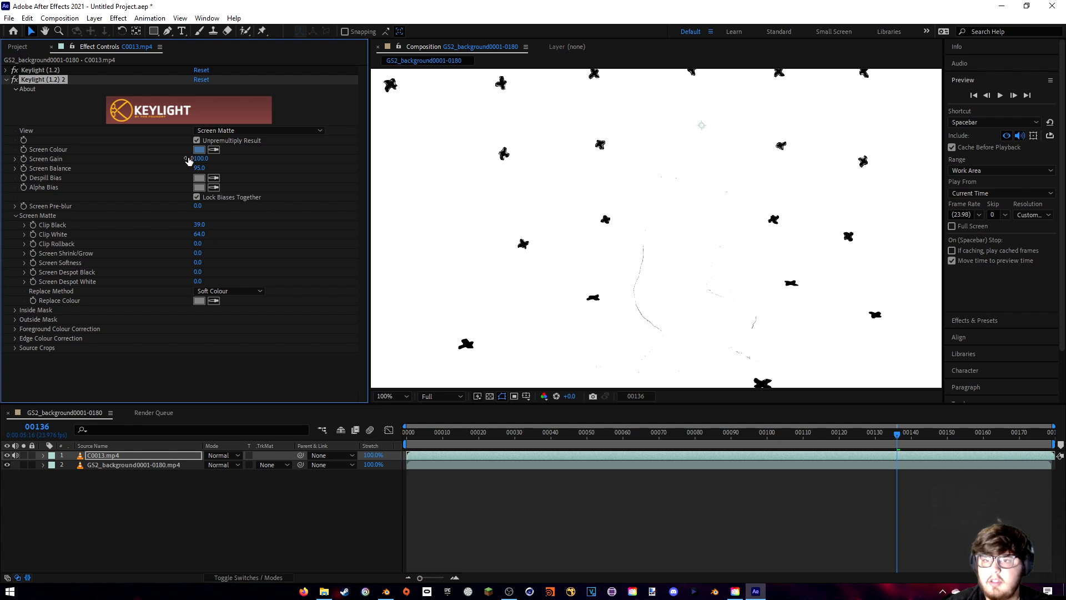
# - Switch the second Keylight's view to Final Result and inspect the whole composite
pyautogui.click(236, 131)
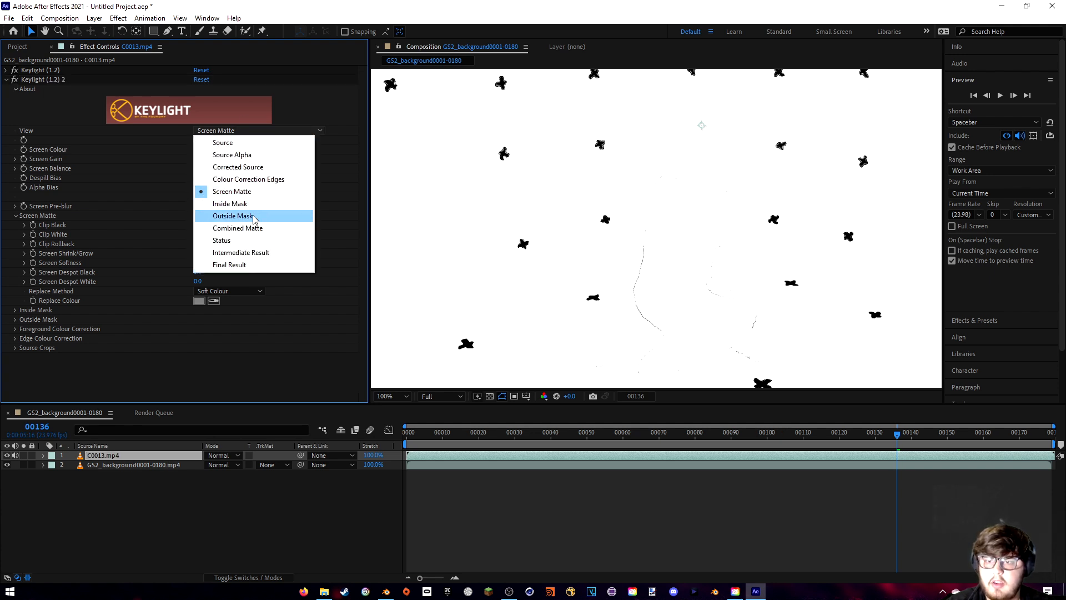
pyautogui.click(248, 264)
pyautogui.scroll(-1, 589, 224)
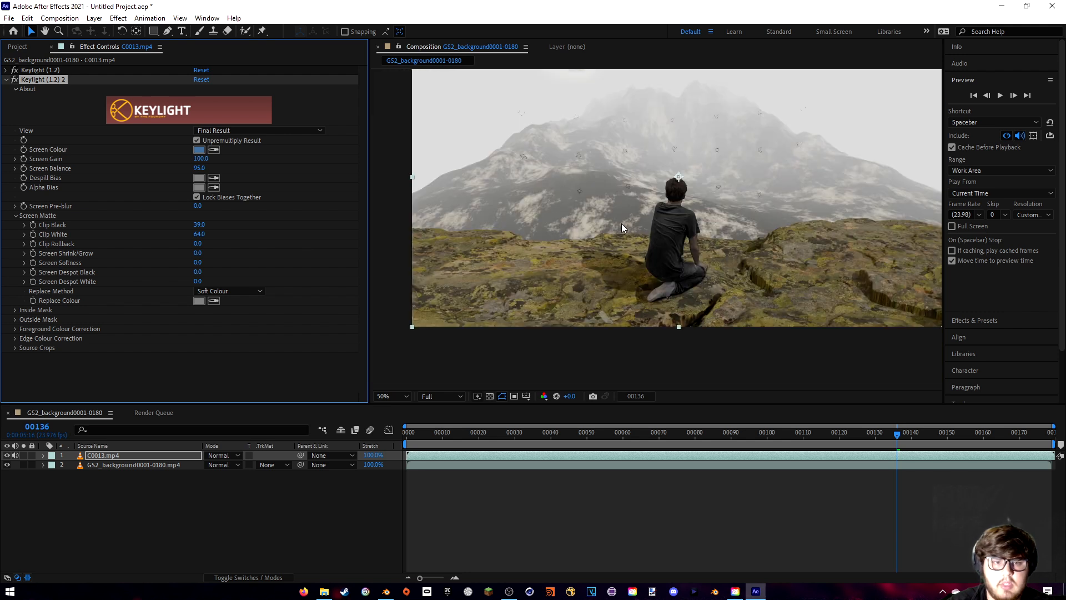
pyautogui.moveTo(672, 177); pyautogui.dragTo(623, 229, button='middle')
# - Refine the second Keylight's screen matte to Clip Black 56 and Clip White 63
pyautogui.scroll(2, 635, 217)
pyautogui.moveTo(200, 227)
pyautogui.mouseDown()
pyautogui.moveTo(207, 231)
pyautogui.moveTo(195, 231)
pyautogui.mouseUp()
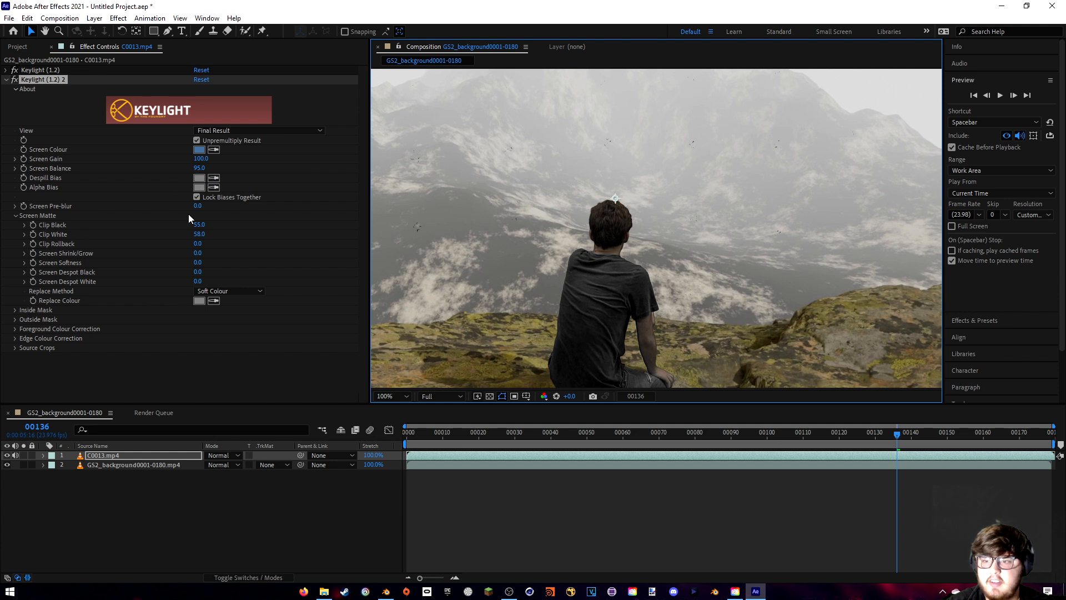
pyautogui.moveTo(199, 225); pyautogui.dragTo(173, 231)
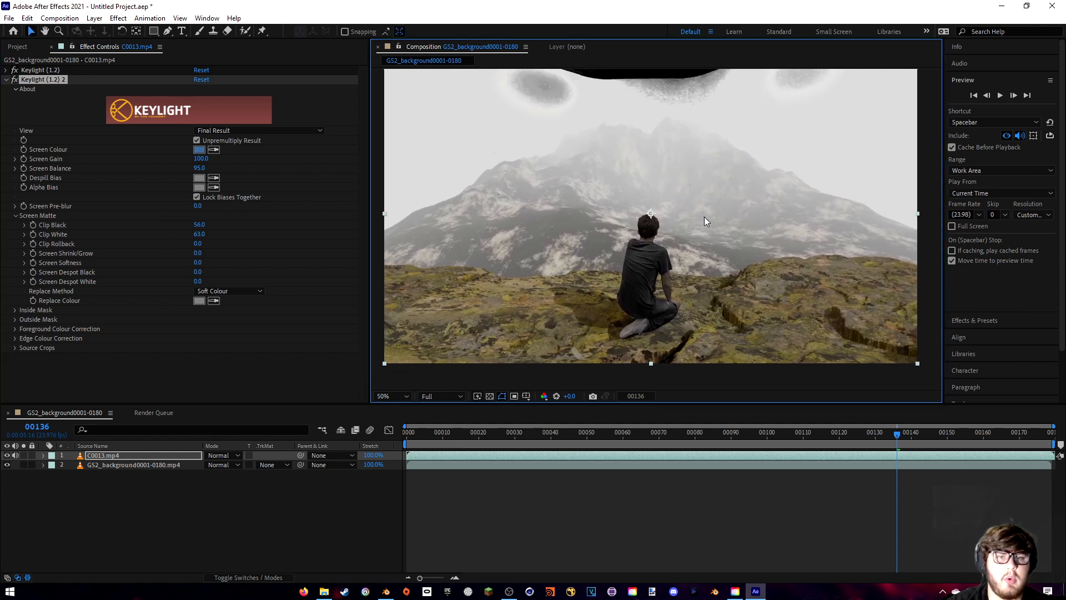
pyautogui.scroll(4, 657, 237)
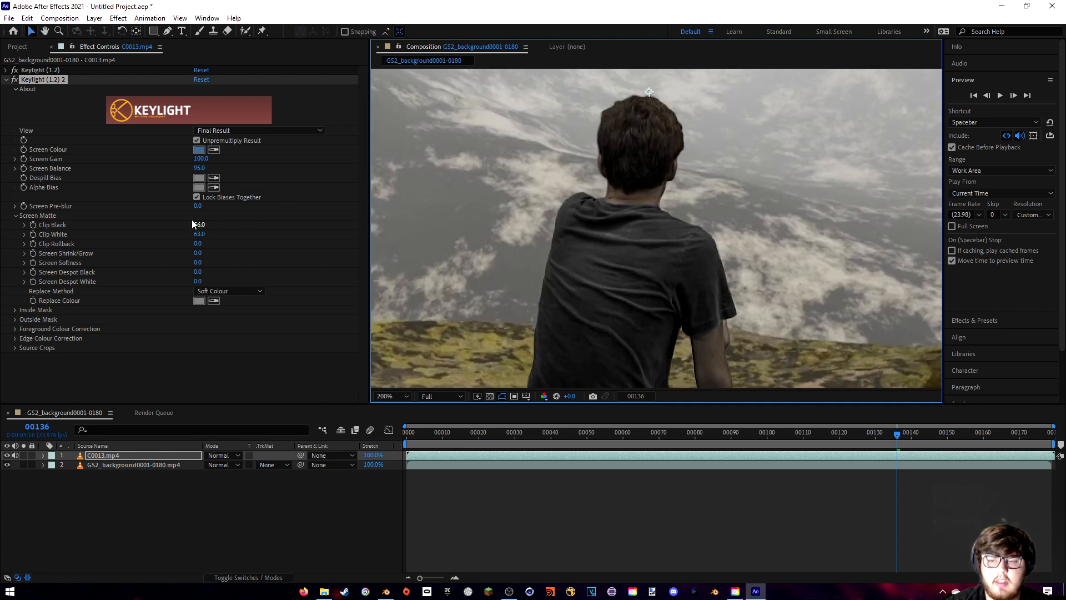
pyautogui.scroll(-2, 654, 205)
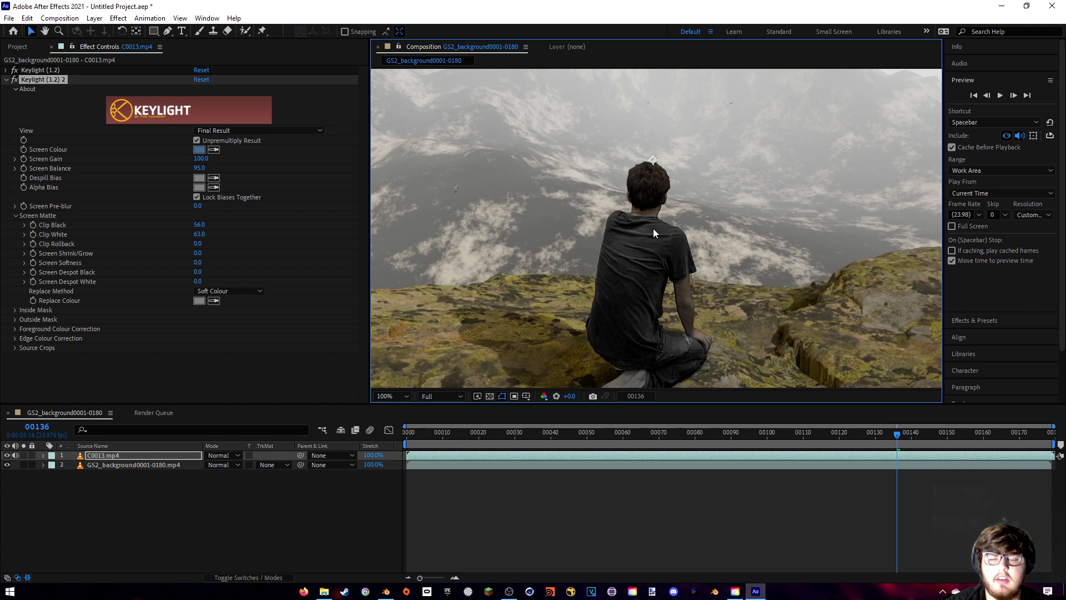
# - Set the second Keylight's Replace Method to Source to restore the blue of the actor's clothes
pyautogui.moveTo(629, 260); pyautogui.dragTo(625, 251)
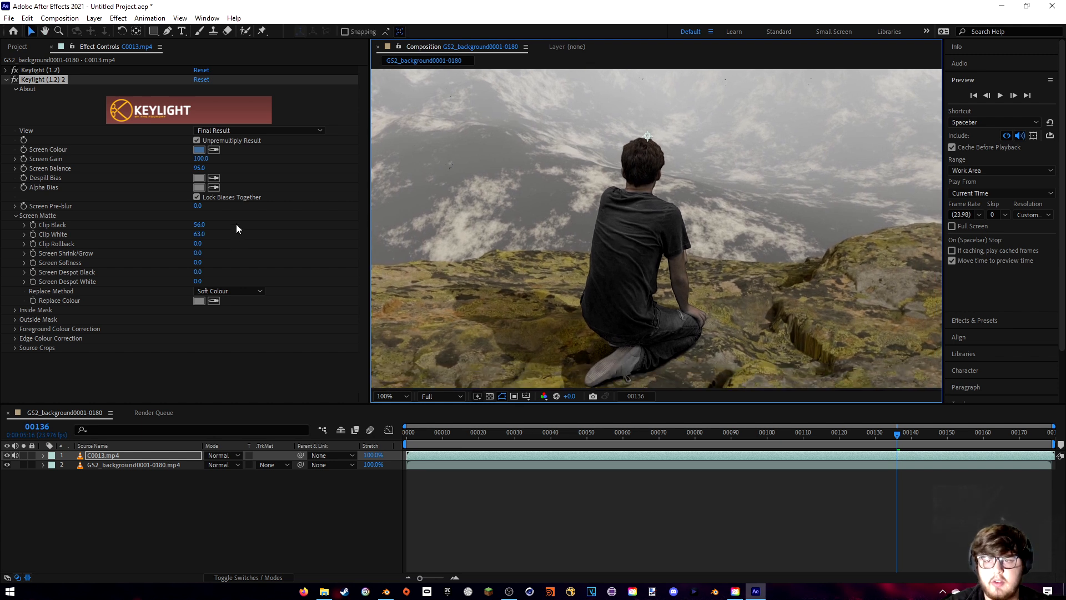
pyautogui.click(210, 291)
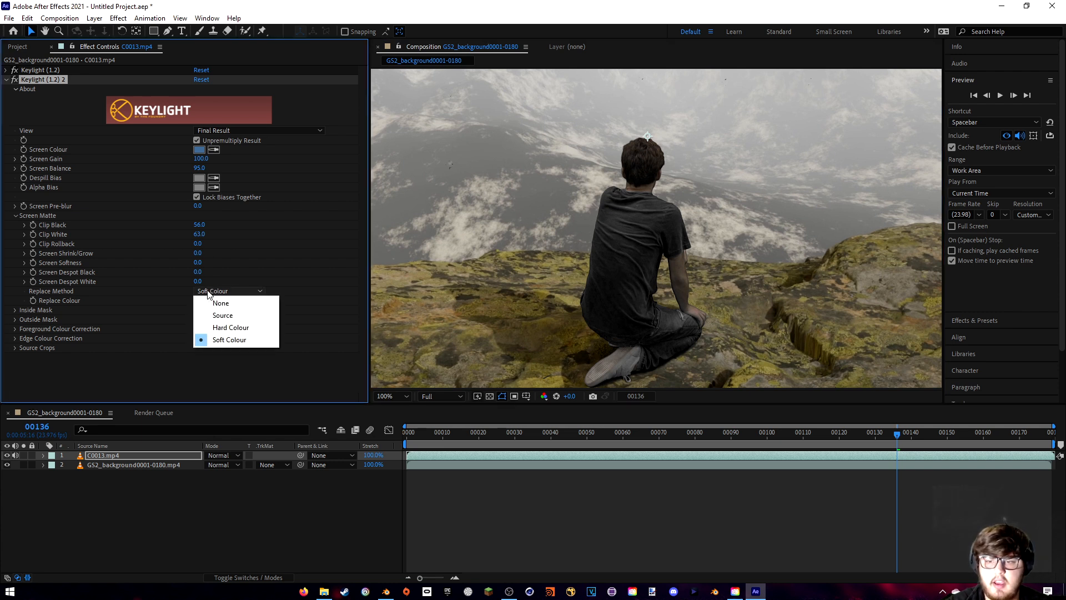
pyautogui.click(222, 317)
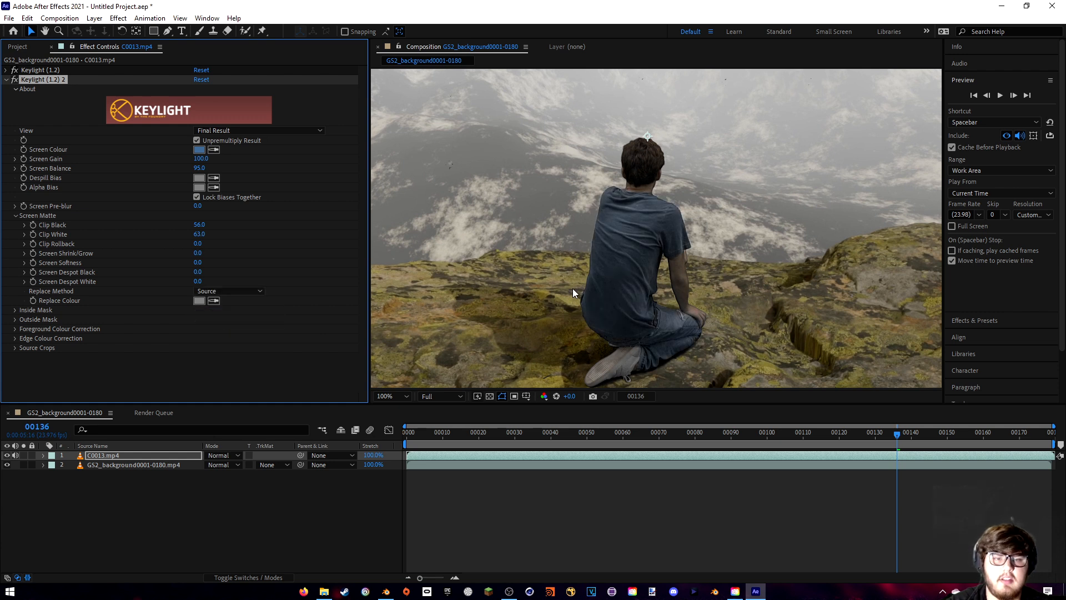
pyautogui.scroll(-2, 644, 222)
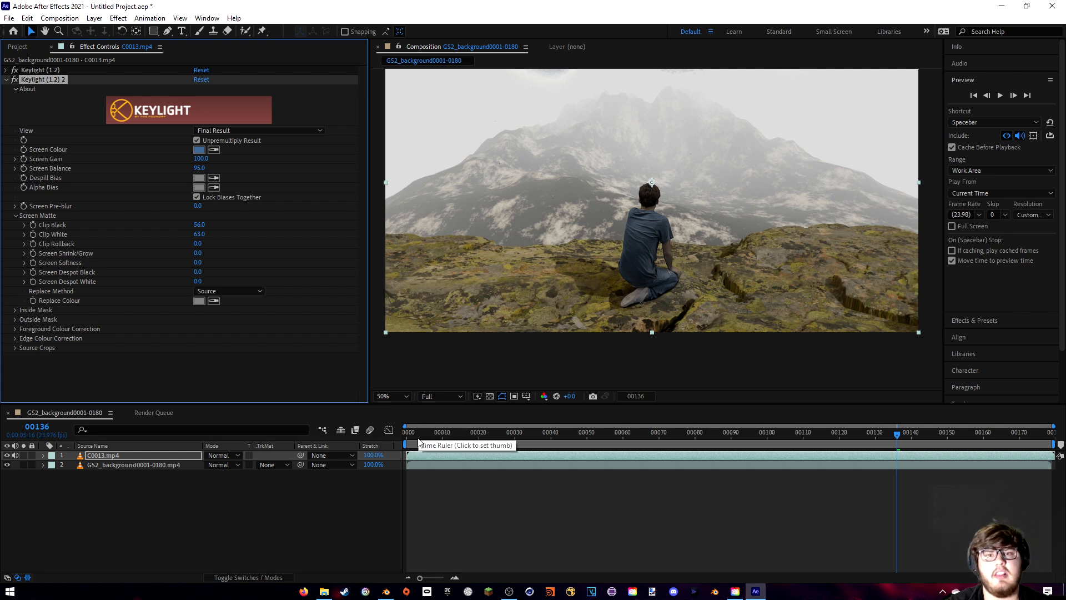
# - Go to frame 0, collapse the second Keylight effect and apply a Levels effect to the C0013.mp4 layer
pyautogui.moveTo(419, 435); pyautogui.dragTo(407, 433)
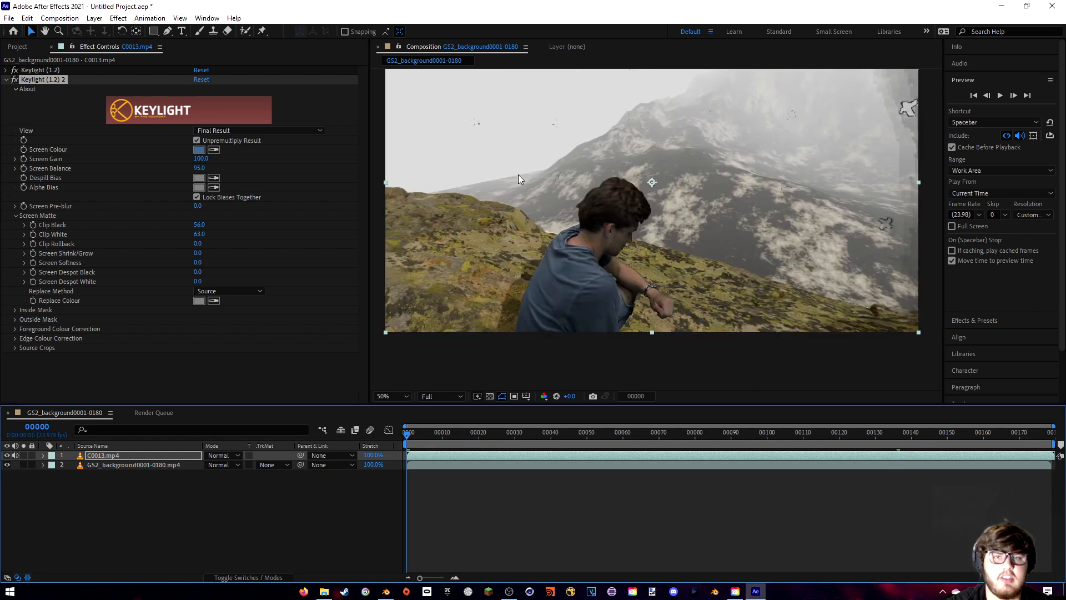
pyautogui.click(7, 79)
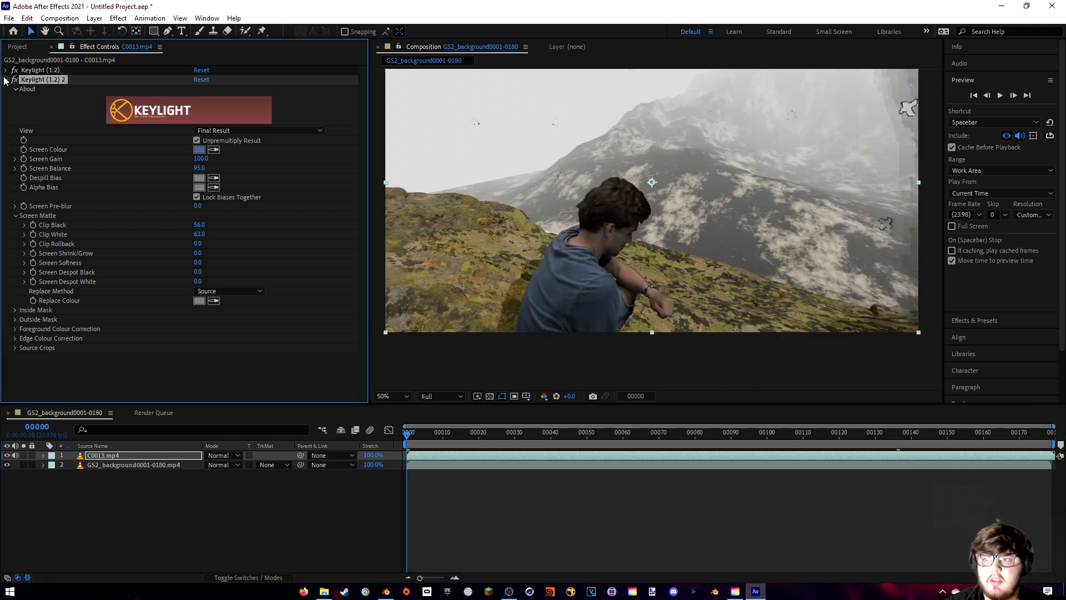
pyautogui.click(119, 18)
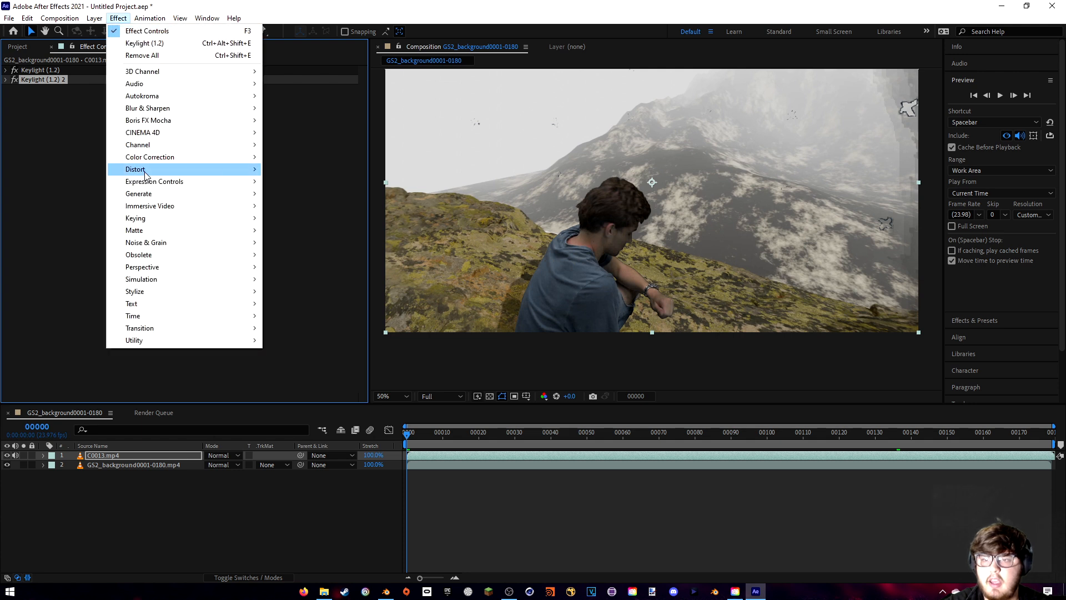
pyautogui.moveTo(241, 156)
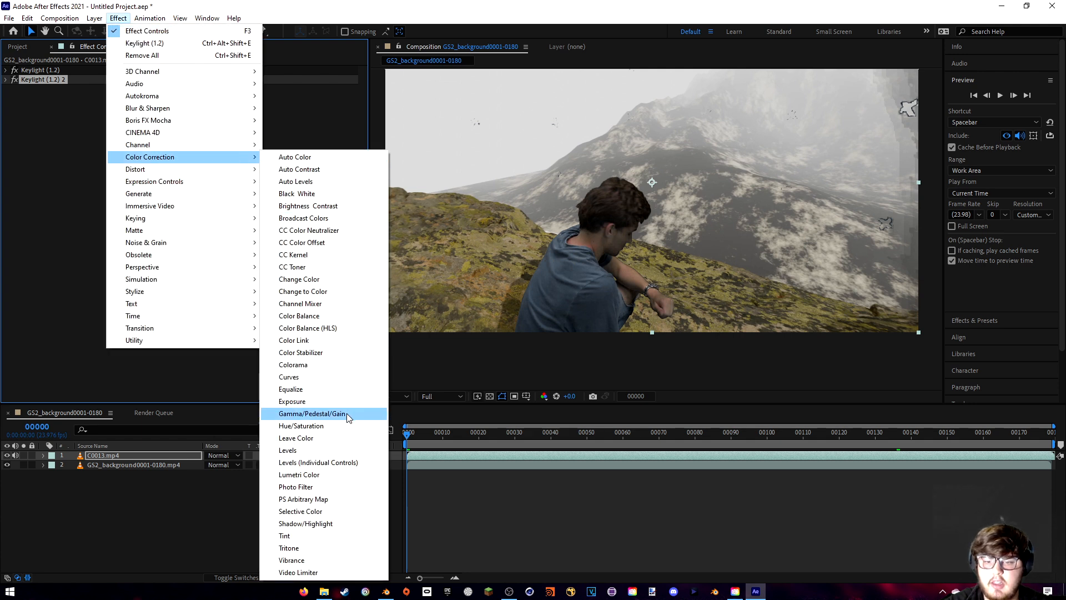
pyautogui.click(294, 449)
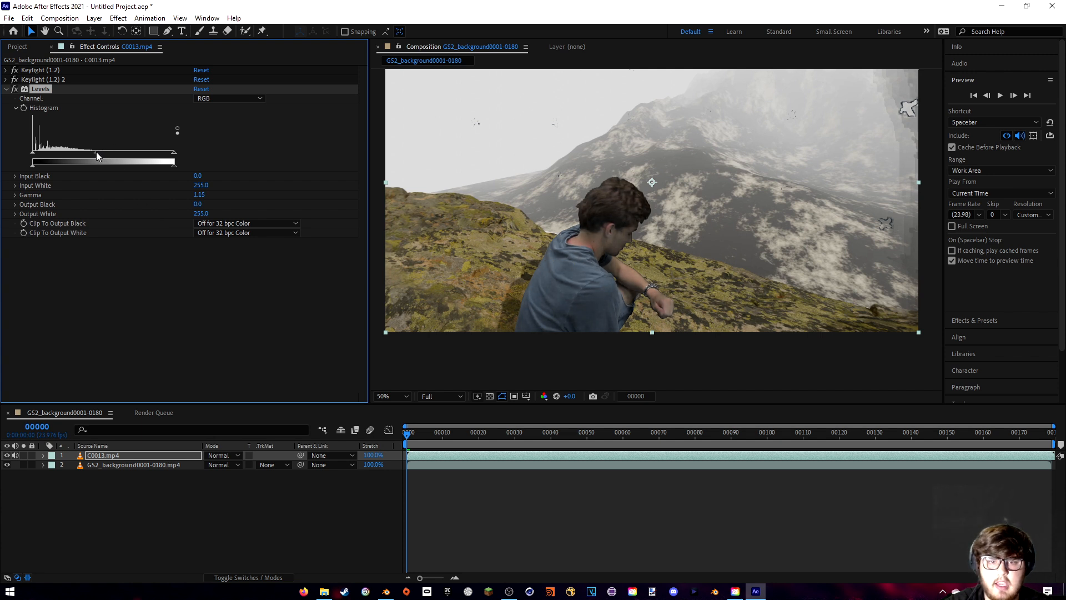
# - Show the Red channel in both Levels and the composition view, and set Red Gamma to 1.14
pyautogui.click(222, 98)
pyautogui.click(208, 122)
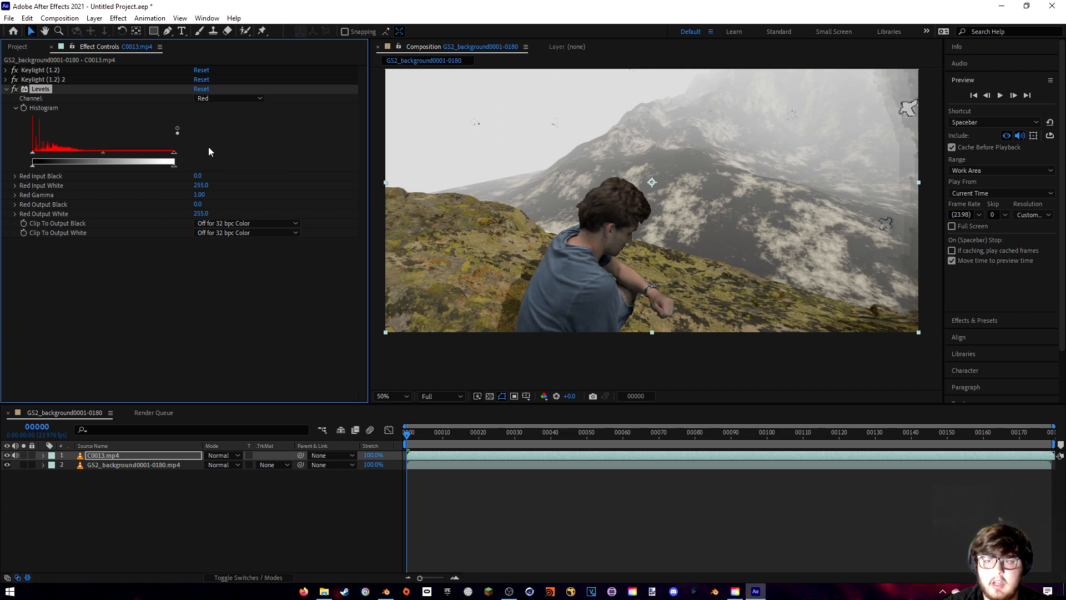
pyautogui.click(546, 397)
pyautogui.click(561, 424)
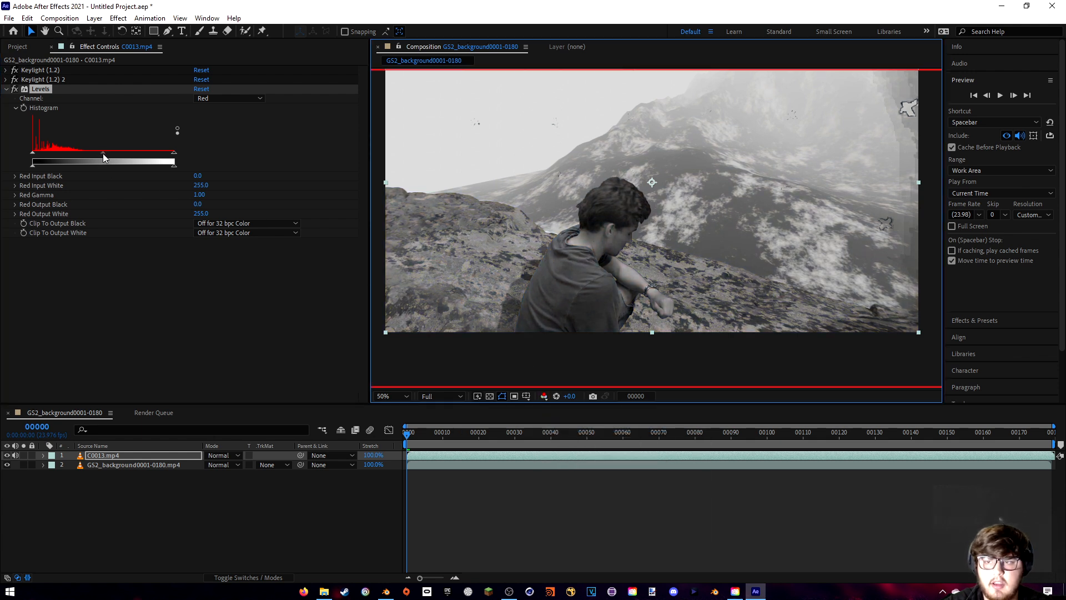
pyautogui.moveTo(103, 153); pyautogui.dragTo(100, 153)
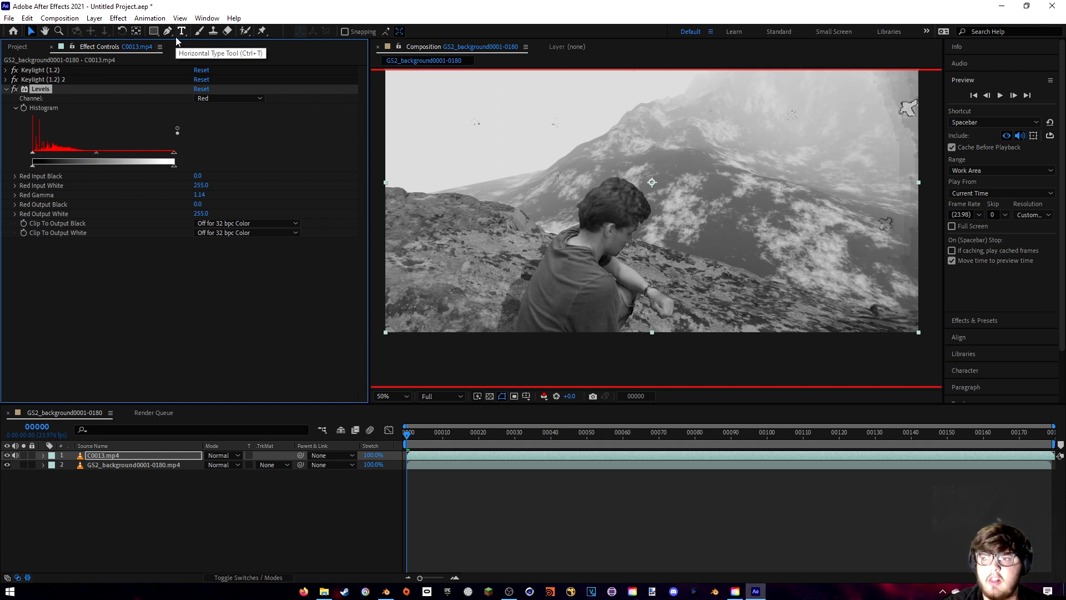
# - Show the Blue channel in both Levels and the composition view, and set Blue Gamma to 1.02
pyautogui.click(208, 98)
pyautogui.click(218, 135)
pyautogui.click(219, 99)
pyautogui.click(219, 146)
pyautogui.click(544, 397)
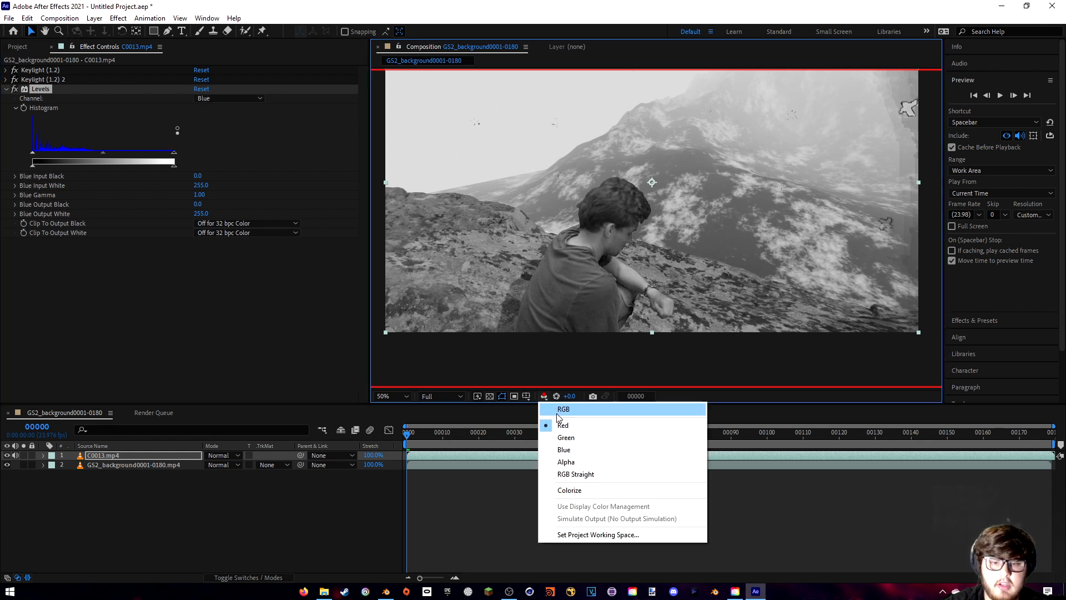
pyautogui.click(563, 449)
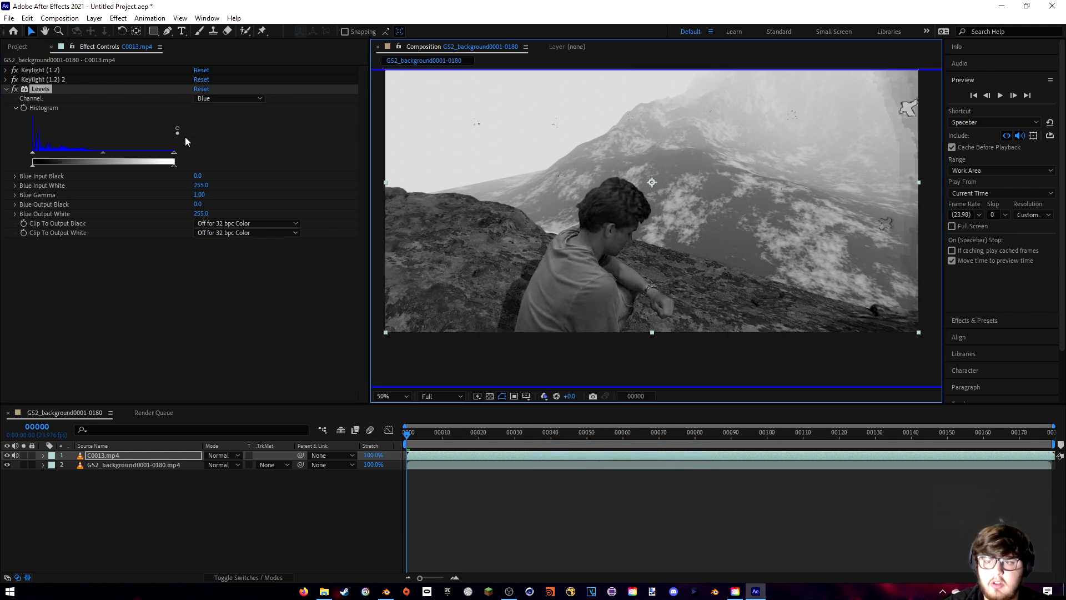
pyautogui.moveTo(102, 152)
pyautogui.mouseDown()
pyautogui.moveTo(92, 158)
pyautogui.moveTo(101, 162)
pyautogui.mouseUp()
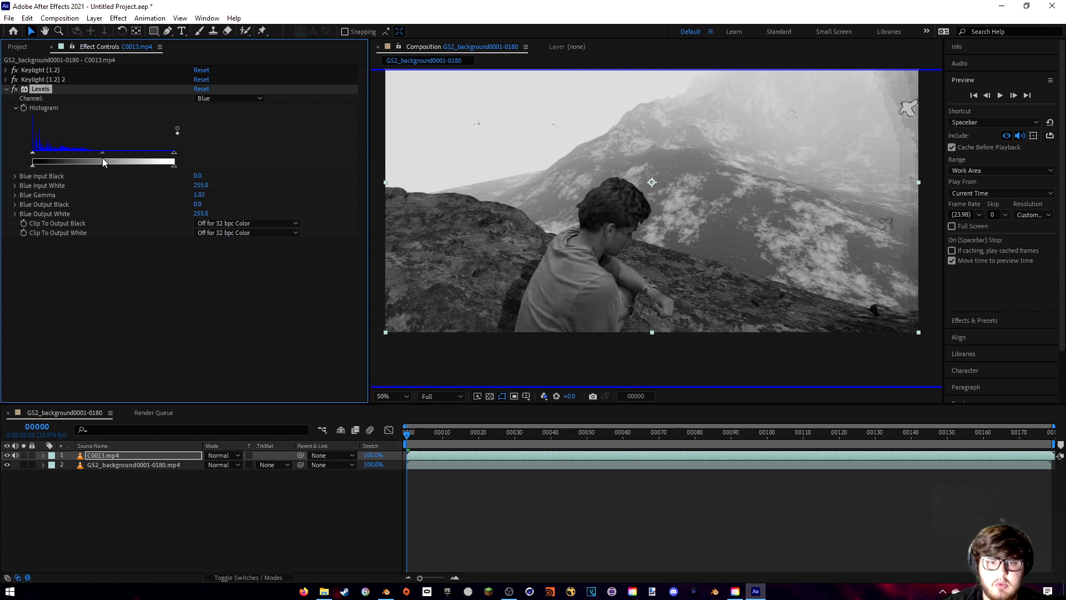
# - Return the composition view to RGB and raise the Green Gamma in Levels to about 1.12
pyautogui.click(227, 98)
pyautogui.click(211, 106)
pyautogui.click(544, 395)
pyautogui.click(555, 410)
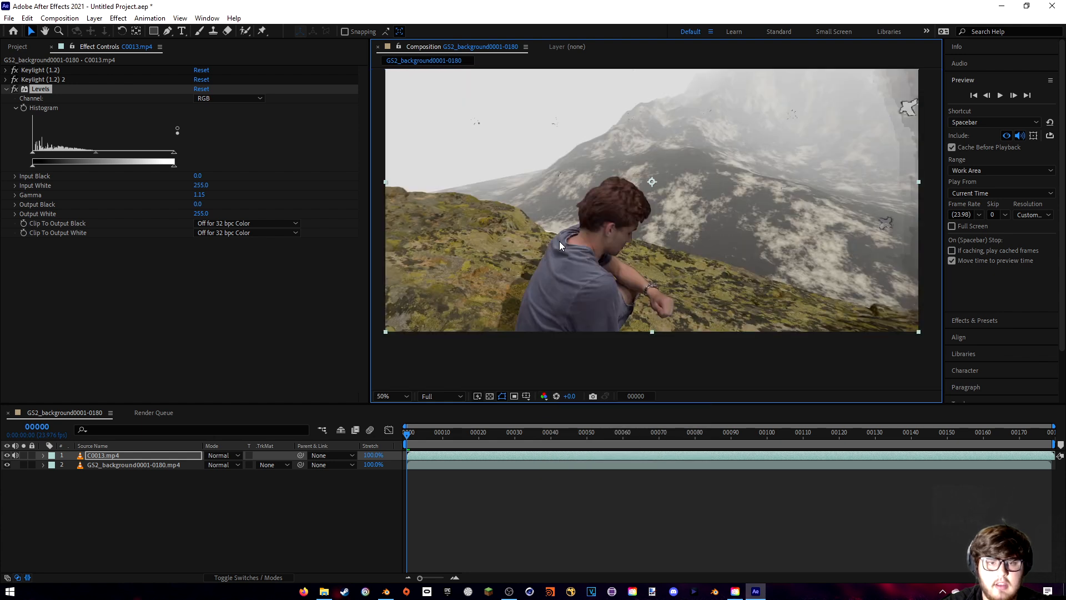
pyautogui.moveTo(558, 241); pyautogui.dragTo(632, 245)
pyautogui.click(222, 98)
pyautogui.click(222, 134)
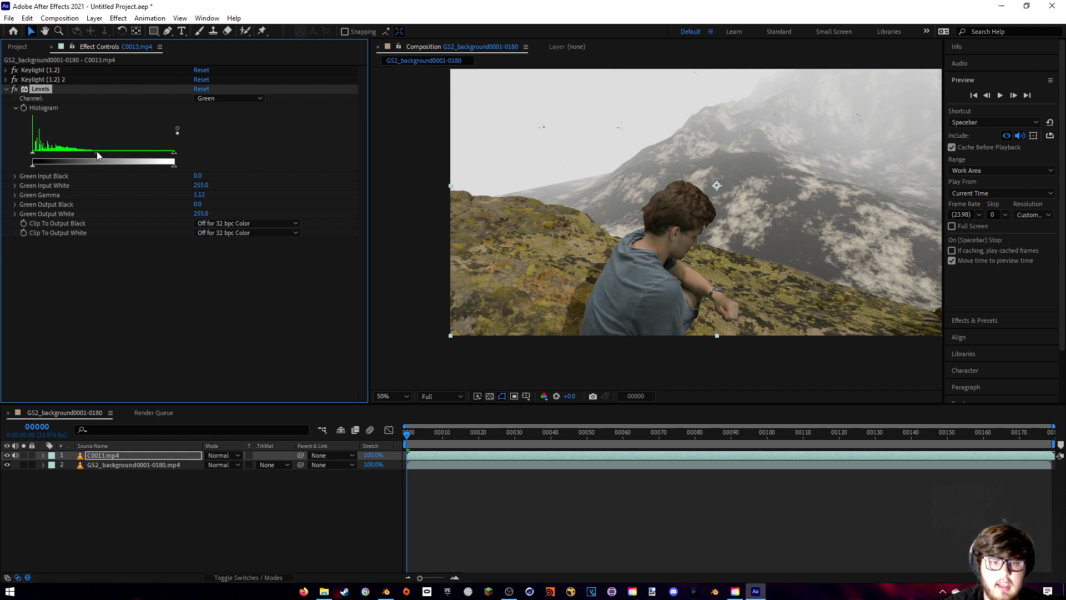
# - Set the Red Gamma in Levels to 1.21 and collapse the Levels effect
pyautogui.click(213, 98)
pyautogui.click(214, 111)
pyautogui.click(222, 99)
pyautogui.click(222, 121)
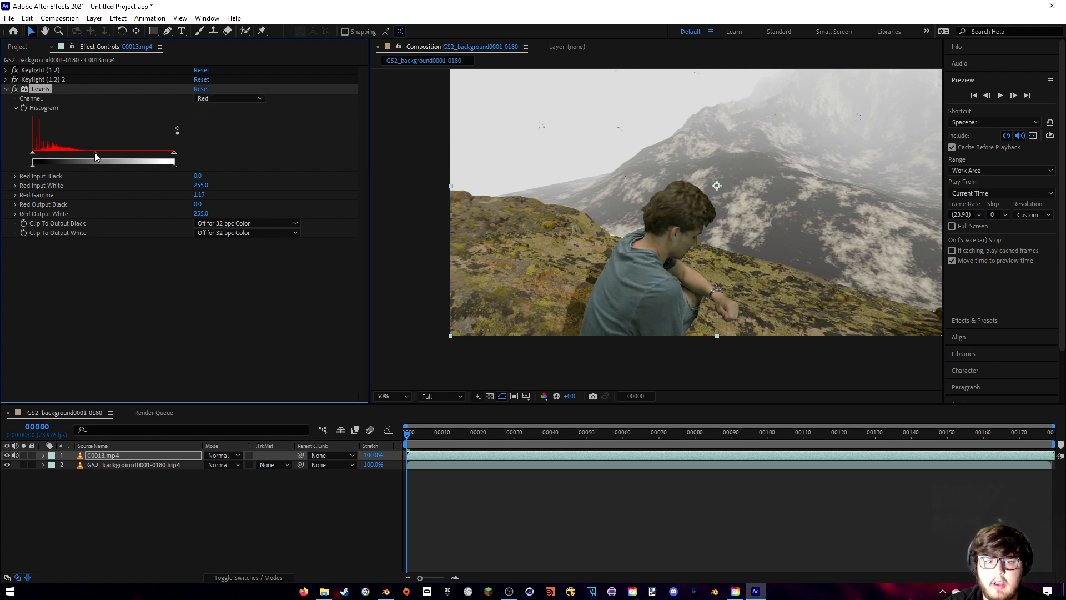
pyautogui.moveTo(92, 152); pyautogui.dragTo(93, 152)
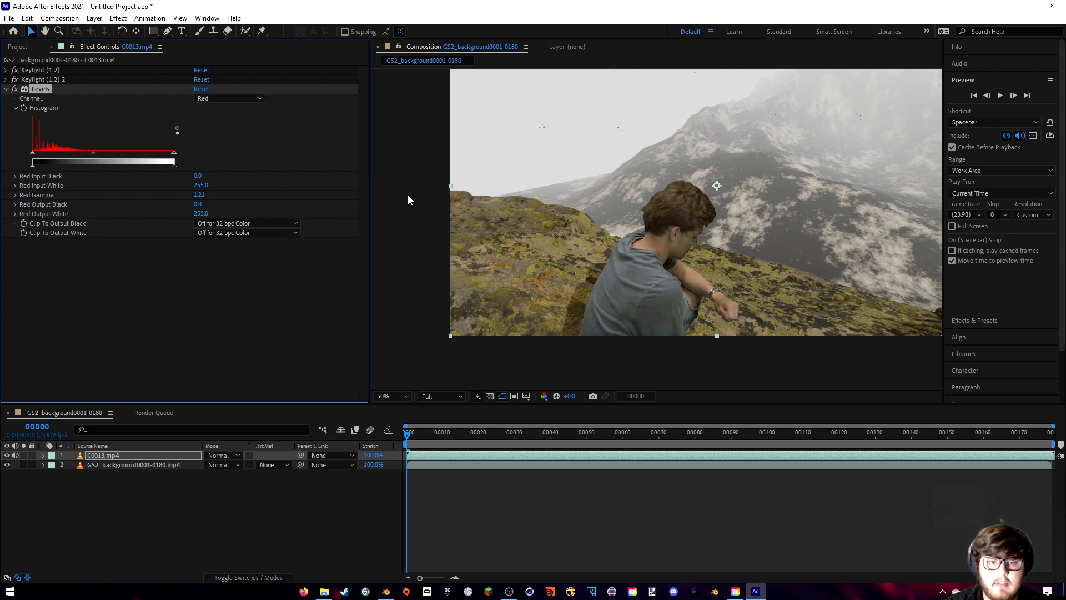
pyautogui.click(15, 89)
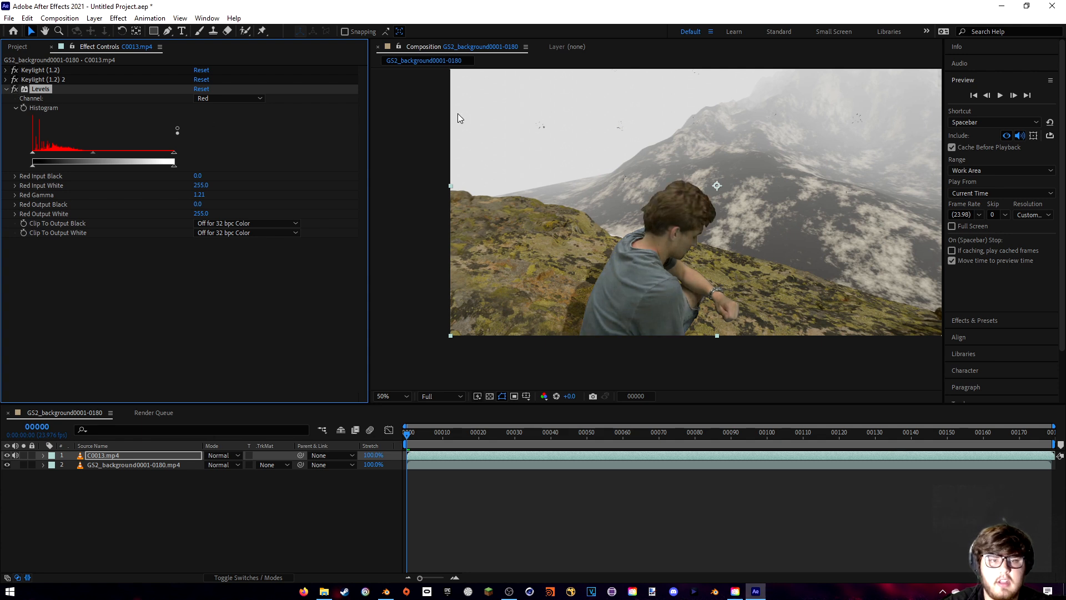
pyautogui.scroll(-1, 676, 264)
pyautogui.scroll(2, 676, 263)
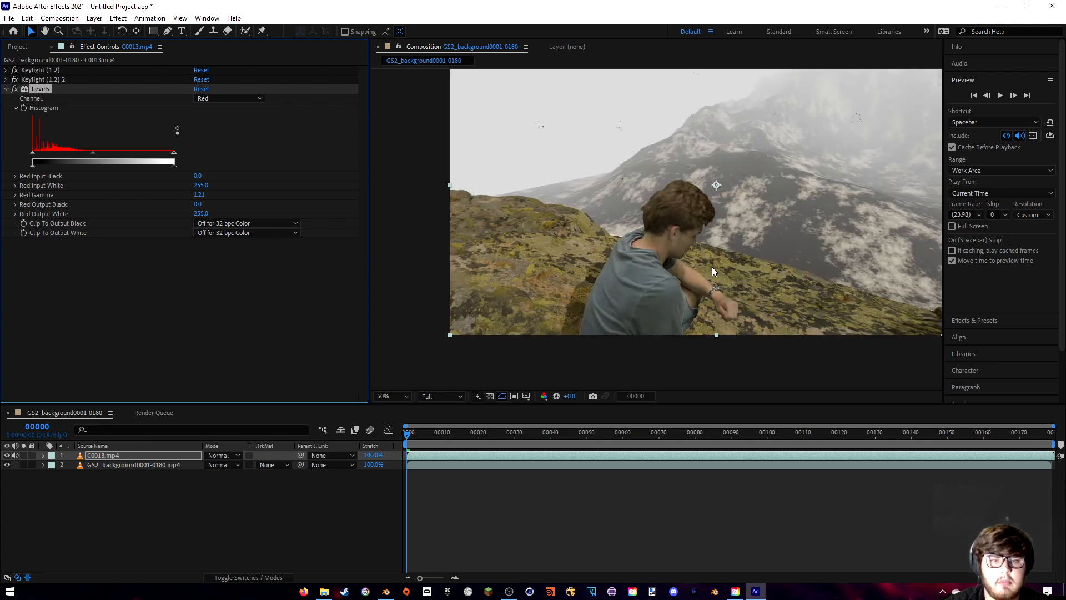
pyautogui.click(7, 89)
pyautogui.scroll(-1, 737, 283)
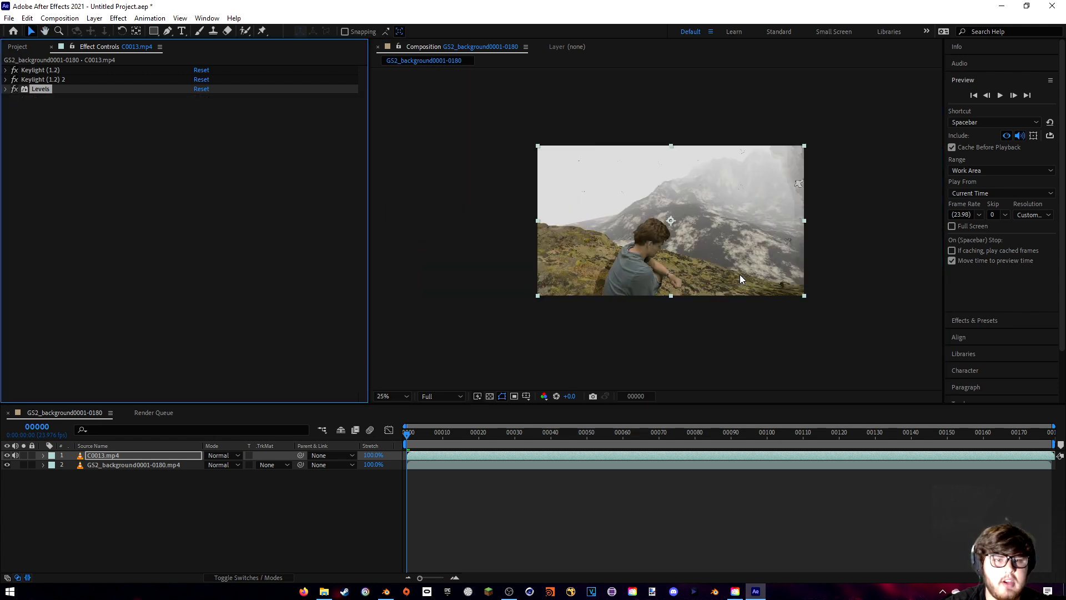
# - Apply a Noise effect to the GS2_background0001-0180.mp4 layer with 3% noise and Use Color Noise turned off
pyautogui.click(118, 466)
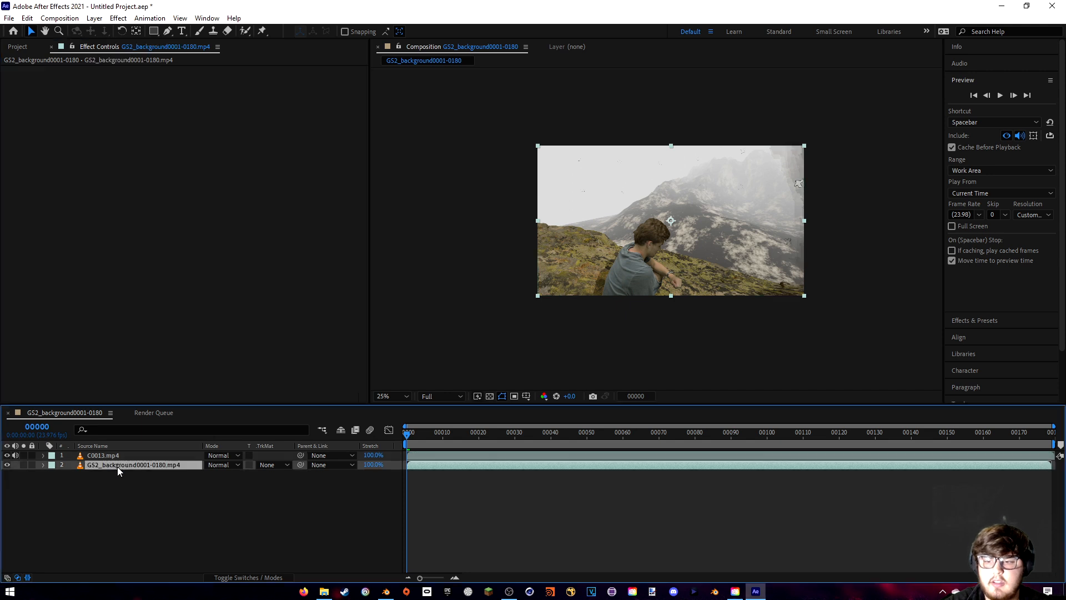
pyautogui.click(118, 18)
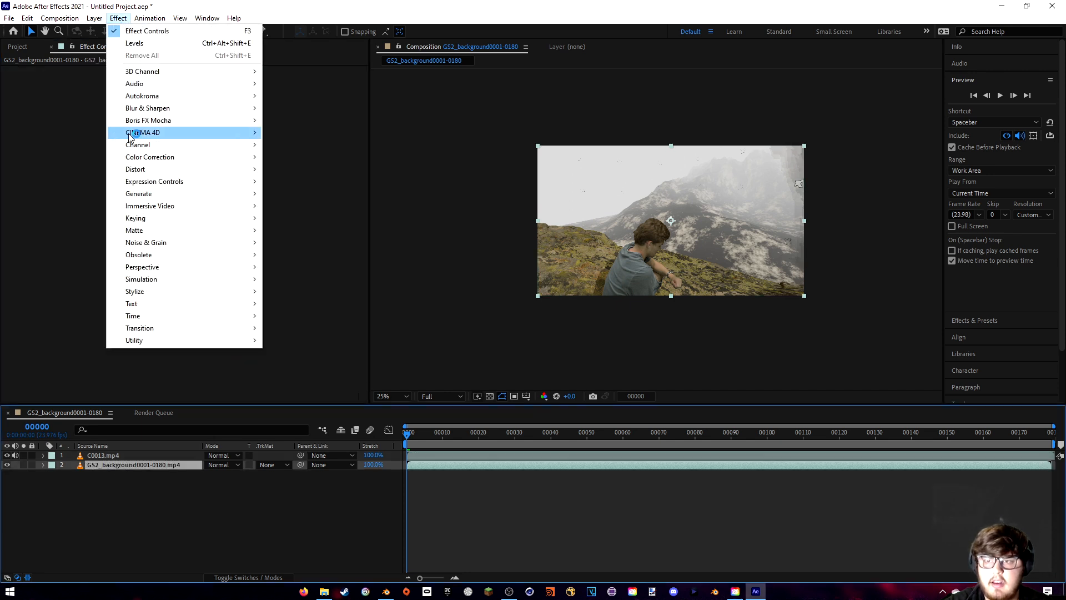
pyautogui.moveTo(156, 242)
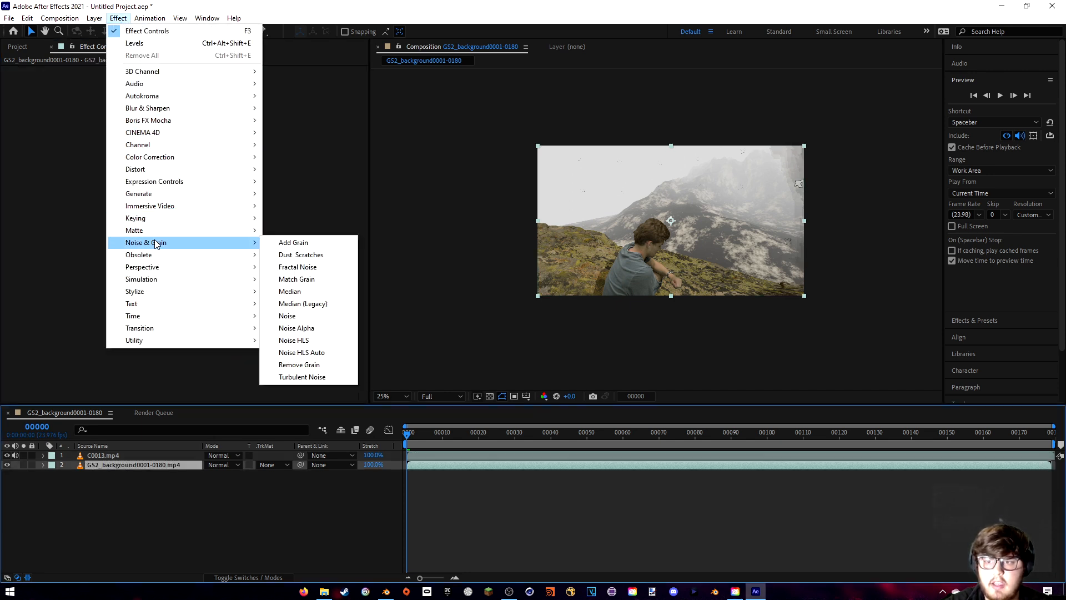
pyautogui.click(305, 314)
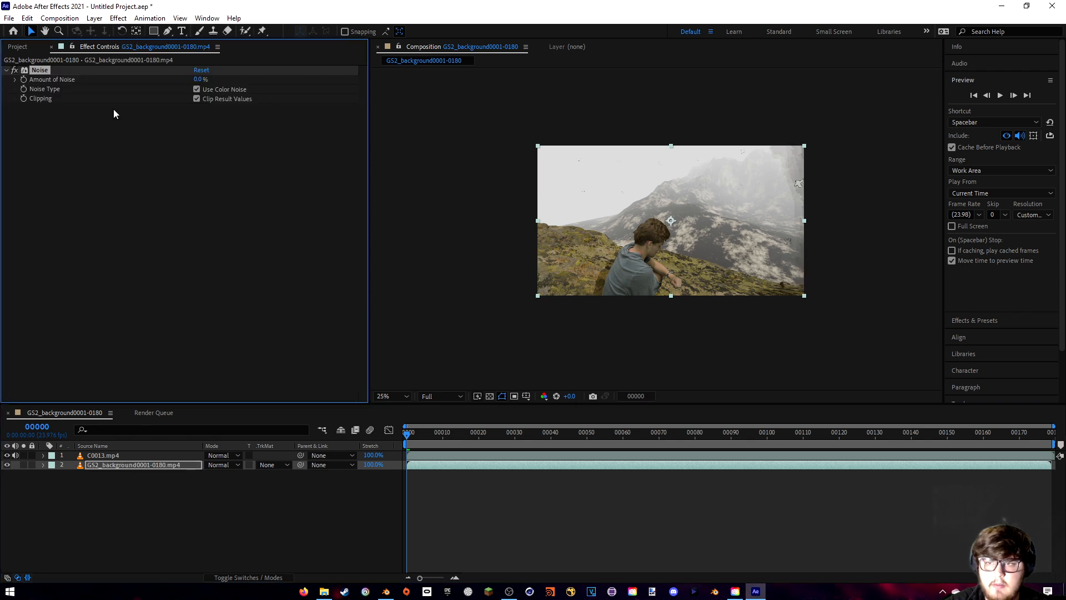
pyautogui.click(199, 78)
pyautogui.write('3')
pyautogui.press('Return')
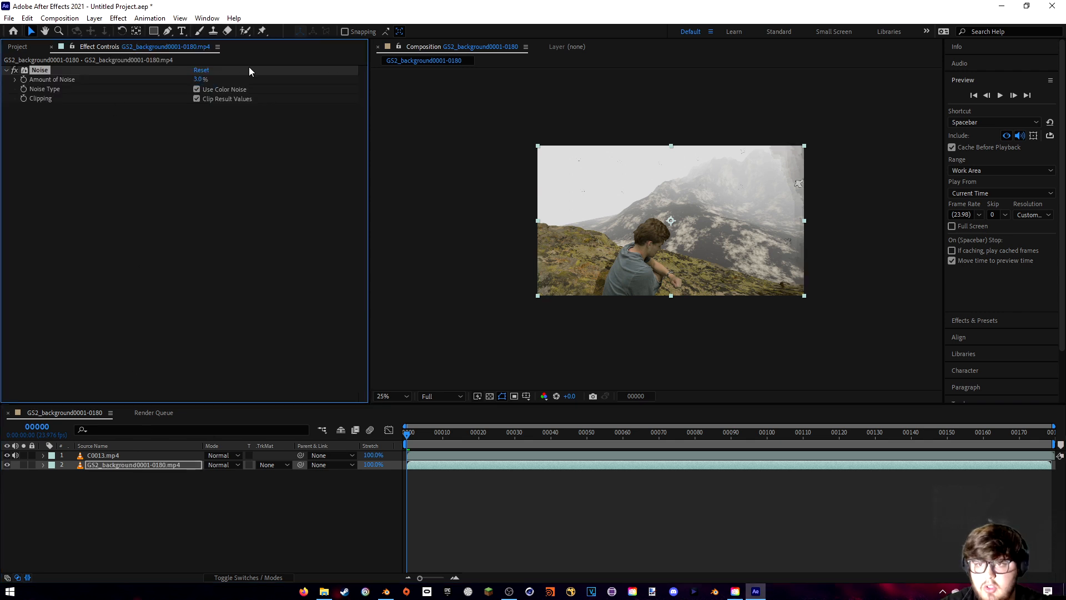
pyautogui.click(197, 89)
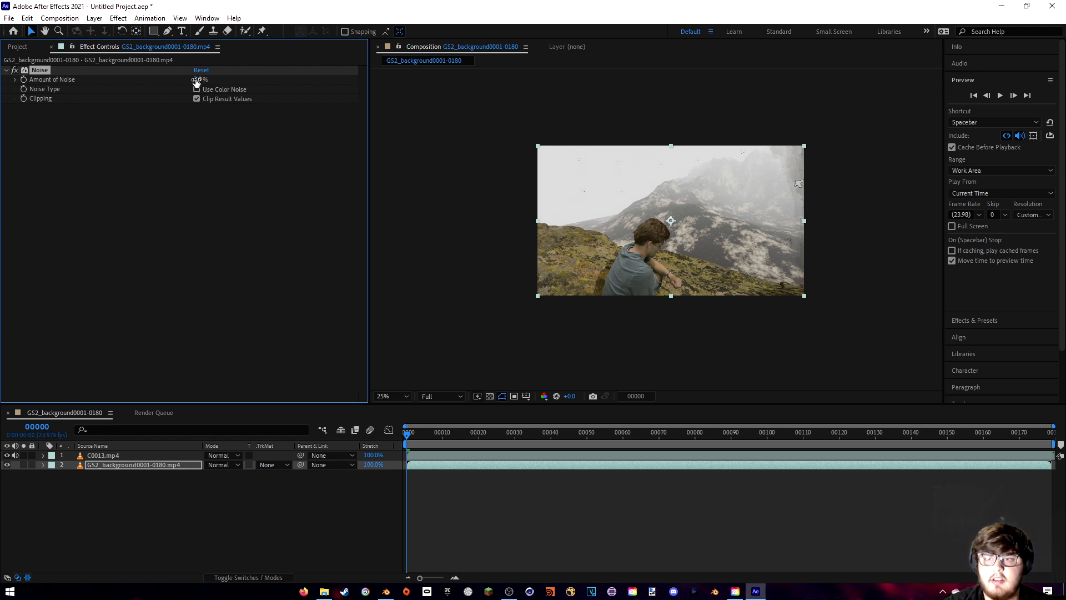
# - Examine the background noise and the leftover tracking-marker specks over the mountain at 100% magnification
pyautogui.press('.')
pyautogui.moveTo(591, 204); pyautogui.dragTo(542, 240)
pyautogui.press('.')
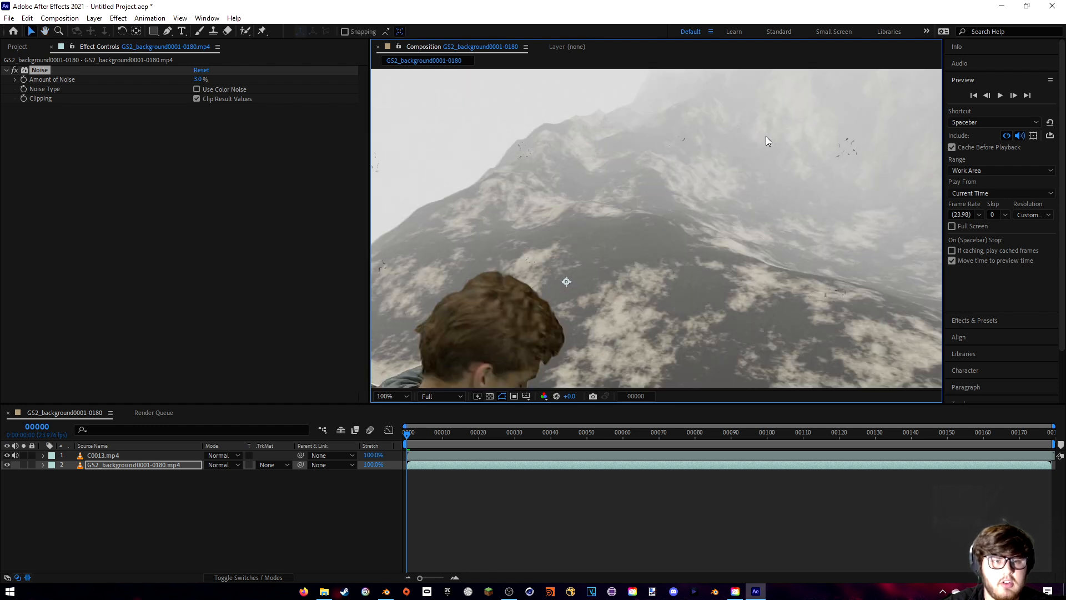
pyautogui.moveTo(805, 128); pyautogui.dragTo(689, 183)
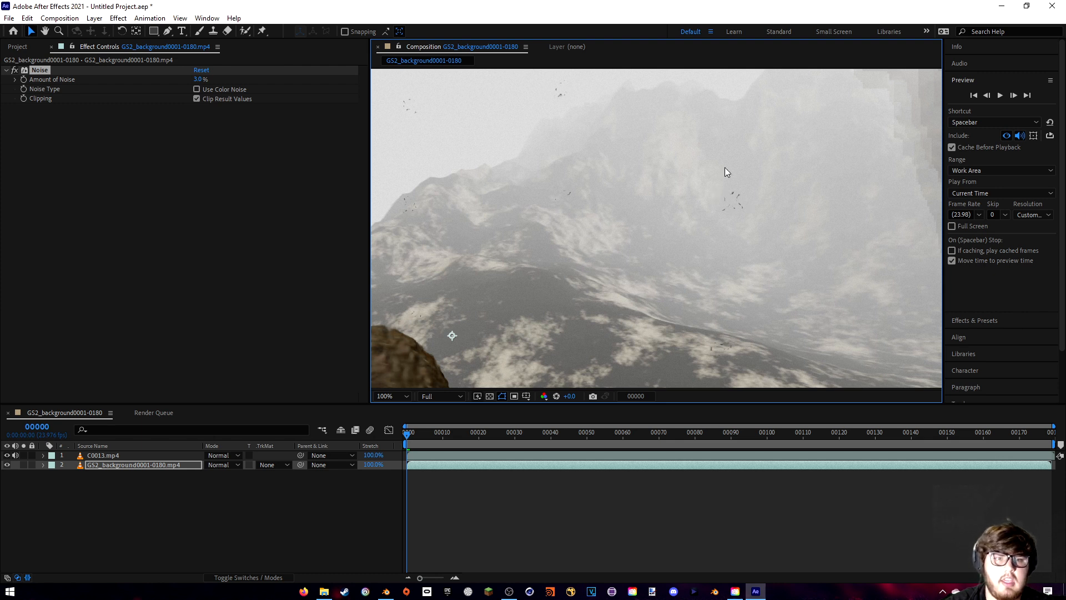
pyautogui.moveTo(696, 165); pyautogui.dragTo(657, 236)
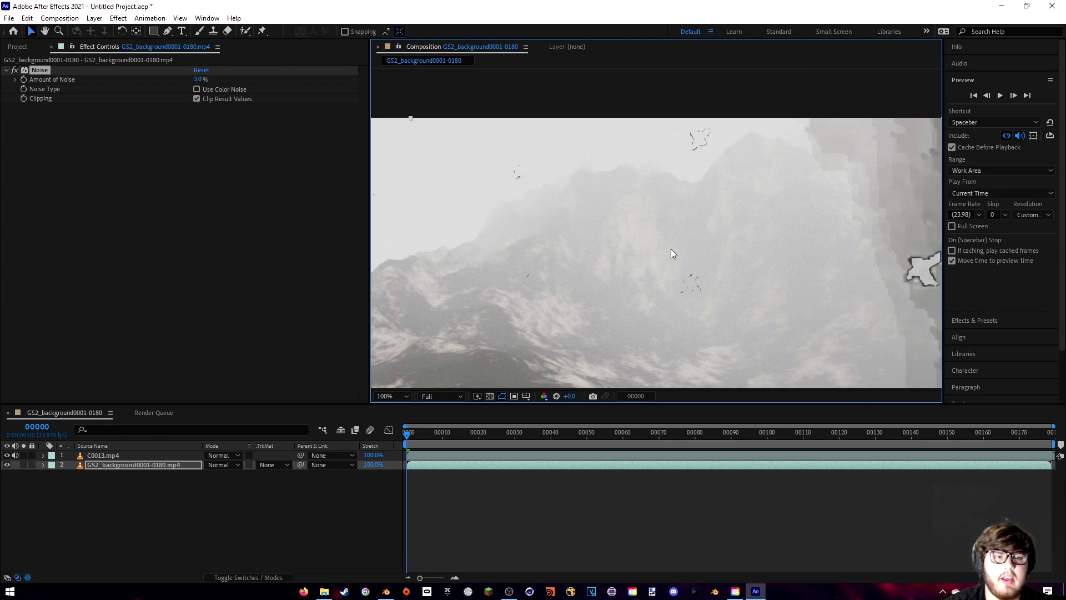
pyautogui.press(',')
pyautogui.moveTo(676, 164); pyautogui.dragTo(721, 112)
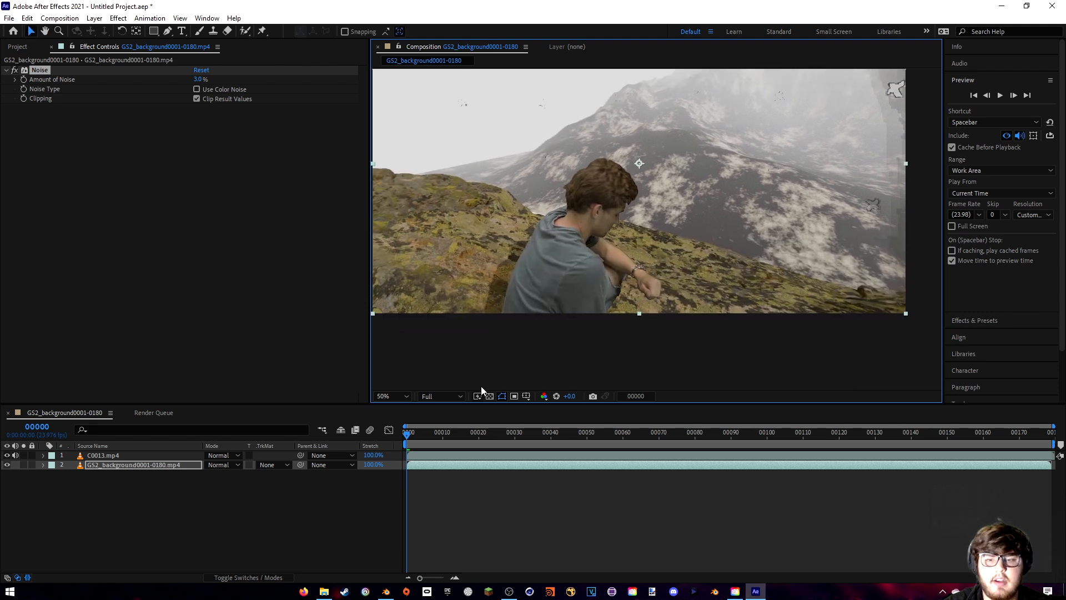
# - Select the C0013.mp4 layer and go to frame 169, with the kneeling actor framed at 100% magnification
pyautogui.click(109, 456)
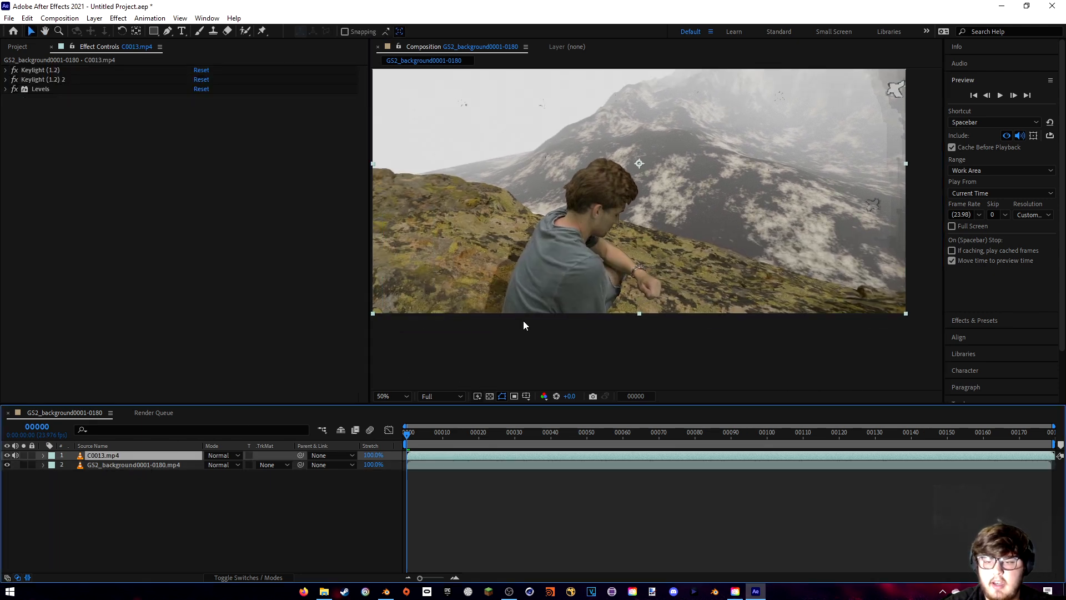
pyautogui.moveTo(498, 431); pyautogui.dragTo(771, 428)
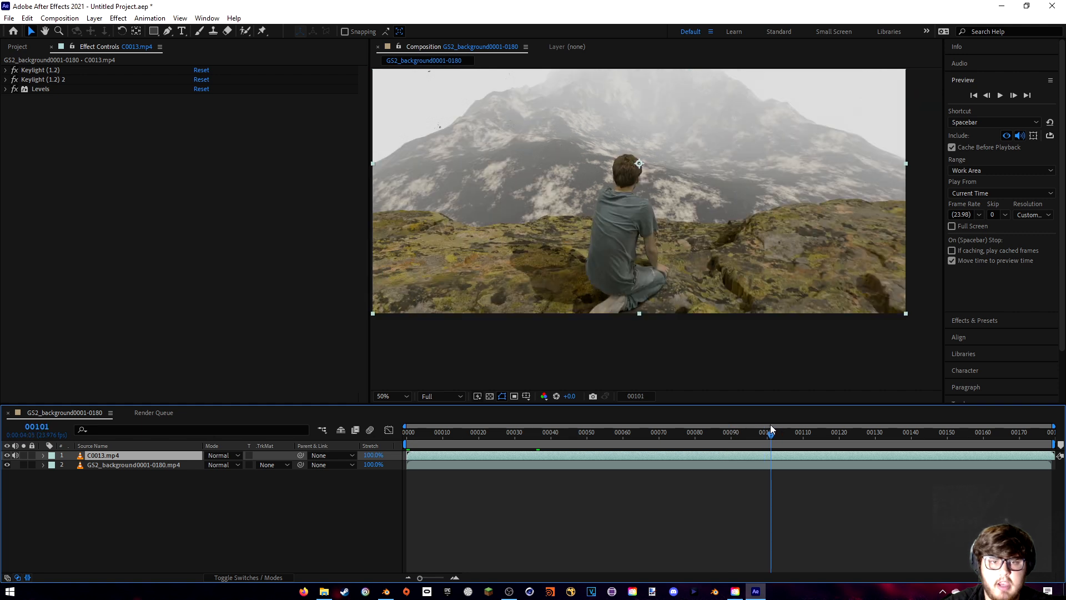
pyautogui.press(',')
pyautogui.moveTo(963, 432); pyautogui.dragTo(1015, 428)
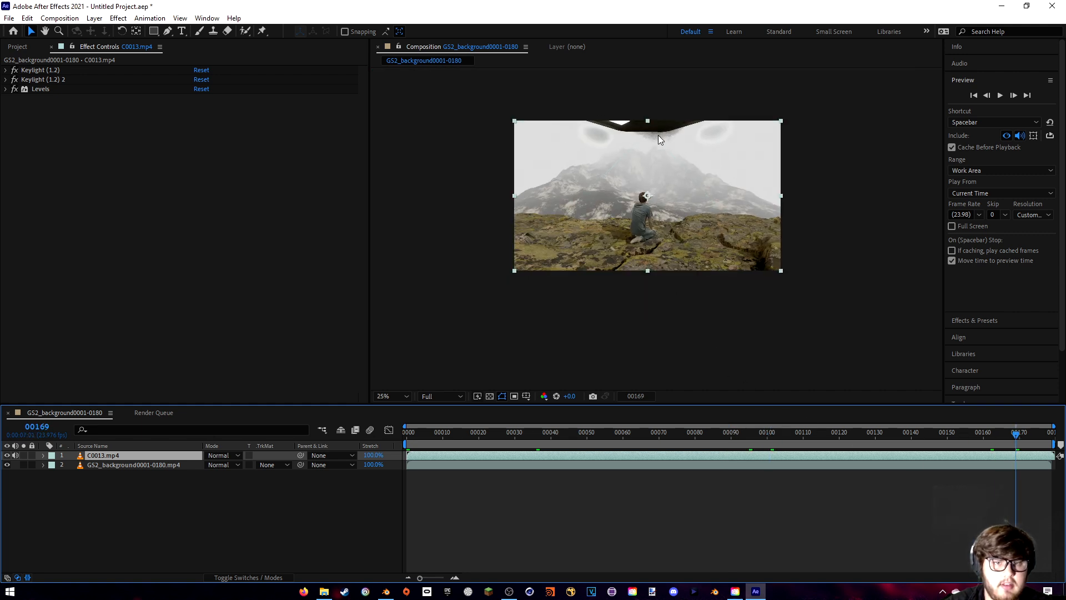
pyautogui.scroll(3, 659, 279)
pyautogui.moveTo(606, 204); pyautogui.dragTo(636, 253, button='middle')
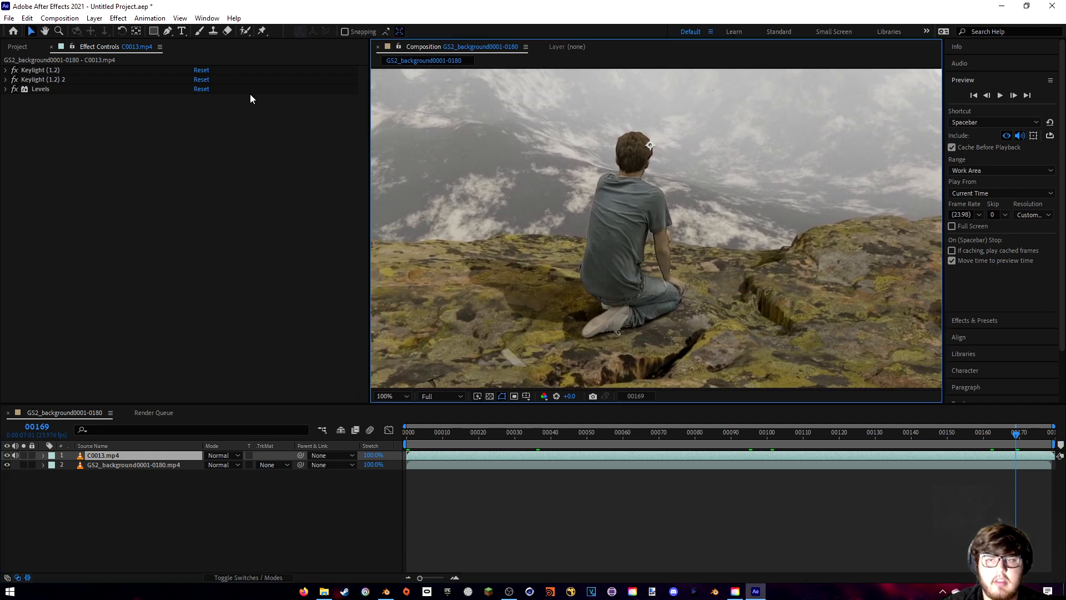
# - Draw a loose closed seven-point Pen mask around the kneeling actor on the C0013.mp4 layer
pyautogui.press('g')
pyautogui.click(710, 138)
pyautogui.click(619, 118)
pyautogui.moveTo(523, 166); pyautogui.dragTo(522, 179)
pyautogui.click(524, 320)
pyautogui.click(611, 366)
pyautogui.click(750, 337)
pyautogui.moveTo(762, 234); pyautogui.dragTo(755, 205)
pyautogui.click(709, 138)
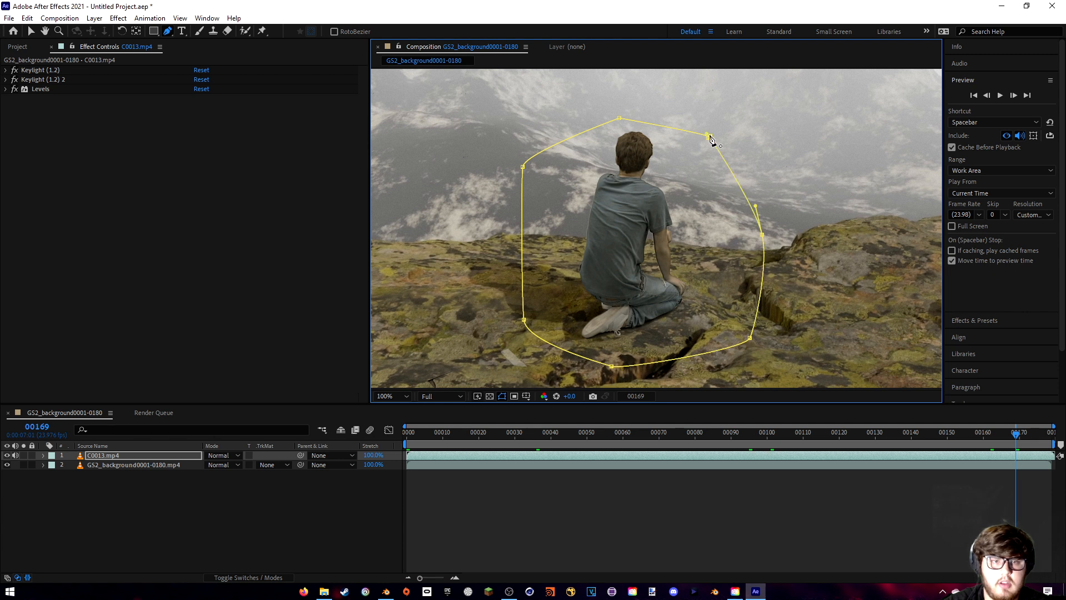
# - Reveal the mask properties of the C0013.mp4 layer and start keyframing Mask Path at frame 169
pyautogui.click(44, 455)
pyautogui.click(53, 465)
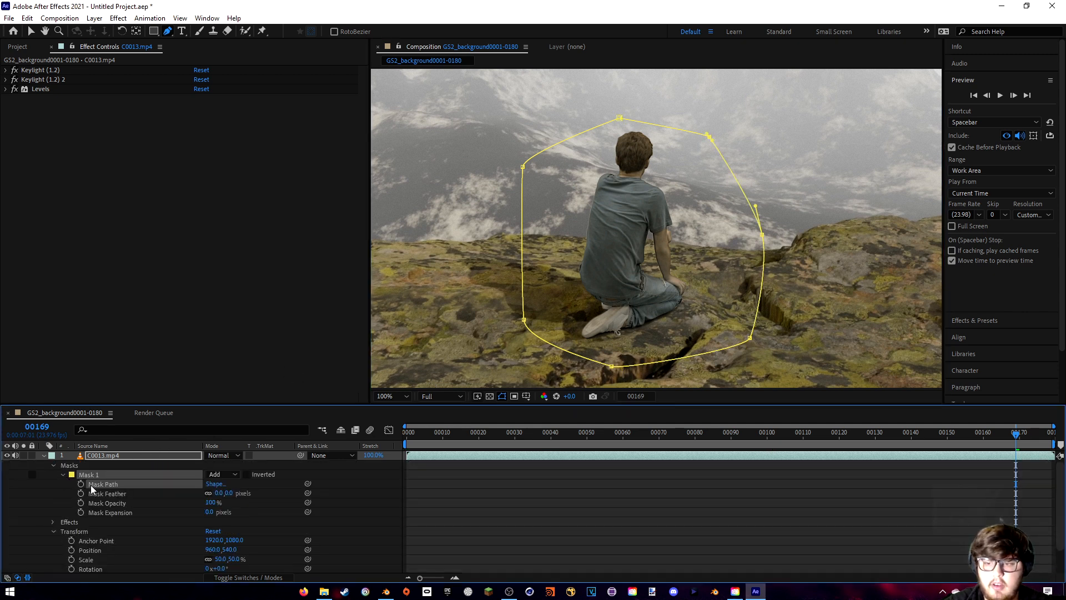
pyautogui.click(81, 484)
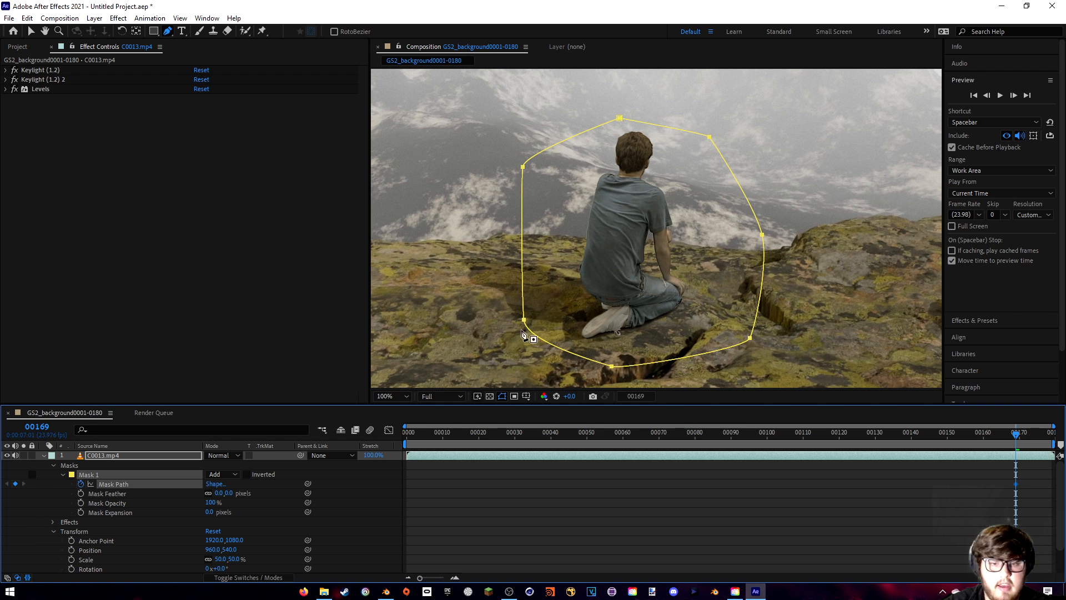
# - At frame 63, move and enlarge the mask so it encloses the whole actor down past the frame's lower edge
pyautogui.click(32, 31)
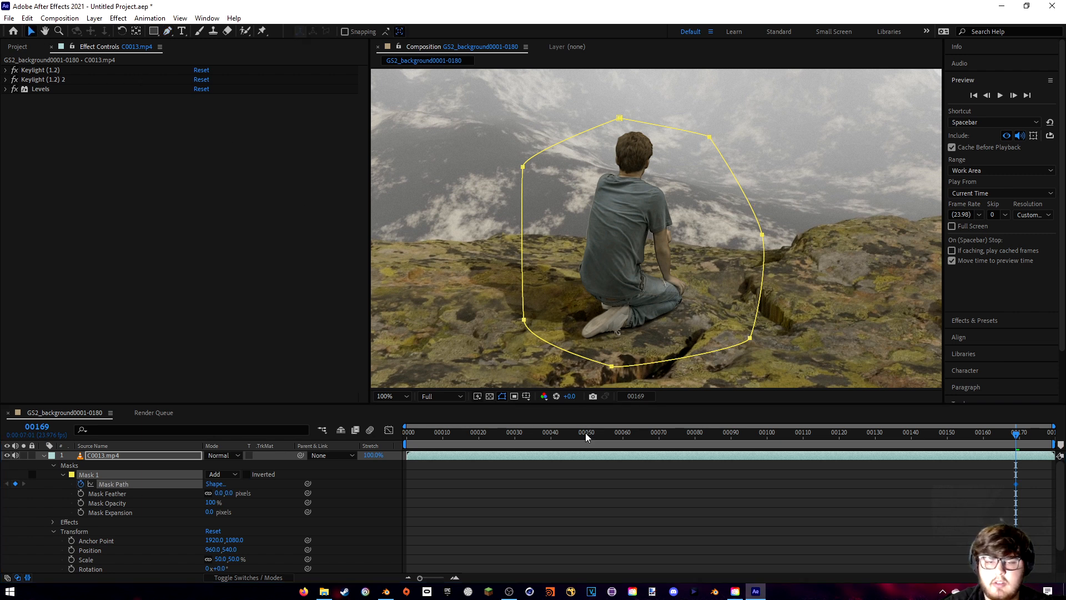
pyautogui.doubleClick(528, 323)
pyautogui.moveTo(1016, 433); pyautogui.dragTo(633, 433)
pyautogui.scroll(-2, 614, 286)
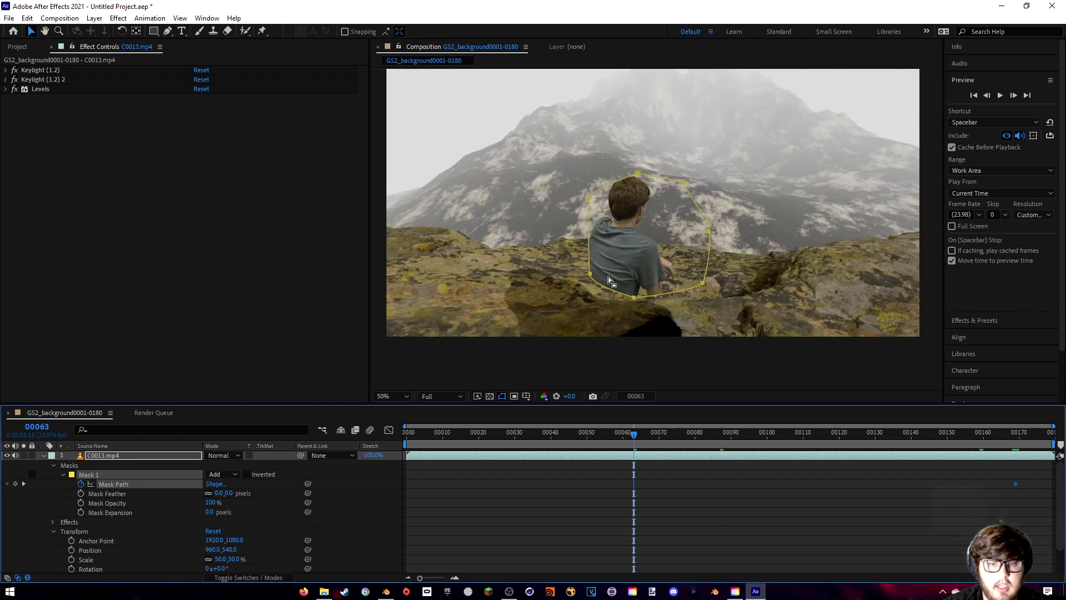
pyautogui.doubleClick(613, 286)
pyautogui.moveTo(613, 286); pyautogui.dragTo(549, 284)
pyautogui.moveTo(670, 308); pyautogui.dragTo(639, 285)
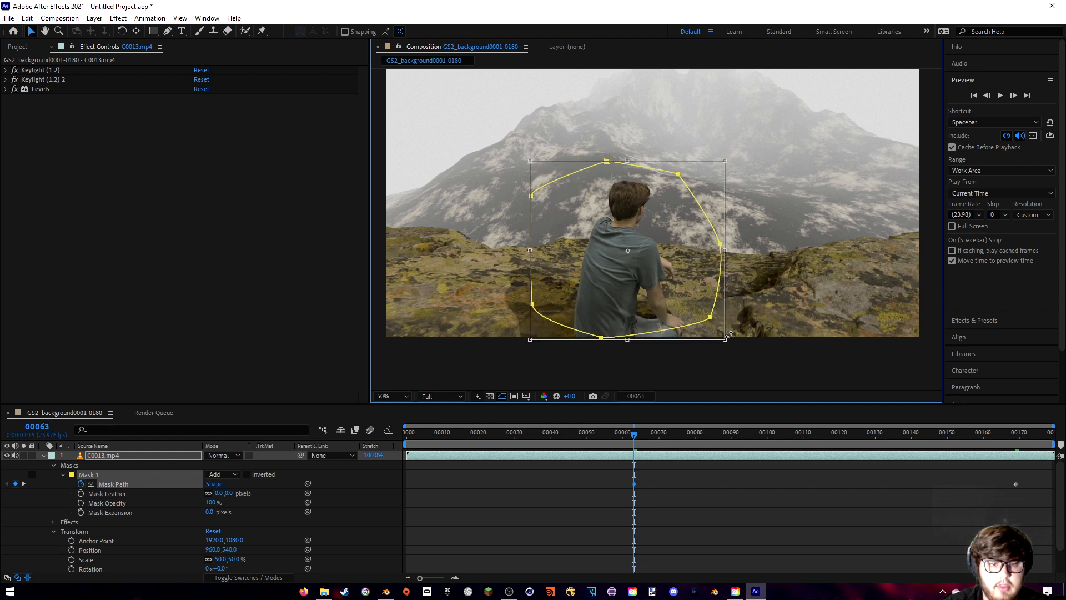
pyautogui.moveTo(723, 340); pyautogui.dragTo(733, 375)
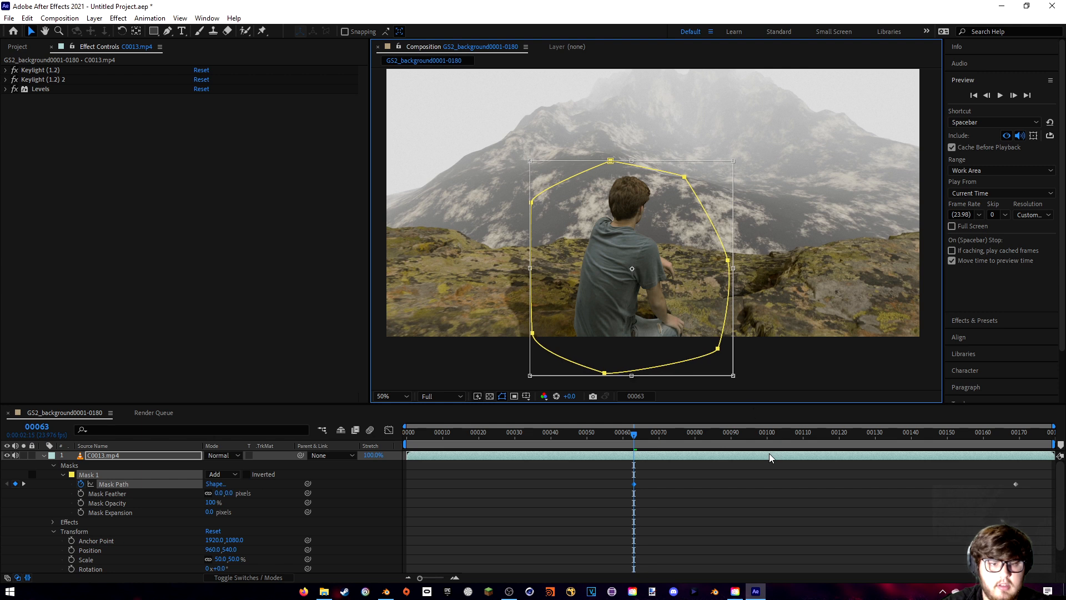
# - At frame 3, stretch the mask outward behind the actor's back and below the frame to enclose him
pyautogui.moveTo(488, 430); pyautogui.dragTo(417, 431)
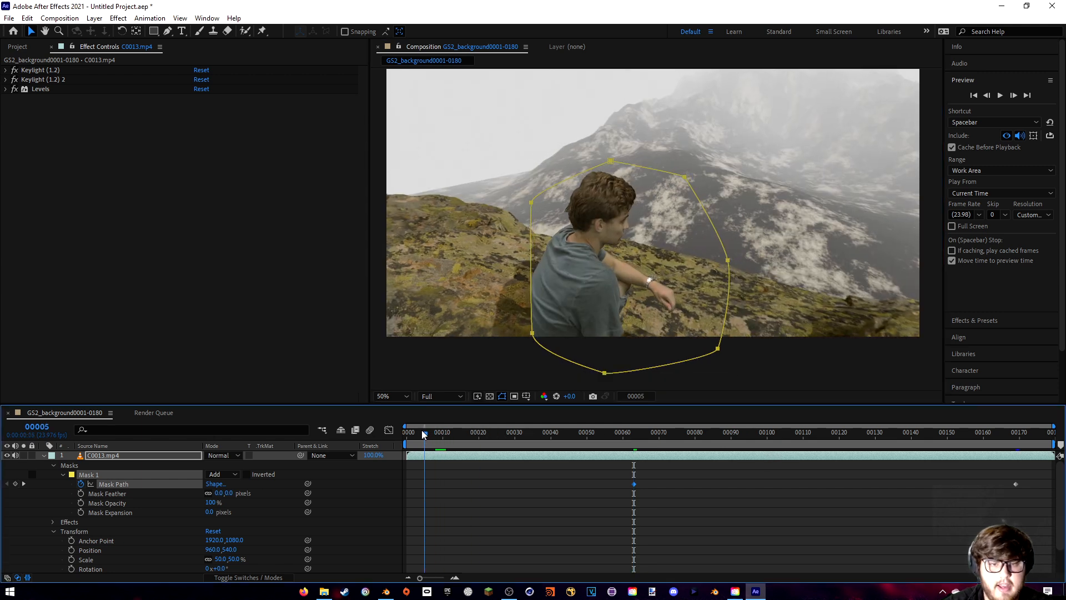
pyautogui.doubleClick(533, 336)
pyautogui.moveTo(529, 374); pyautogui.dragTo(458, 391)
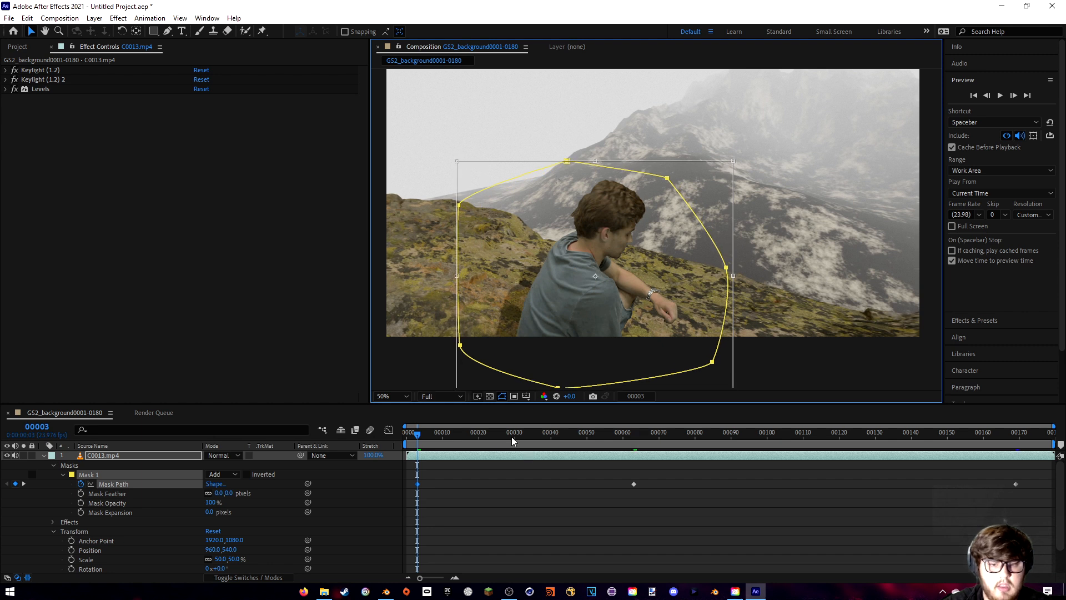
# - At frame 33, extend the mask up and out in front of the actor's face, and return to frame 63
pyautogui.click(525, 432)
pyautogui.doubleClick(676, 180)
pyautogui.moveTo(733, 161); pyautogui.dragTo(755, 143)
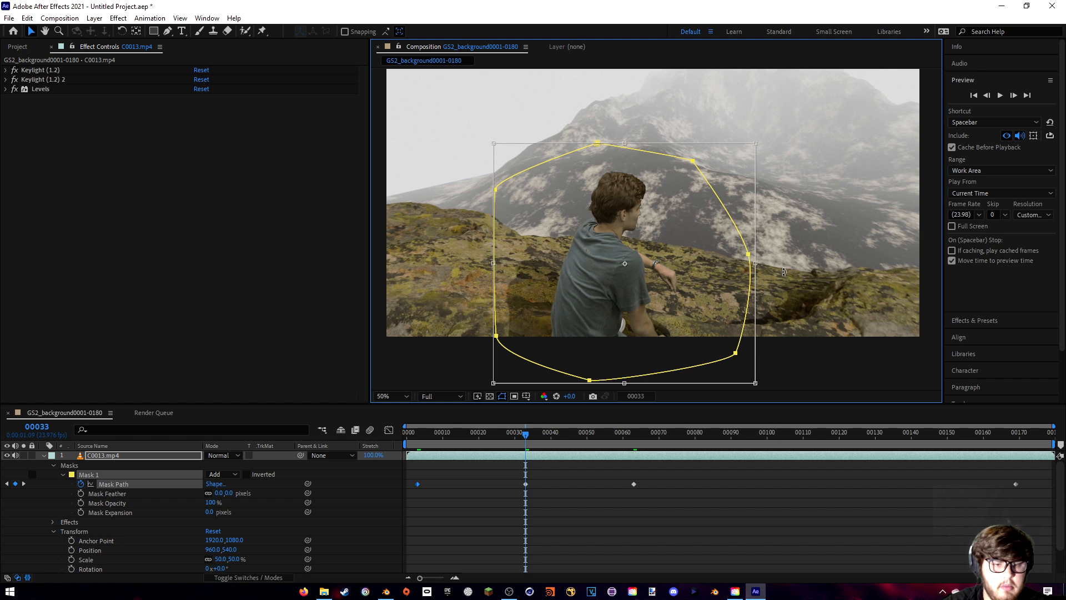
pyautogui.click(634, 437)
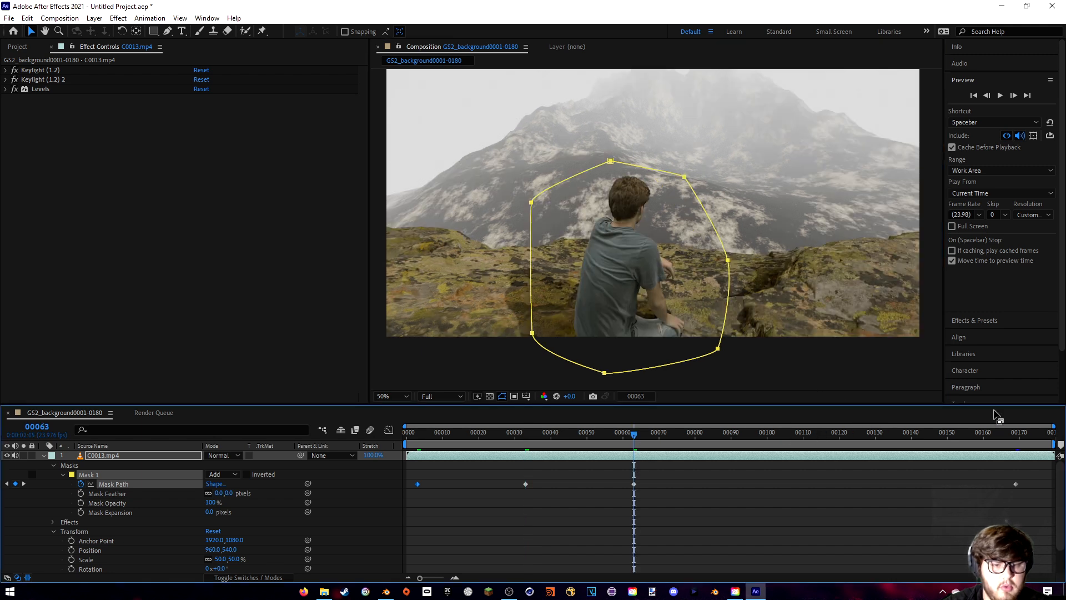
# - Enlarge the mask around the kneeling actor, outward and below the frame at frame 116, then up and out in front of him at frame 89
pyautogui.click(1020, 434)
pyautogui.click(825, 436)
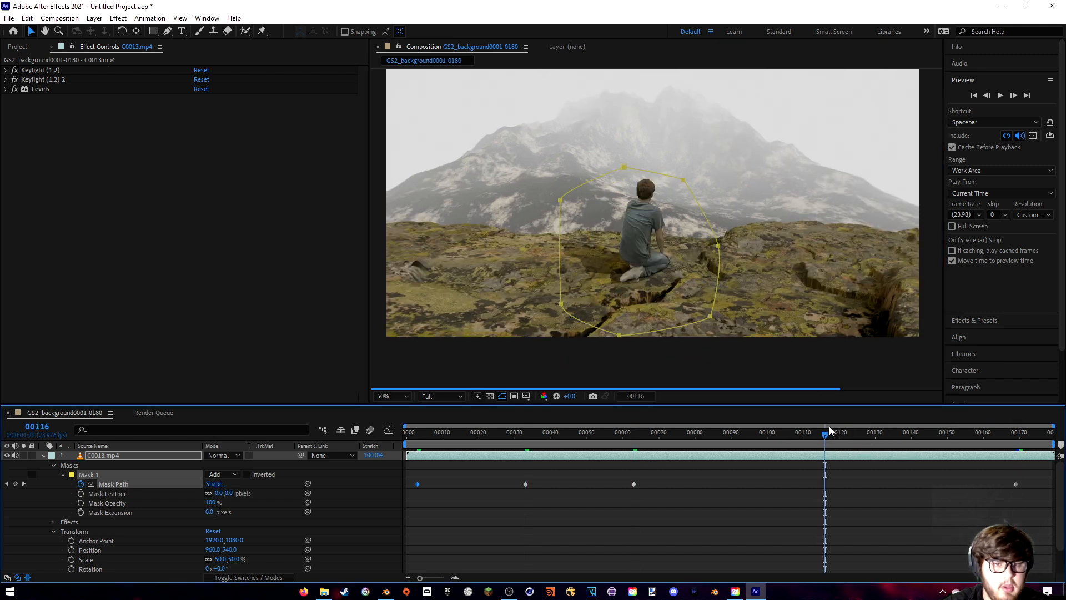
pyautogui.doubleClick(559, 305)
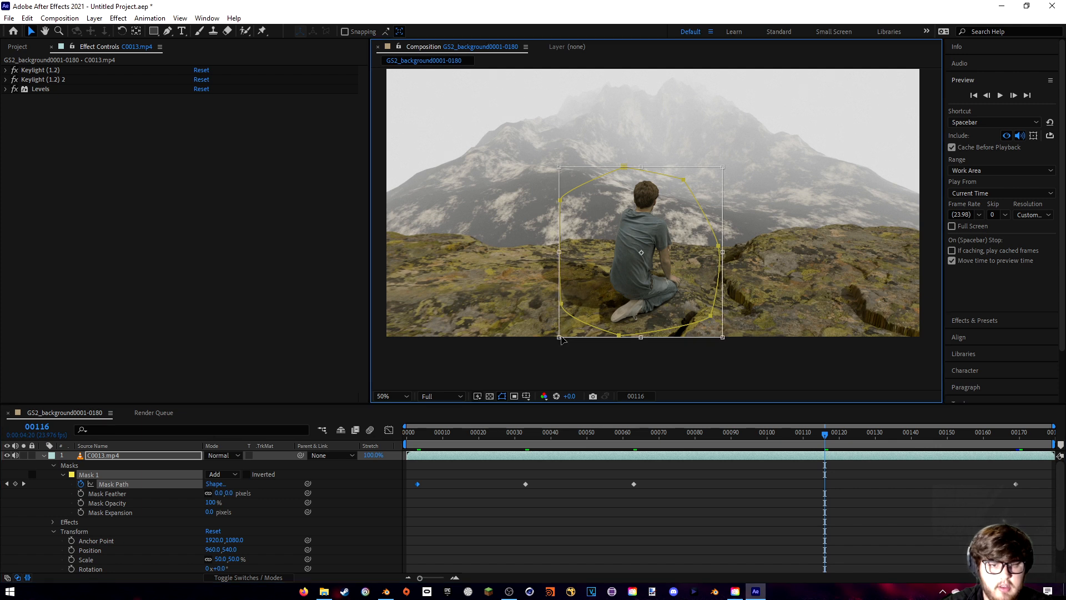
pyautogui.moveTo(557, 341); pyautogui.dragTo(541, 353)
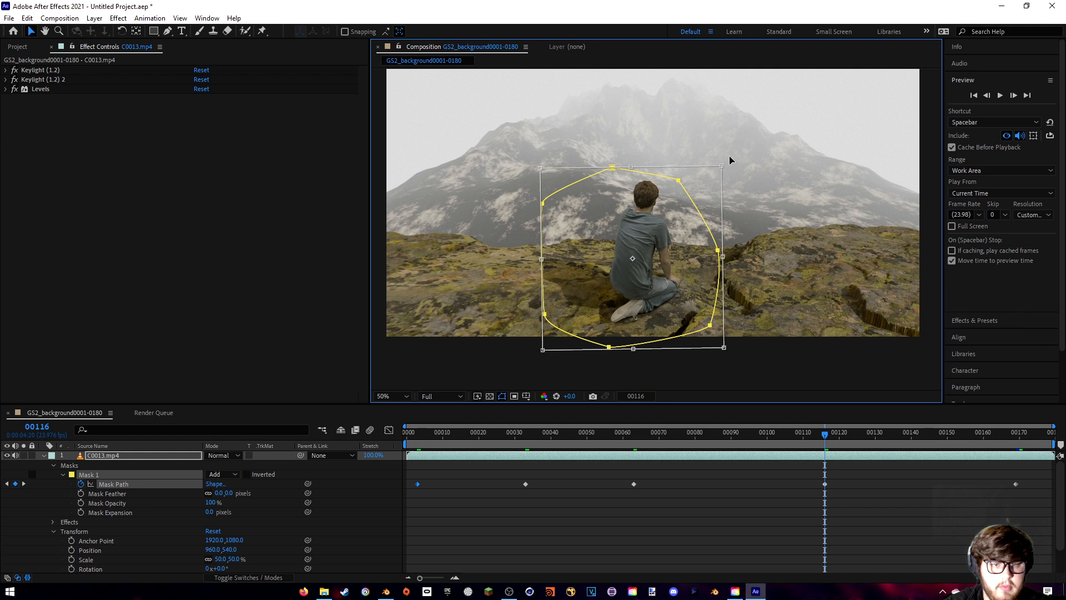
pyautogui.moveTo(724, 165); pyautogui.dragTo(735, 154)
pyautogui.click(728, 438)
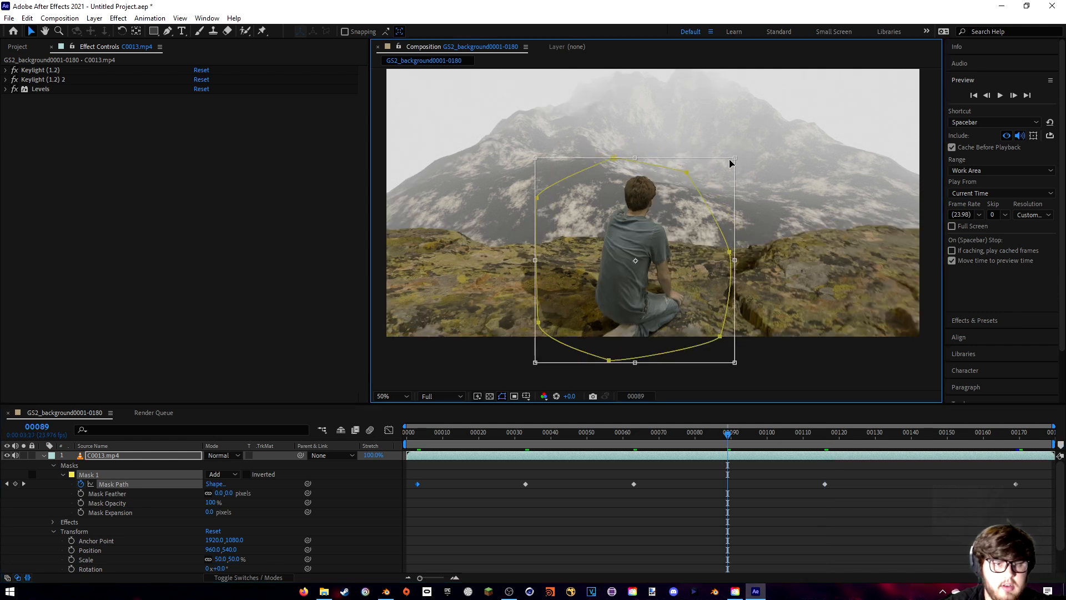
pyautogui.moveTo(735, 158); pyautogui.dragTo(745, 149)
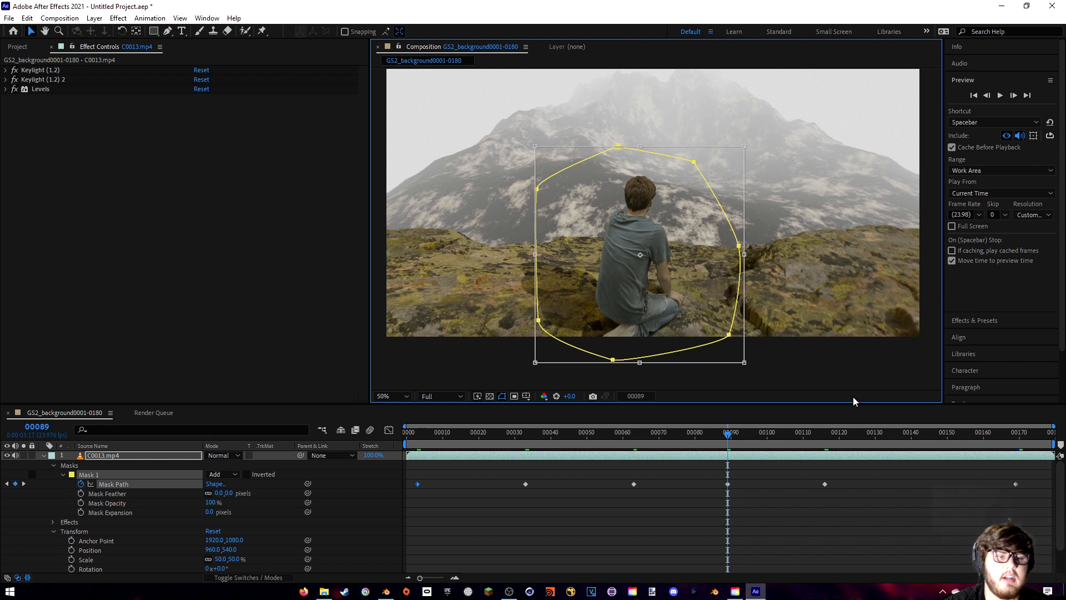
# - At frame 144, adjust the mask around the actor to keyframe it, and scrub through the whole shot to check the mask
pyautogui.click(925, 432)
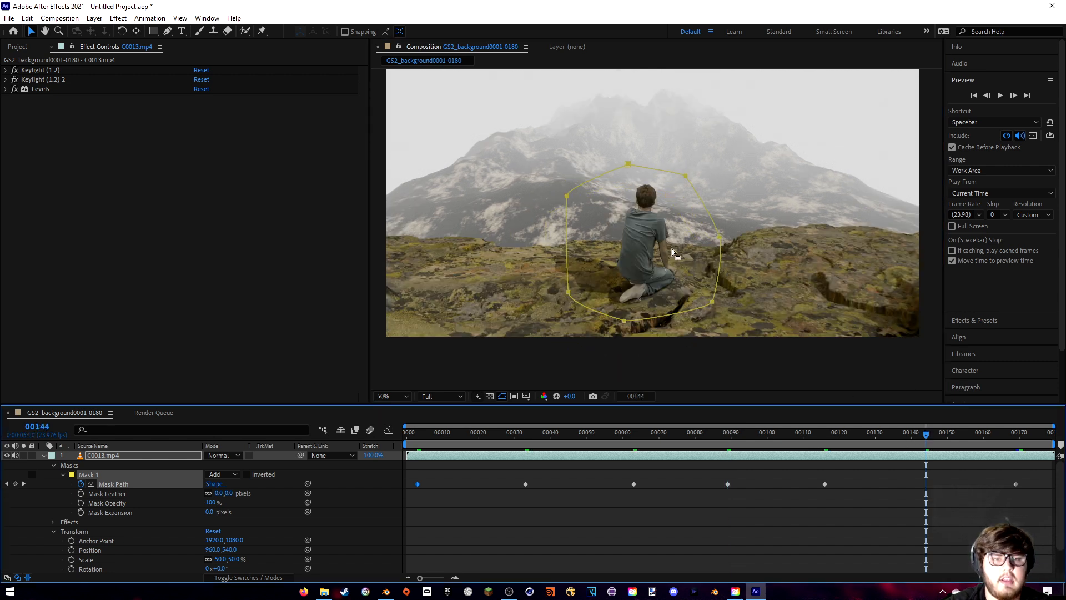
pyautogui.doubleClick(568, 300)
pyautogui.moveTo(389, 432); pyautogui.dragTo(1052, 434)
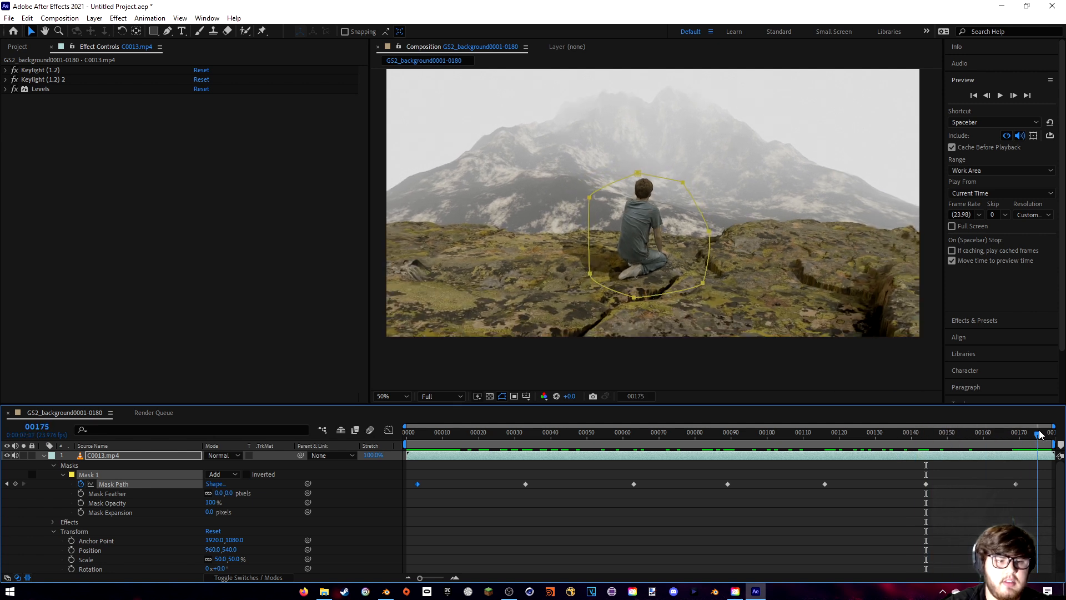
# - Collapse the C0013.mp4 layer's properties and send the GS2_background0001-0180 composition to the Adobe Media Encoder queue
pyautogui.click(44, 455)
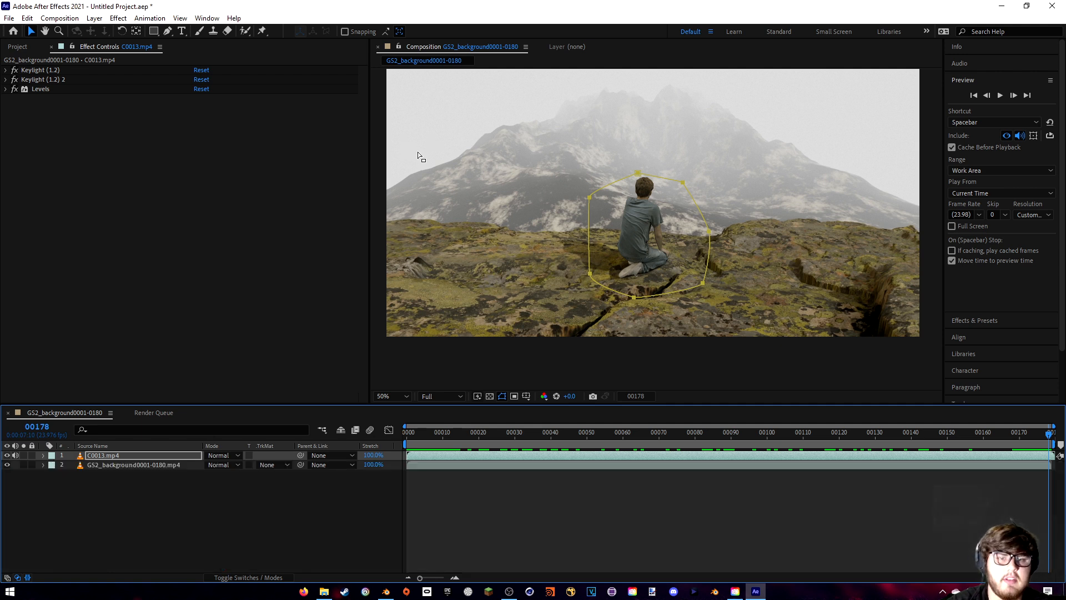
pyautogui.click(115, 465)
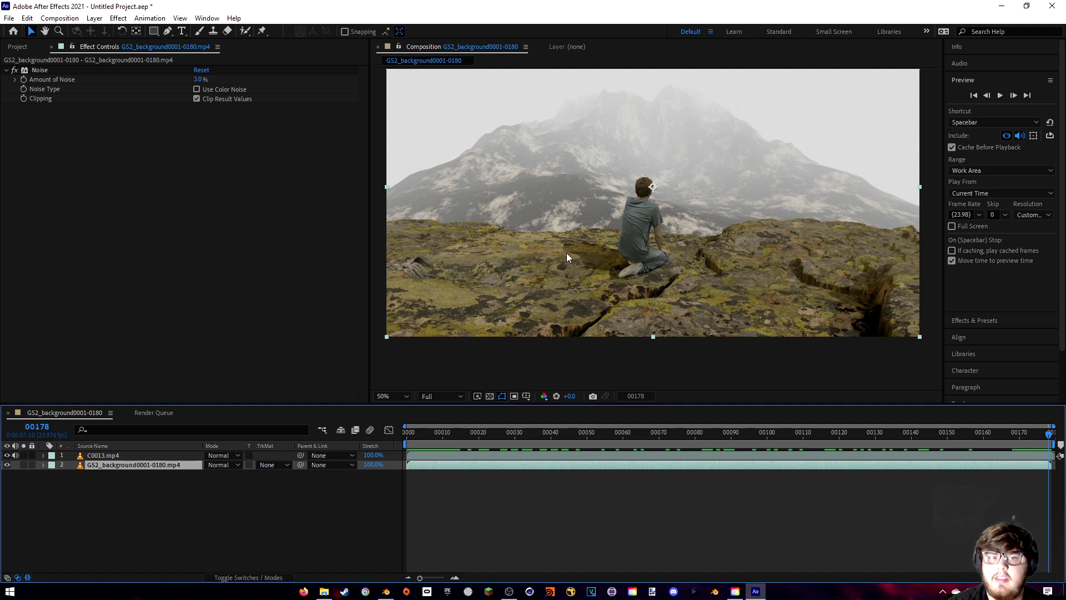
pyautogui.click(10, 19)
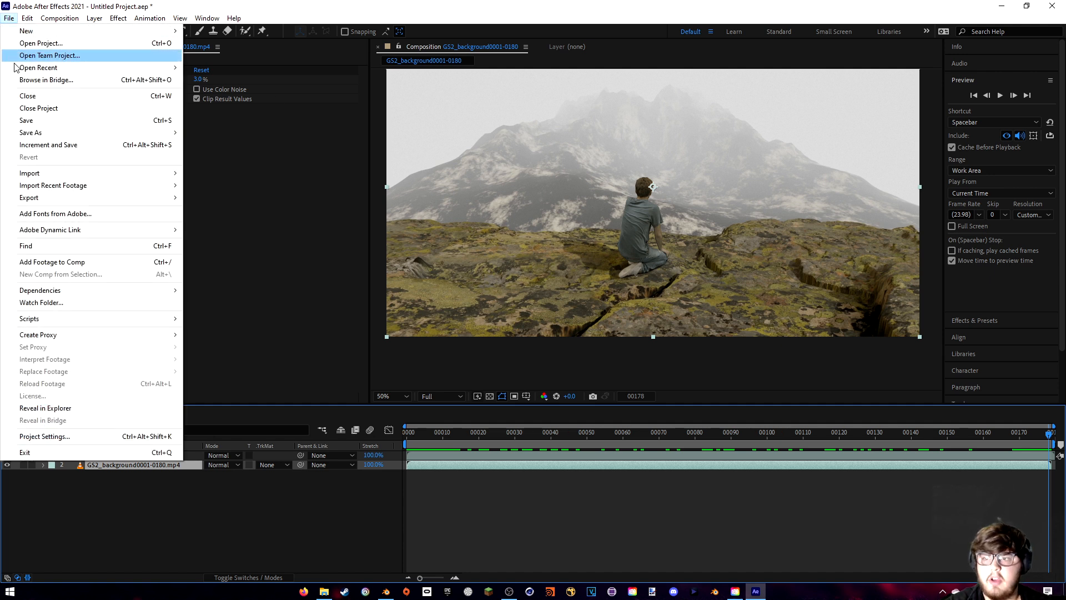
pyautogui.moveTo(87, 198)
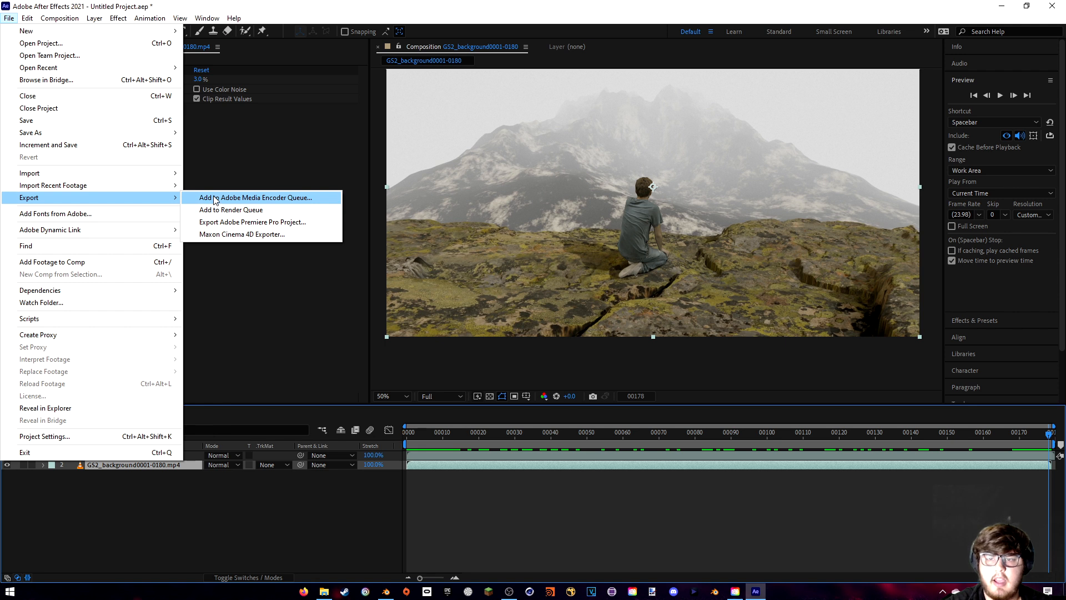
pyautogui.click(217, 198)
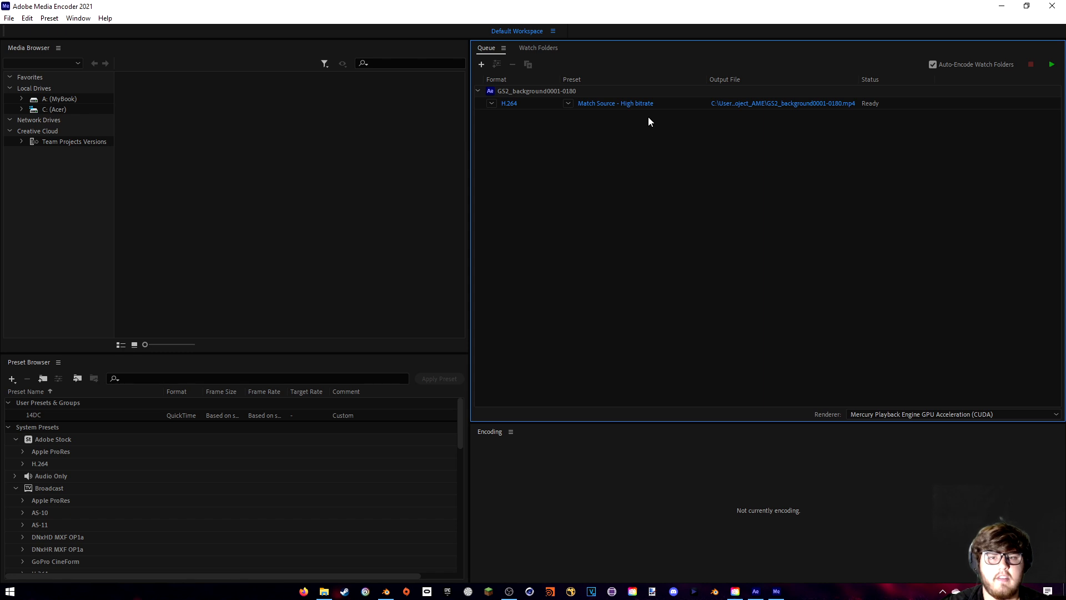
# - In the queued H.264 job's export settings, set the output file to GS2_tut.mp4 in A:\Blender Tutorials\Greenscreen 2 and accept the settings
pyautogui.click(509, 104)
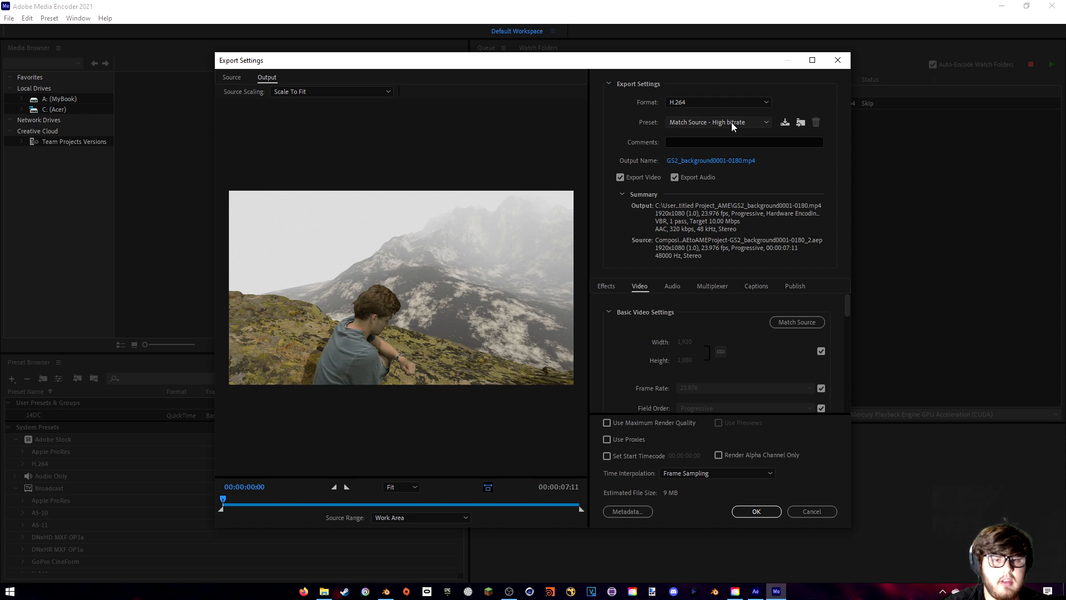
pyautogui.click(706, 161)
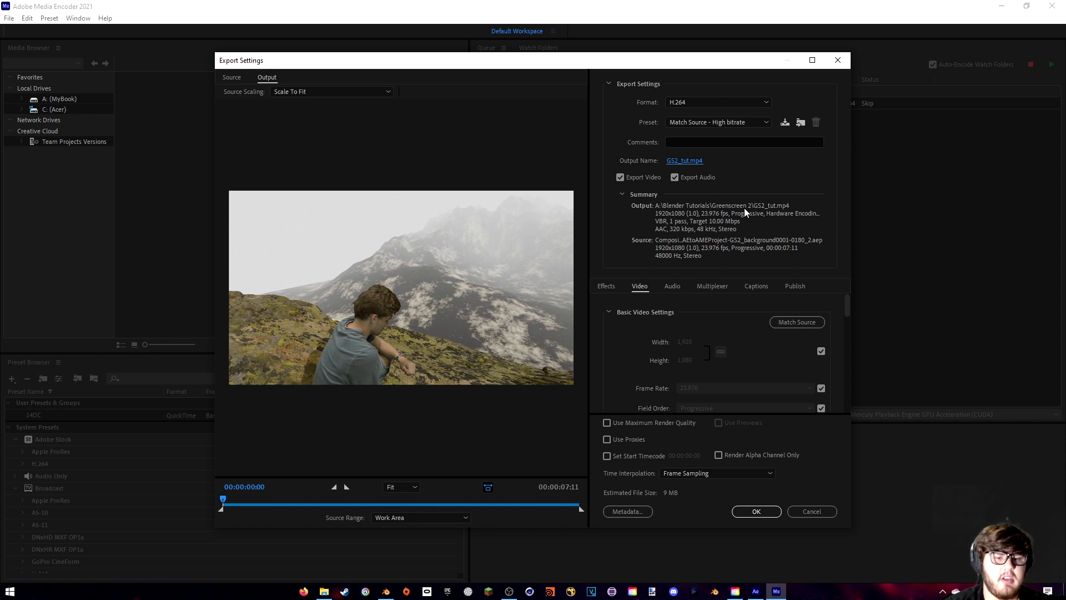
pyautogui.moveTo(847, 306); pyautogui.dragTo(848, 325)
pyautogui.scroll(-2, 850, 330)
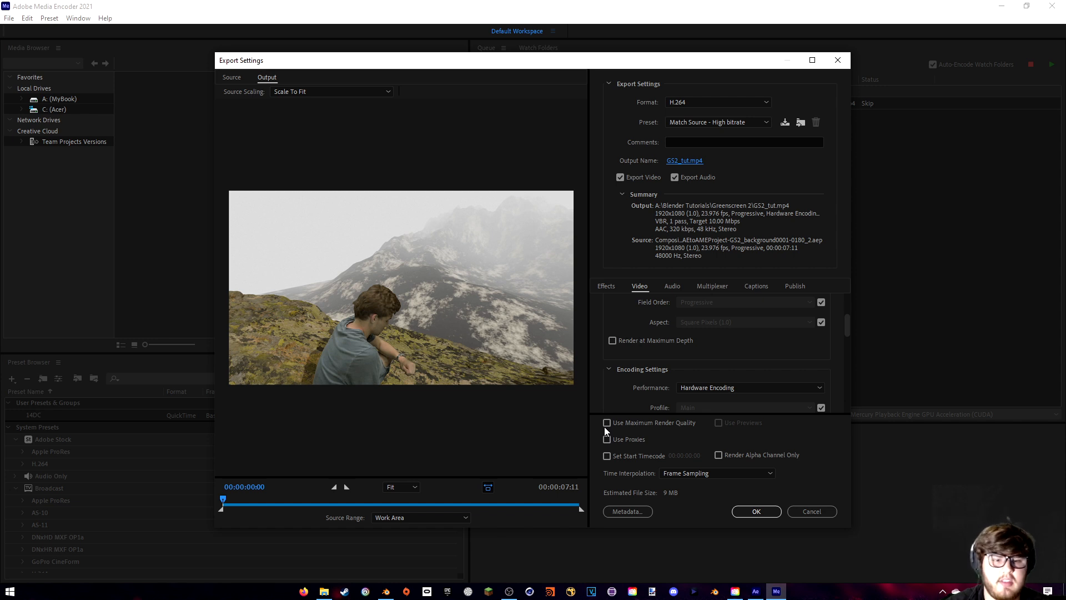
pyautogui.click(756, 511)
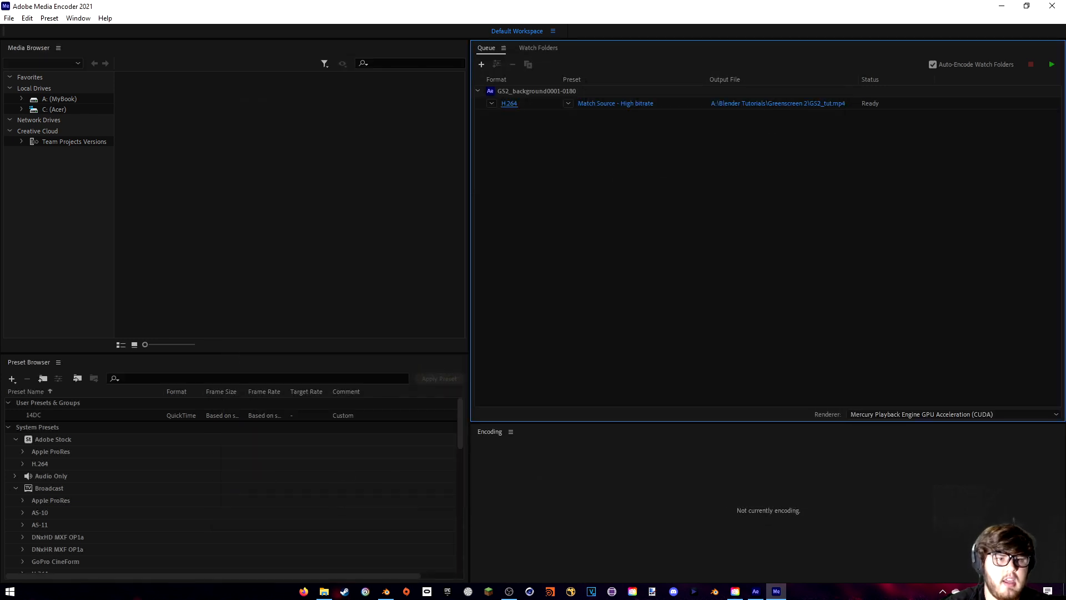